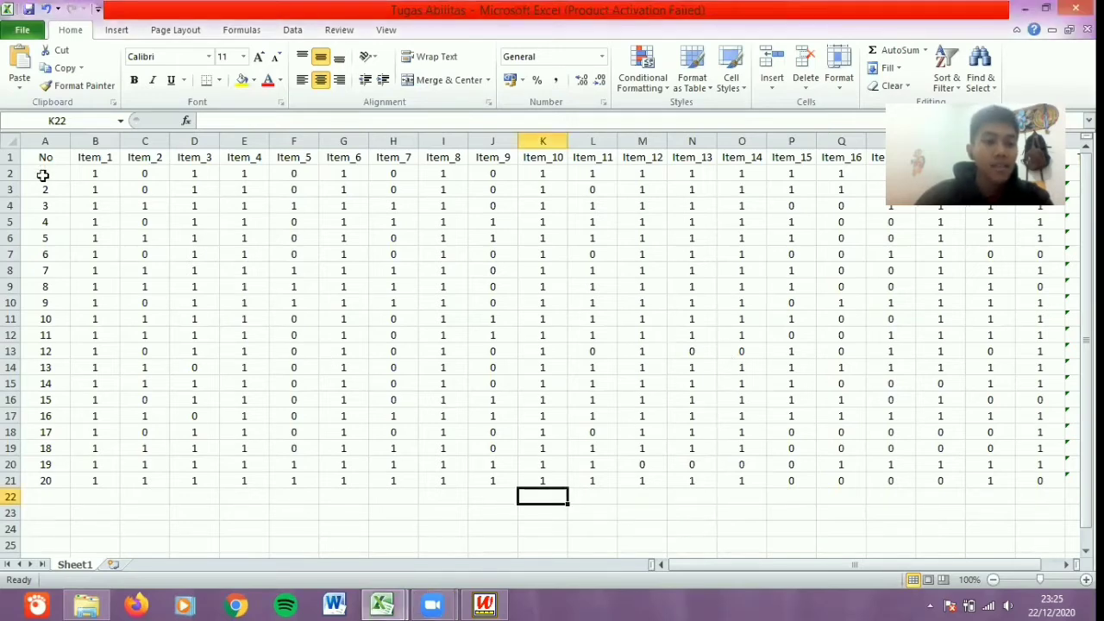
Examine the respondent numbers and the Item_1 to Item_20 scores with totals in the Tugas Abilitas worksheet
{"action": "left_click", "coordinate": [43, 175]}
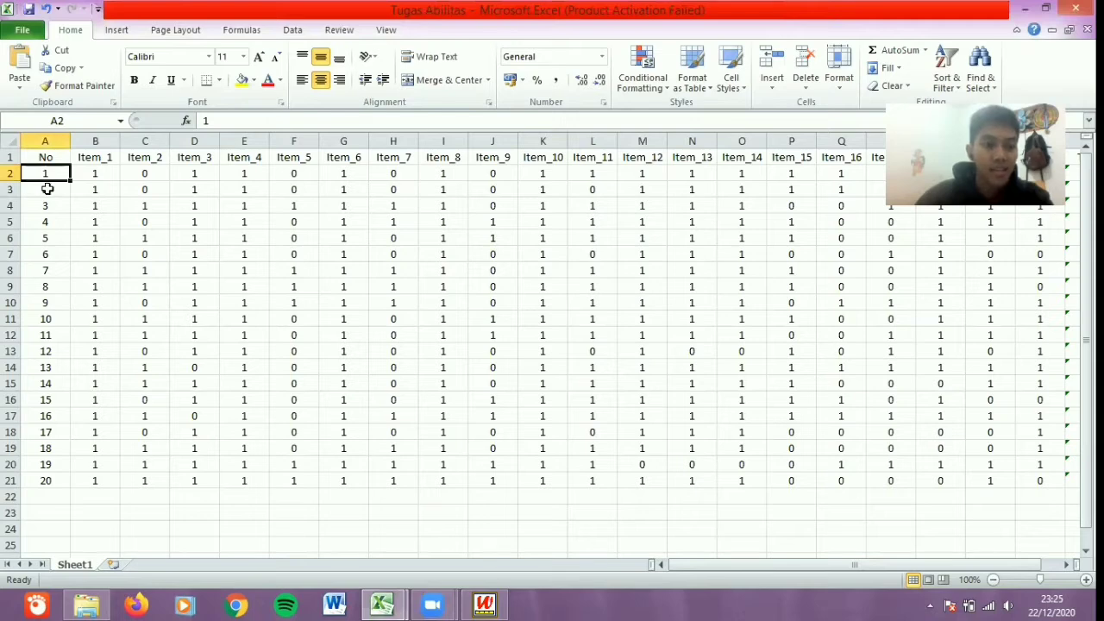
{"action": "left_click_drag", "start_coordinate": [48, 189], "coordinate": [67, 472]}
{"action": "left_click", "coordinate": [373, 510]}
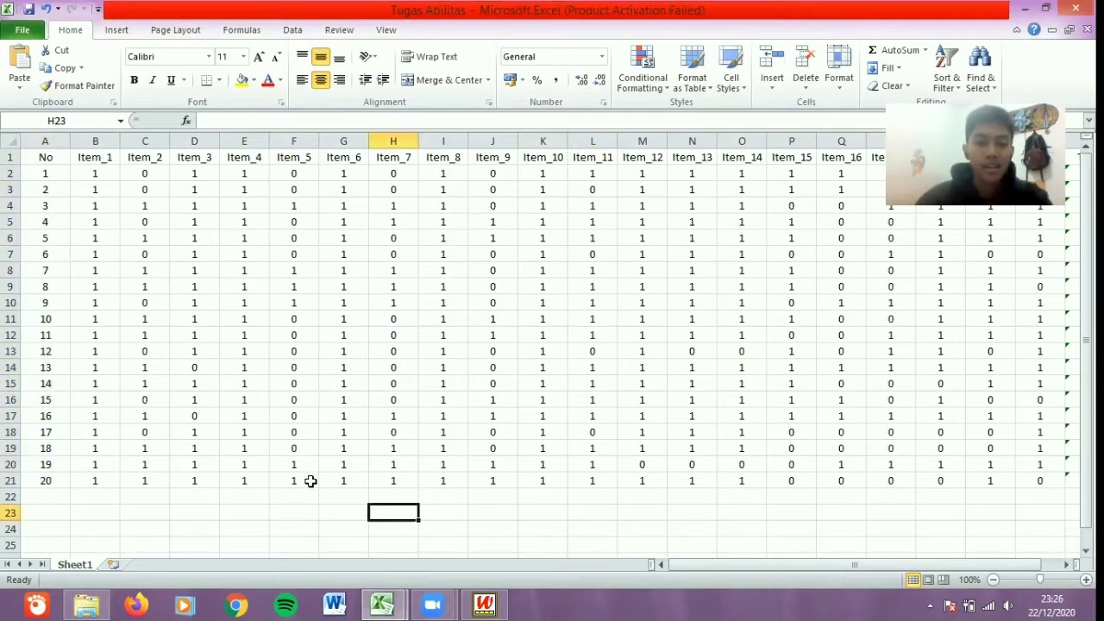
{"action": "left_click_drag", "start_coordinate": [109, 157], "coordinate": [983, 482]}
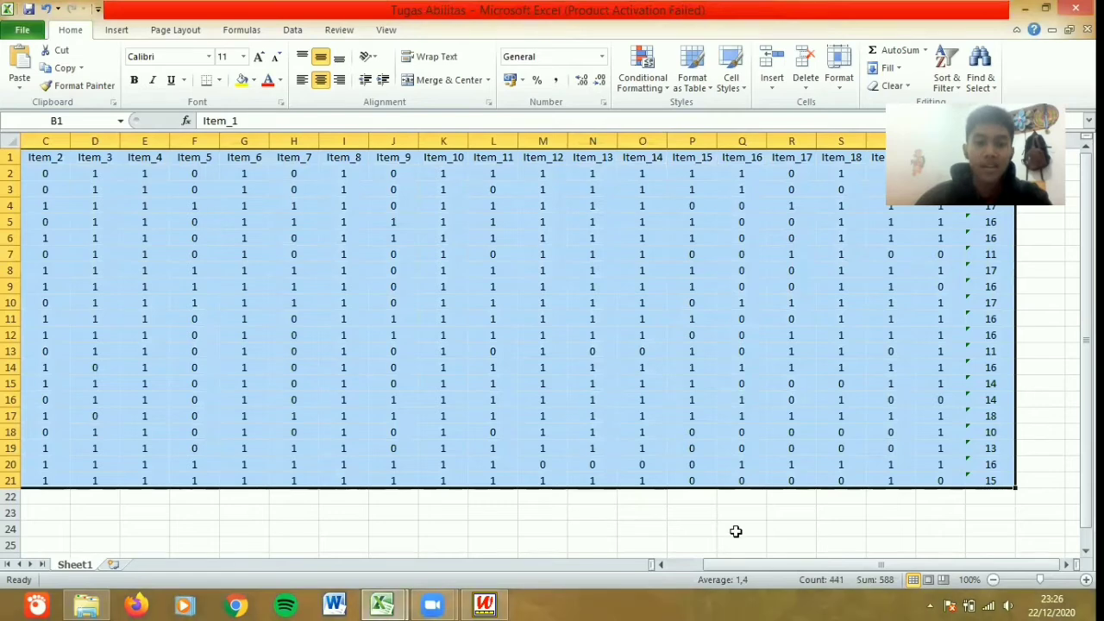
{"action": "left_click", "coordinate": [578, 514]}
{"action": "left_click_drag", "start_coordinate": [756, 567], "coordinate": [677, 567]}
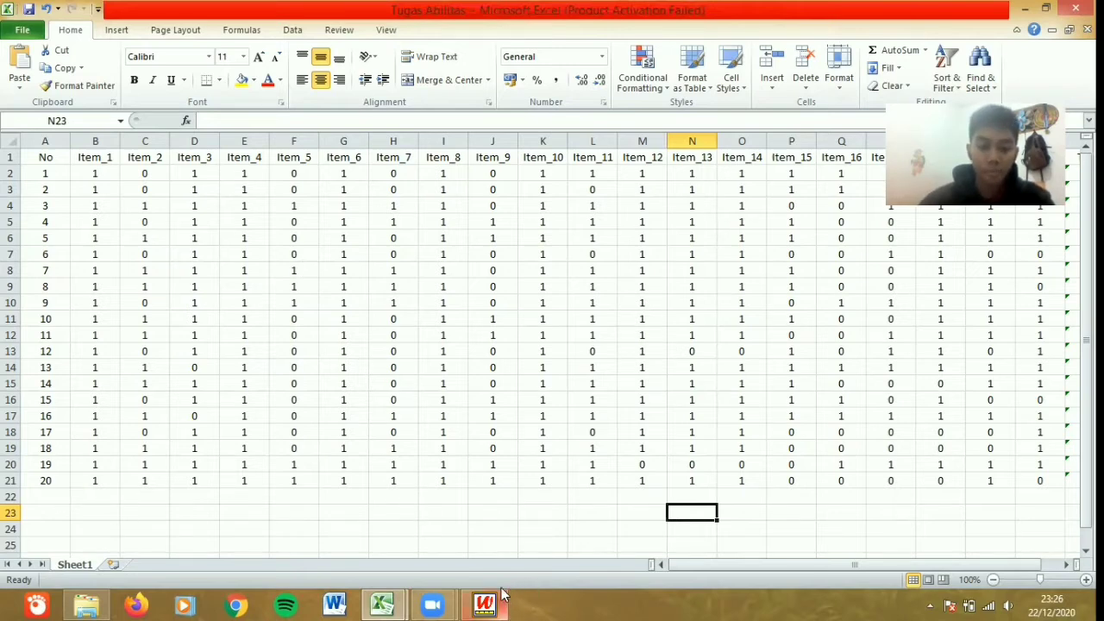
Switch to Ministep and start the data import procedure for an Excel source
{"action": "left_click", "coordinate": [1026, 8]}
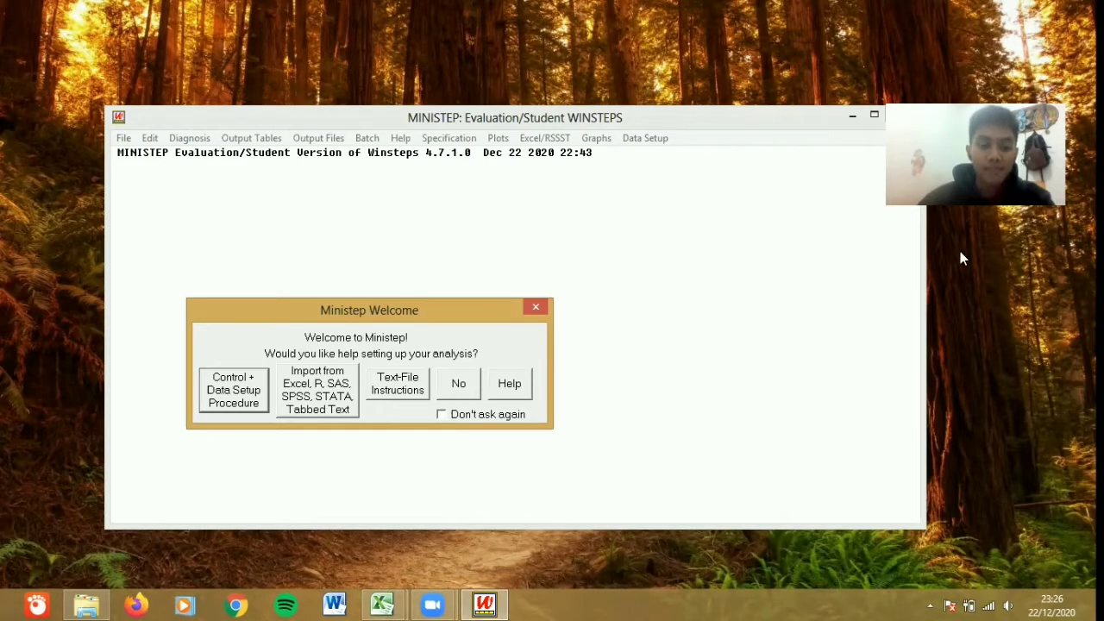
{"action": "left_click", "coordinate": [318, 401]}
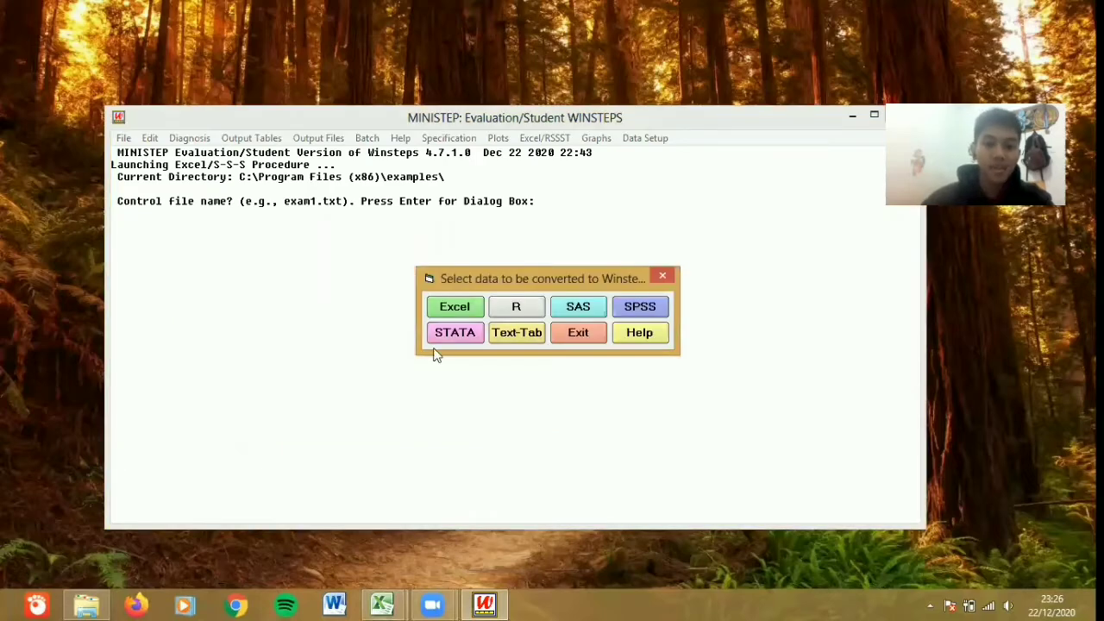
{"action": "left_click", "coordinate": [458, 309]}
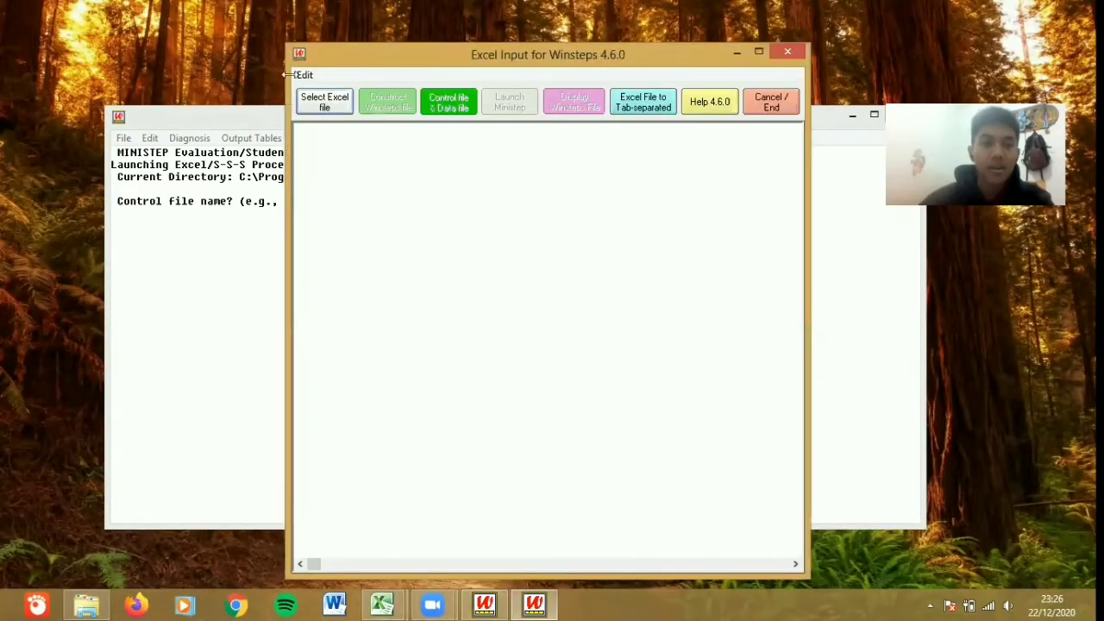
Load the Tugas Abilitas workbook as the Excel file for conversion
{"action": "left_click", "coordinate": [331, 110]}
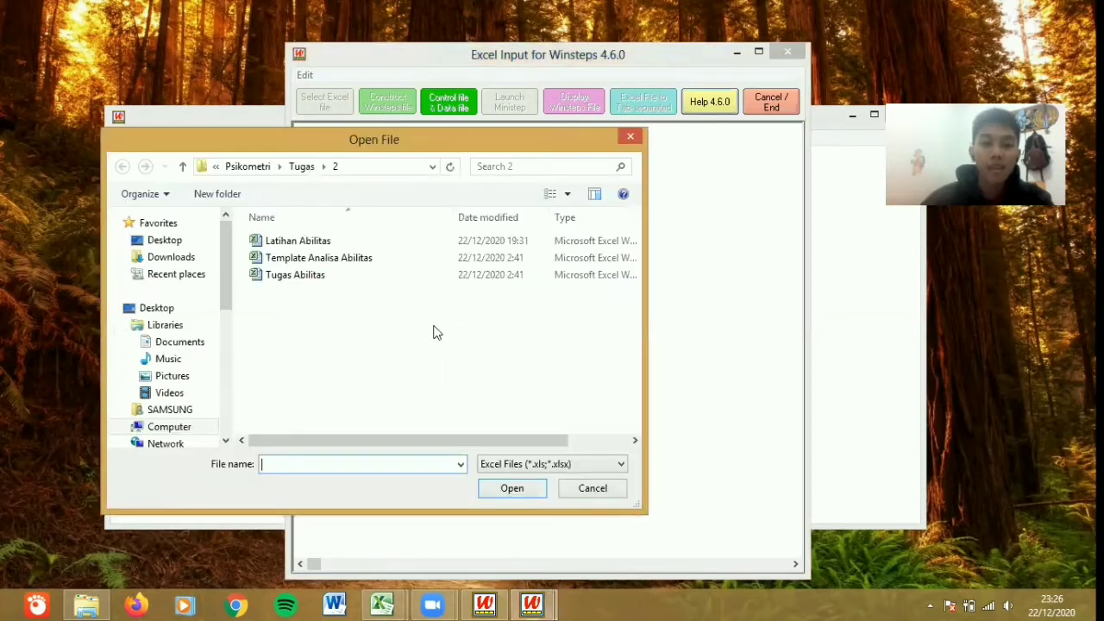
{"action": "left_click", "coordinate": [293, 244]}
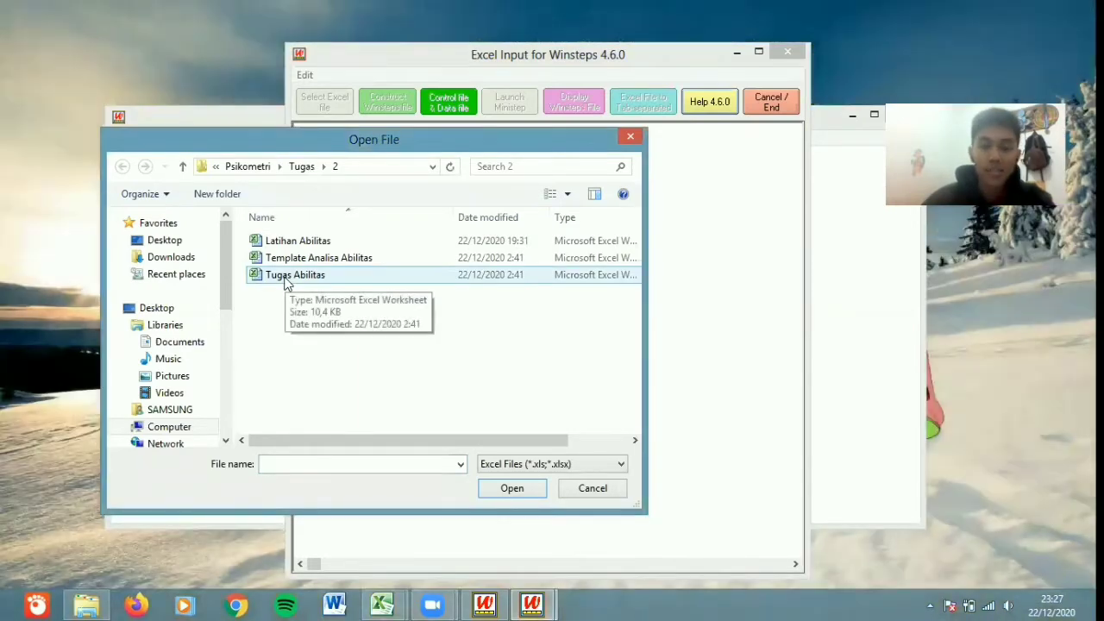
{"action": "left_click", "coordinate": [287, 277]}
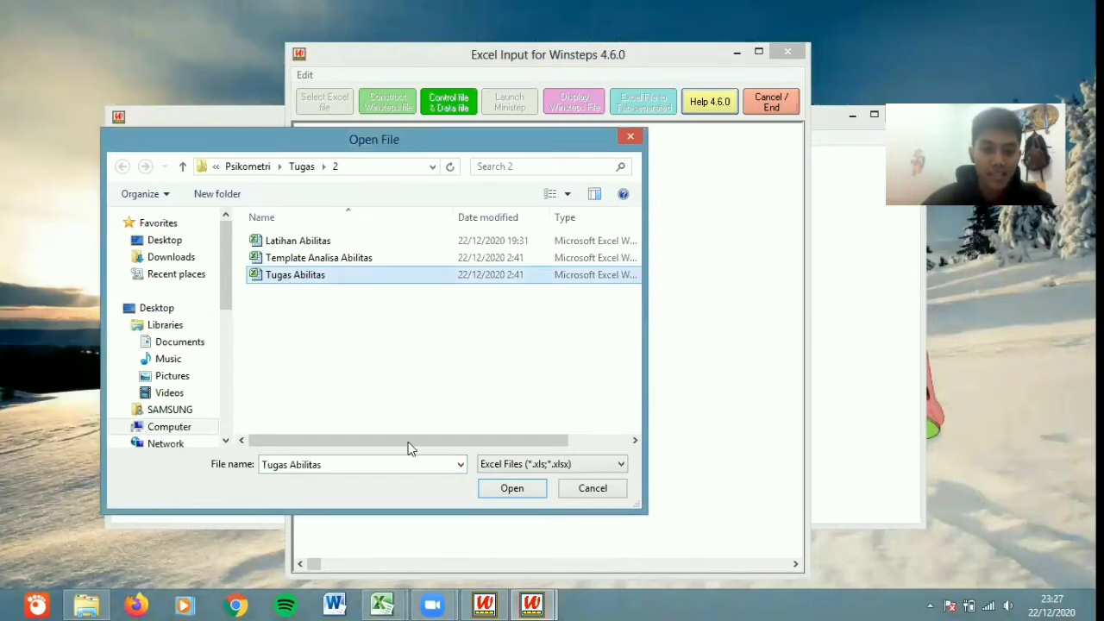
{"action": "left_click", "coordinate": [520, 490]}
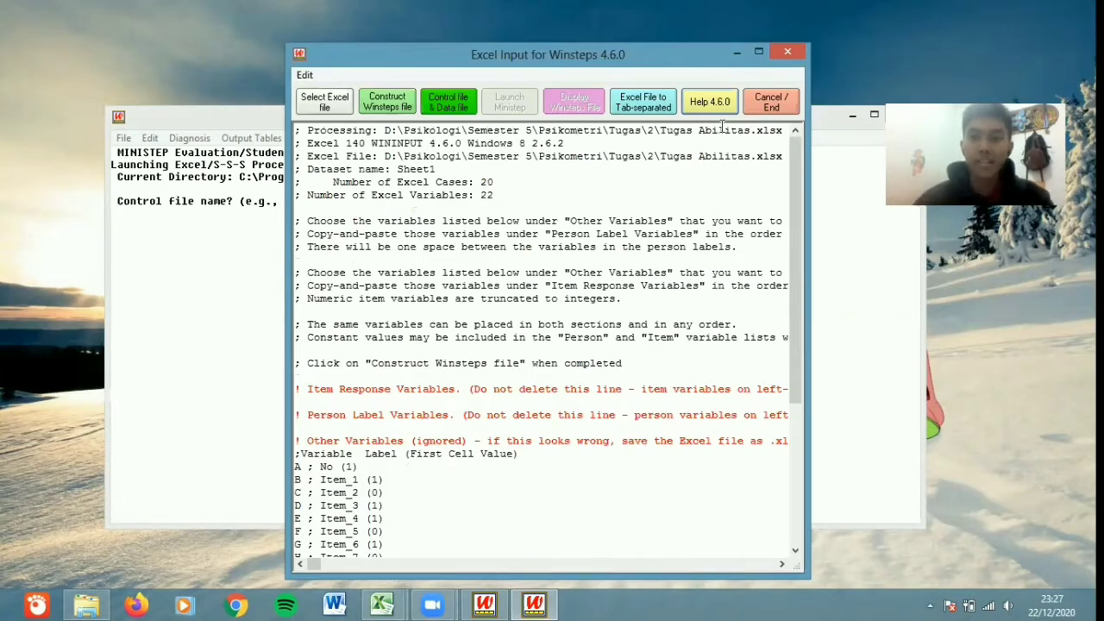
Copy the variable line "A ; No (1)" beneath the Person Label Variables heading and remove the blank line after it
{"action": "left_click", "coordinate": [757, 56]}
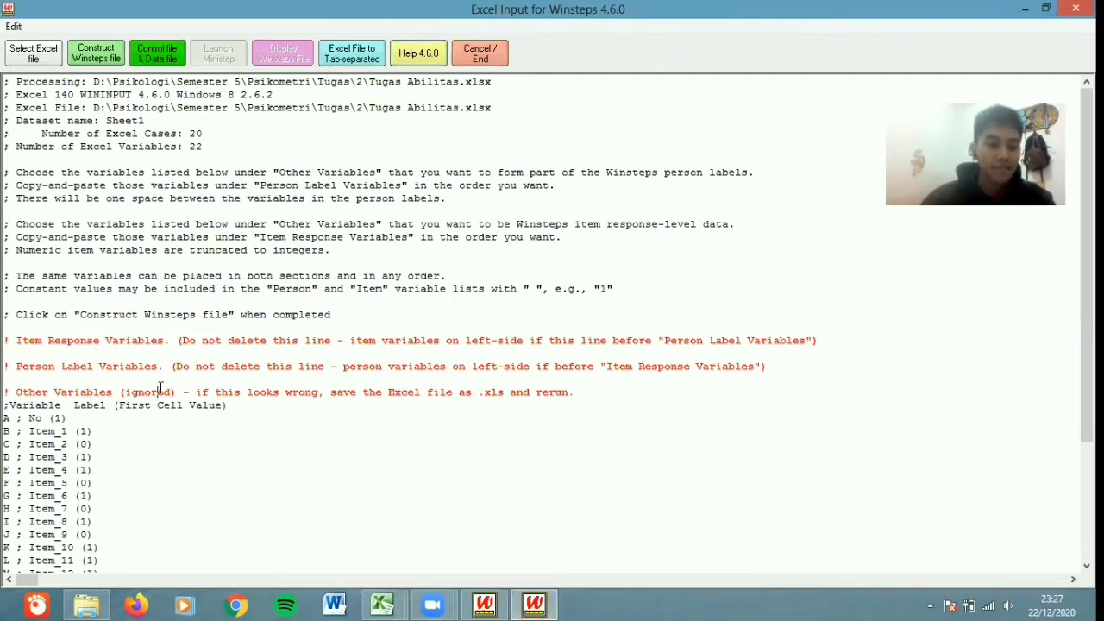
{"action": "scroll", "coordinate": [160, 390], "scroll_direction": "down", "scroll_amount": 4}
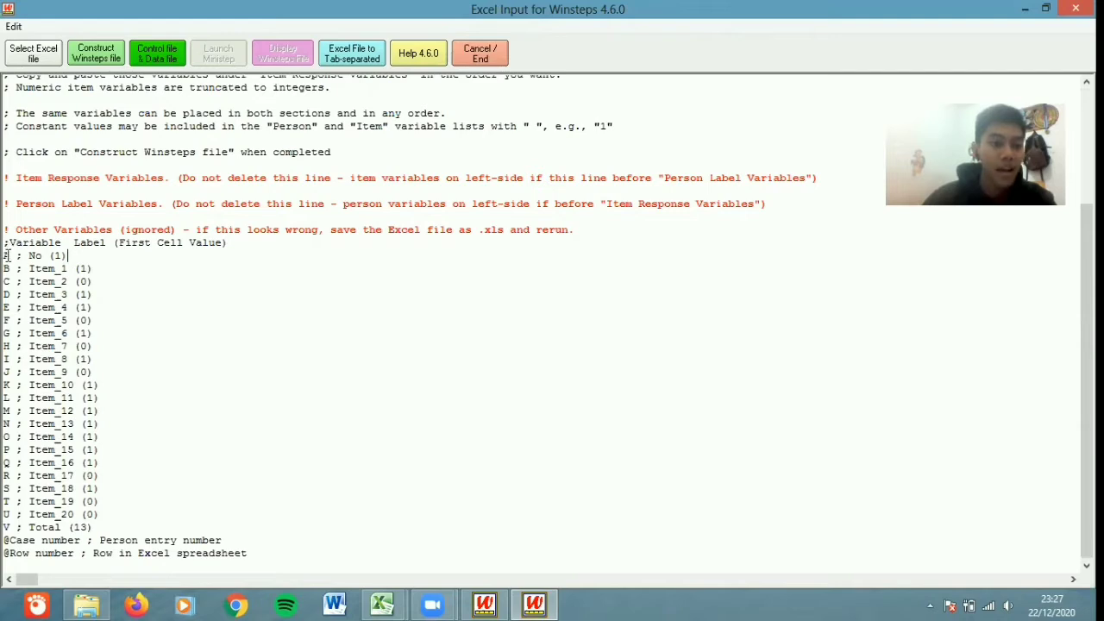
{"action": "left_click_drag", "start_coordinate": [5, 256], "coordinate": [72, 256]}
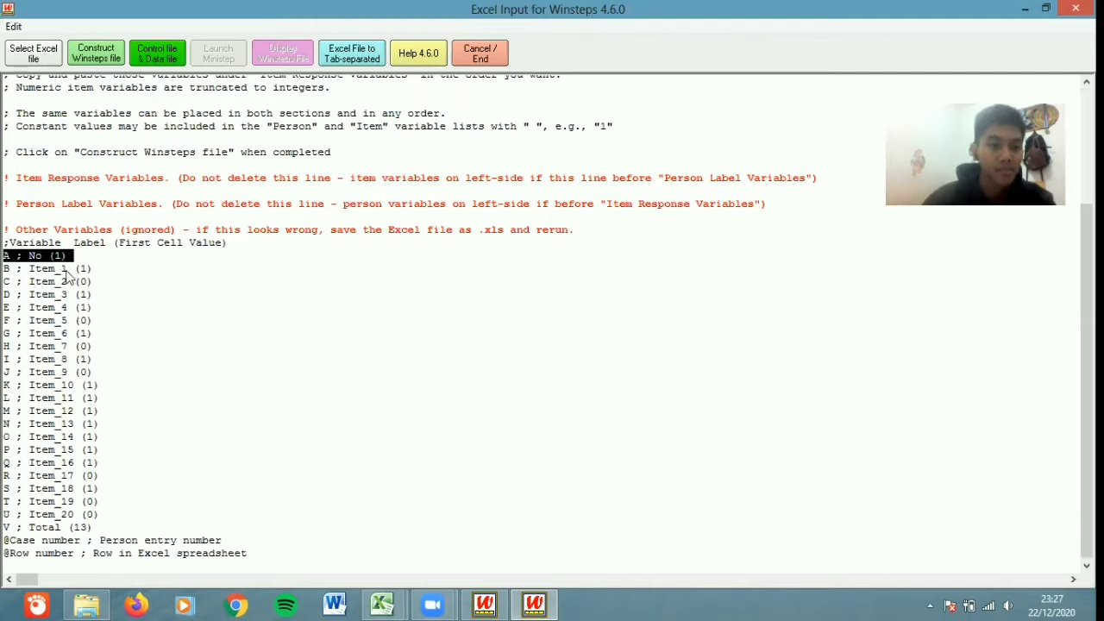
{"action": "right_click", "coordinate": [64, 259]}
{"action": "left_click", "coordinate": [88, 308]}
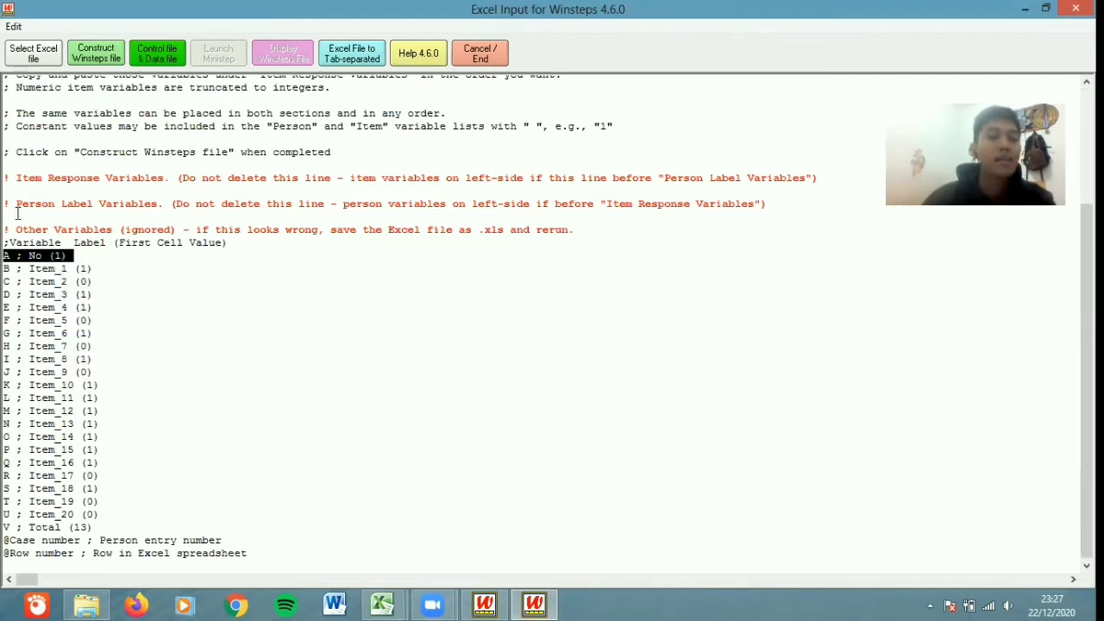
{"action": "left_click", "coordinate": [16, 209]}
{"action": "left_click_drag", "start_coordinate": [16, 206], "coordinate": [161, 207]}
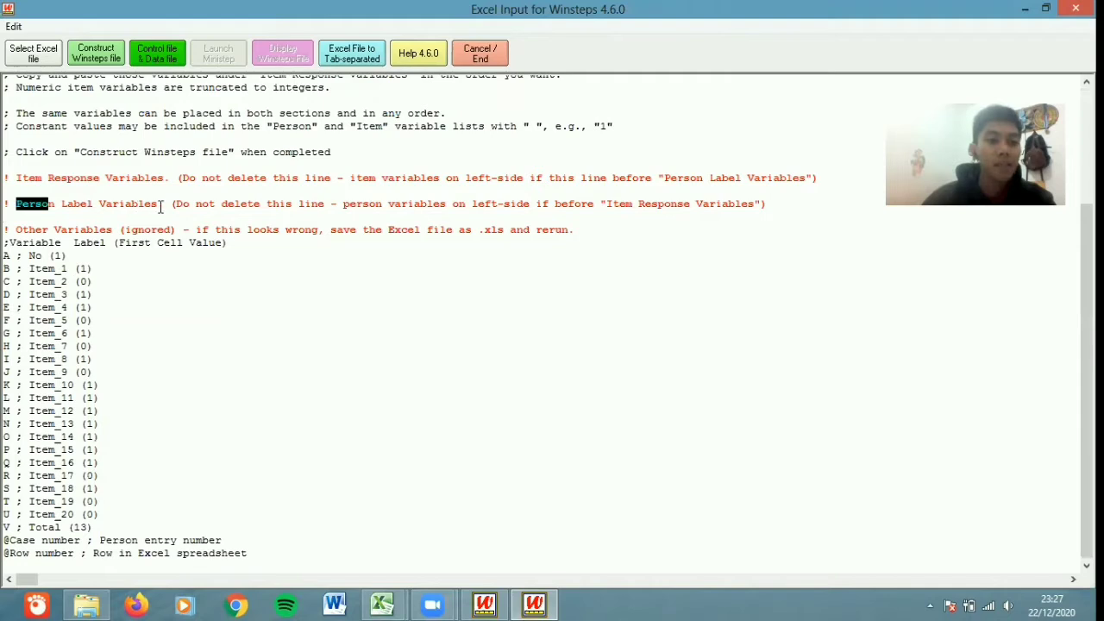
{"action": "right_click", "coordinate": [20, 216]}
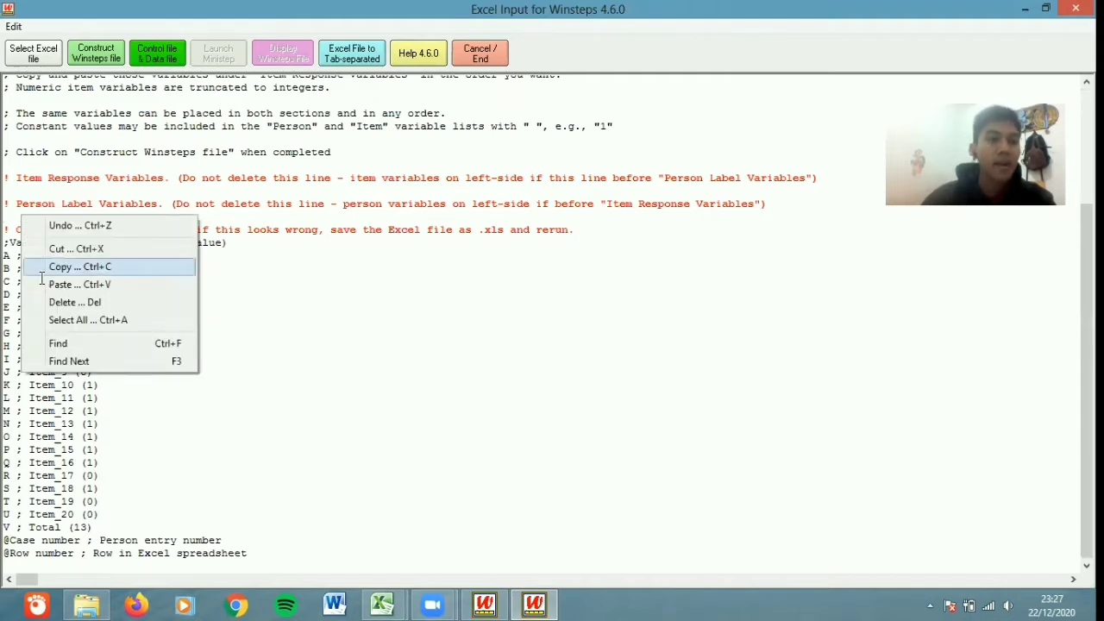
{"action": "left_click", "coordinate": [52, 284]}
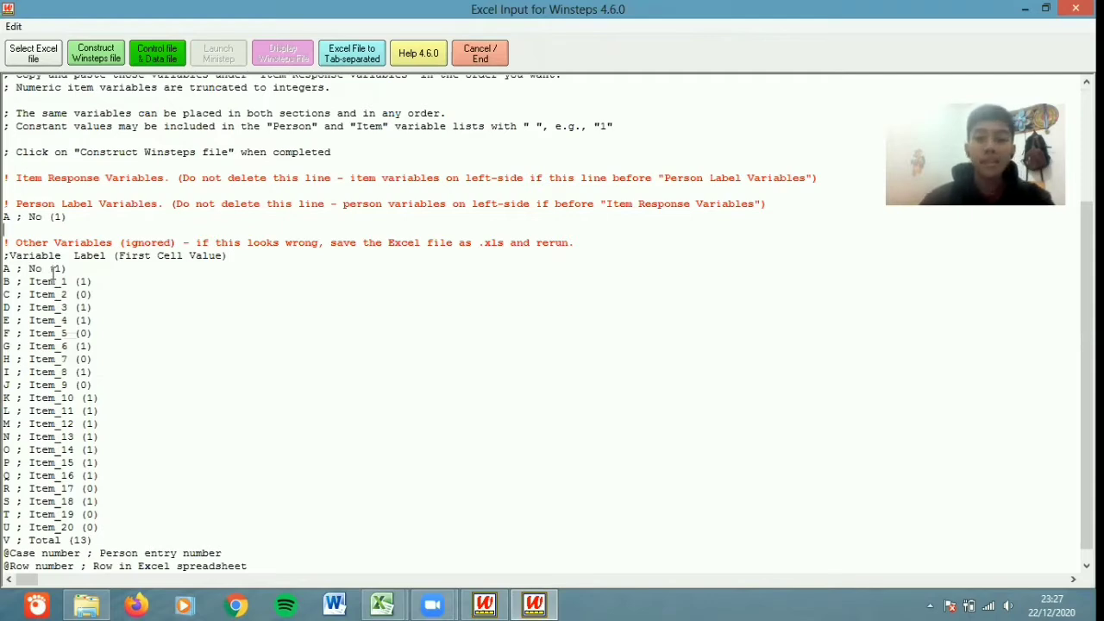
{"action": "key", "text": "Delete"}
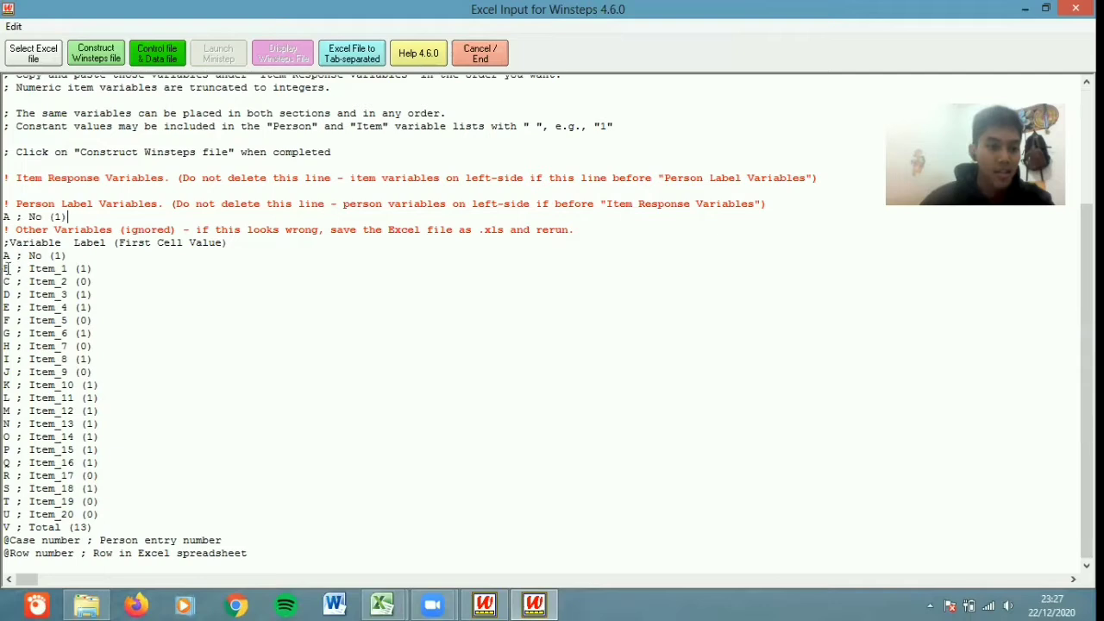
Copy the Item_1 to Item_20 variable lines (B to U) beneath the Item Response Variables heading and remove the blank line after them
{"action": "left_click_drag", "start_coordinate": [4, 270], "coordinate": [103, 516]}
{"action": "right_click", "coordinate": [87, 292]}
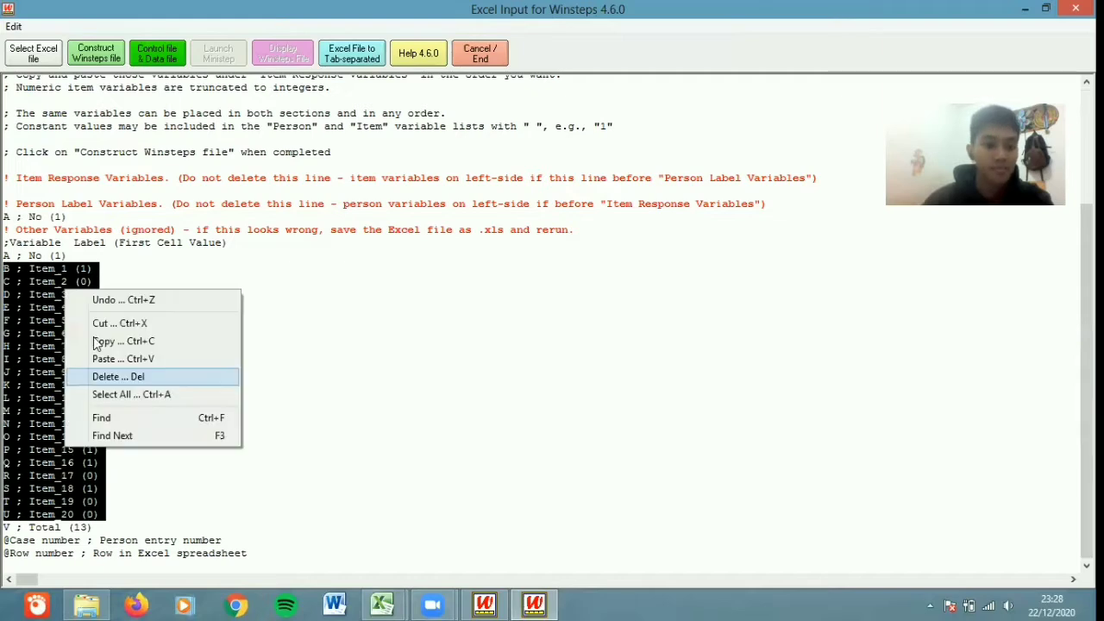
{"action": "left_click", "coordinate": [12, 178]}
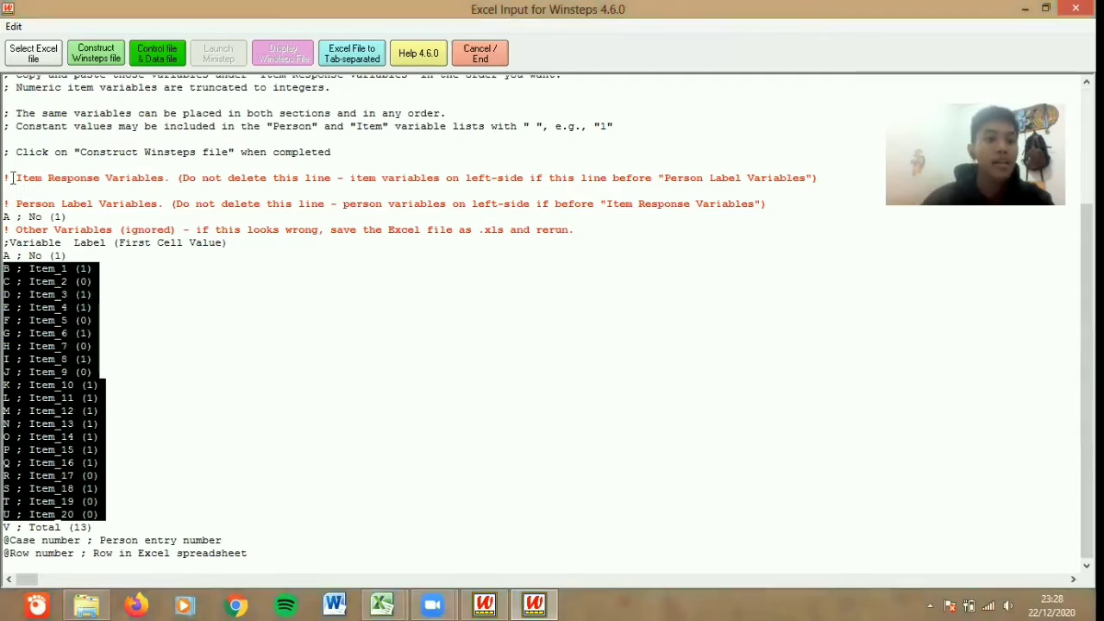
{"action": "left_click_drag", "start_coordinate": [13, 179], "coordinate": [82, 180]}
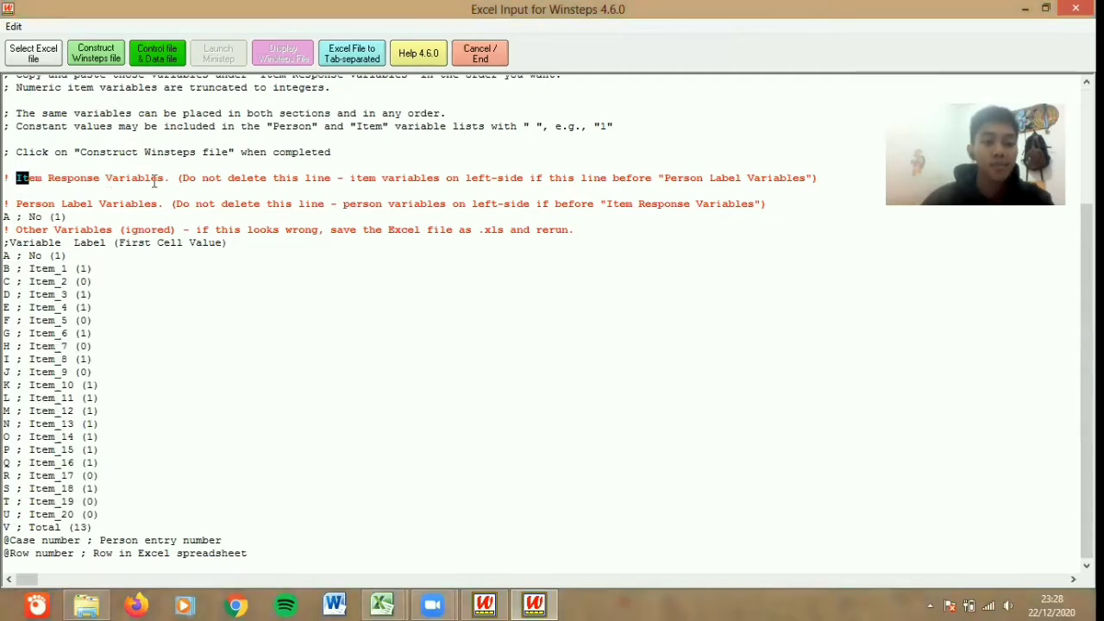
{"action": "left_click_drag", "start_coordinate": [155, 181], "coordinate": [158, 181]}
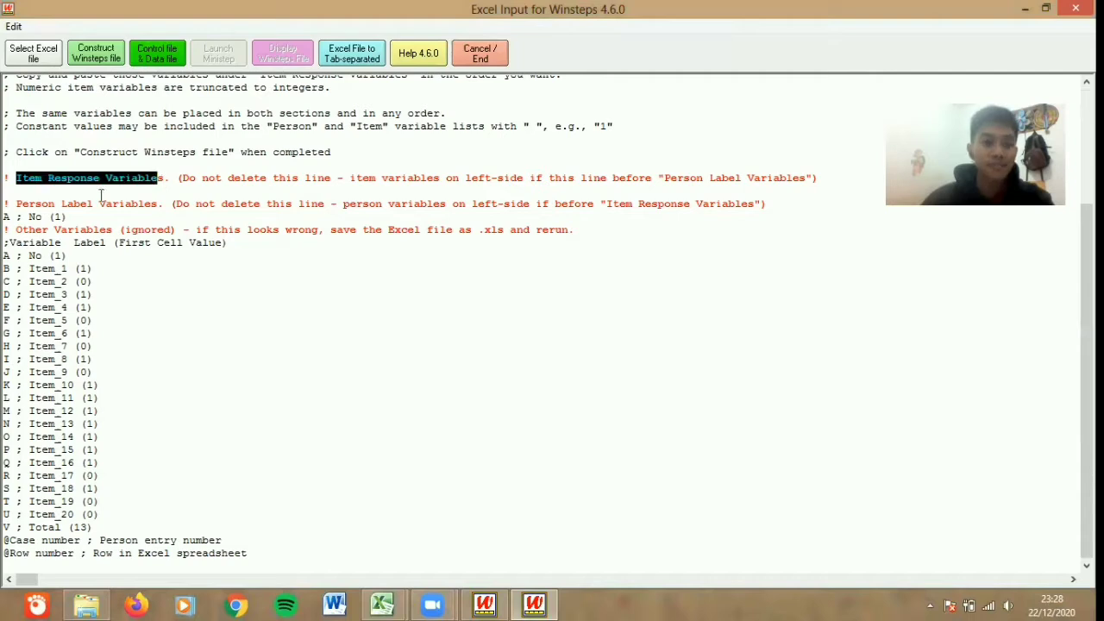
{"action": "right_click", "coordinate": [20, 191]}
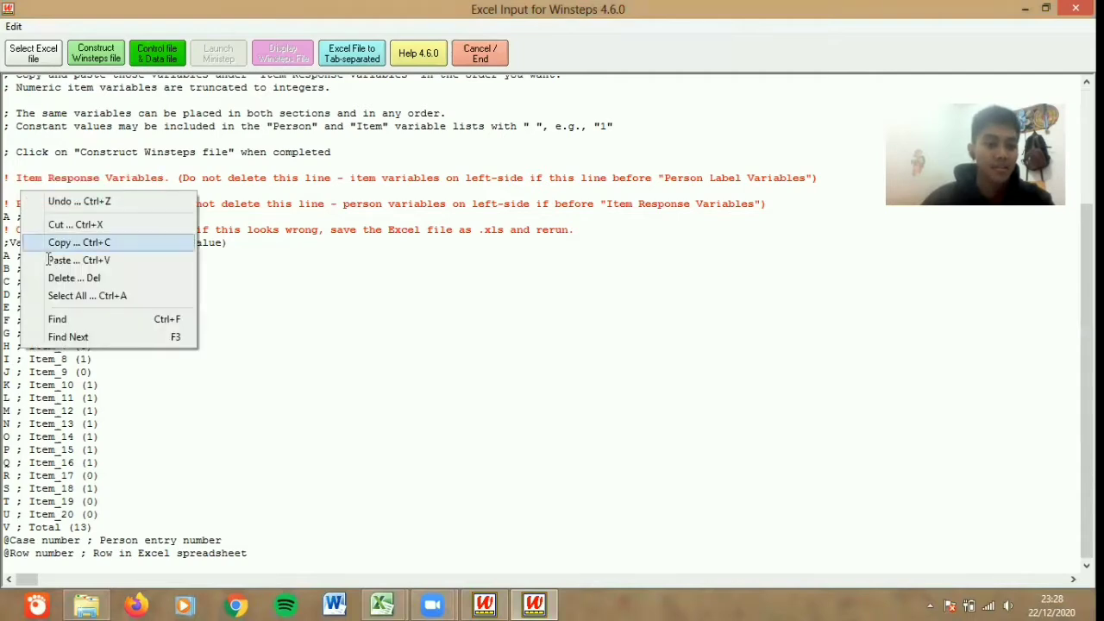
{"action": "left_click", "coordinate": [78, 259]}
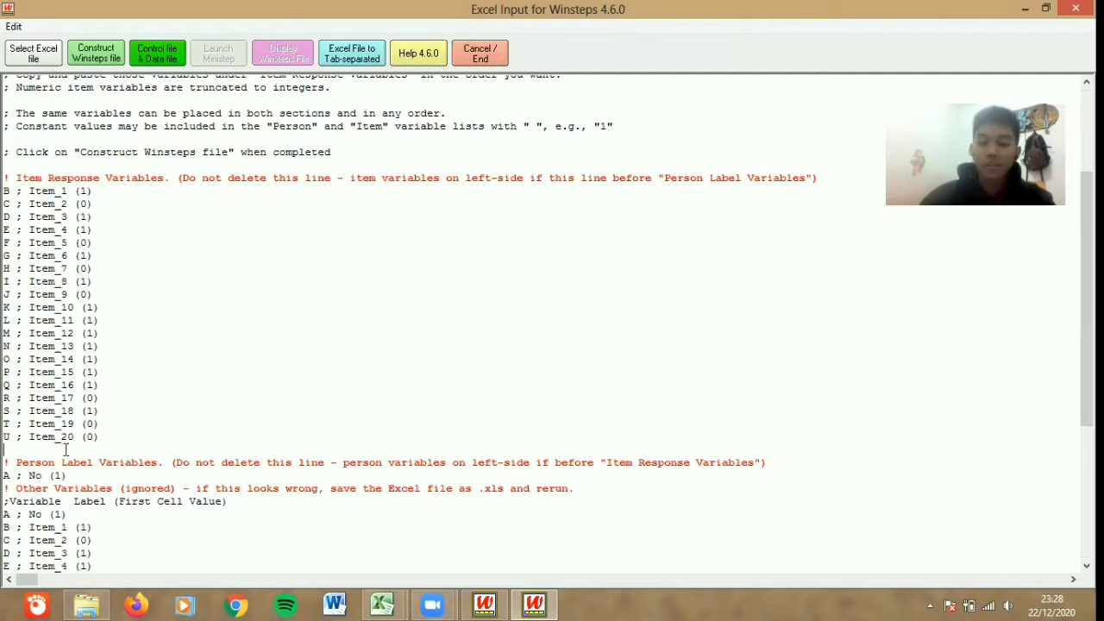
{"action": "key", "text": "BackSpace"}
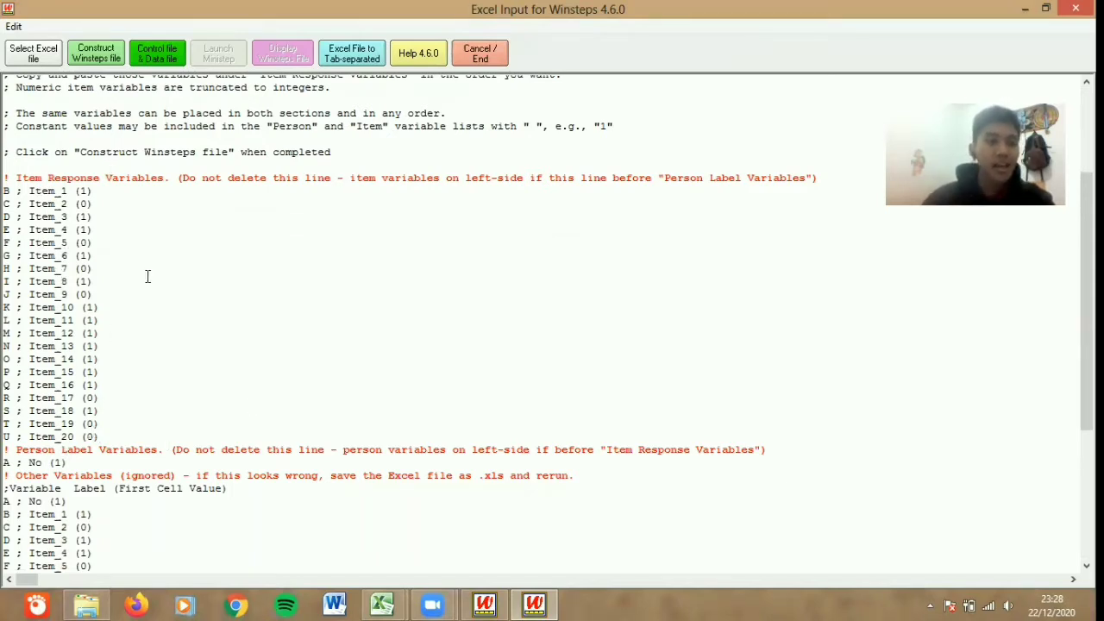
Construct the Winsteps control and data file and save it as a text file named Skala Abilitas
{"action": "left_click", "coordinate": [100, 57]}
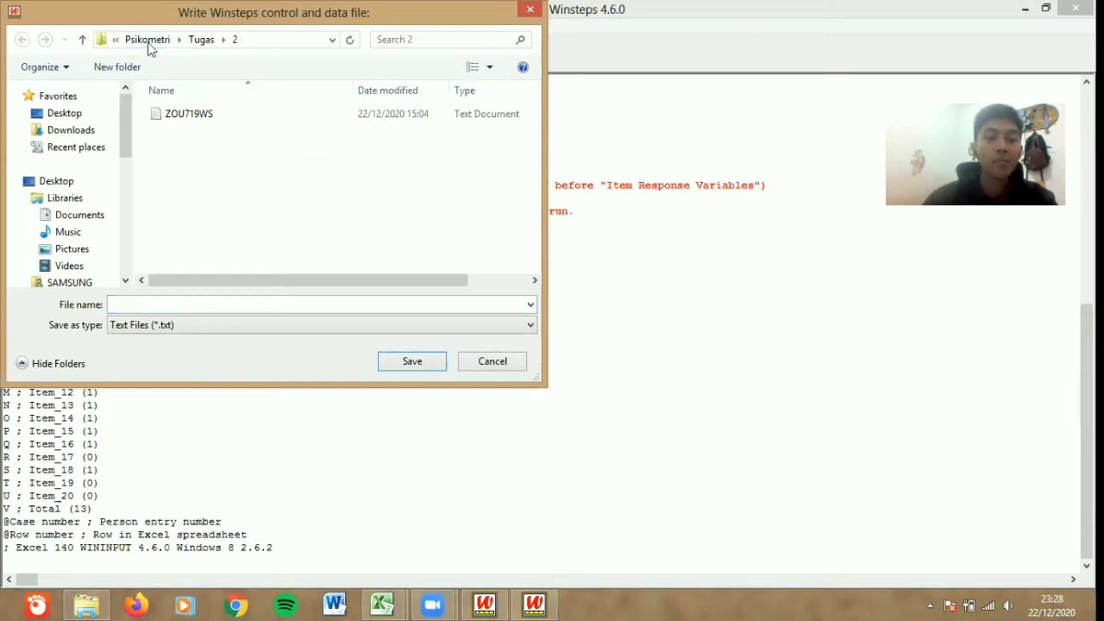
{"action": "left_click", "coordinate": [186, 307]}
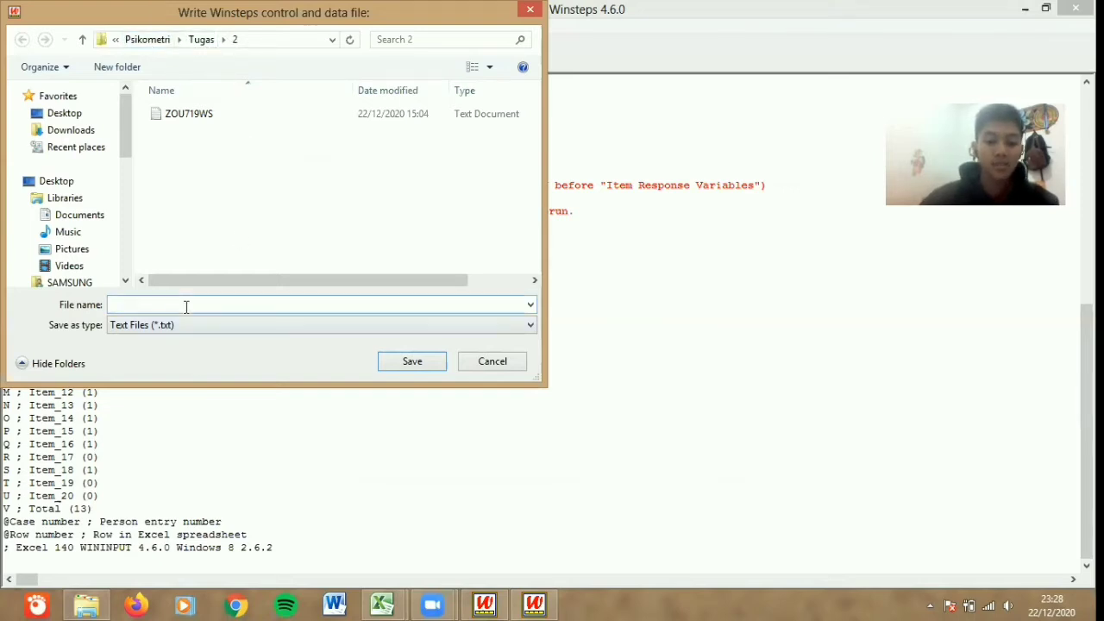
{"action": "type", "text": "S"}
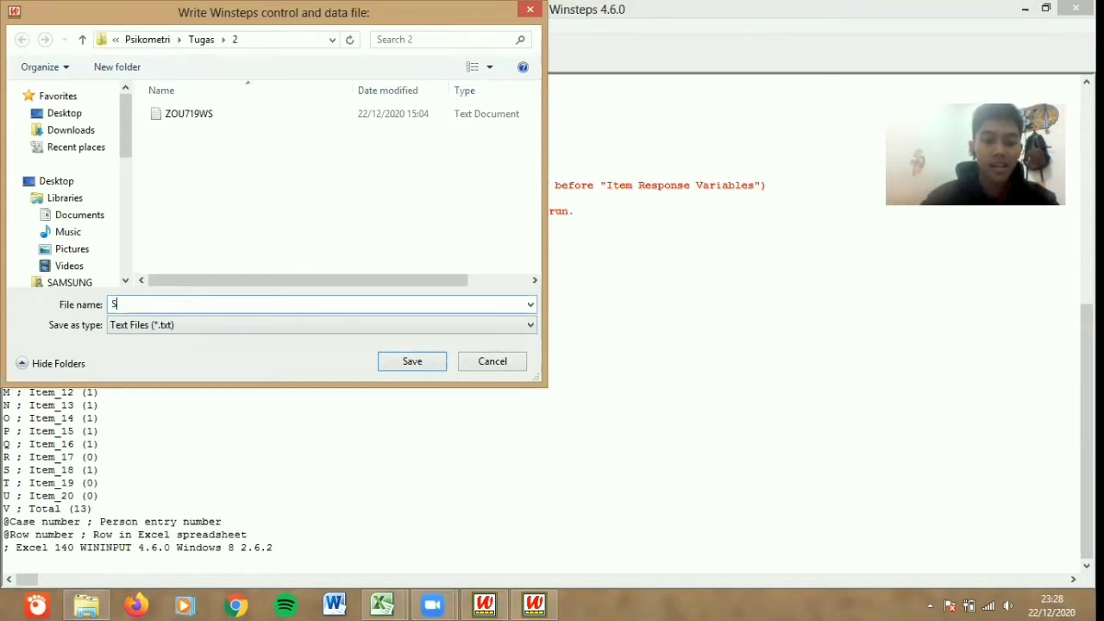
{"action": "type", "text": "kala Abilitas"}
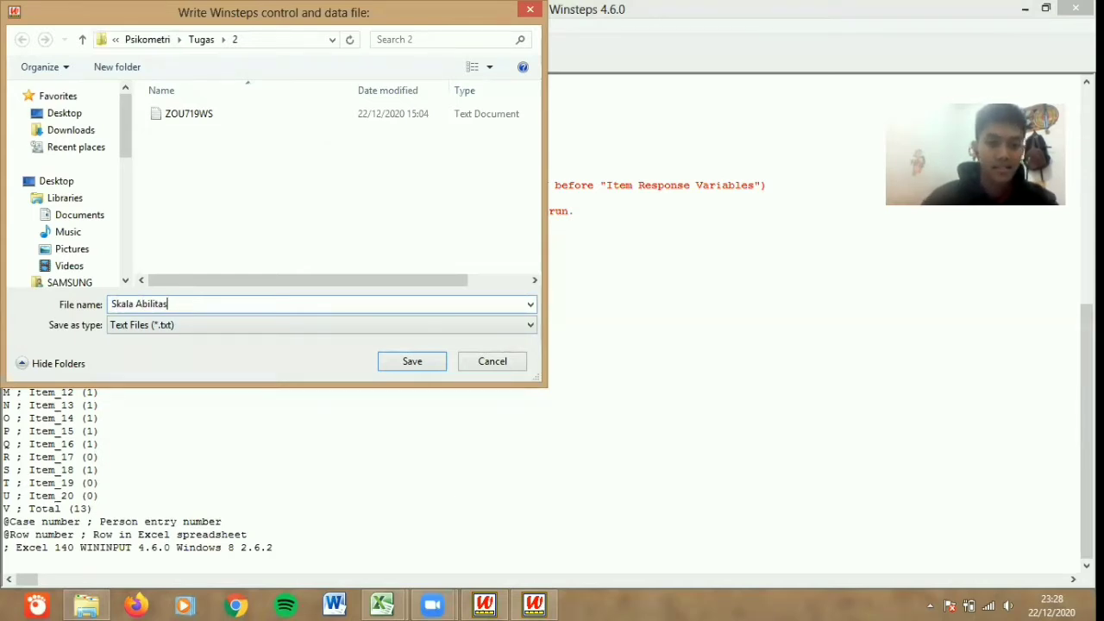
{"action": "left_click", "coordinate": [412, 361]}
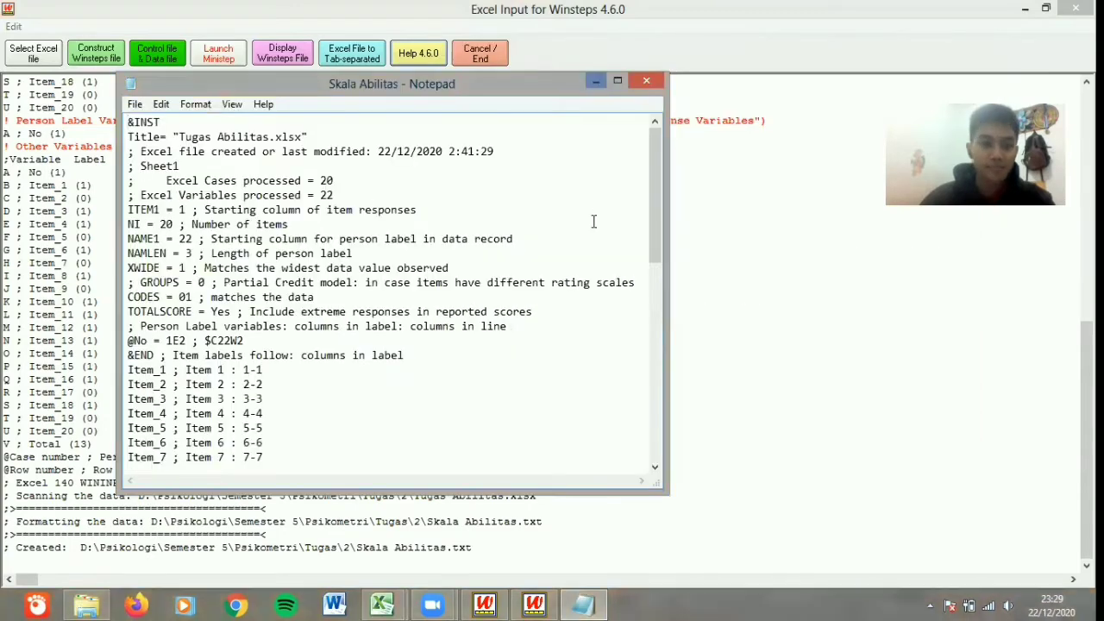
Review the generated Skala Abilitas control file, close it, and look over the variable lists in the import window
{"action": "scroll", "coordinate": [431, 276], "scroll_direction": "up", "scroll_amount": 10}
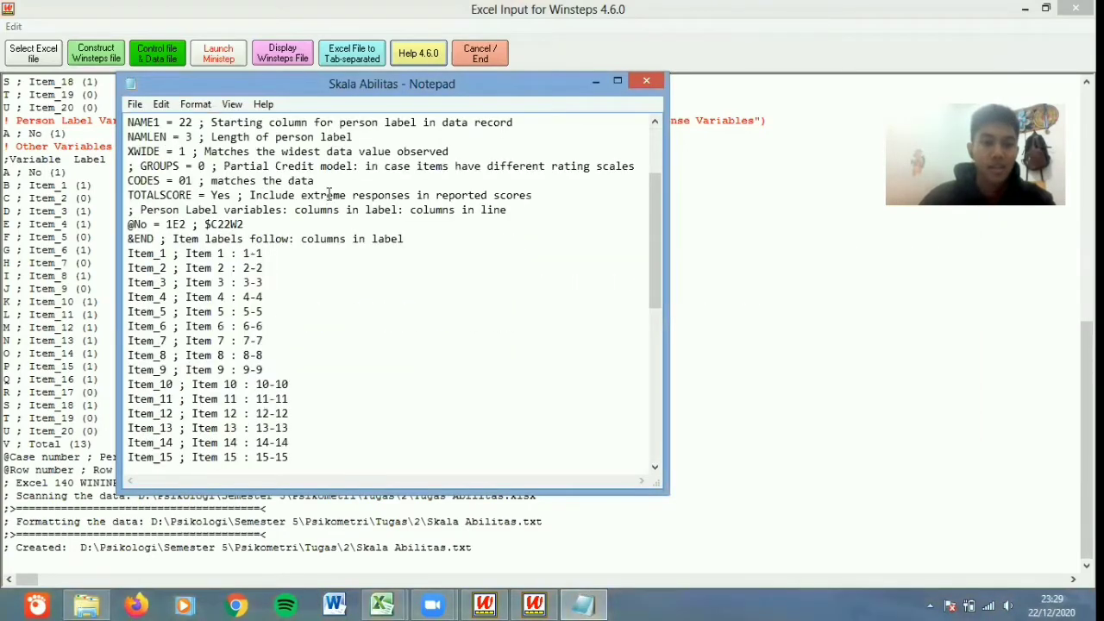
{"action": "scroll", "coordinate": [338, 406], "scroll_direction": "up", "scroll_amount": 3}
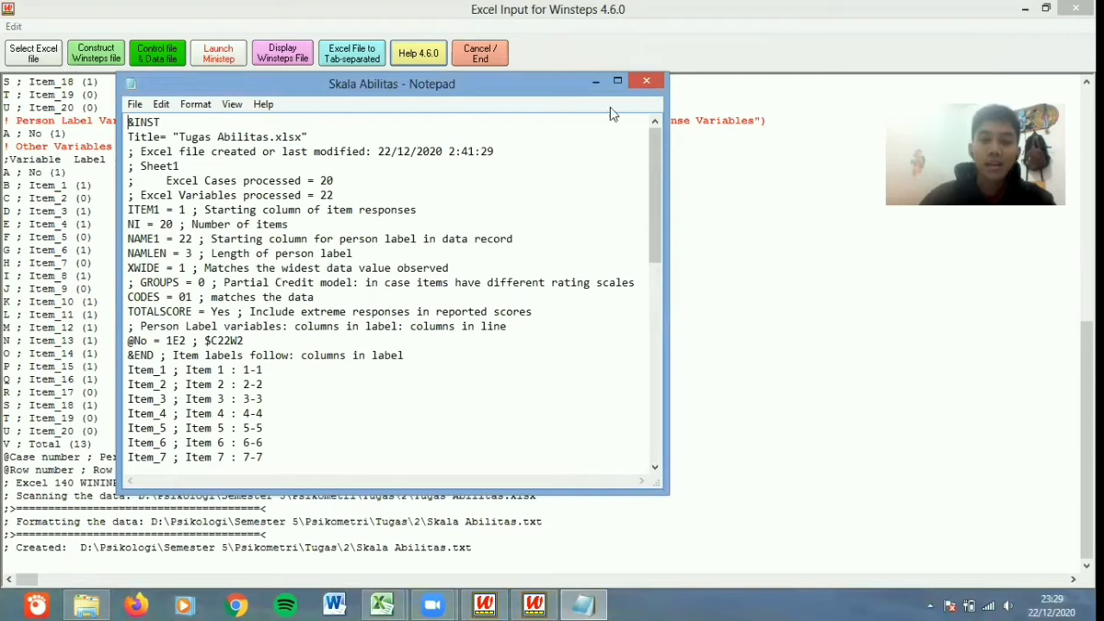
{"action": "left_click", "coordinate": [644, 80]}
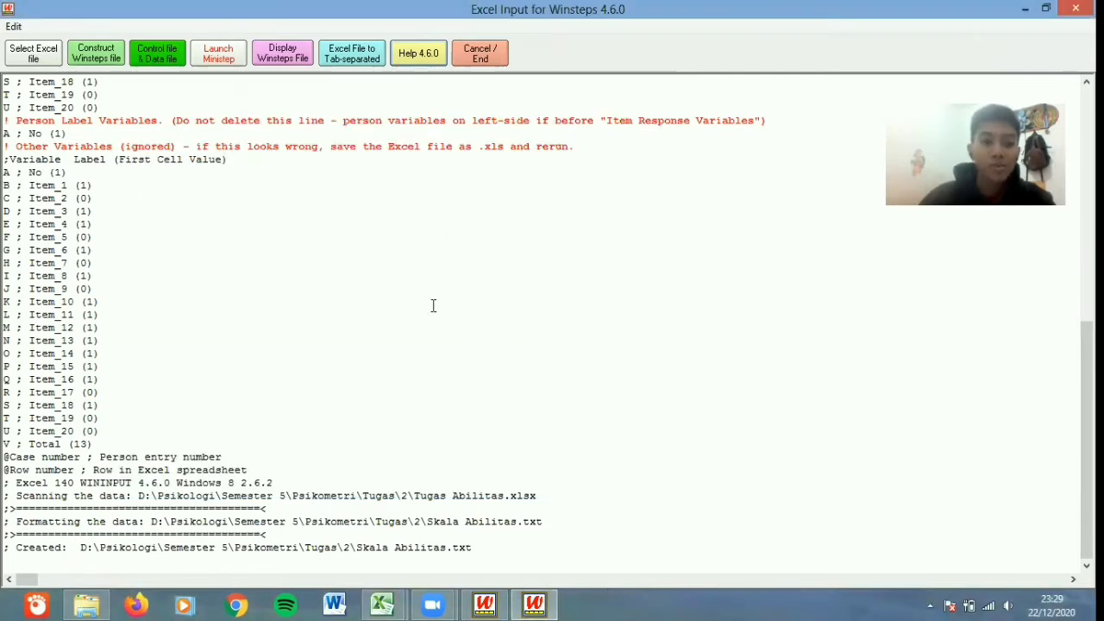
{"action": "left_click", "coordinate": [503, 331]}
{"action": "scroll", "coordinate": [513, 337], "scroll_direction": "up", "scroll_amount": 20}
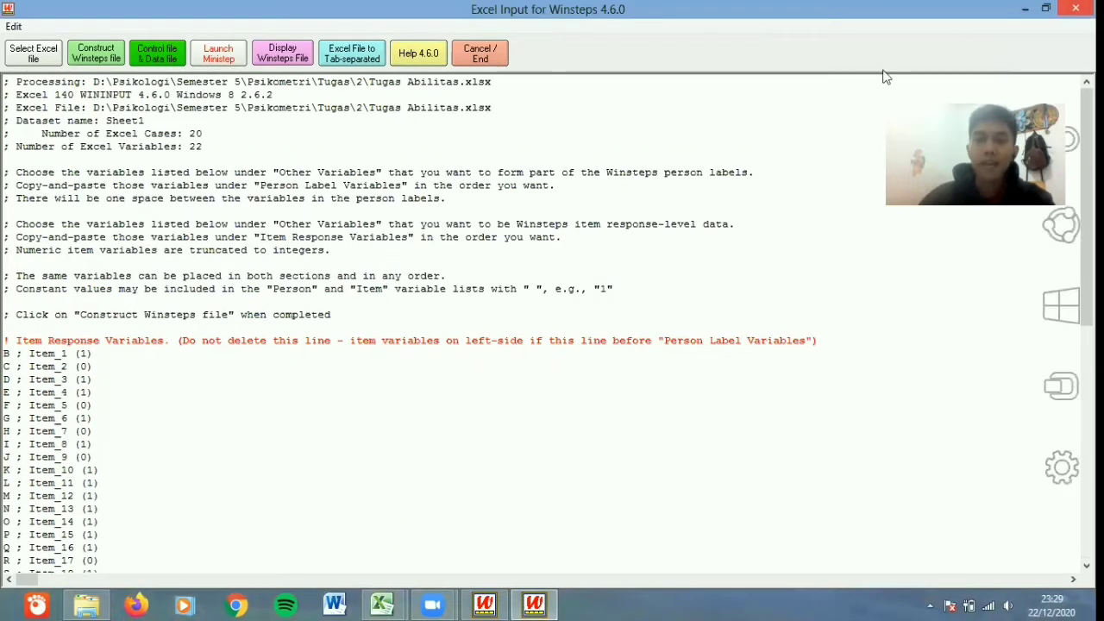
Close the Excel import window, load the Skala Abilitas control file, and run the analysis with a temporary report file and no extra specifications
{"action": "key", "text": "alt+F4"}
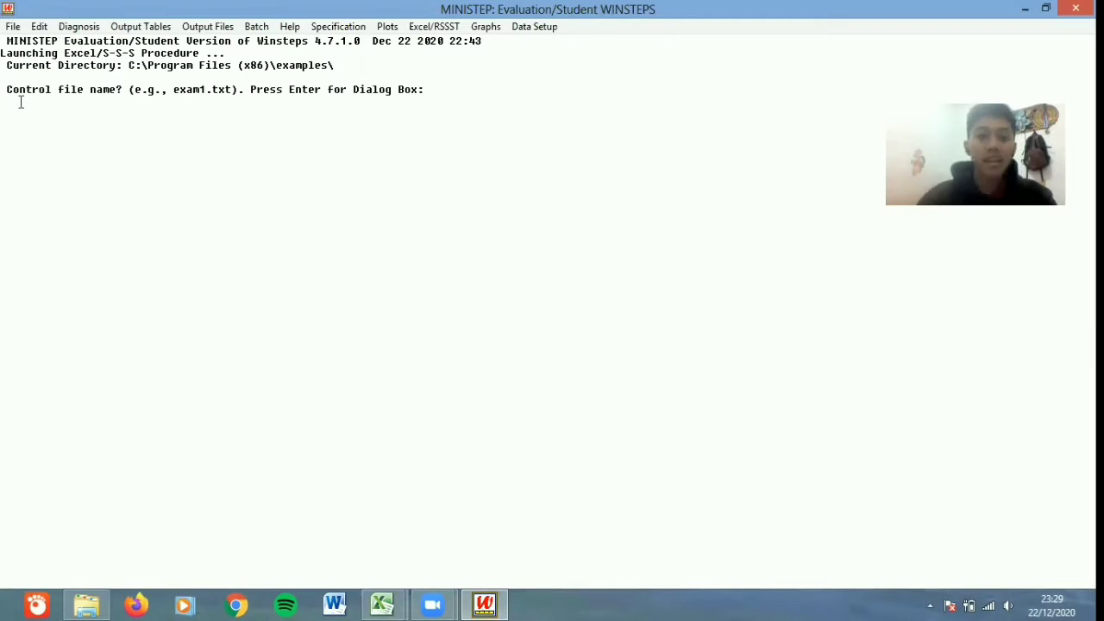
{"action": "key", "text": "Return"}
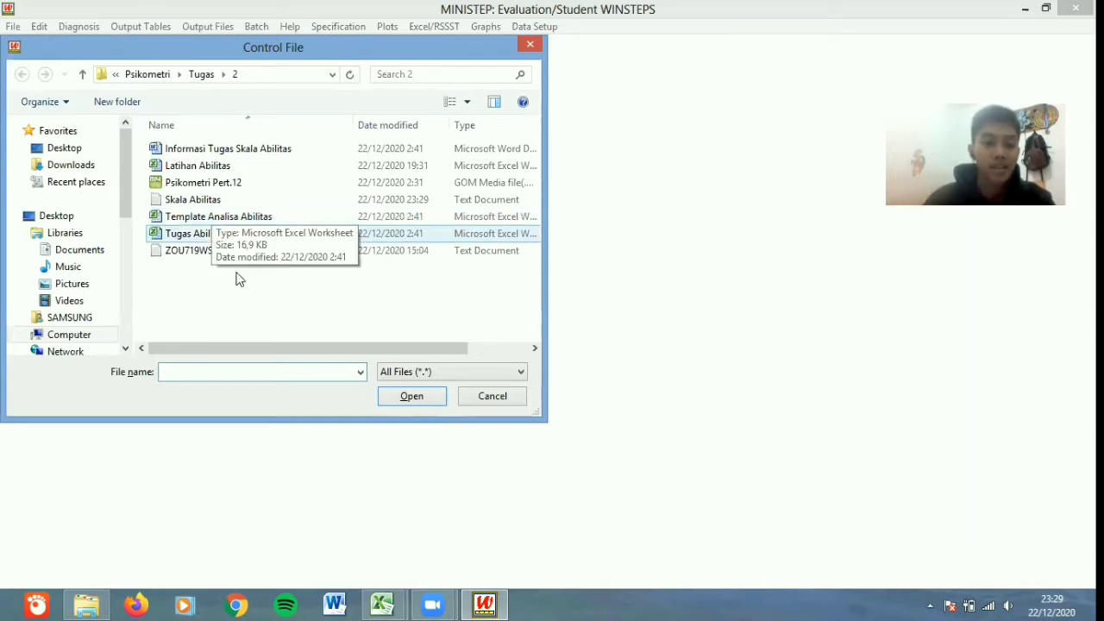
{"action": "left_click", "coordinate": [192, 206]}
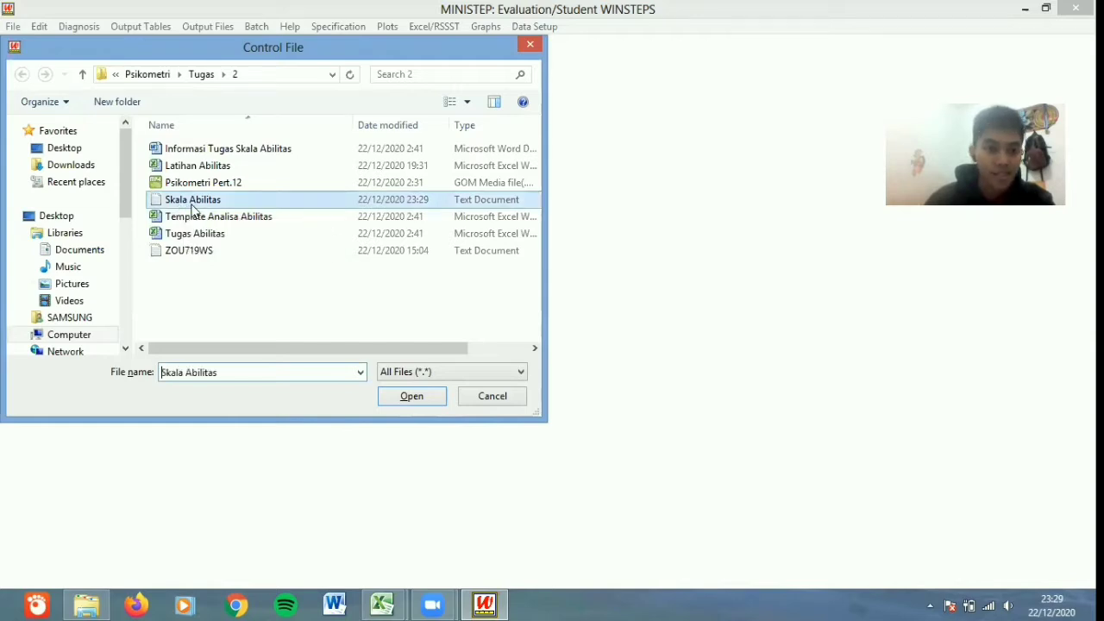
{"action": "left_click", "coordinate": [409, 396]}
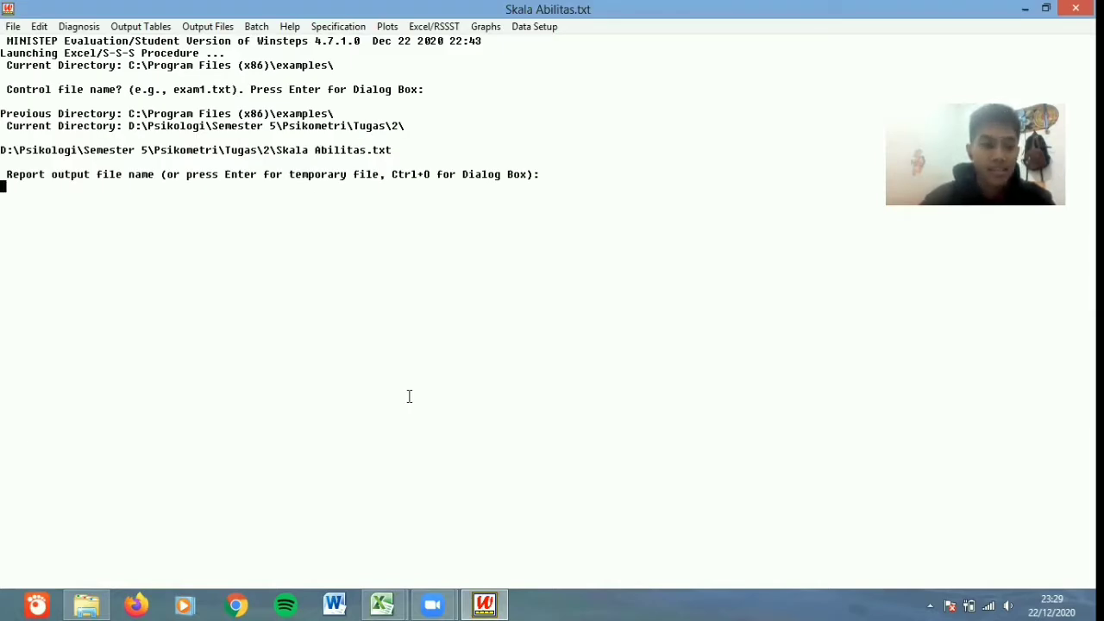
{"action": "key", "text": "Return"}
{"action": "key", "text": "Return"}
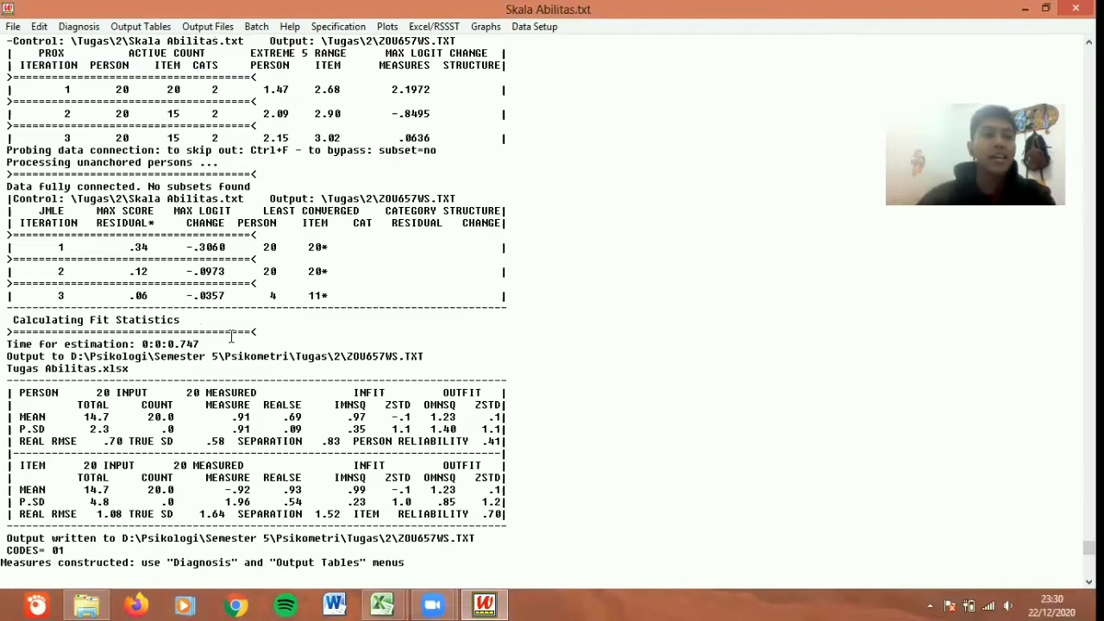
Generate the Table 3.1 Summary statistics output and highlight the person count in its INPUT line
{"action": "left_click", "coordinate": [139, 29]}
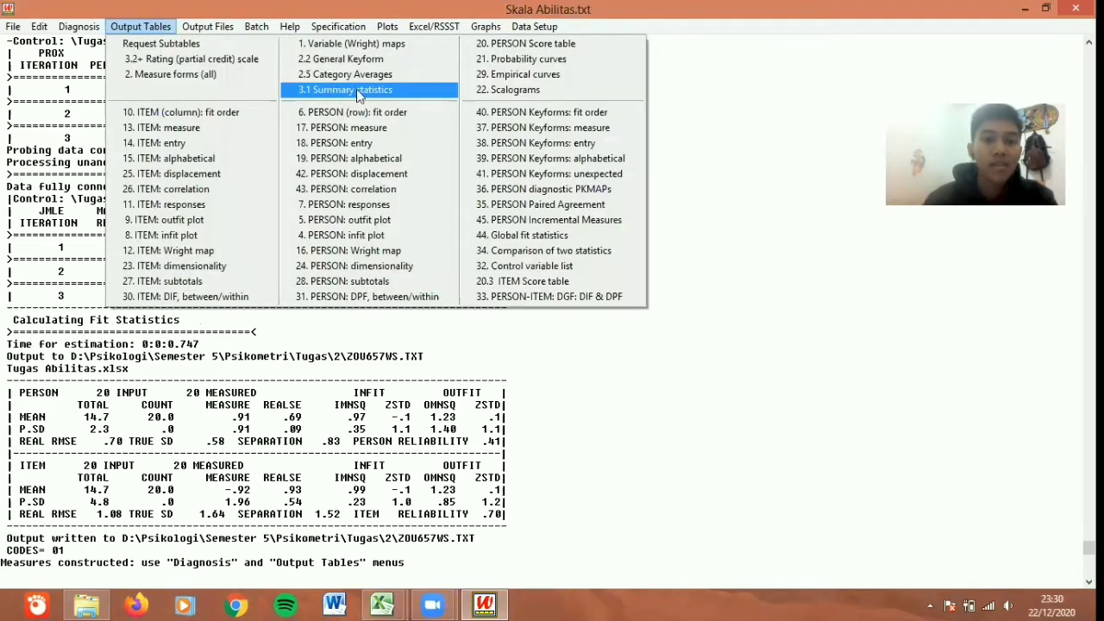
{"action": "left_click", "coordinate": [371, 93]}
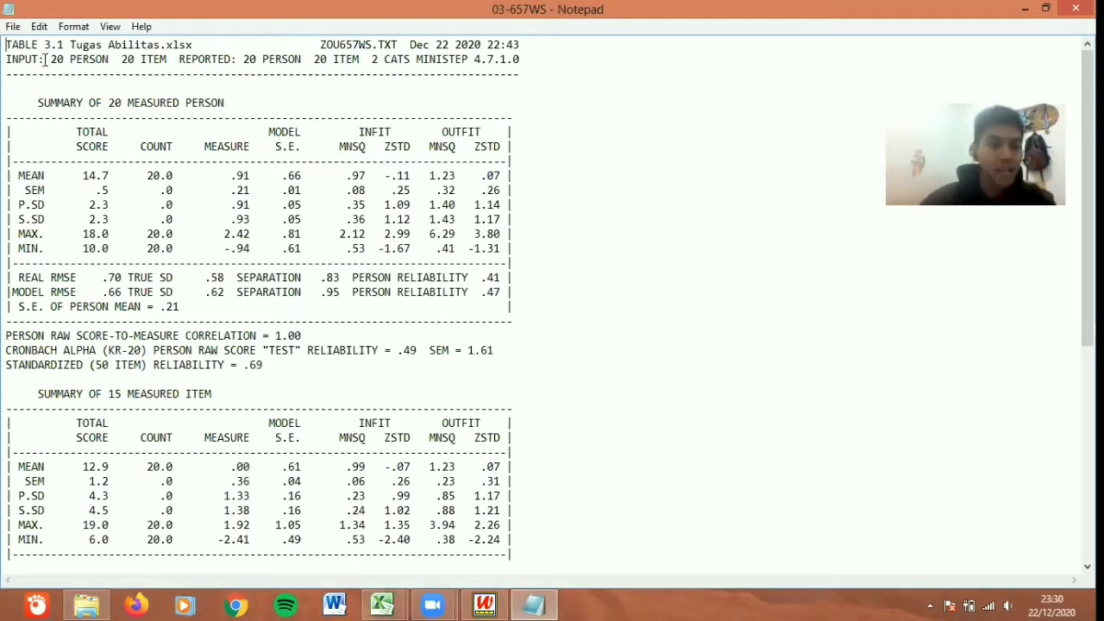
{"action": "left_click_drag", "start_coordinate": [53, 59], "coordinate": [107, 61]}
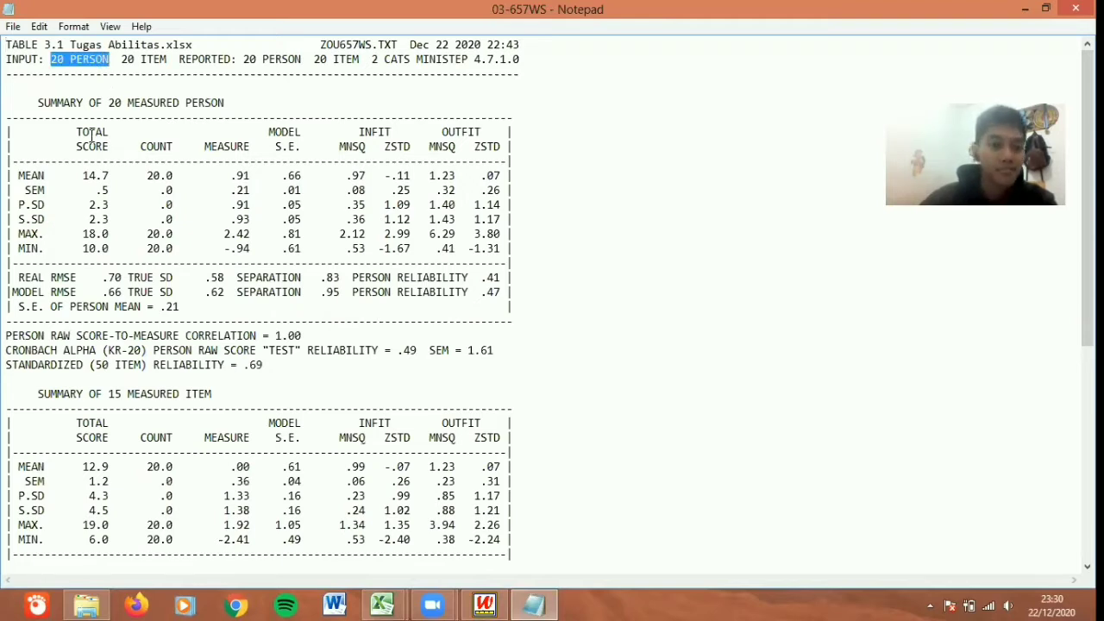
{"action": "left_click", "coordinate": [206, 242]}
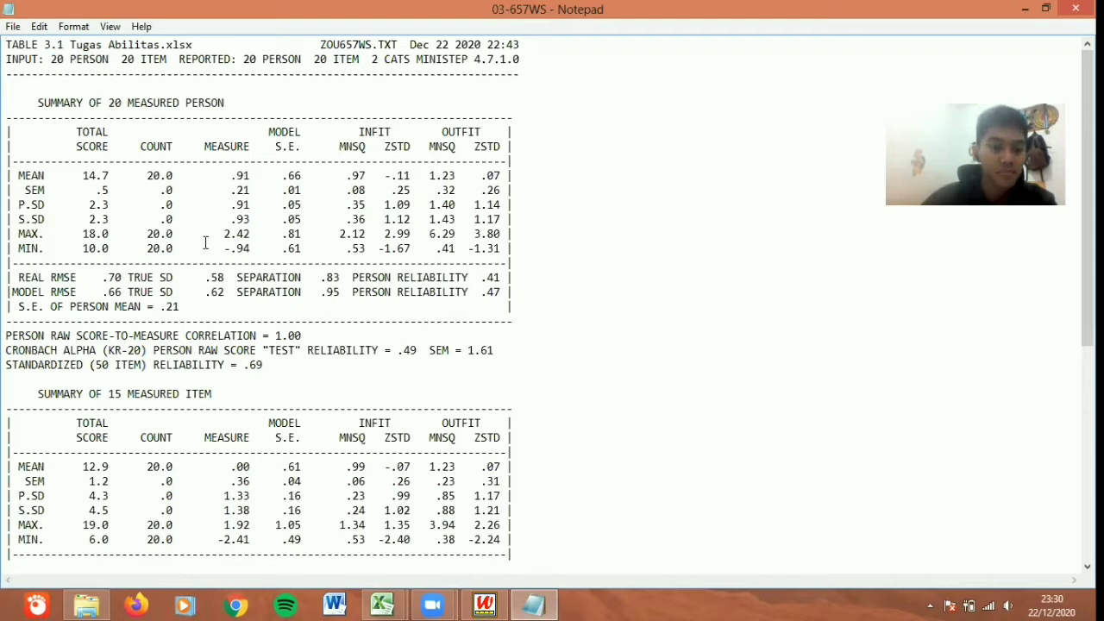
Highlight the person reliability in the MODEL RMSE row and the Cronbach Alpha (KR-20) reliability line below it
{"action": "left_click", "coordinate": [351, 292]}
{"action": "left_click_drag", "start_coordinate": [439, 293], "coordinate": [501, 293]}
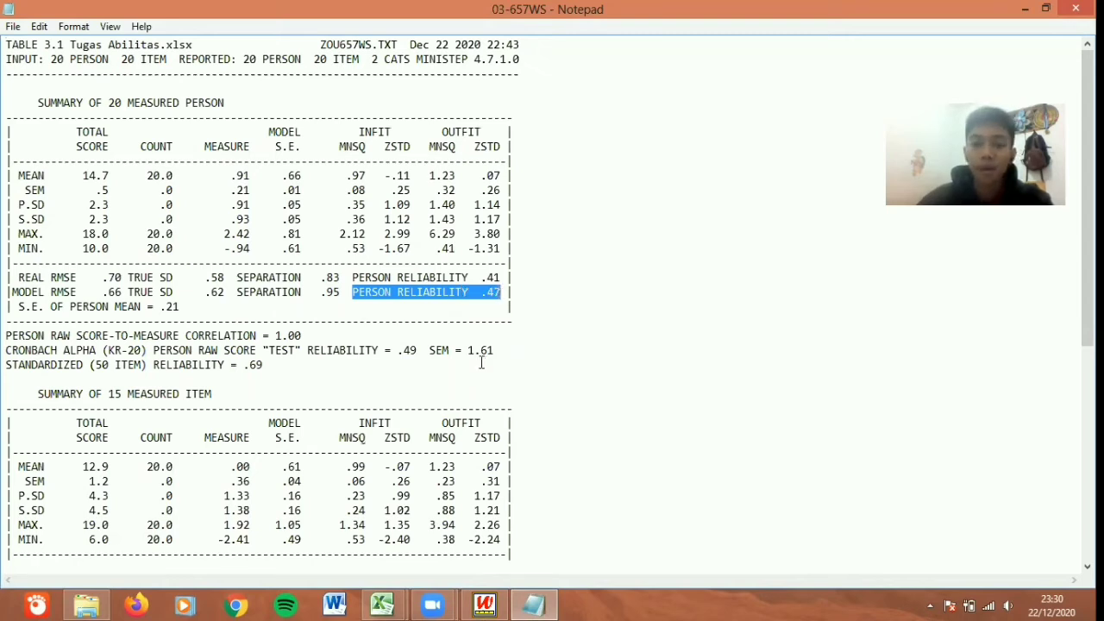
{"action": "left_click", "coordinate": [405, 338]}
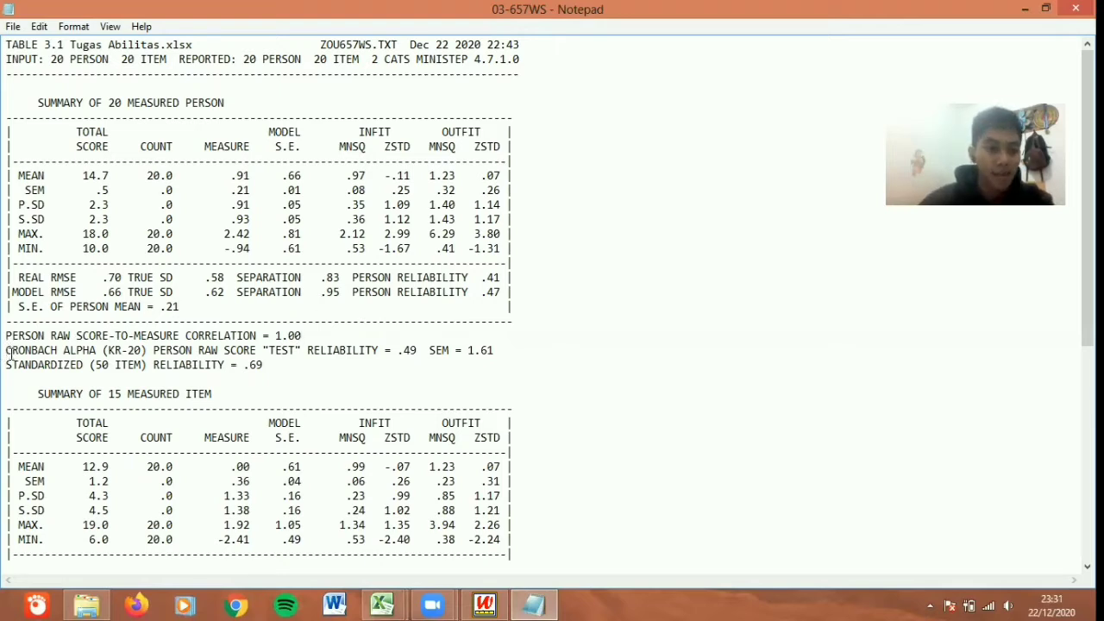
{"action": "left_click_drag", "start_coordinate": [7, 350], "coordinate": [417, 350]}
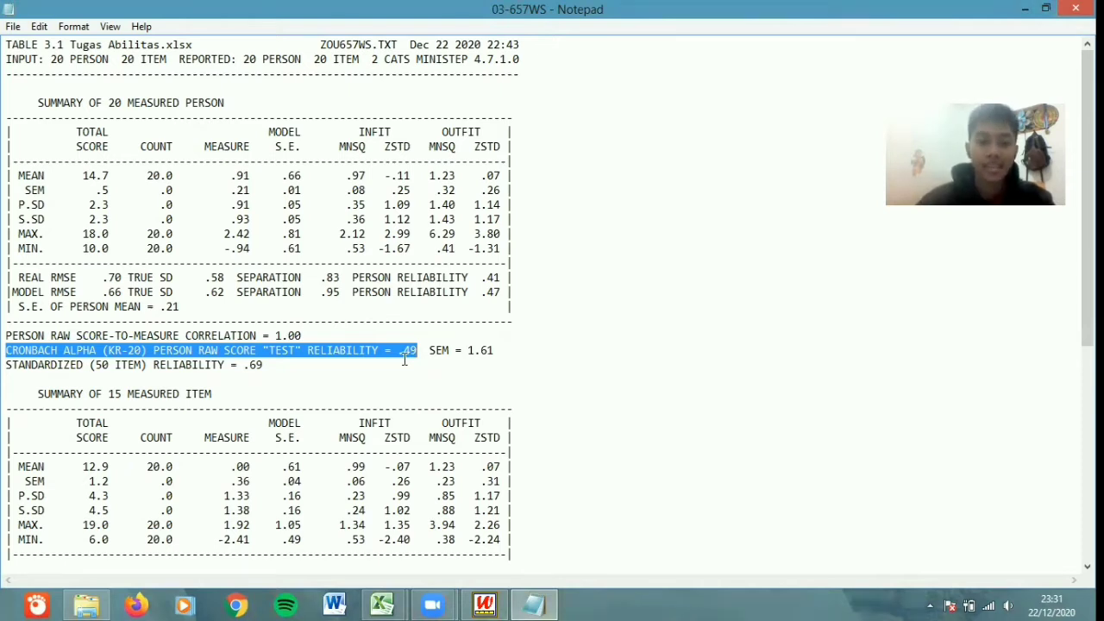
Highlight the heading of the first item summary, including its measured item count
{"action": "left_click", "coordinate": [215, 392]}
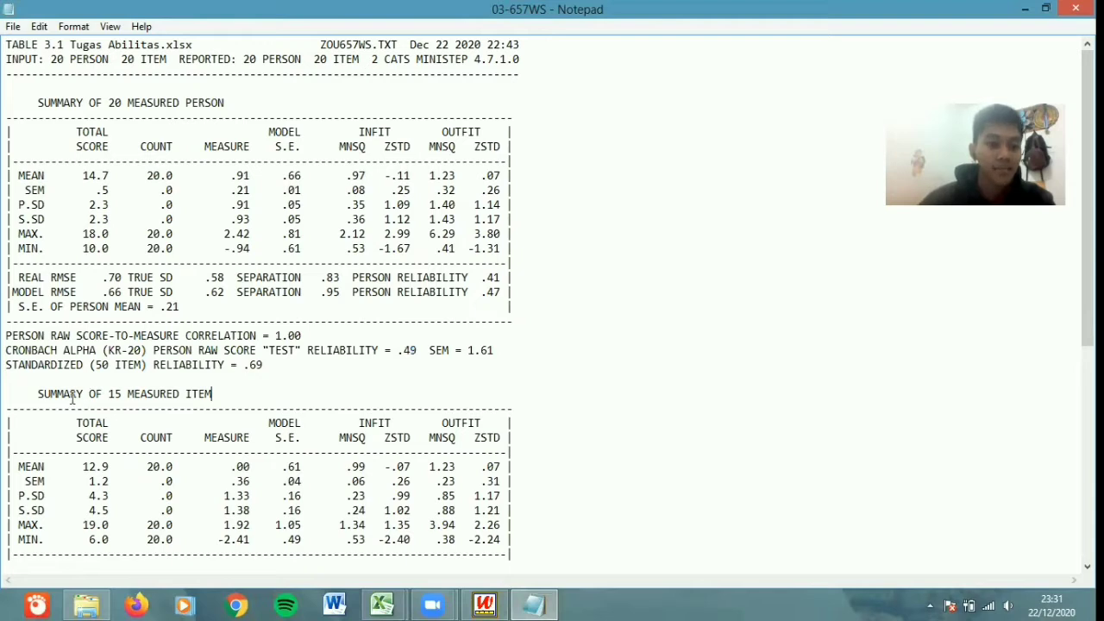
{"action": "scroll", "coordinate": [63, 371], "scroll_direction": "down", "scroll_amount": 1}
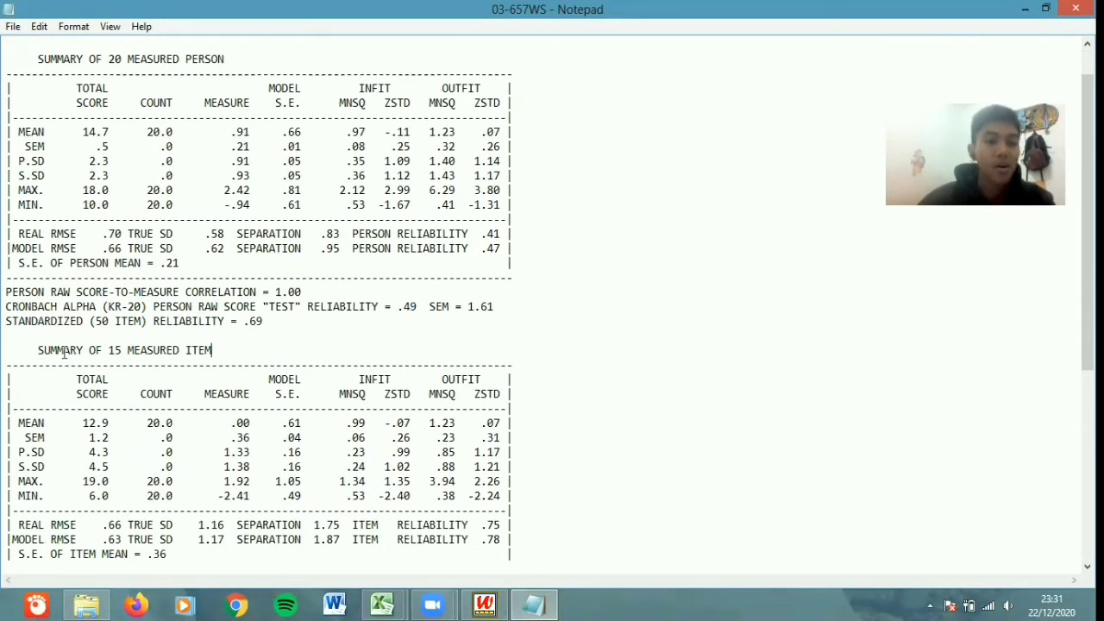
{"action": "left_click_drag", "start_coordinate": [38, 354], "coordinate": [217, 355]}
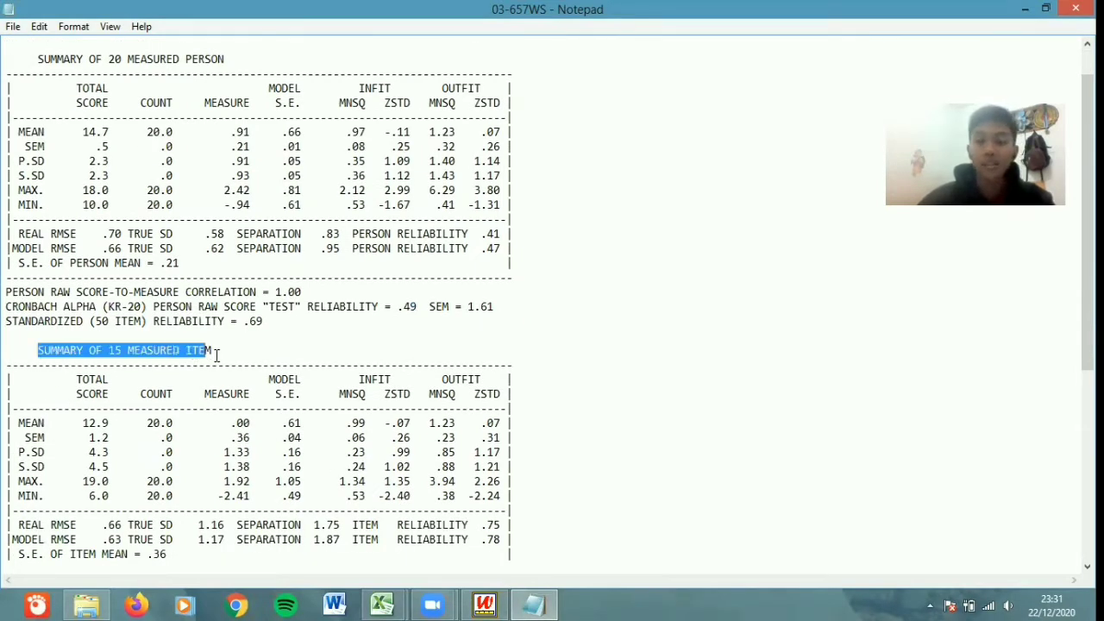
{"action": "left_click", "coordinate": [112, 354]}
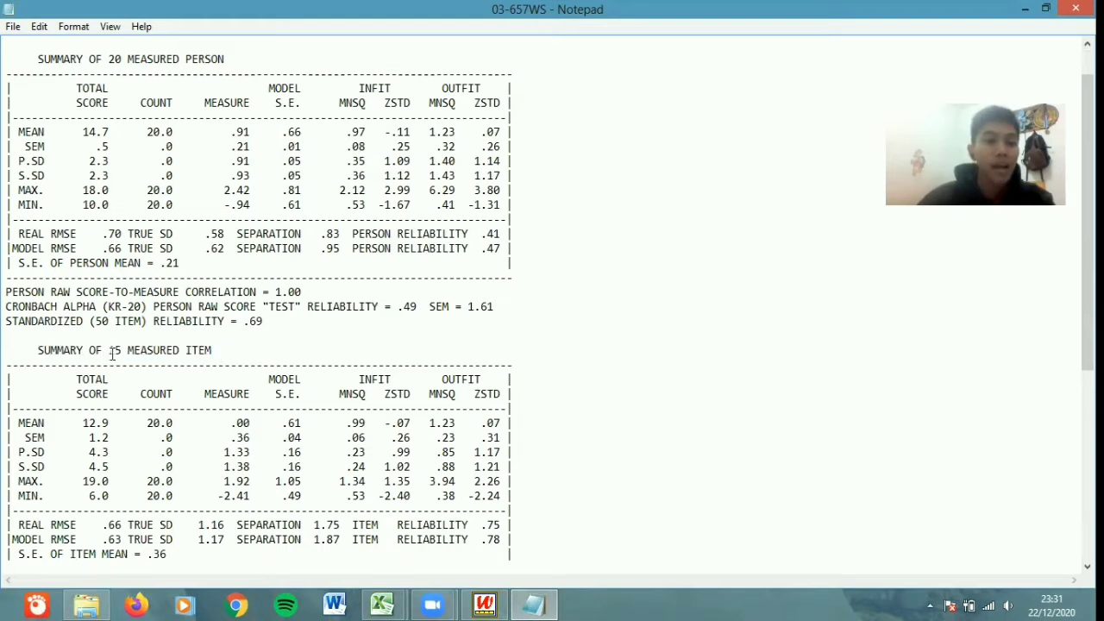
{"action": "left_click", "coordinate": [216, 354], "text": "shift"}
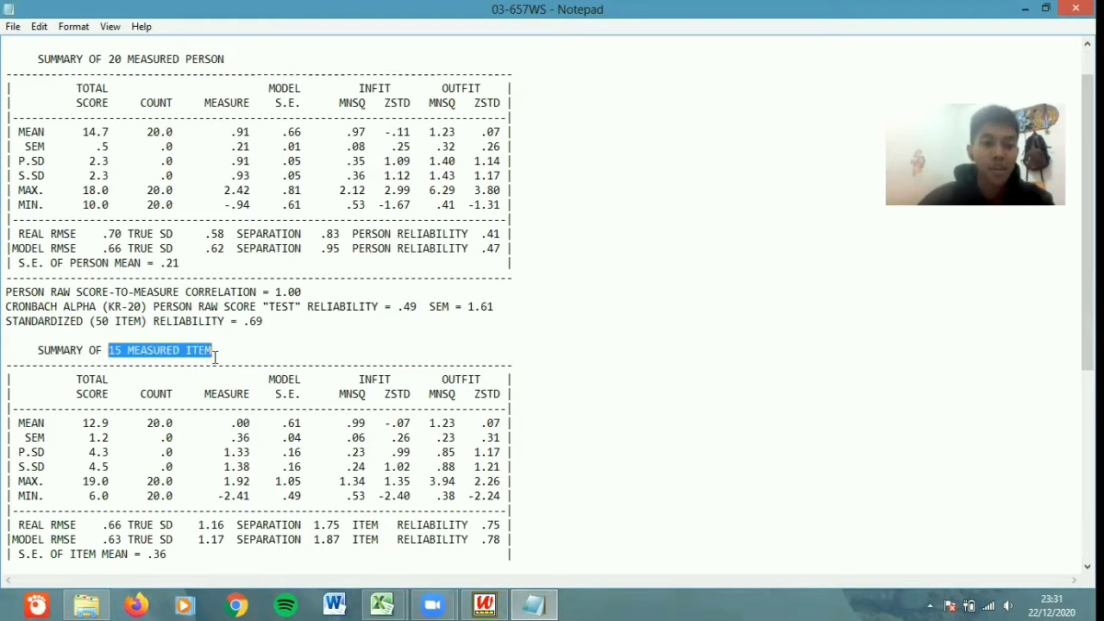
Highlight the Maximum Extreme Score line beneath the first item summary, including its item count
{"action": "scroll", "coordinate": [212, 349], "scroll_direction": "down", "scroll_amount": 5}
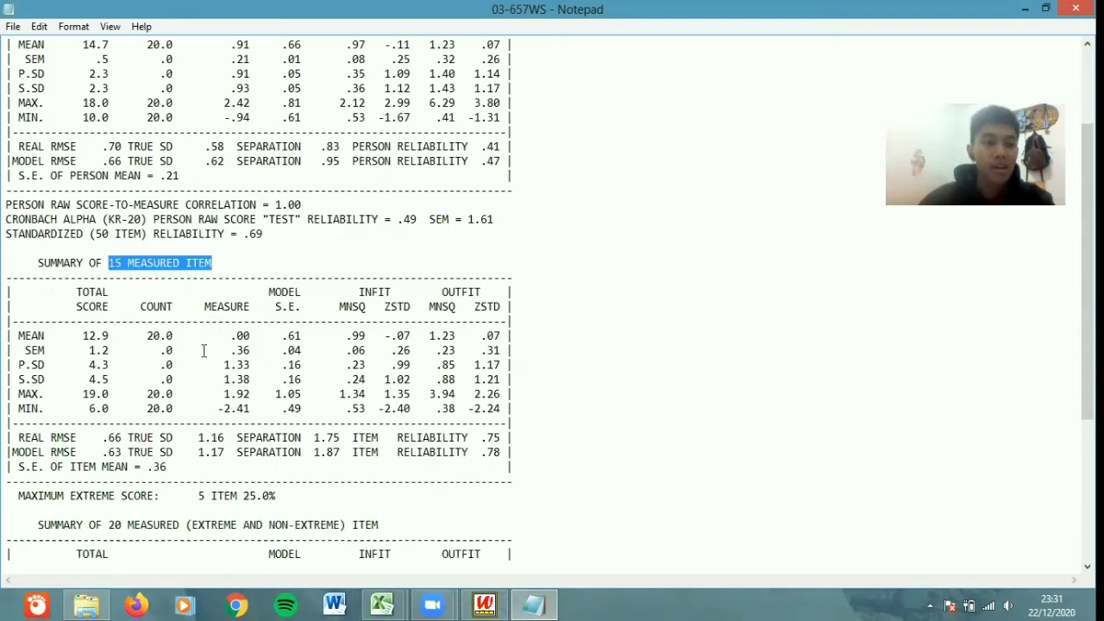
{"action": "left_click", "coordinate": [198, 364]}
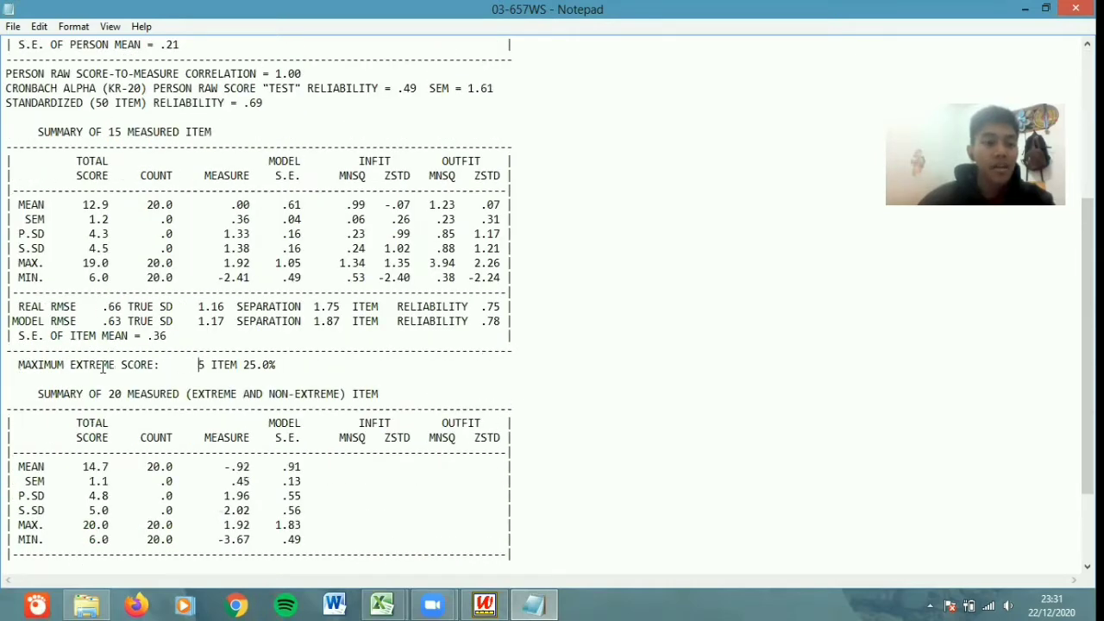
{"action": "left_click_drag", "start_coordinate": [184, 369], "coordinate": [33, 368]}
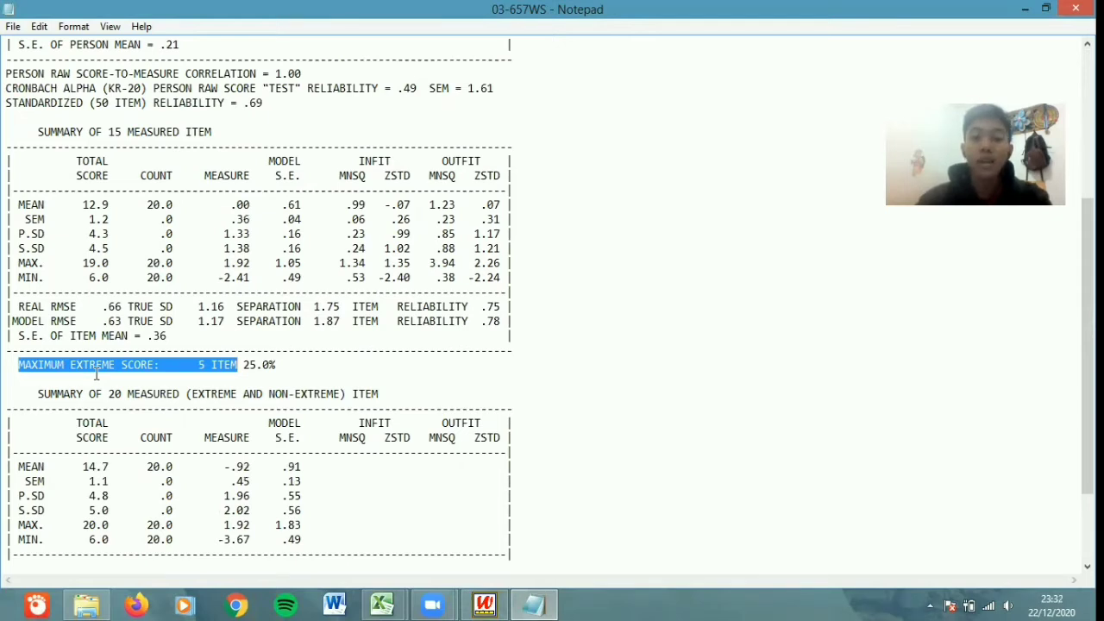
{"action": "left_click", "coordinate": [201, 366]}
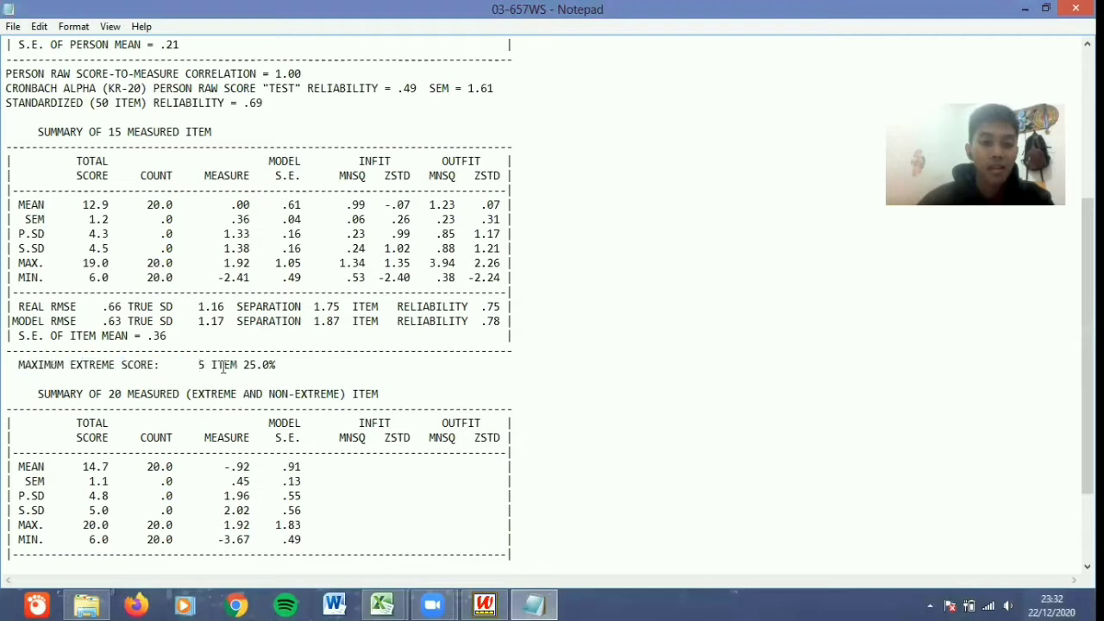
{"action": "key", "text": "shift+Right"}
{"action": "key", "text": "shift+Right"}
{"action": "key", "text": "shift+Right"}
{"action": "key", "text": "shift+Right"}
{"action": "key", "text": "shift+Right"}
{"action": "key", "text": "shift+Right"}
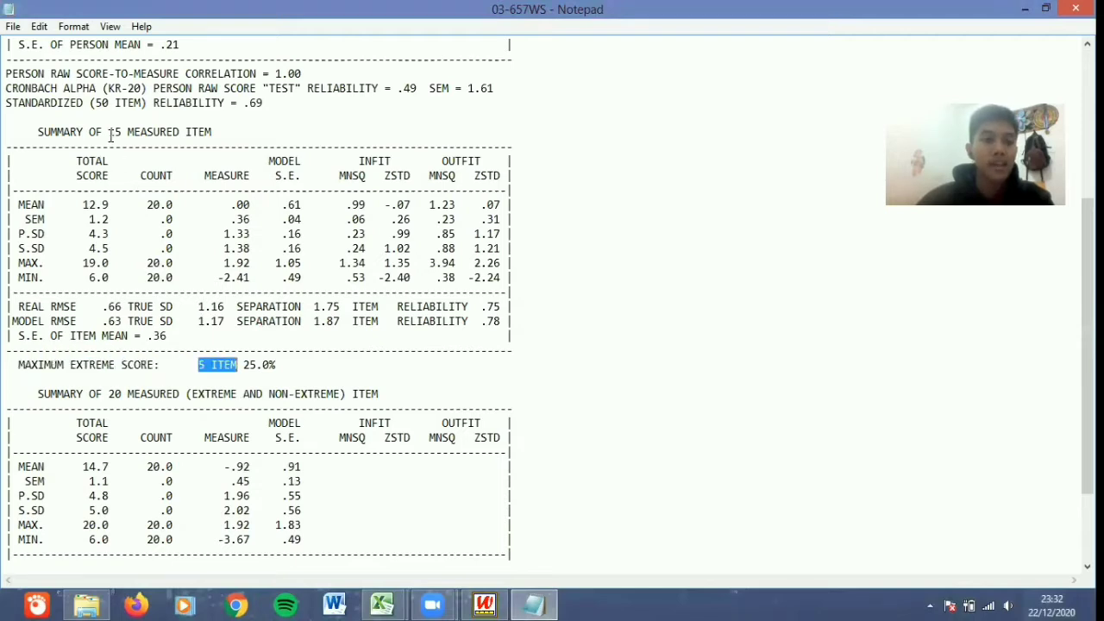
Compare the measured item count in the first item summary heading with the item count in the report's INPUT line
{"action": "left_click_drag", "start_coordinate": [108, 131], "coordinate": [212, 132]}
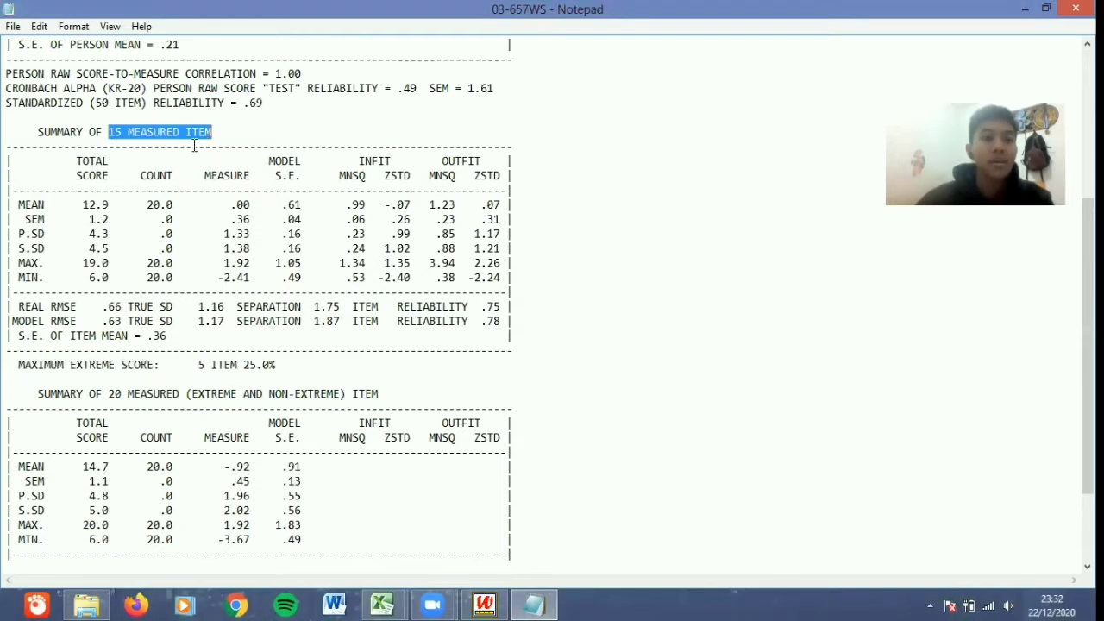
{"action": "scroll", "coordinate": [167, 84], "scroll_direction": "up", "scroll_amount": 4}
{"action": "scroll", "coordinate": [120, 60], "scroll_direction": "up", "scroll_amount": 2}
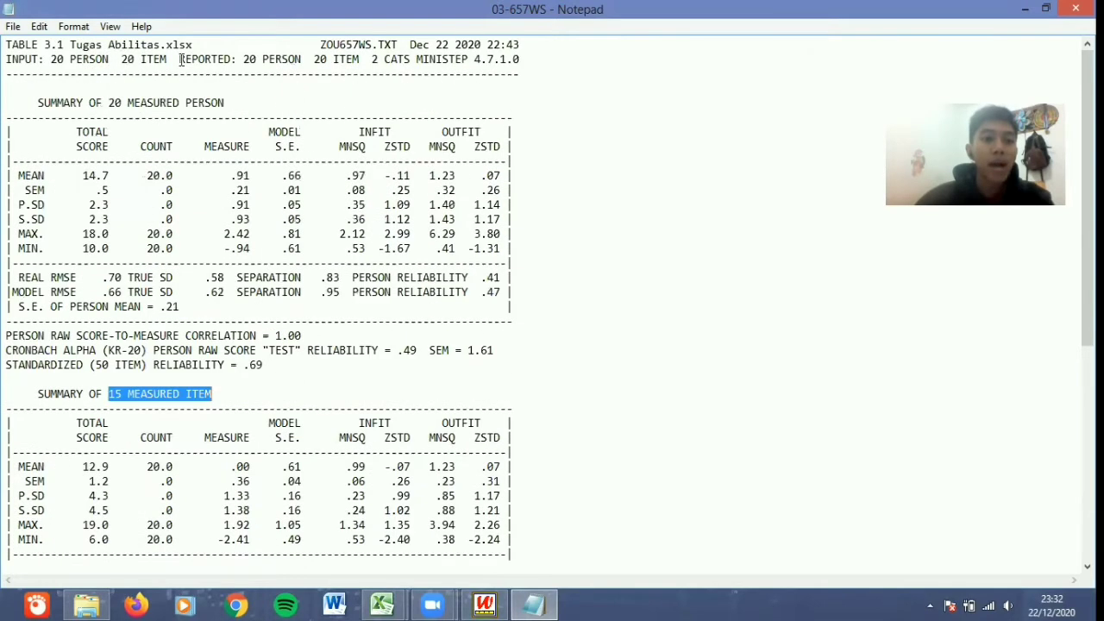
{"action": "left_click_drag", "start_coordinate": [120, 58], "coordinate": [167, 61]}
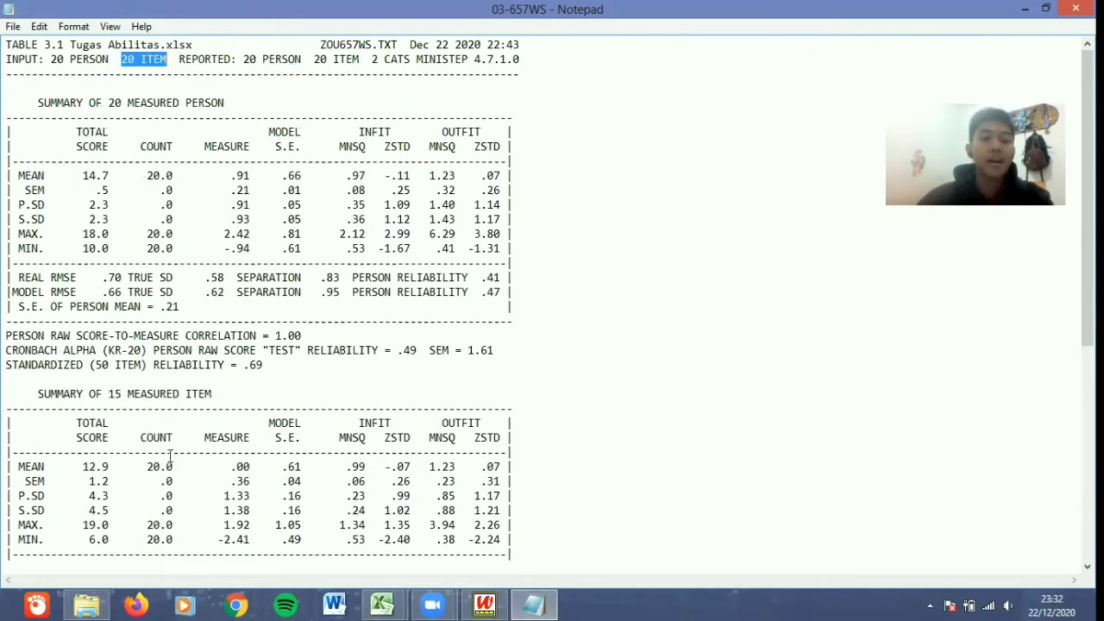
{"action": "scroll", "coordinate": [113, 219], "scroll_direction": "down", "scroll_amount": 4}
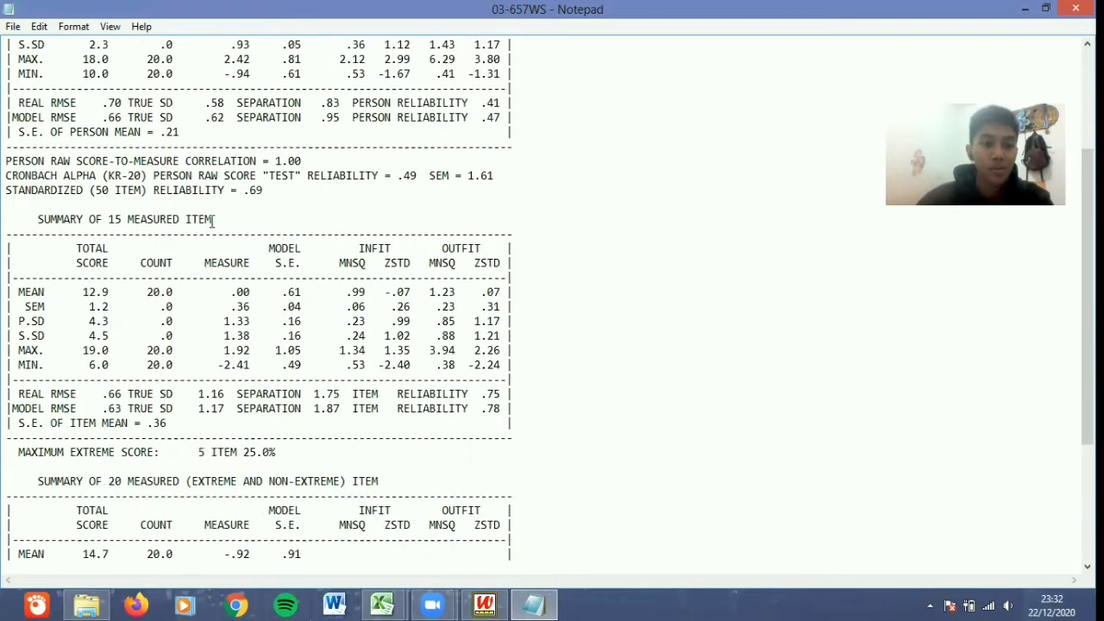
{"action": "left_click_drag", "start_coordinate": [108, 219], "coordinate": [214, 220]}
Highlight the MODEL item reliability of the first item summary and the heading of the extreme and non-extreme item summary
{"action": "left_click", "coordinate": [377, 408]}
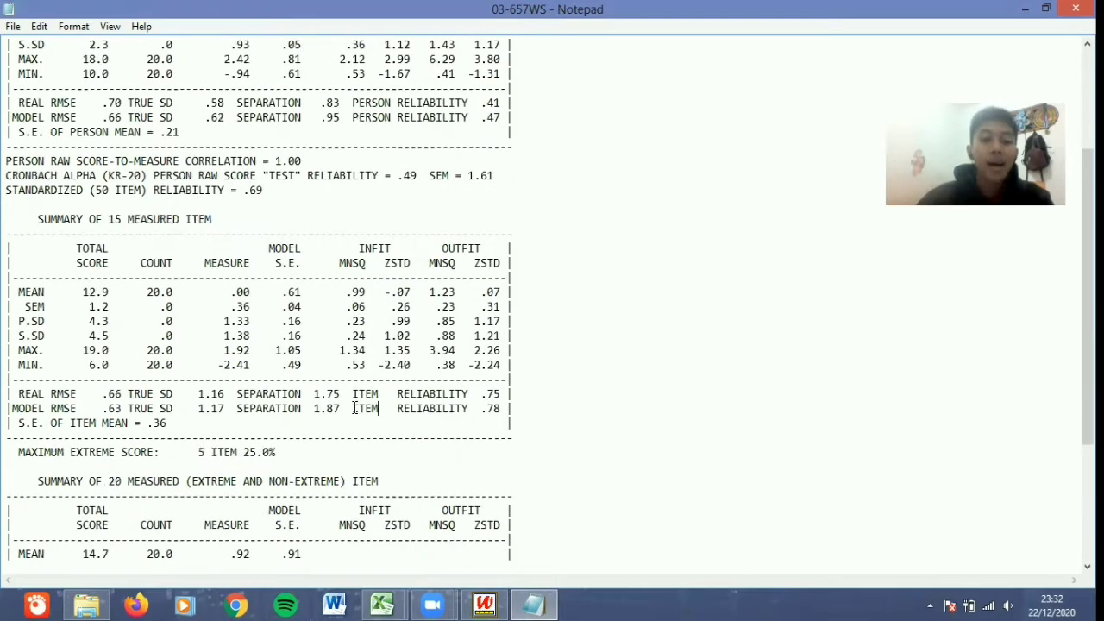
{"action": "left_click_drag", "start_coordinate": [354, 408], "coordinate": [501, 408]}
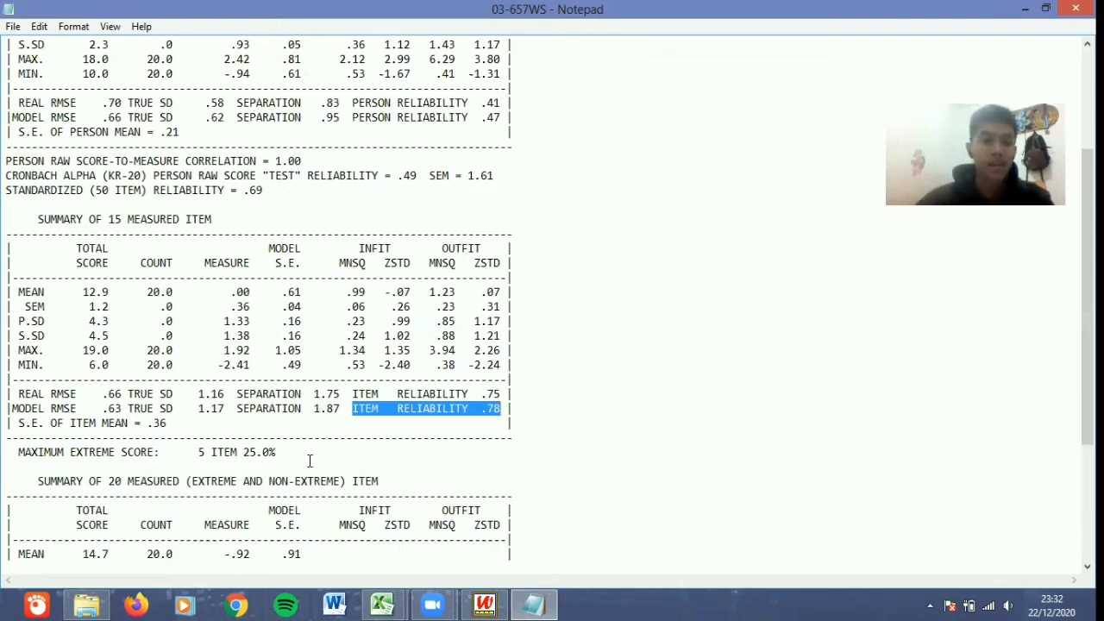
{"action": "scroll", "coordinate": [288, 371], "scroll_direction": "down", "scroll_amount": 2}
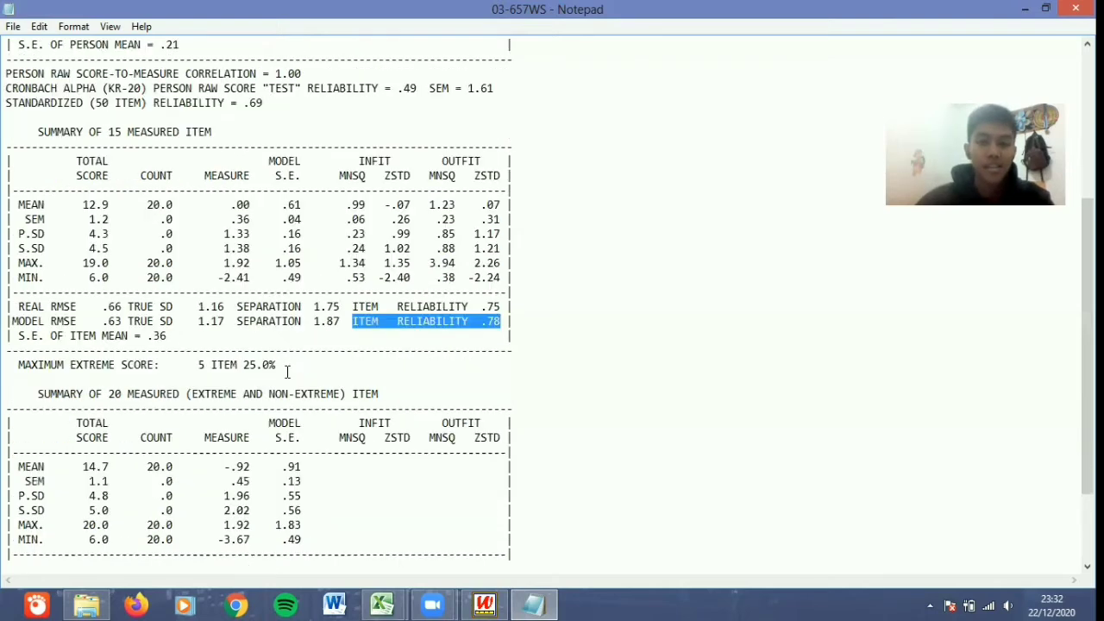
{"action": "scroll", "coordinate": [287, 371], "scroll_direction": "down", "scroll_amount": 3}
{"action": "left_click", "coordinate": [82, 277]}
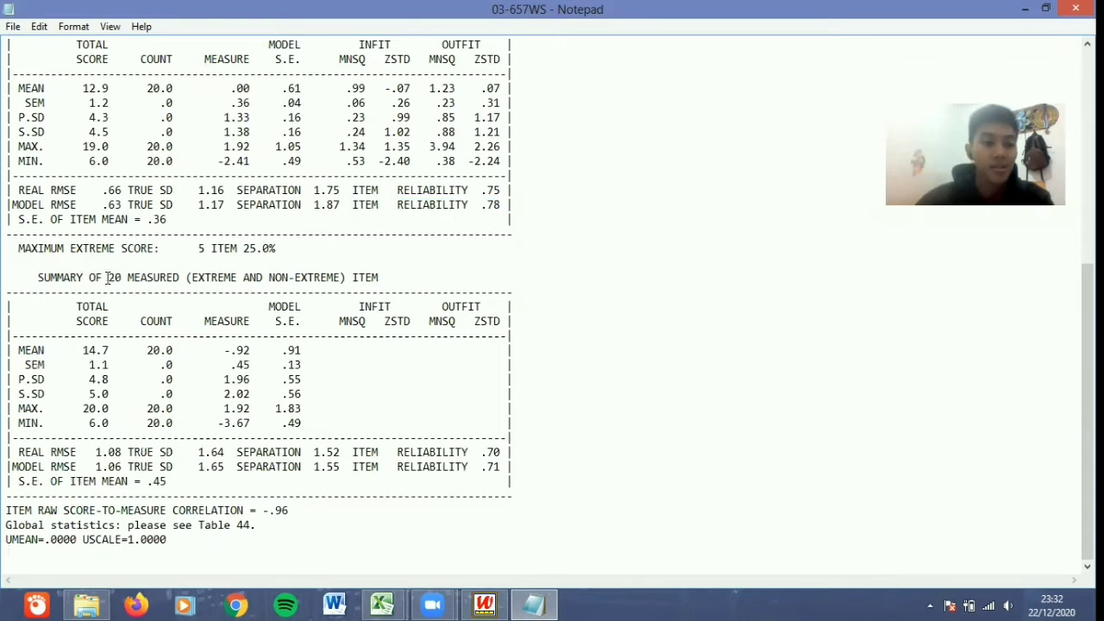
{"action": "left_click_drag", "start_coordinate": [108, 277], "coordinate": [545, 272]}
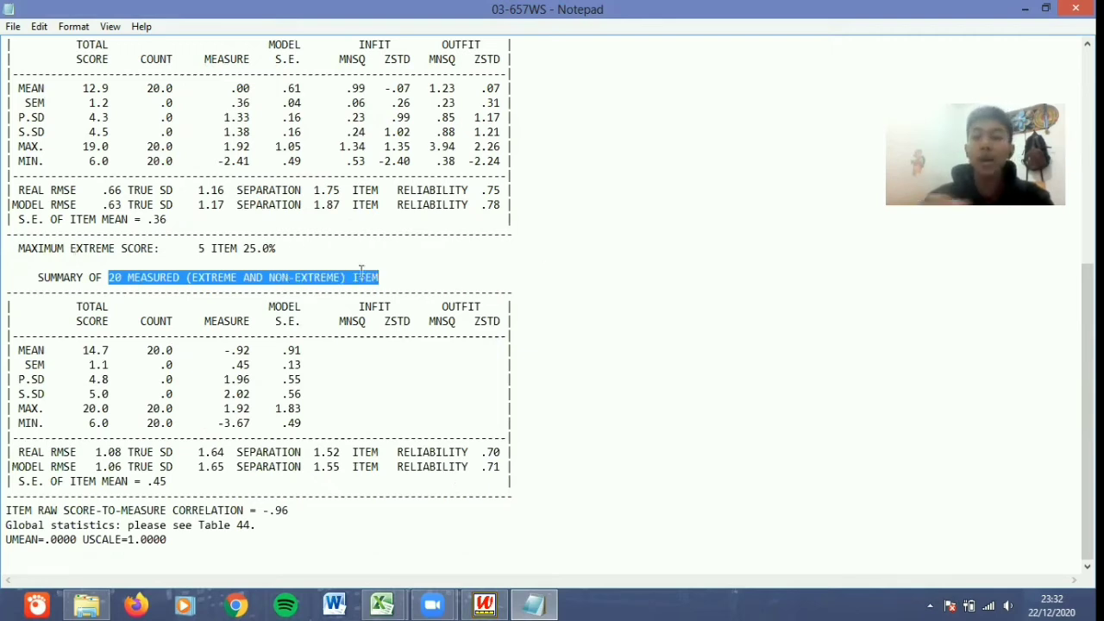
Compare the Maximum Extreme Score item count with the item count in the extreme and non-extreme summary heading
{"action": "left_click", "coordinate": [148, 248]}
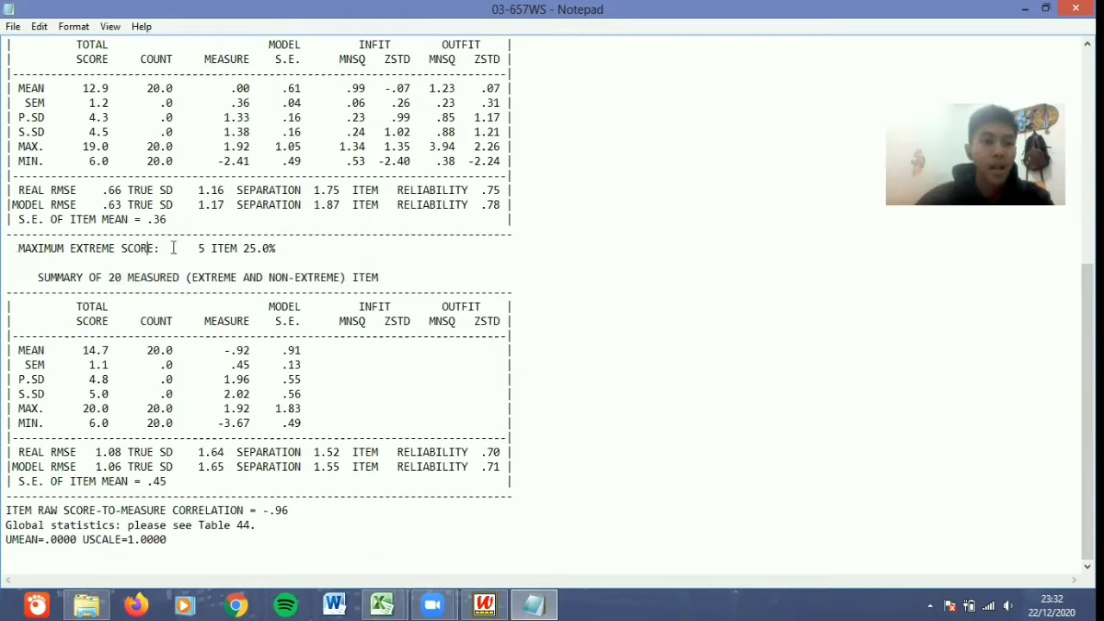
{"action": "left_click_drag", "start_coordinate": [17, 249], "coordinate": [238, 249]}
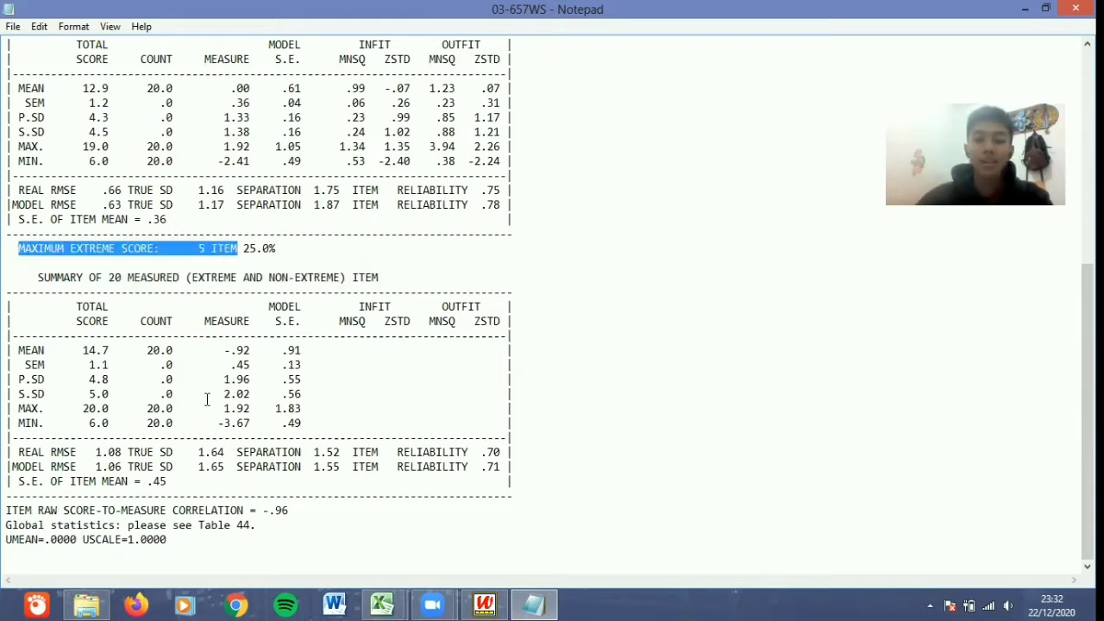
{"action": "left_click", "coordinate": [111, 277]}
{"action": "left_click", "coordinate": [376, 277], "text": "shift"}
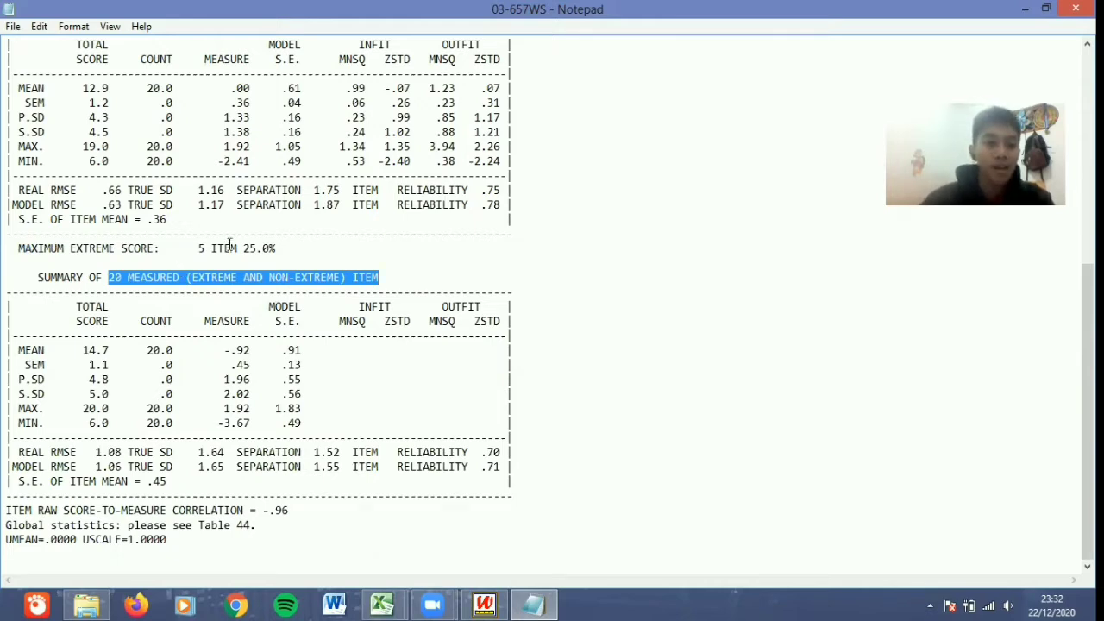
{"action": "left_click", "coordinate": [198, 248]}
{"action": "left_click", "coordinate": [236, 247], "text": "shift"}
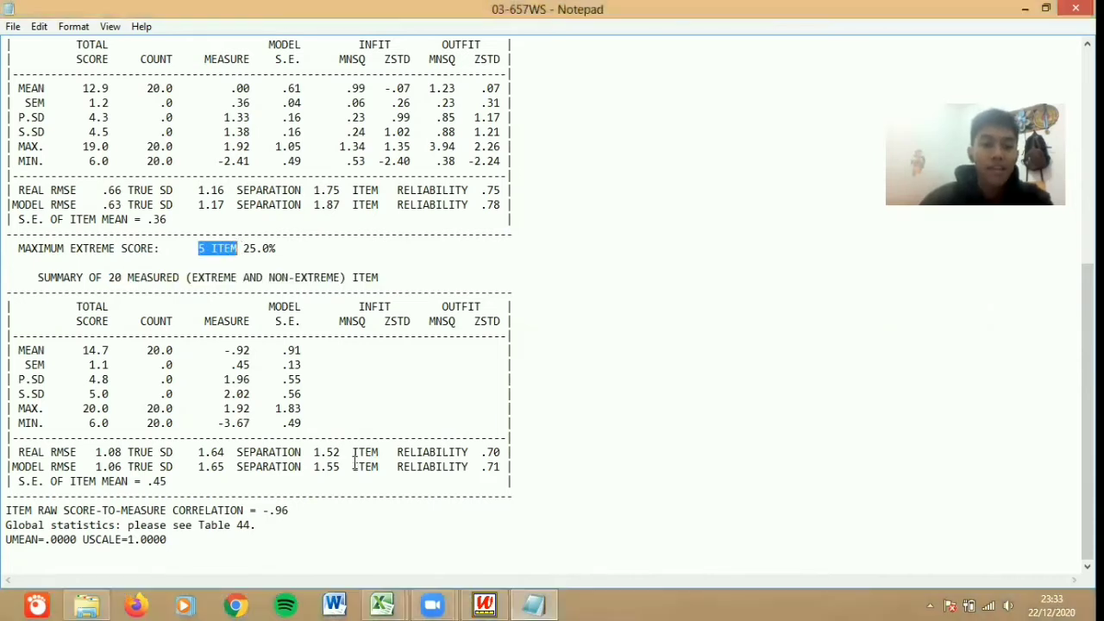
Highlight the MODEL item reliability in the extreme and non-extreme item summary
{"action": "left_click_drag", "start_coordinate": [353, 468], "coordinate": [500, 467]}
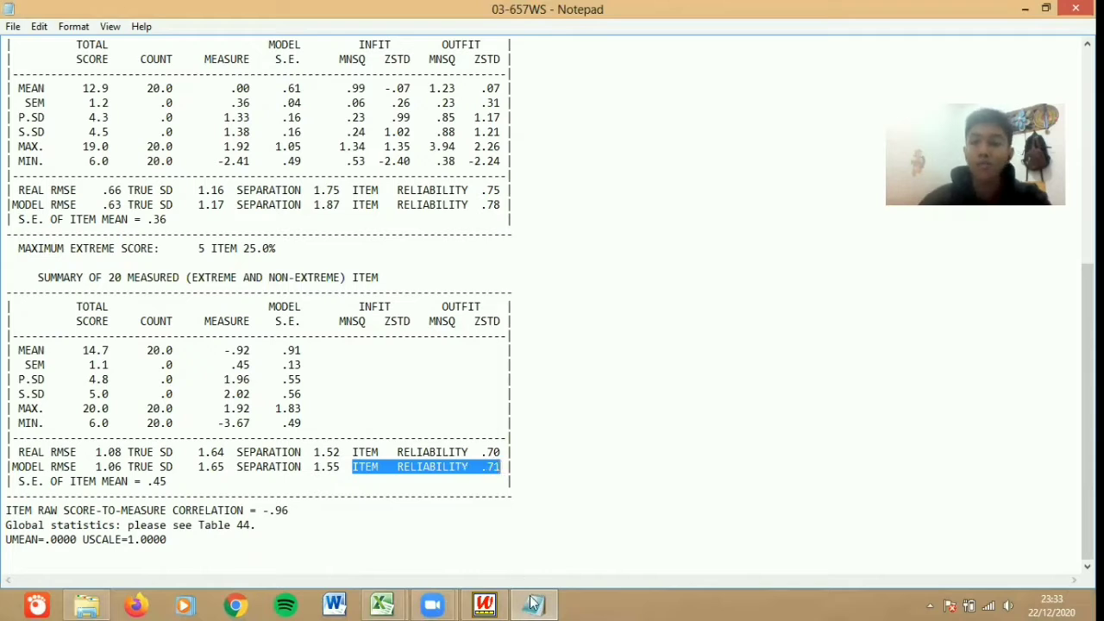
{"action": "mouse_move", "coordinate": [534, 604]}
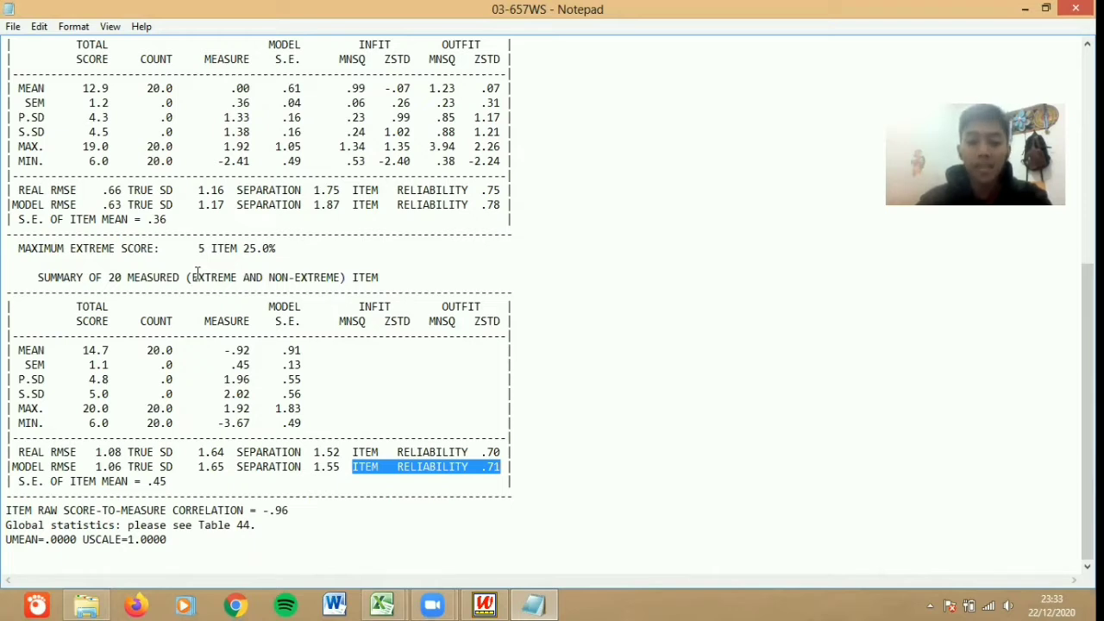
{"action": "left_click", "coordinate": [259, 528]}
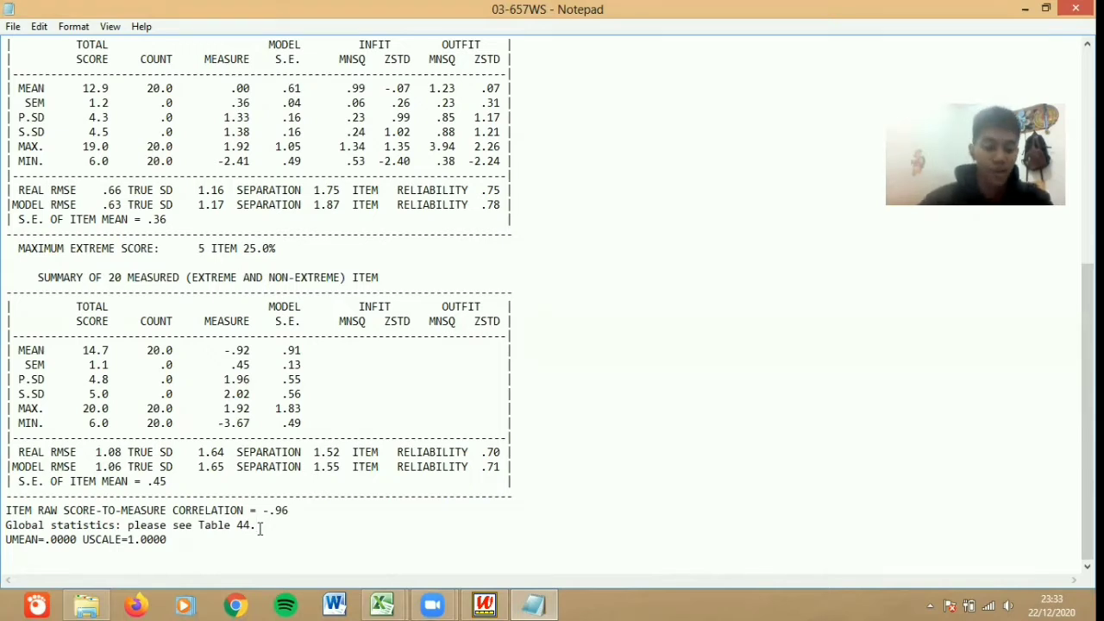
Compare the MODEL person reliability with the MODEL item reliability of the extreme and non-extreme summary, highlighting each
{"action": "scroll", "coordinate": [260, 528], "scroll_direction": "up", "scroll_amount": 6}
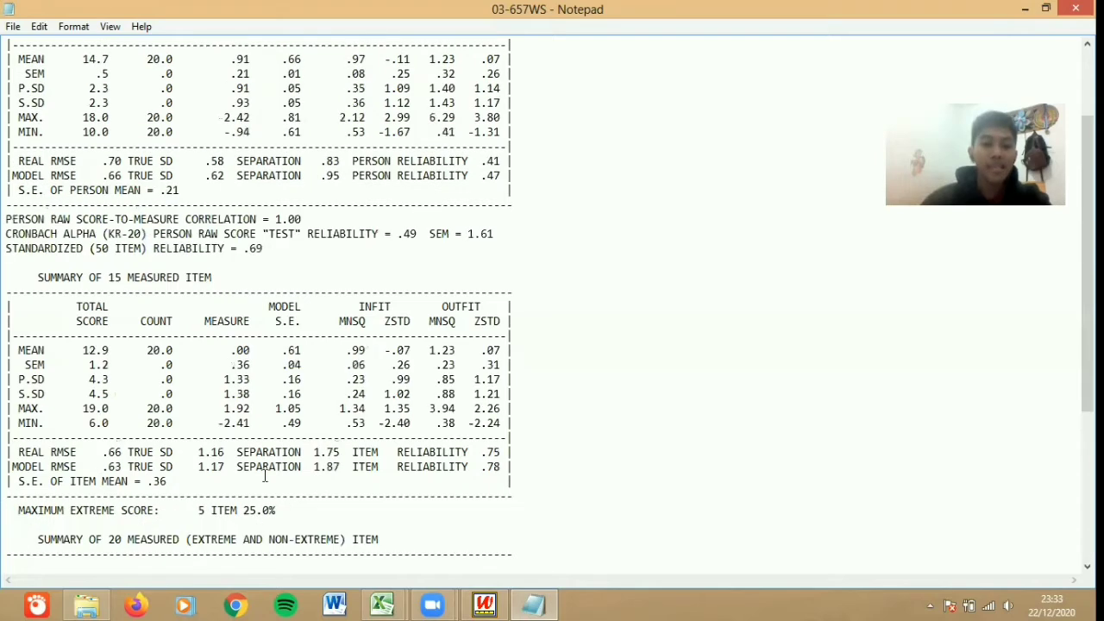
{"action": "scroll", "coordinate": [345, 296], "scroll_direction": "up", "scroll_amount": 3}
{"action": "left_click", "coordinate": [351, 291]}
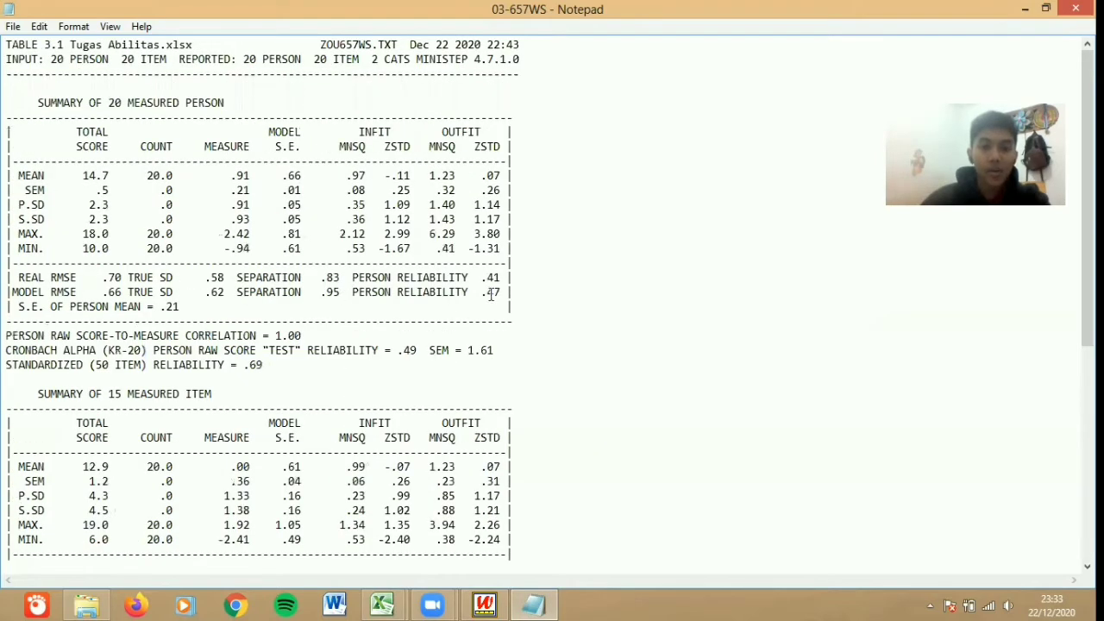
{"action": "left_click", "coordinate": [498, 294], "text": "shift"}
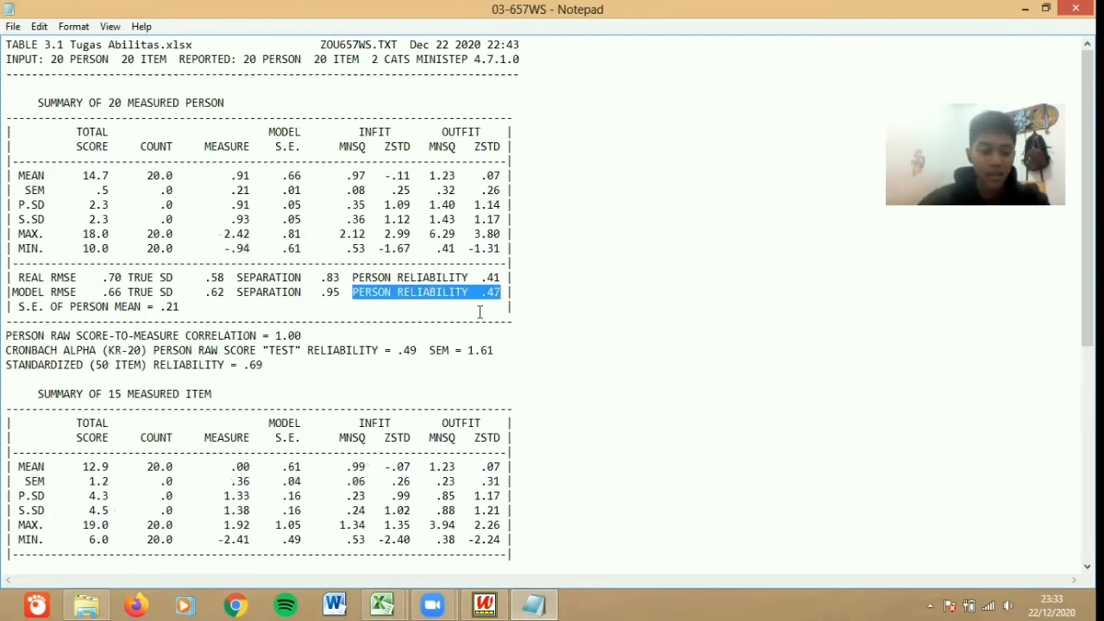
{"action": "scroll", "coordinate": [475, 315], "scroll_direction": "down", "scroll_amount": 9}
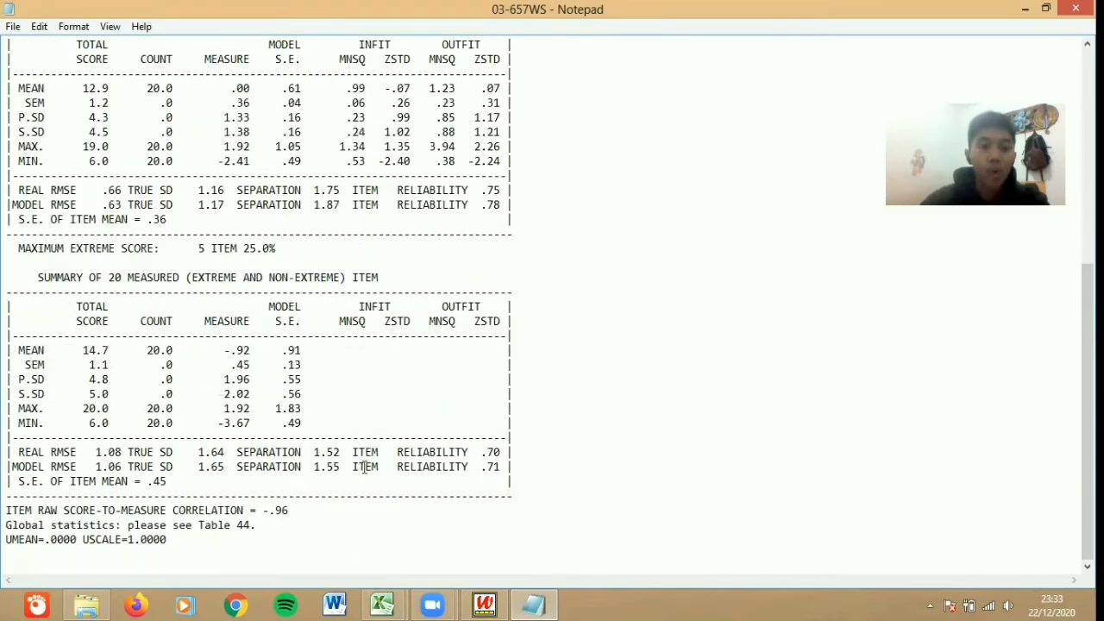
{"action": "double_click", "coordinate": [366, 466]}
{"action": "left_click_drag", "start_coordinate": [449, 471], "coordinate": [501, 472]}
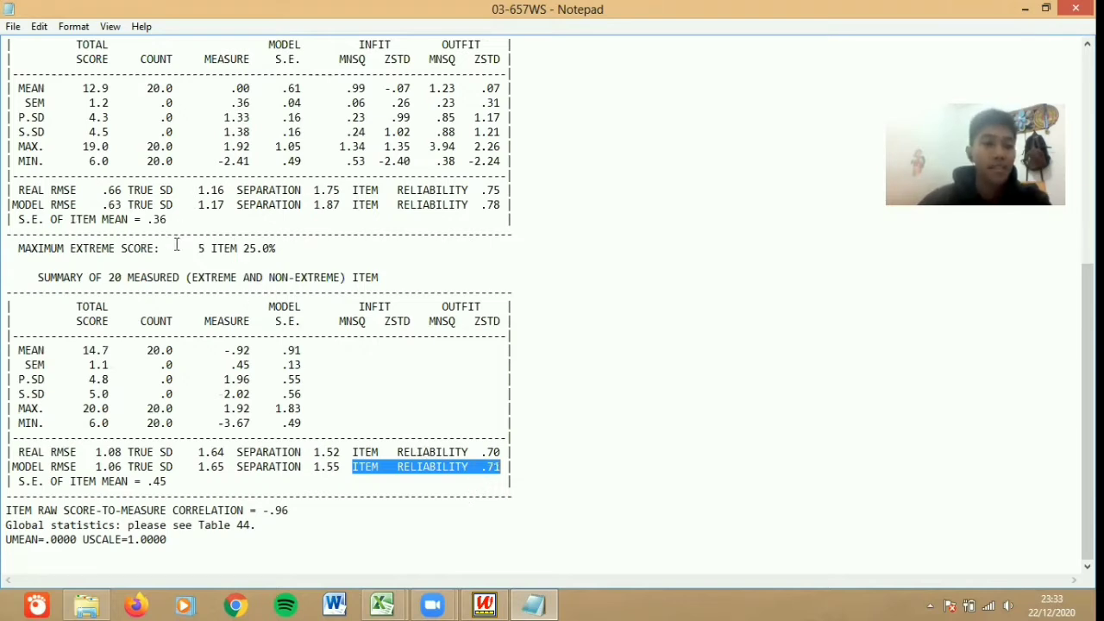
Highlight the Cronbach Alpha (KR-20) person raw score "TEST" reliability beneath the person summary
{"action": "scroll", "coordinate": [200, 165], "scroll_direction": "up", "scroll_amount": 4}
{"action": "left_click", "coordinate": [275, 134]}
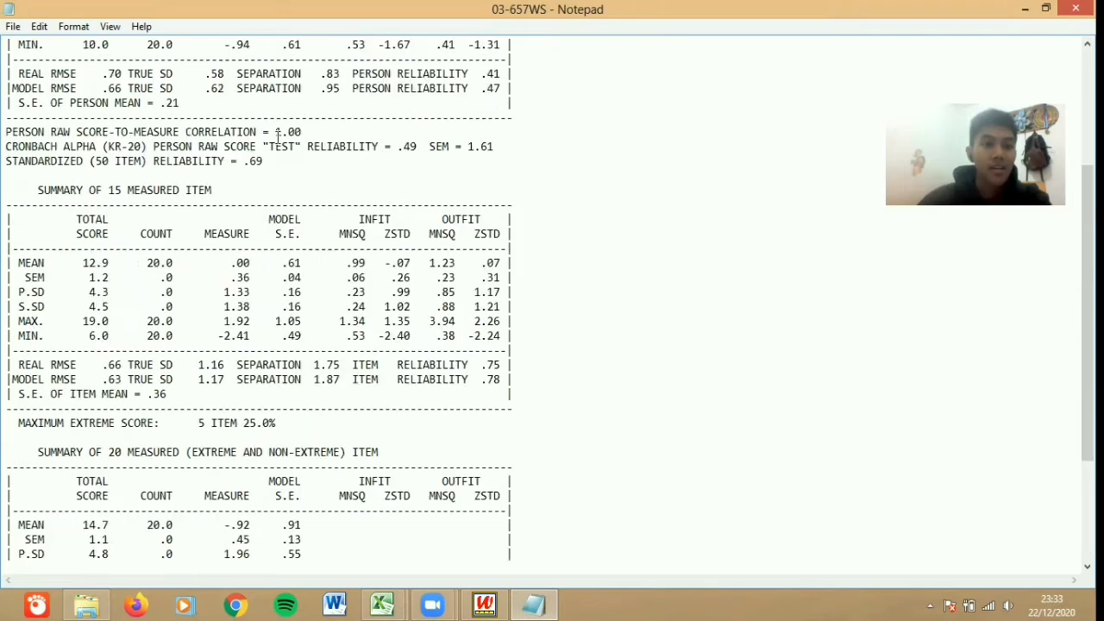
{"action": "left_click", "coordinate": [8, 146]}
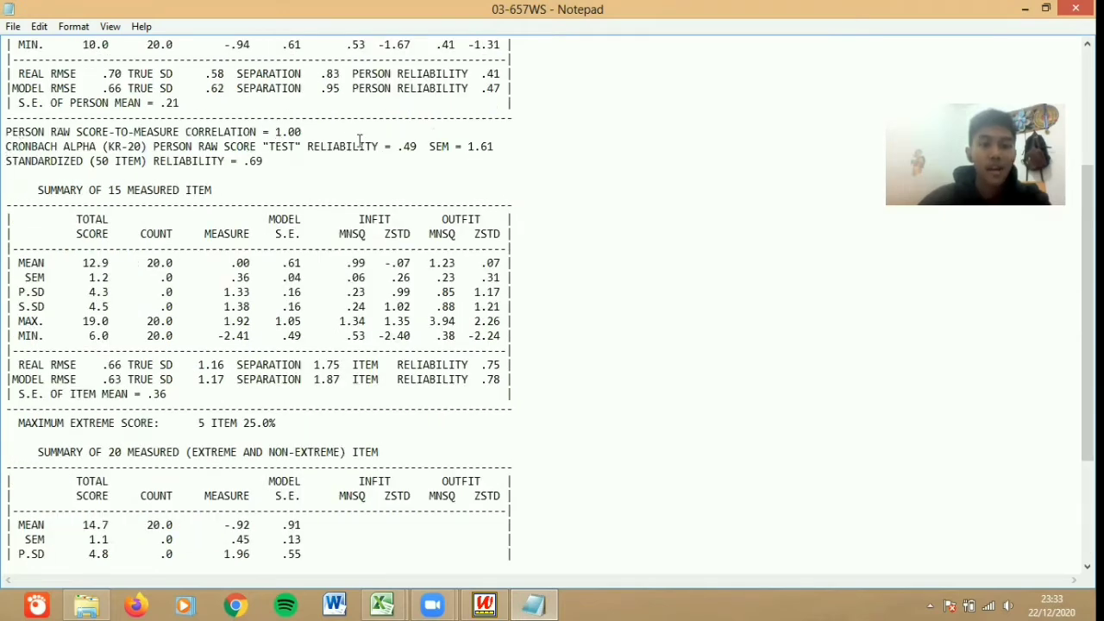
{"action": "left_click", "coordinate": [419, 146], "text": "shift"}
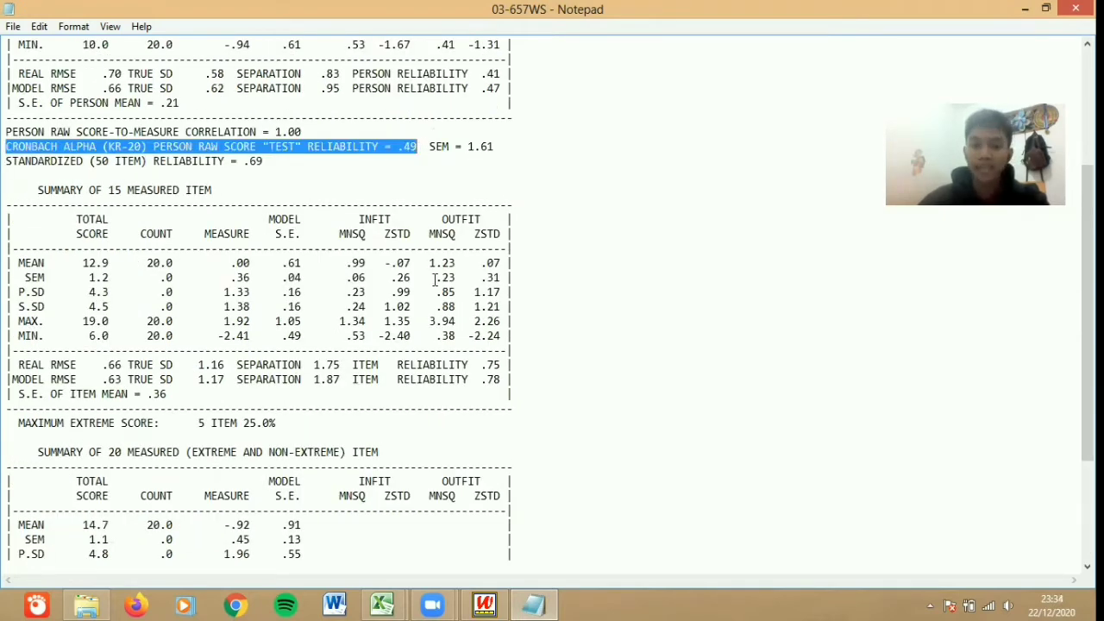
{"action": "left_click", "coordinate": [285, 163]}
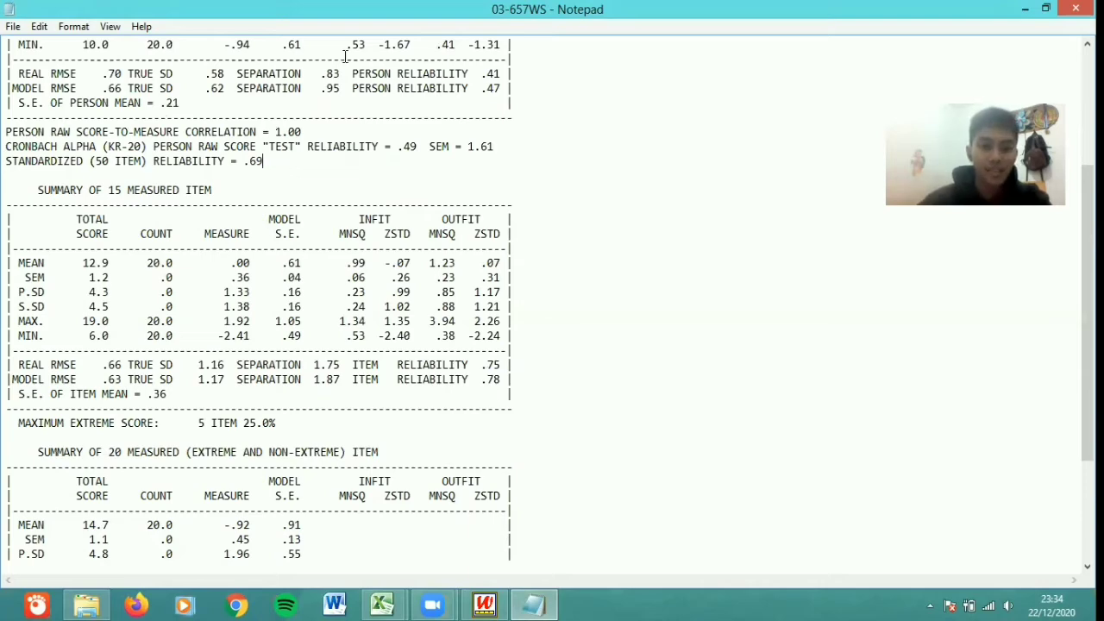
Switch to Ministep and export the ITEM File IFILE= as a temporary Excel file with numerical labels converted to numbers and Excel decimal comma
{"action": "left_click", "coordinate": [486, 603]}
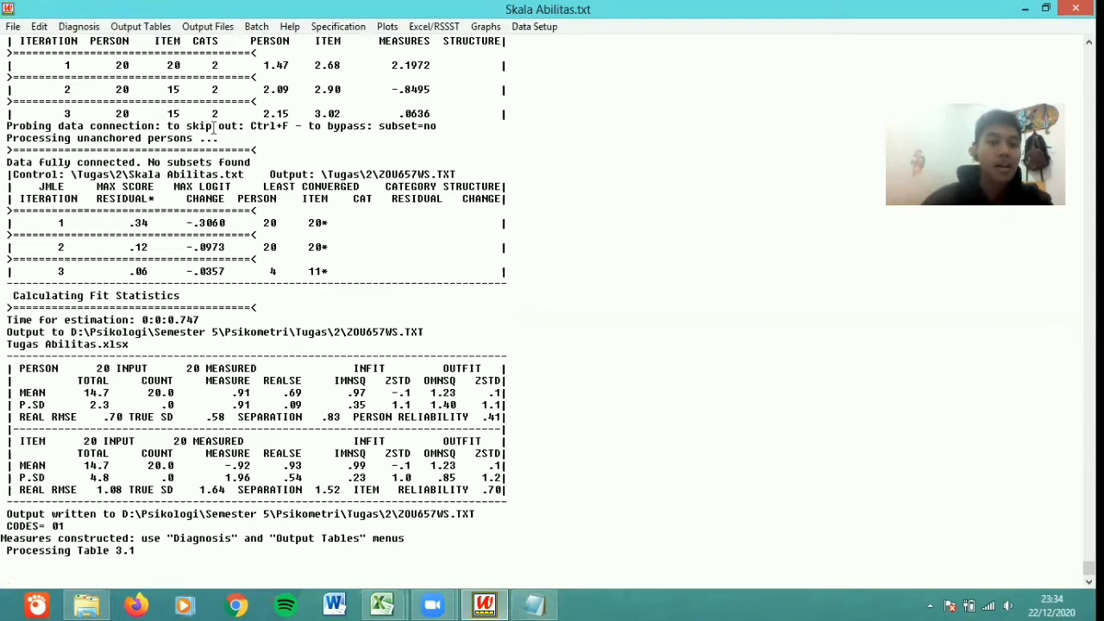
{"action": "left_click", "coordinate": [187, 35]}
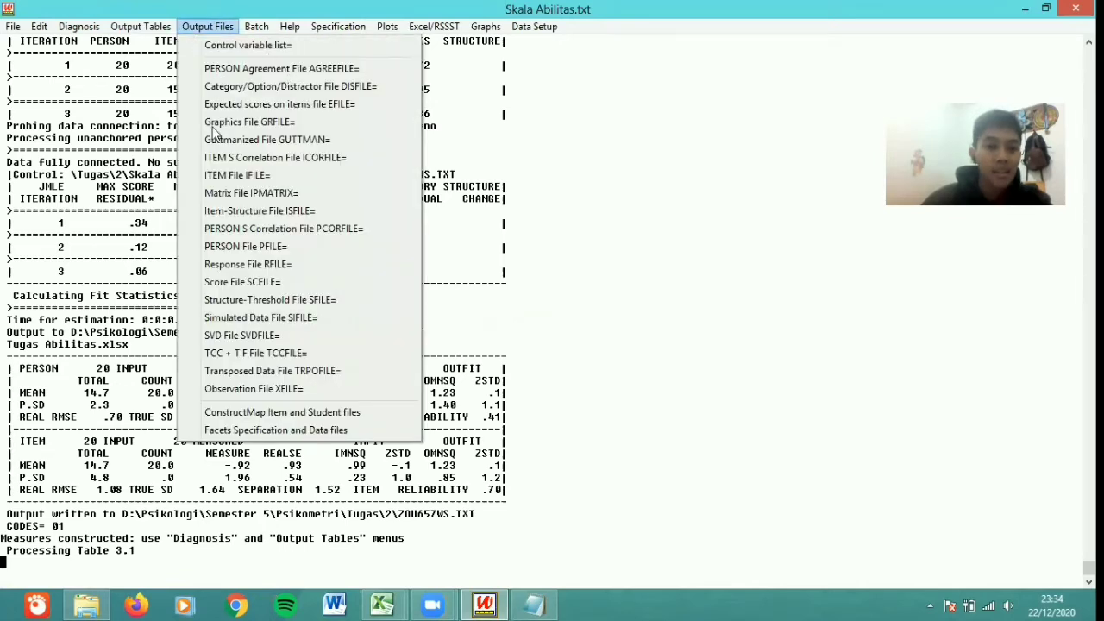
{"action": "left_click", "coordinate": [238, 176]}
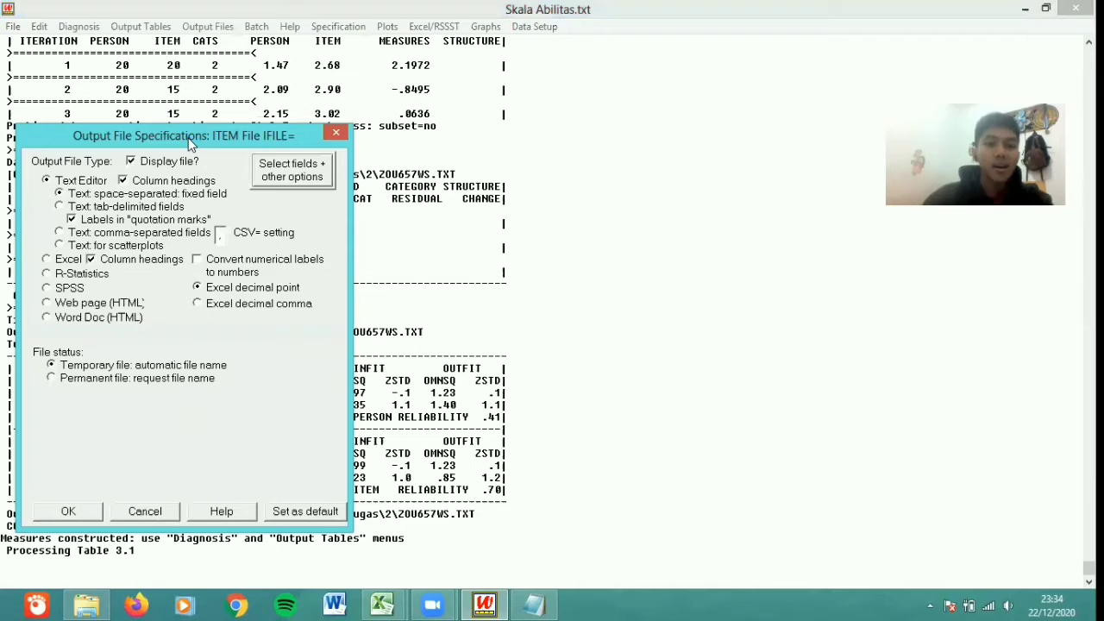
{"action": "left_click_drag", "start_coordinate": [190, 144], "coordinate": [431, 142]}
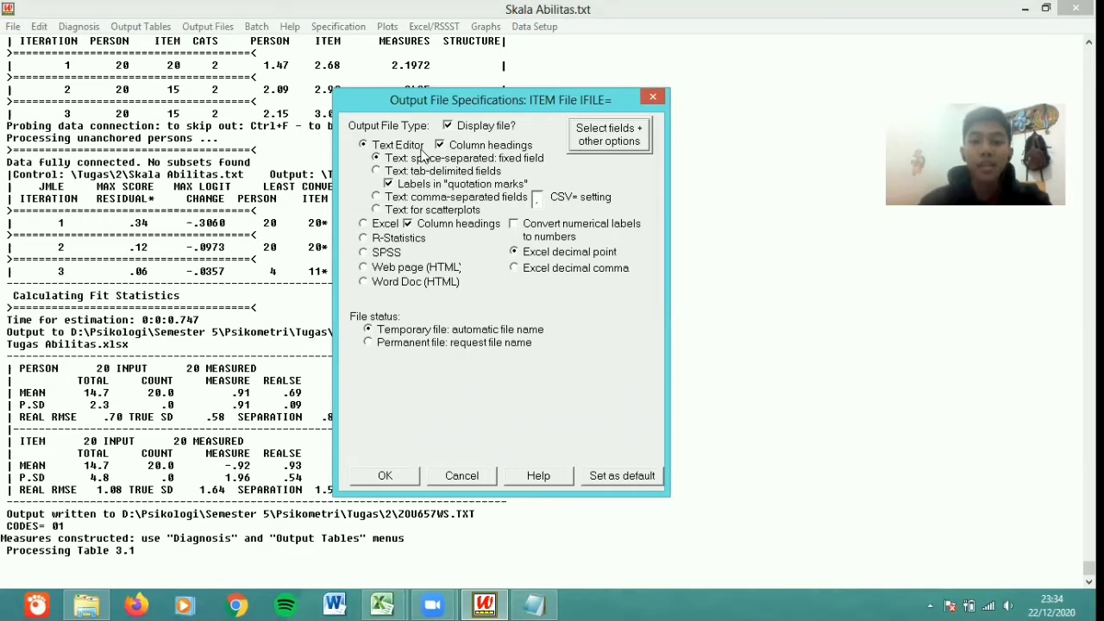
{"action": "left_click", "coordinate": [363, 226]}
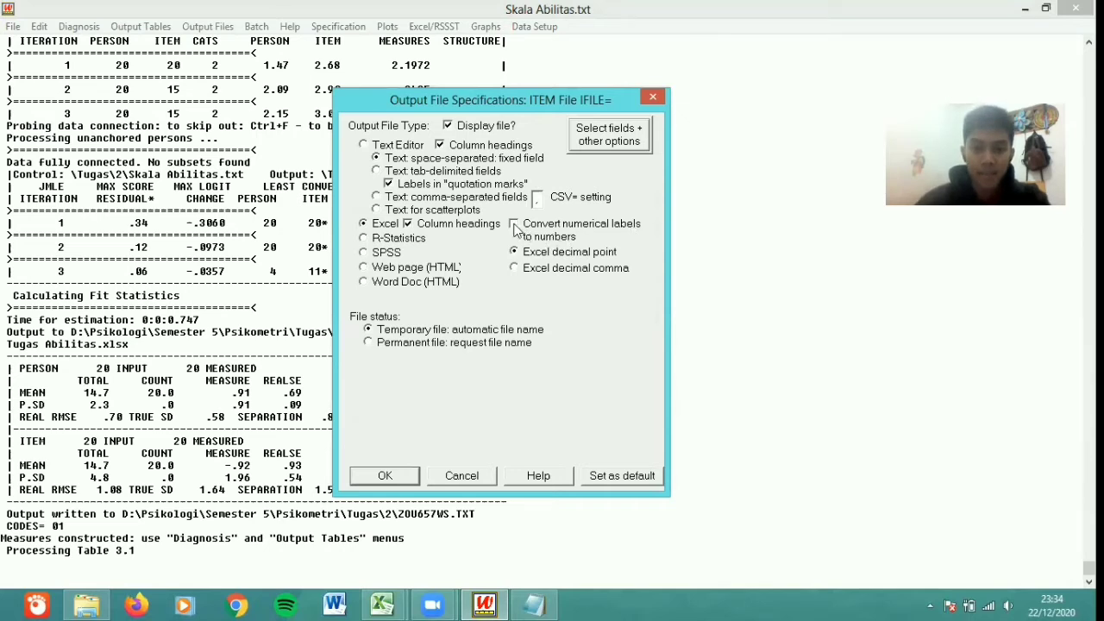
{"action": "left_click", "coordinate": [515, 225]}
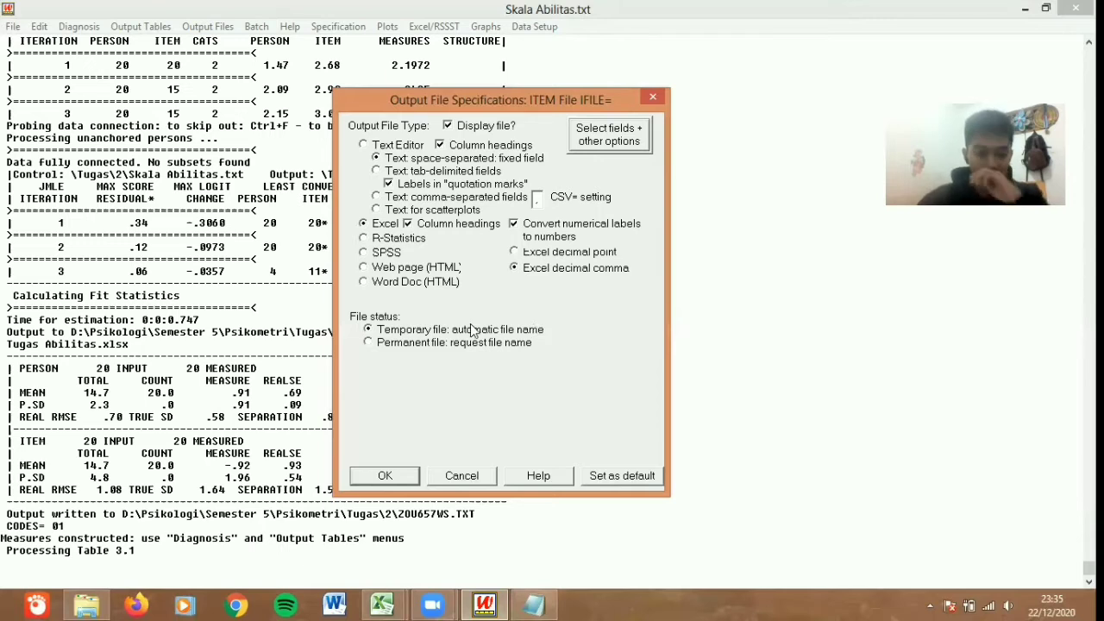
{"action": "left_click", "coordinate": [385, 475]}
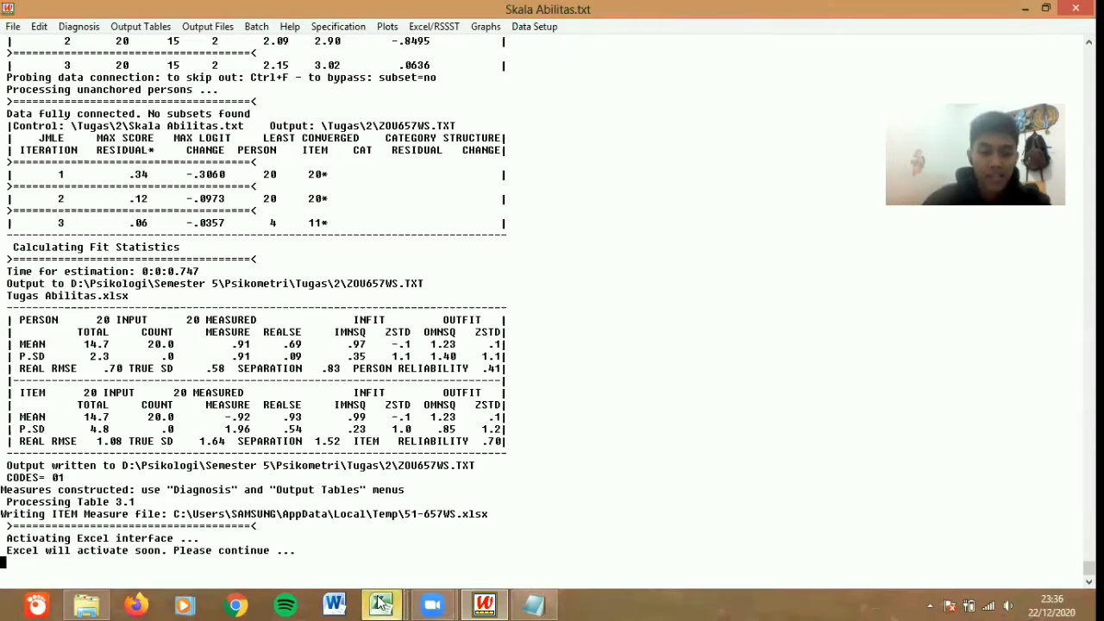
Switch to Excel and show the exported item workbook 51-657WS at full window size
{"action": "mouse_move", "coordinate": [382, 604]}
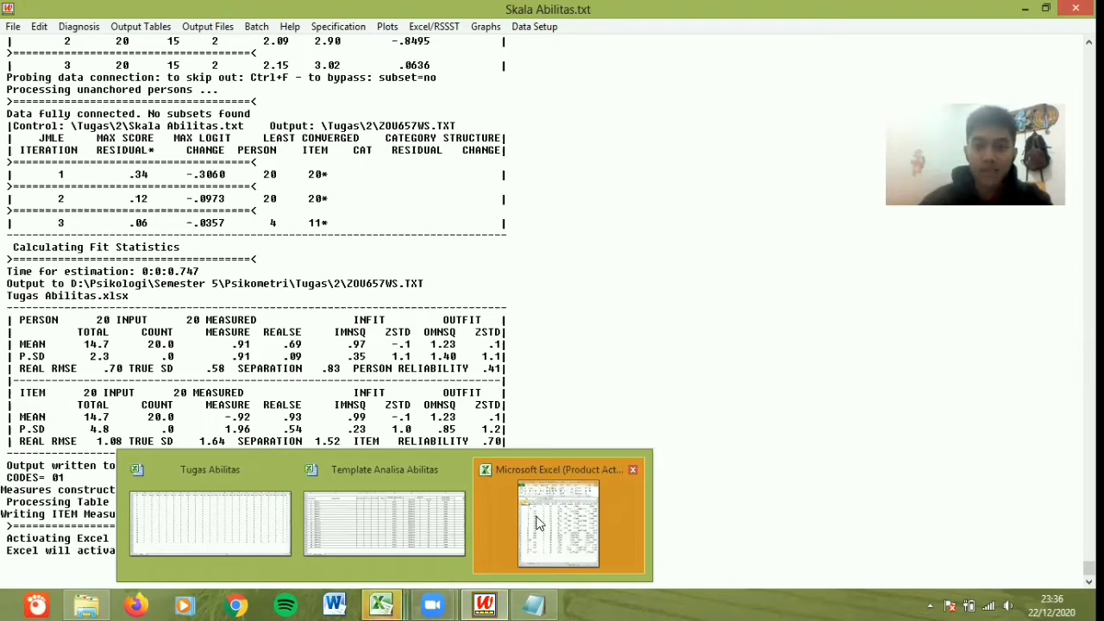
{"action": "left_click", "coordinate": [536, 523]}
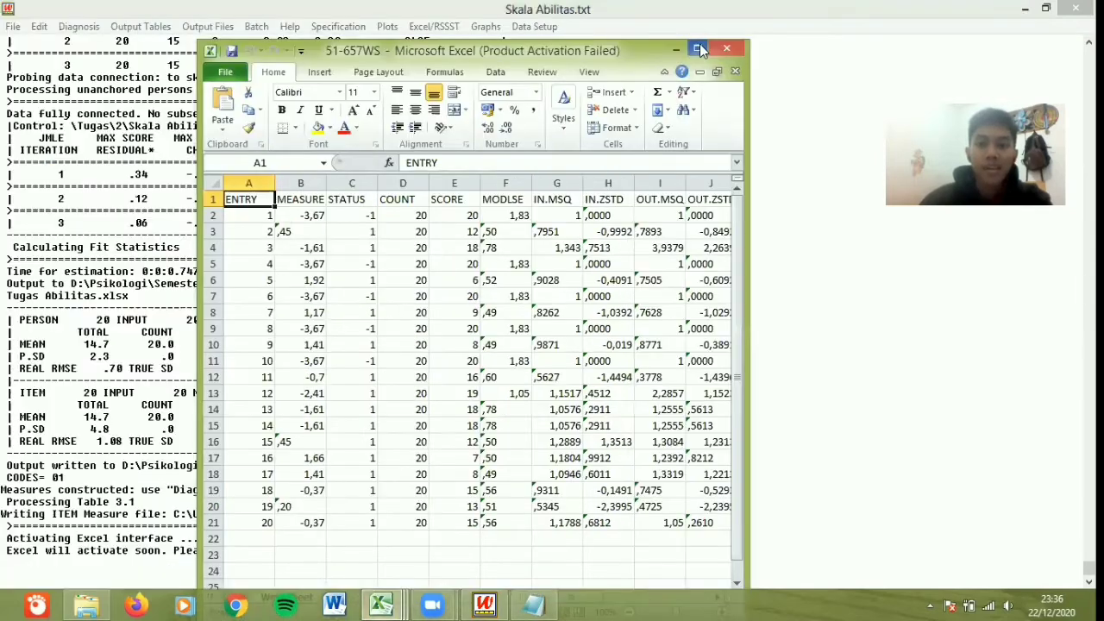
{"action": "left_click", "coordinate": [698, 49]}
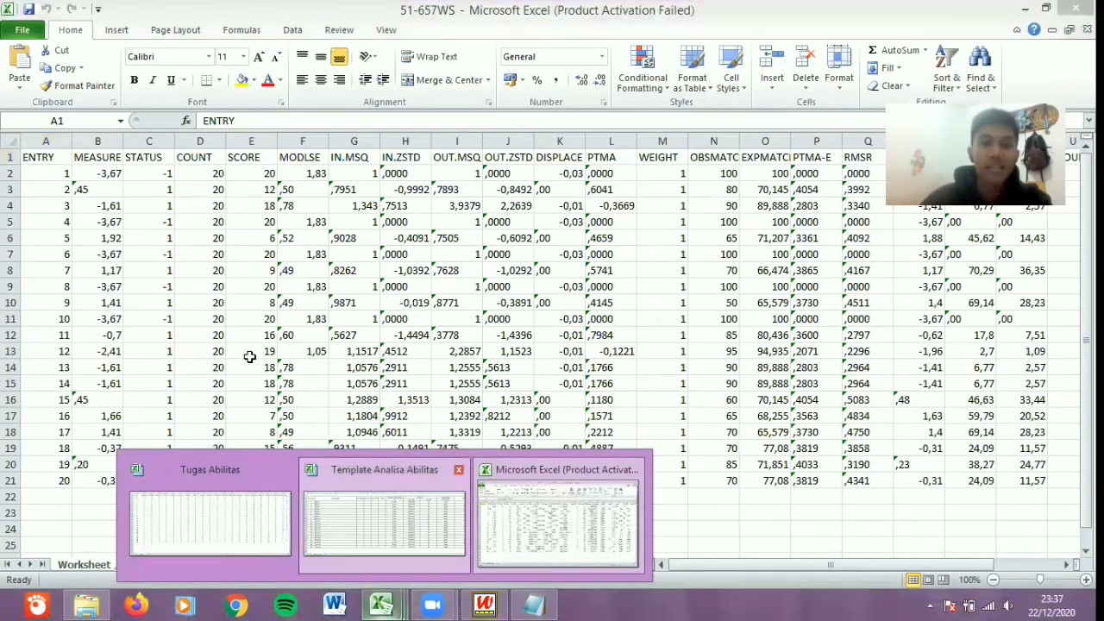
Arrange the Template Analisa Abilitas workbook and the 51-657WS workbook side by side, with the template first
{"action": "key", "text": "ctrl+Tab"}
{"action": "left_click_drag", "start_coordinate": [793, 558], "coordinate": [1044, 8]}
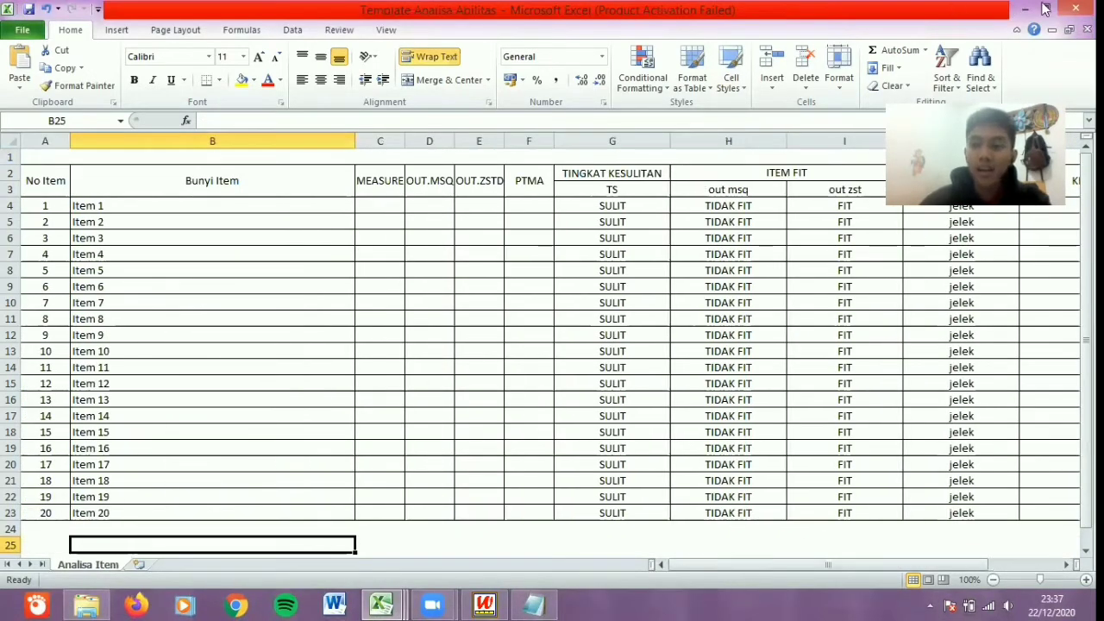
{"action": "left_click", "coordinate": [1045, 9]}
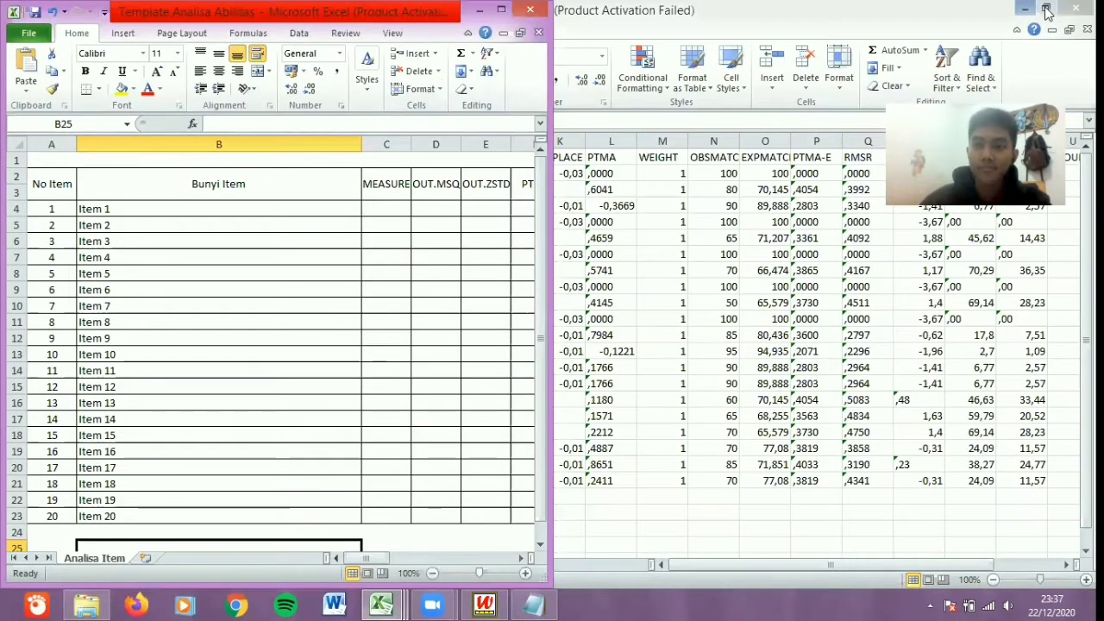
{"action": "left_click", "coordinate": [1046, 11]}
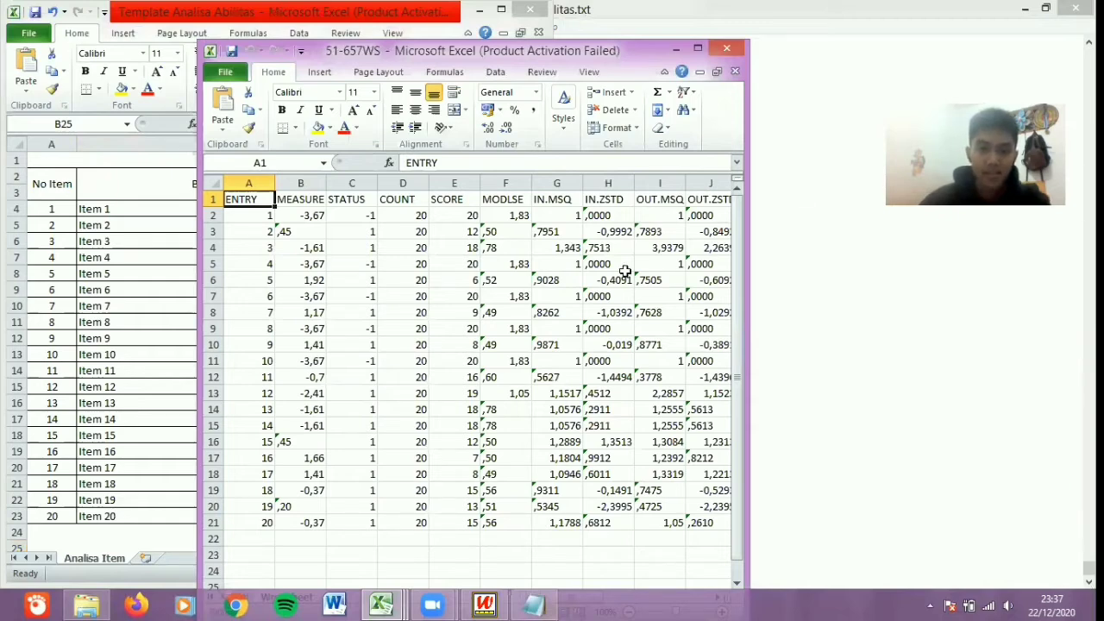
{"action": "key", "text": "super+Right"}
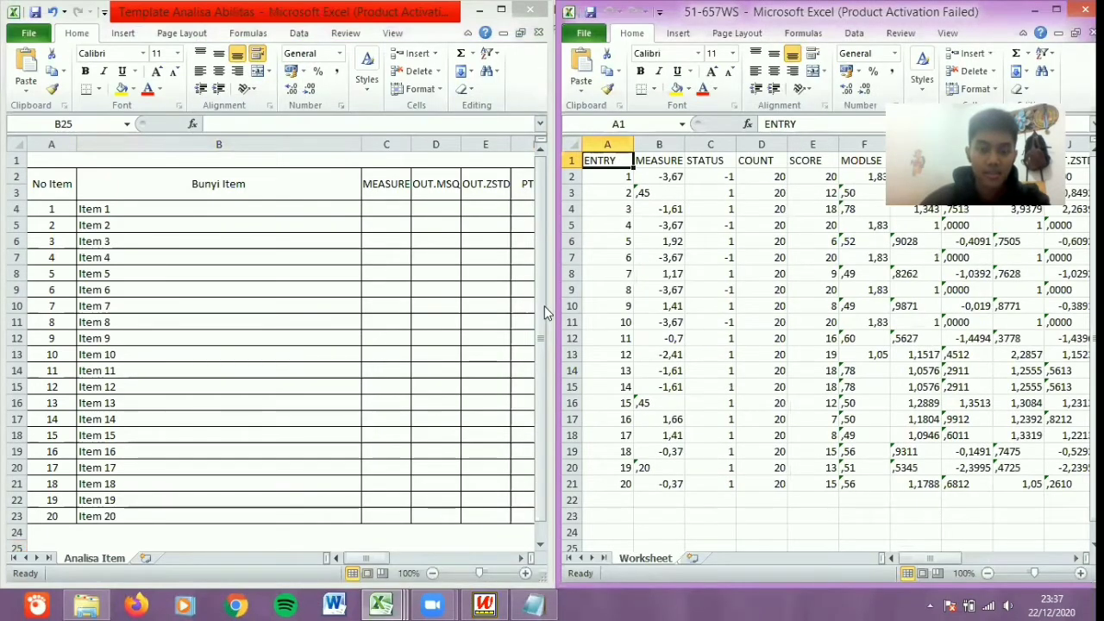
{"action": "left_click_drag", "start_coordinate": [545, 312], "coordinate": [550, 313]}
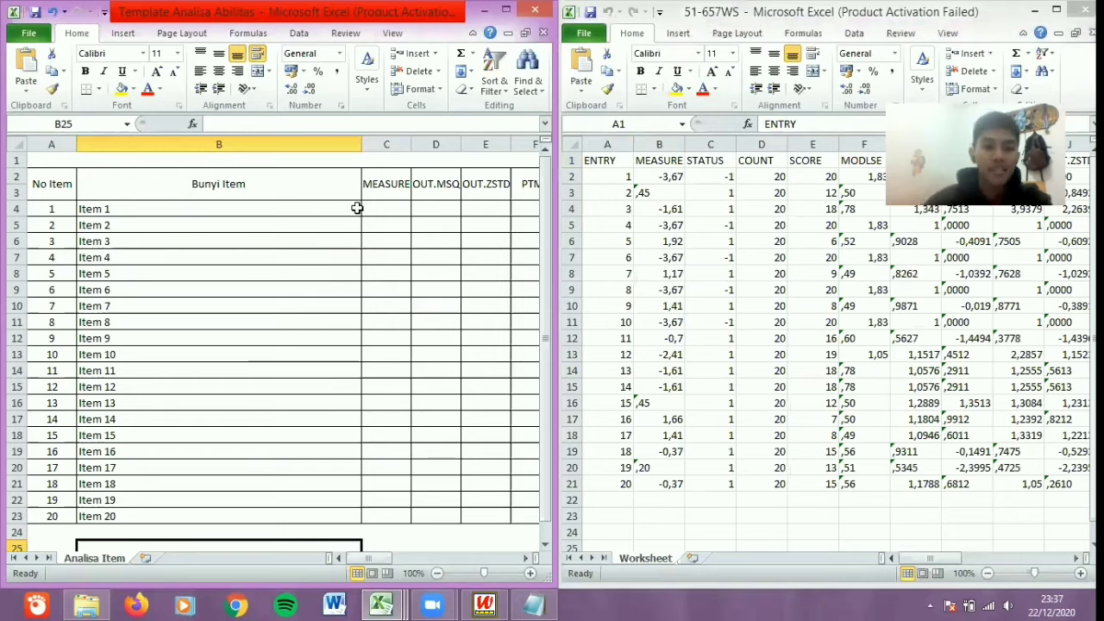
Locate the MEASURE column in the Analisa Item template and mark its empty item cells starting at C4
{"action": "key", "text": "ctrl+Home"}
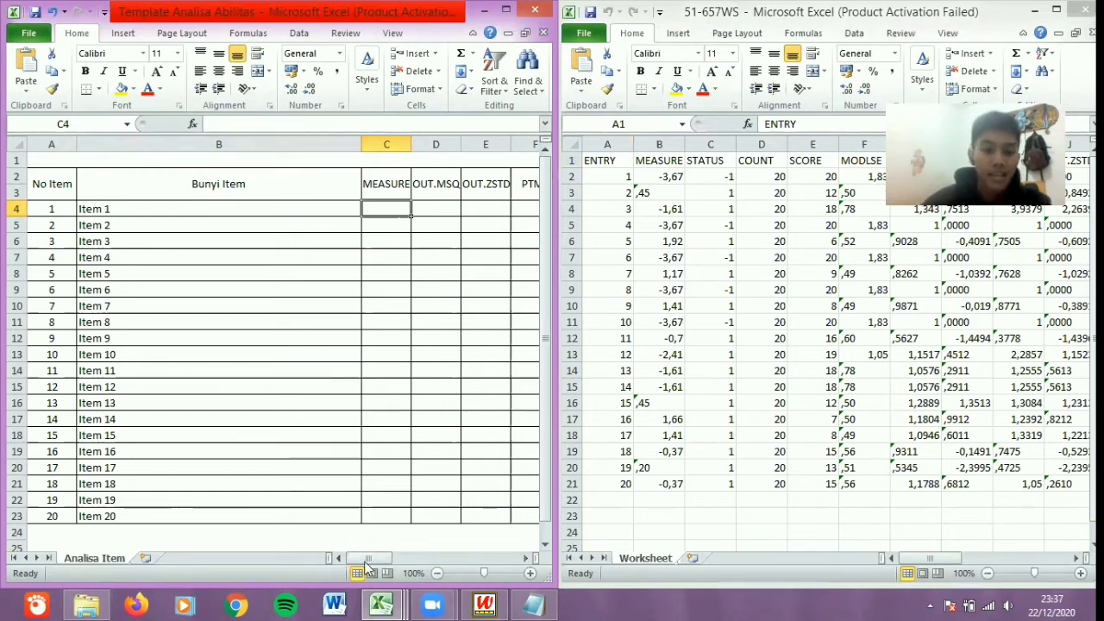
{"action": "mouse_move", "coordinate": [382, 559]}
{"action": "left_mouse_down"}
{"action": "mouse_move", "coordinate": [402, 563]}
{"action": "mouse_move", "coordinate": [385, 562]}
{"action": "left_mouse_up"}
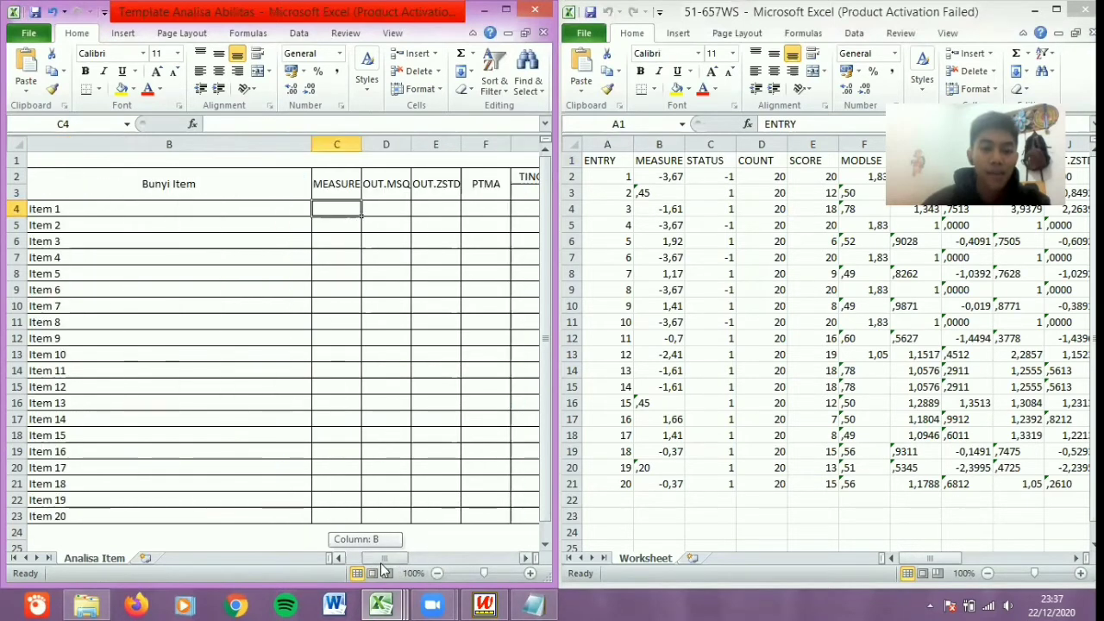
{"action": "left_click", "coordinate": [349, 185]}
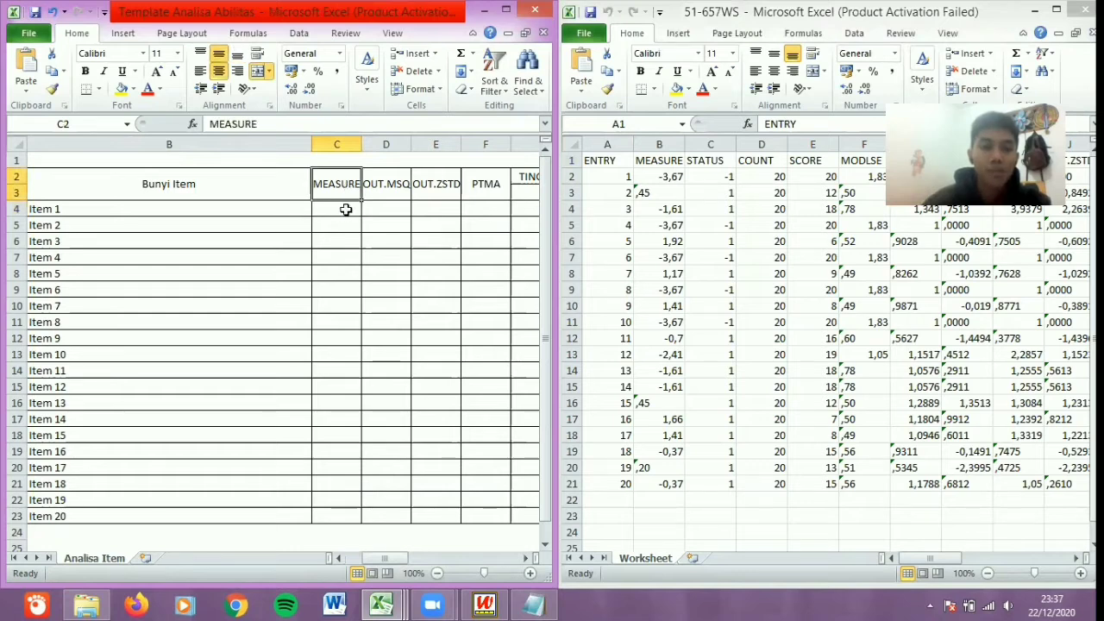
{"action": "left_click_drag", "start_coordinate": [345, 210], "coordinate": [340, 511]}
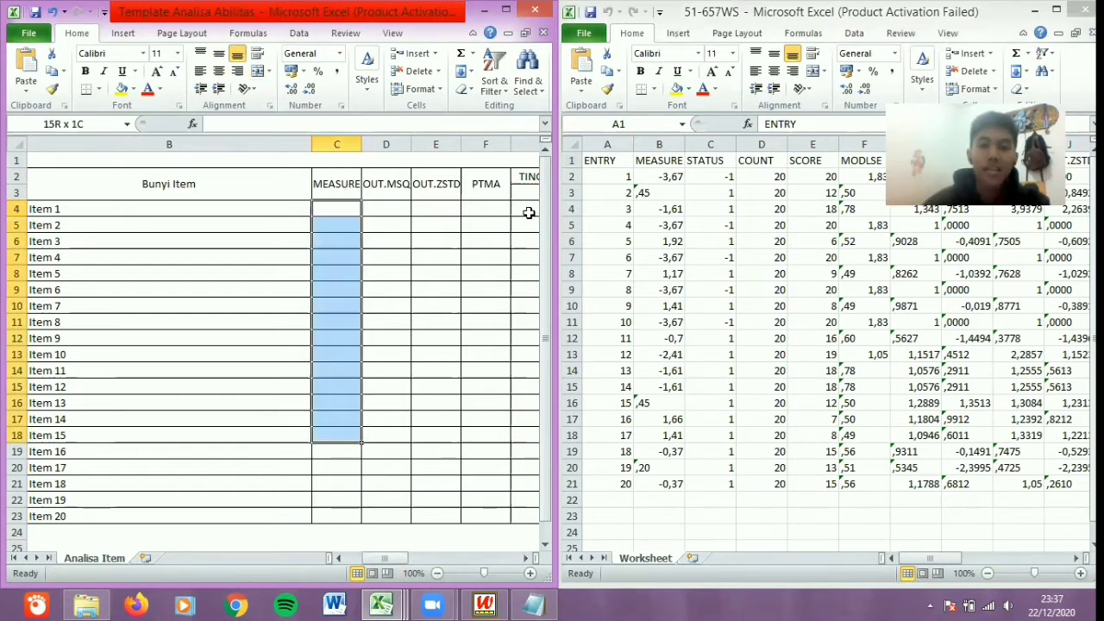
Copy the MEASURE values of all 20 items, cells B2 to B21, from the 51-657WS worksheet
{"action": "left_click", "coordinate": [654, 180]}
{"action": "left_click", "coordinate": [660, 178]}
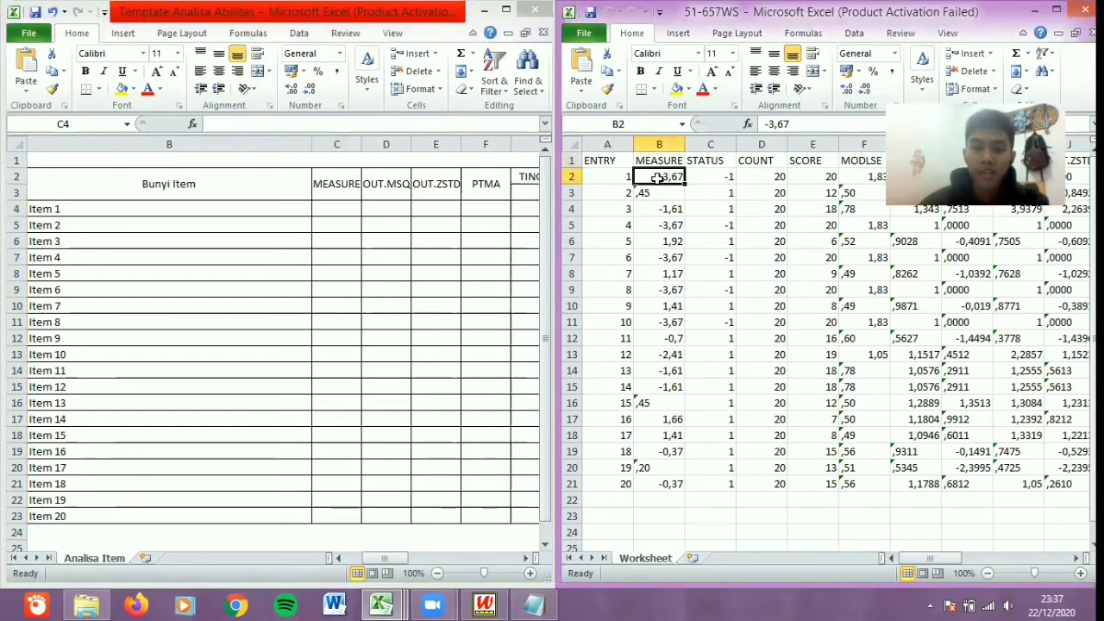
{"action": "key", "text": "shift+Down"}
{"action": "key", "text": "shift+Down"}
{"action": "key", "text": "shift+Down"}
{"action": "key", "text": "shift+Down"}
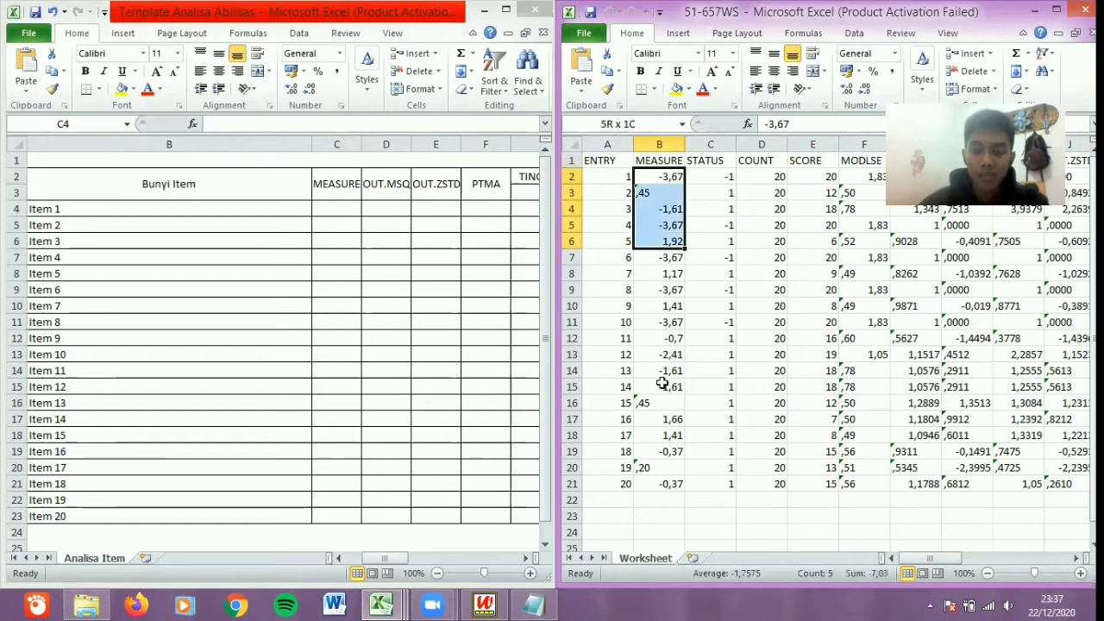
{"action": "left_click_drag", "start_coordinate": [661, 383], "coordinate": [661, 488]}
{"action": "right_click", "coordinate": [661, 488]}
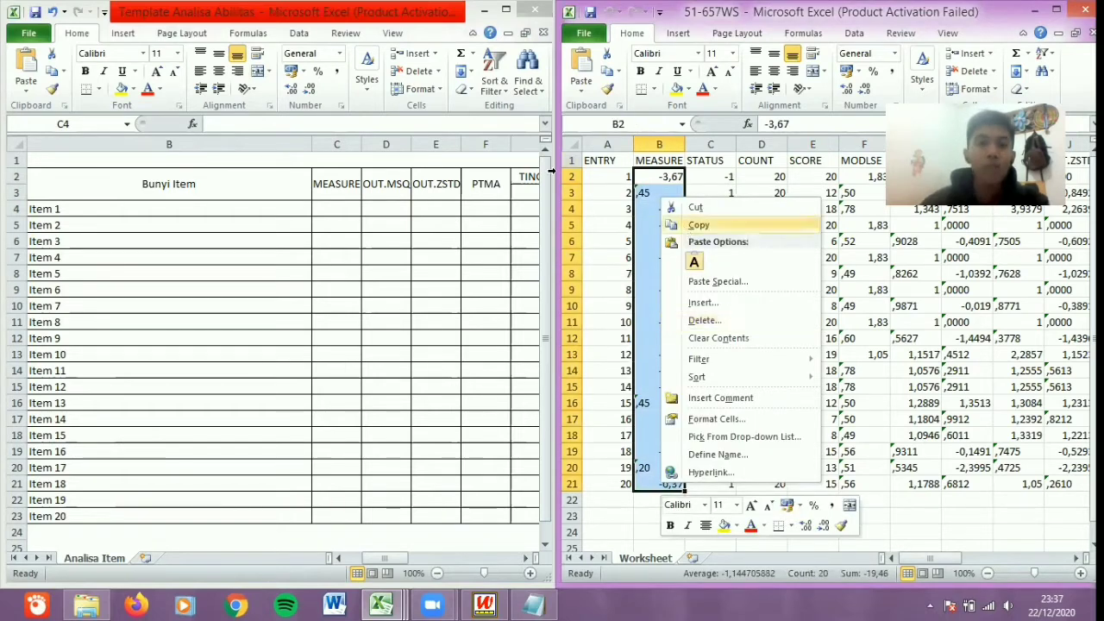
{"action": "key", "text": "c"}
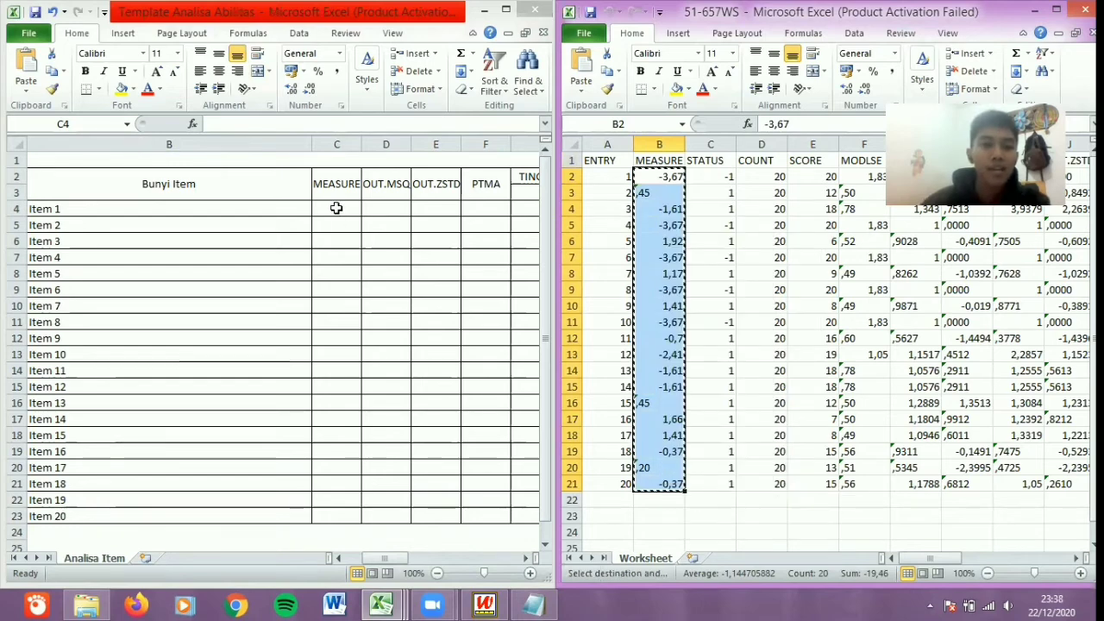
Paste the copied MEASURE values into the Analisa Item template from C4 downward, matching the destination formatting
{"action": "left_click", "coordinate": [318, 212]}
{"action": "left_click", "coordinate": [321, 215]}
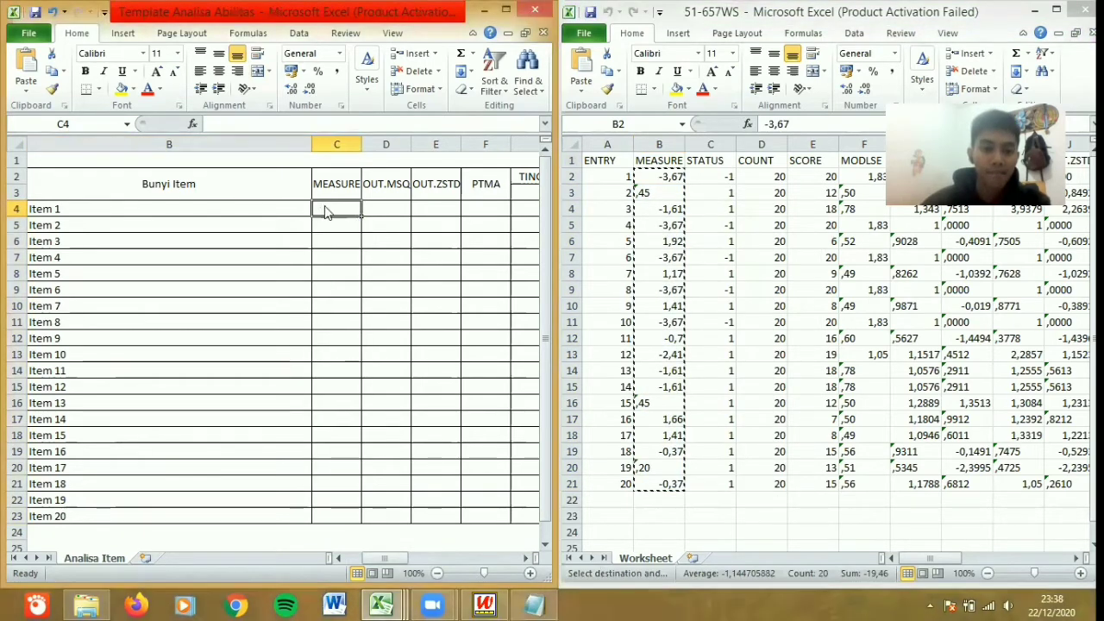
{"action": "right_click", "coordinate": [326, 212]}
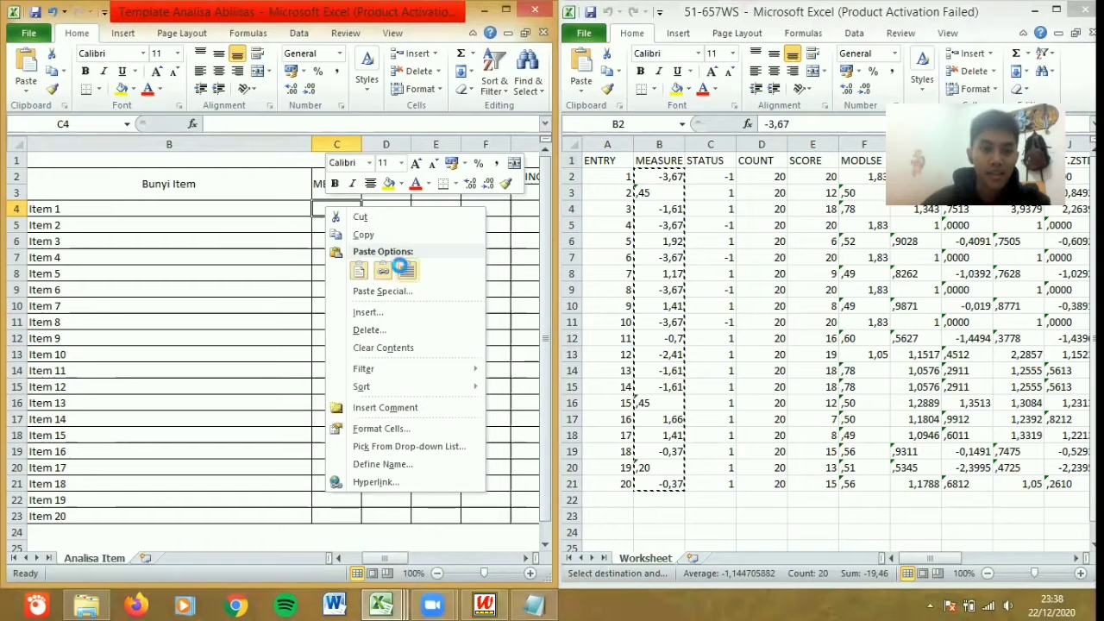
{"action": "left_click", "coordinate": [402, 269]}
Copy the OUT.MSQ values I2 to I21 from 51-657WS into the template's OUT.MSQ column from D4, matching the destination formatting
{"action": "left_click", "coordinate": [385, 214]}
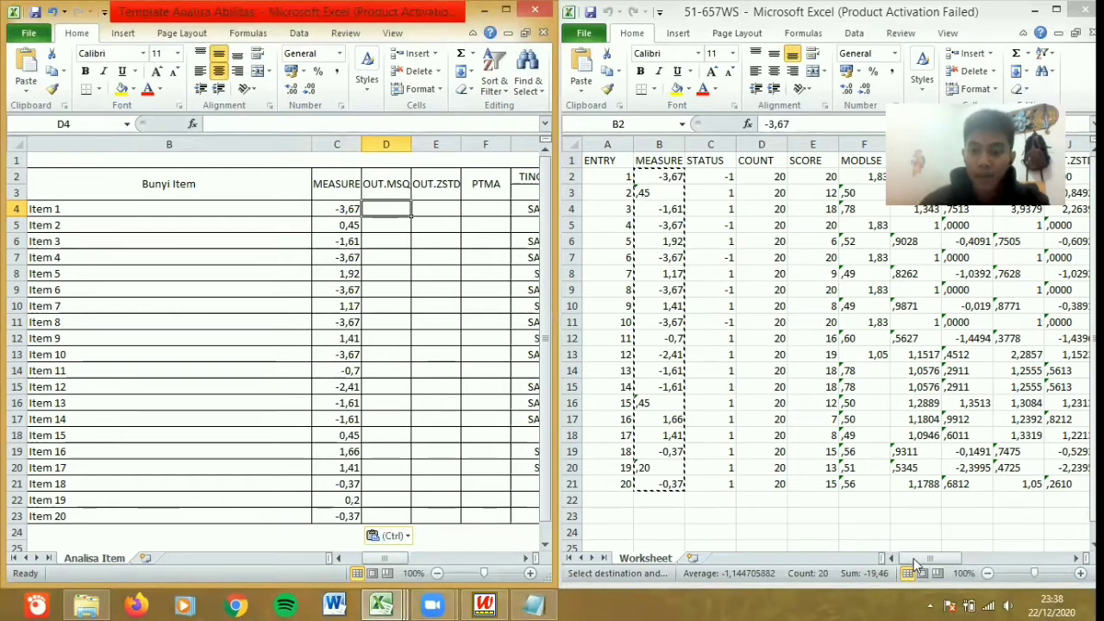
{"action": "left_click", "coordinate": [930, 562]}
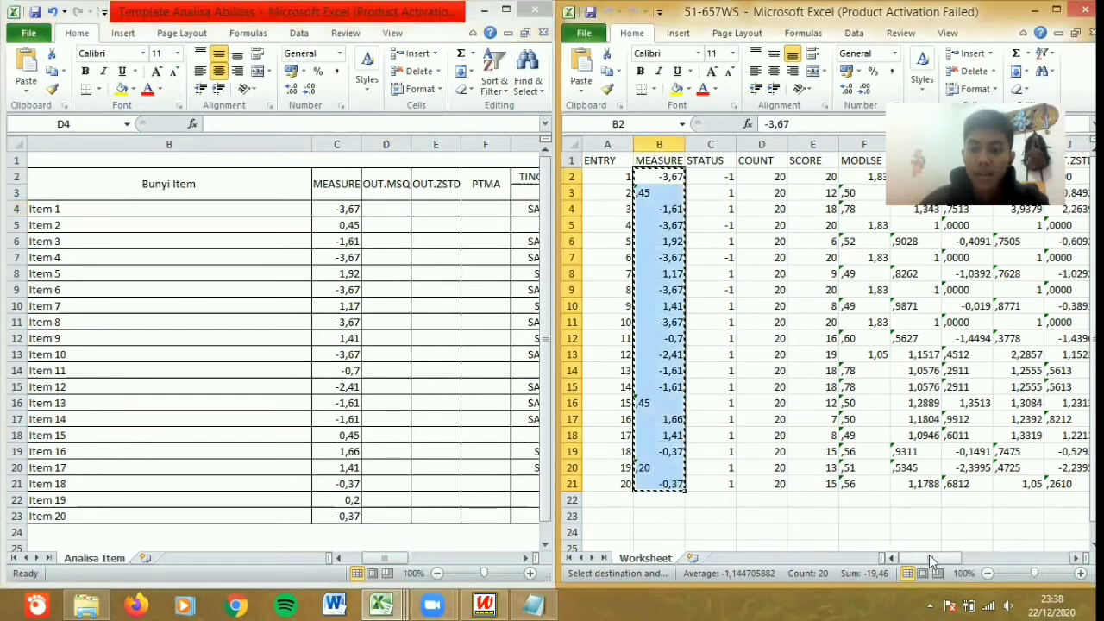
{"action": "left_click_drag", "start_coordinate": [945, 555], "coordinate": [964, 553]}
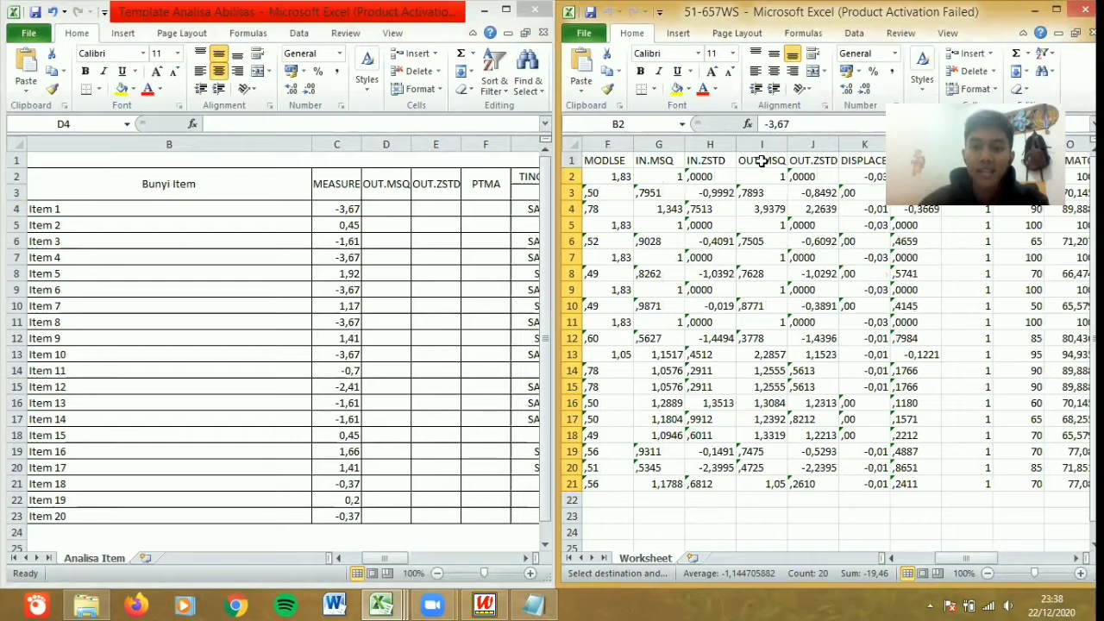
{"action": "left_click", "coordinate": [762, 160]}
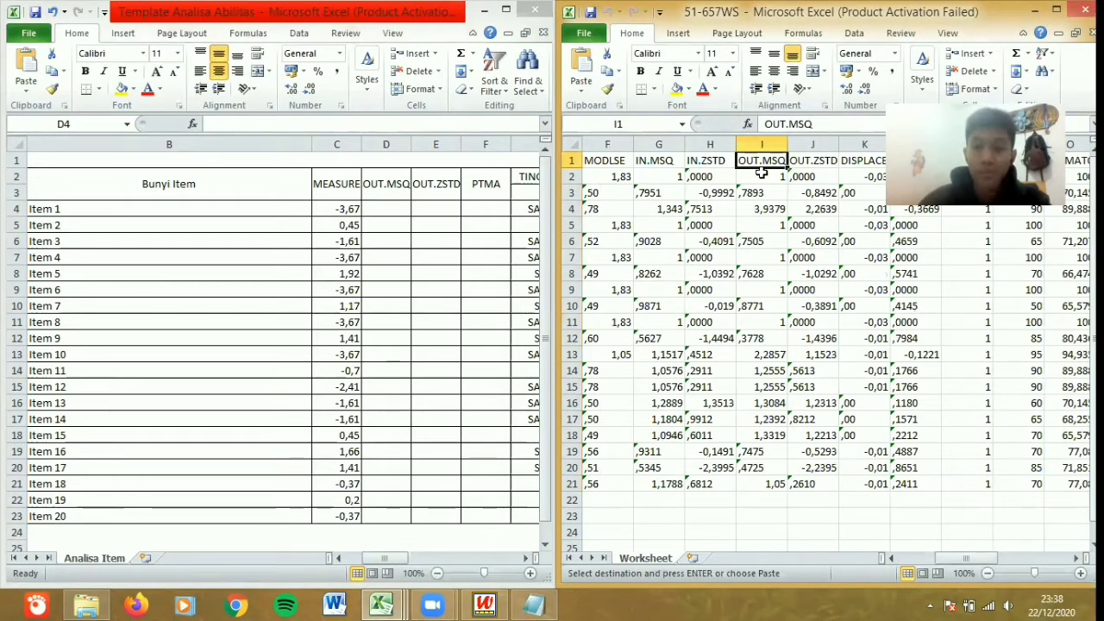
{"action": "left_click", "coordinate": [763, 176]}
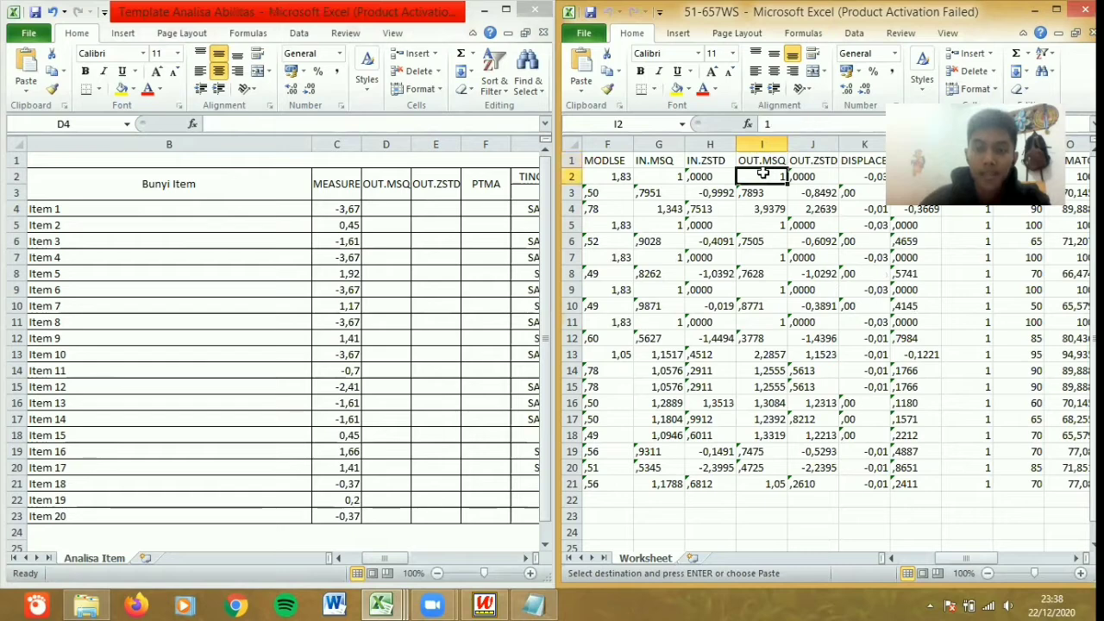
{"action": "left_click_drag", "start_coordinate": [761, 402], "coordinate": [759, 483]}
{"action": "right_click", "coordinate": [759, 483]}
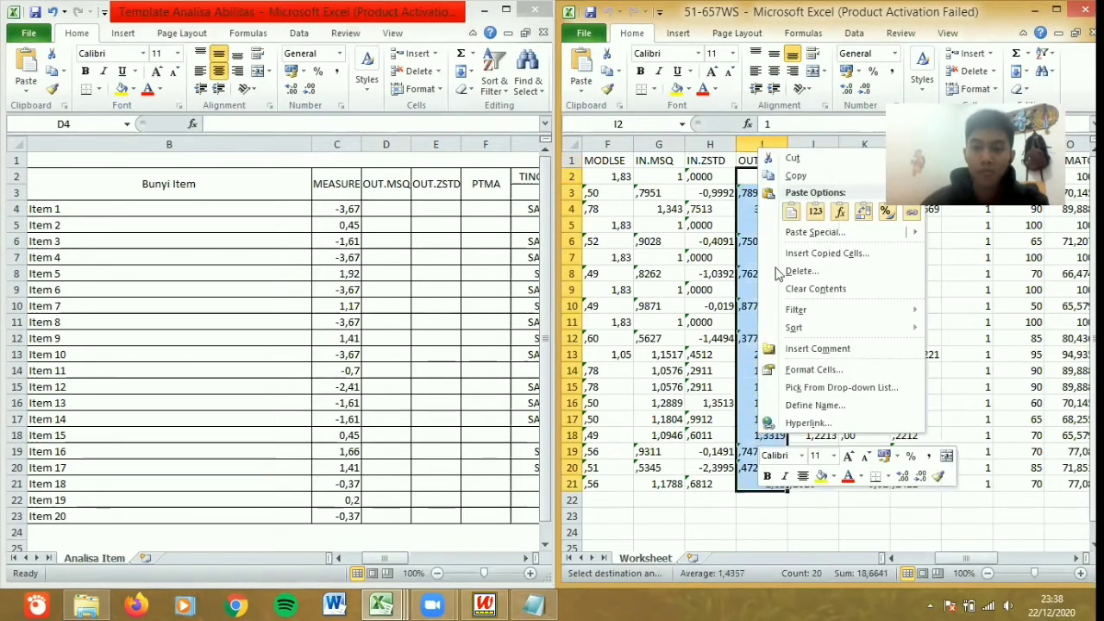
{"action": "left_click", "coordinate": [384, 208]}
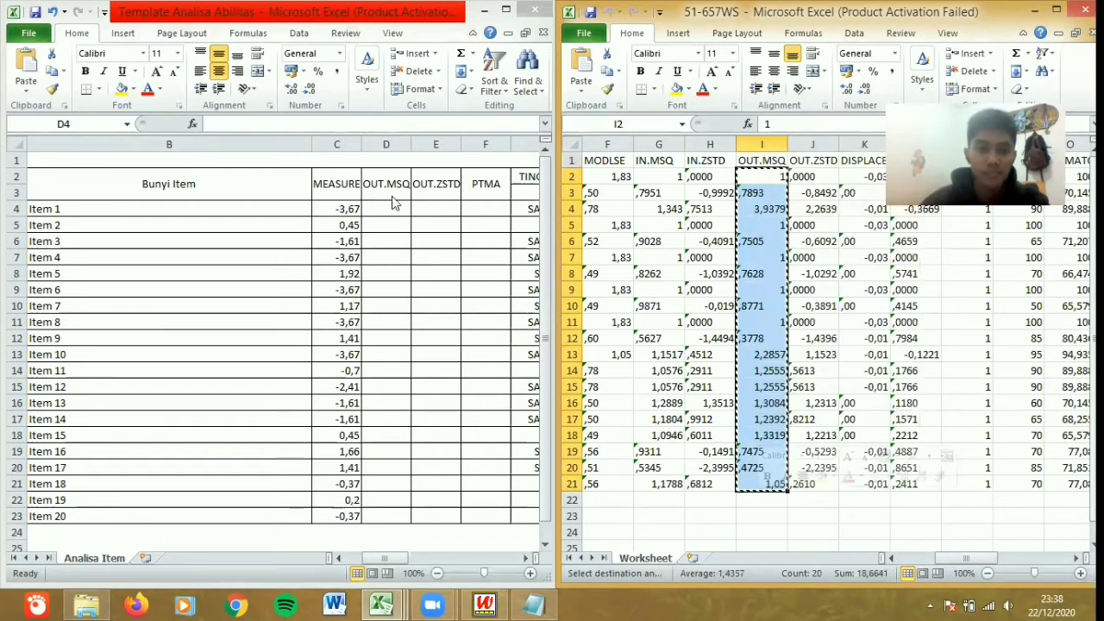
{"action": "left_click", "coordinate": [385, 208]}
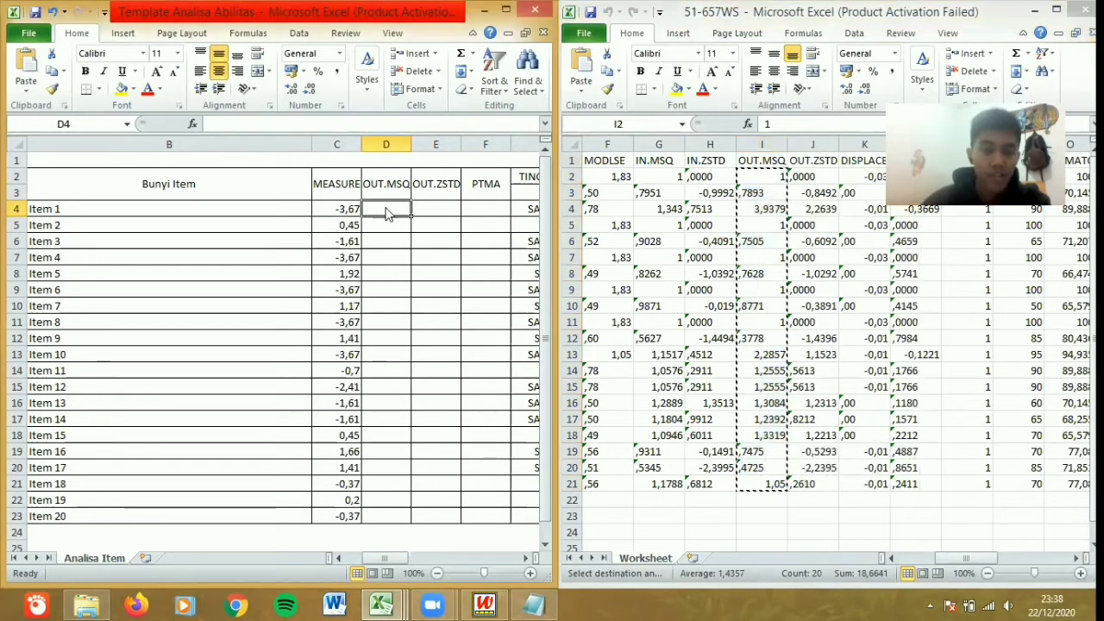
{"action": "right_click", "coordinate": [385, 208]}
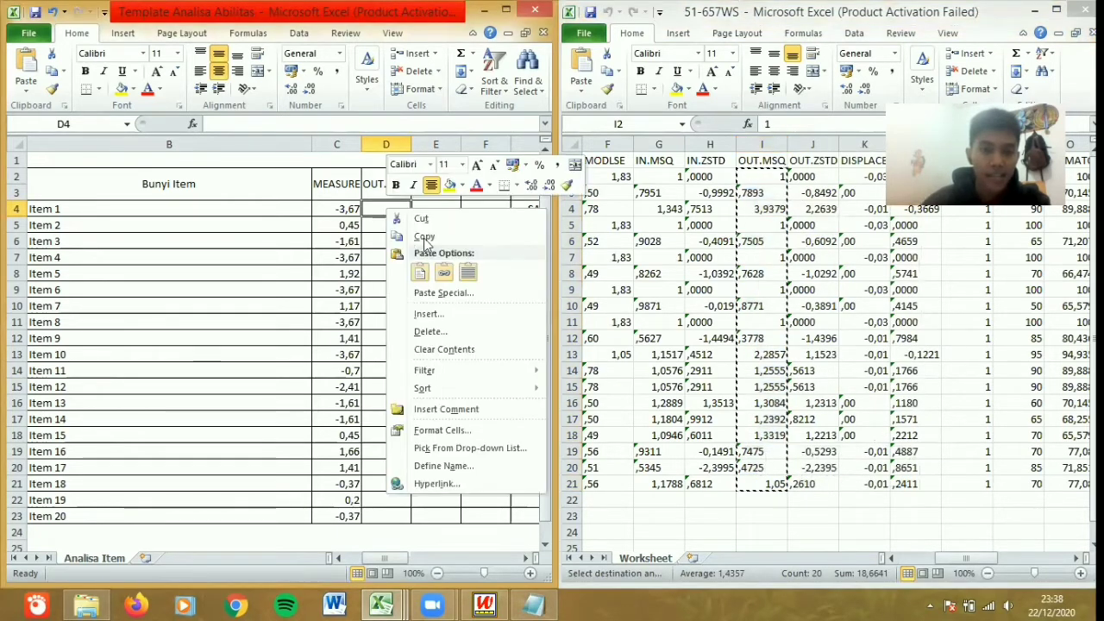
{"action": "left_click", "coordinate": [467, 272]}
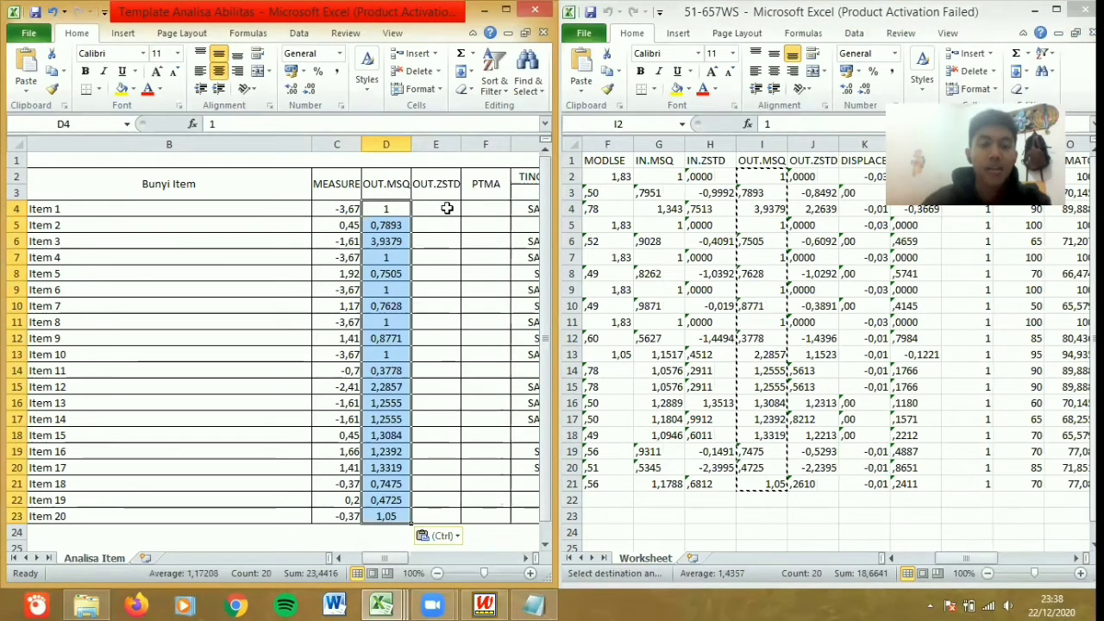
Copy the OUT.ZSTD values J2 to J21 from 51-657WS into the template's OUT.ZSTD column from E4, matching the destination formatting
{"action": "left_click", "coordinate": [436, 205]}
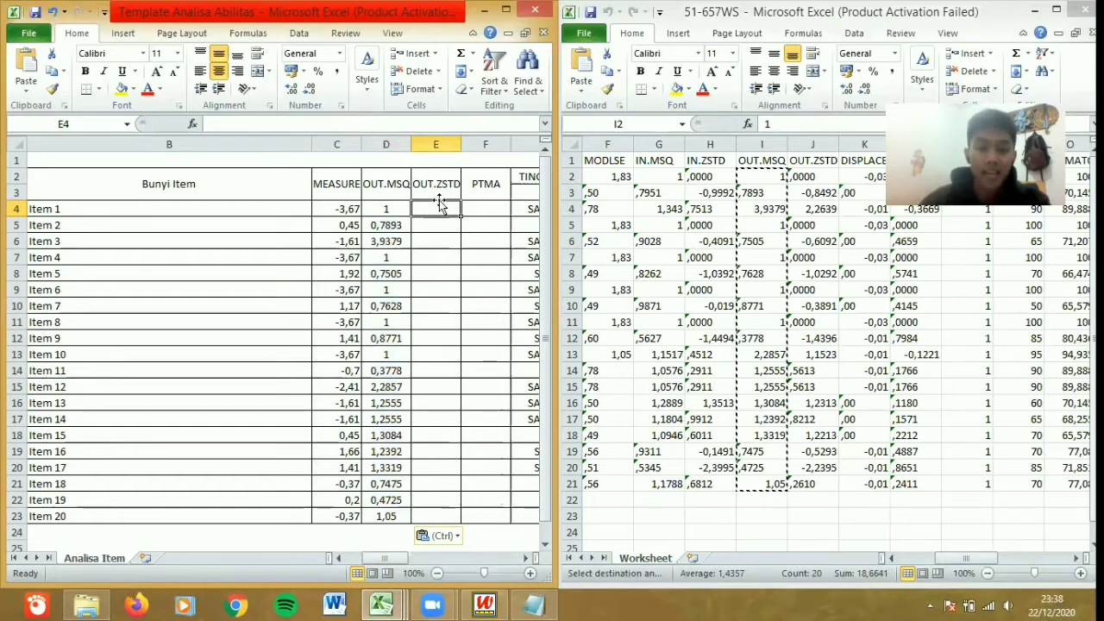
{"action": "left_click", "coordinate": [811, 176]}
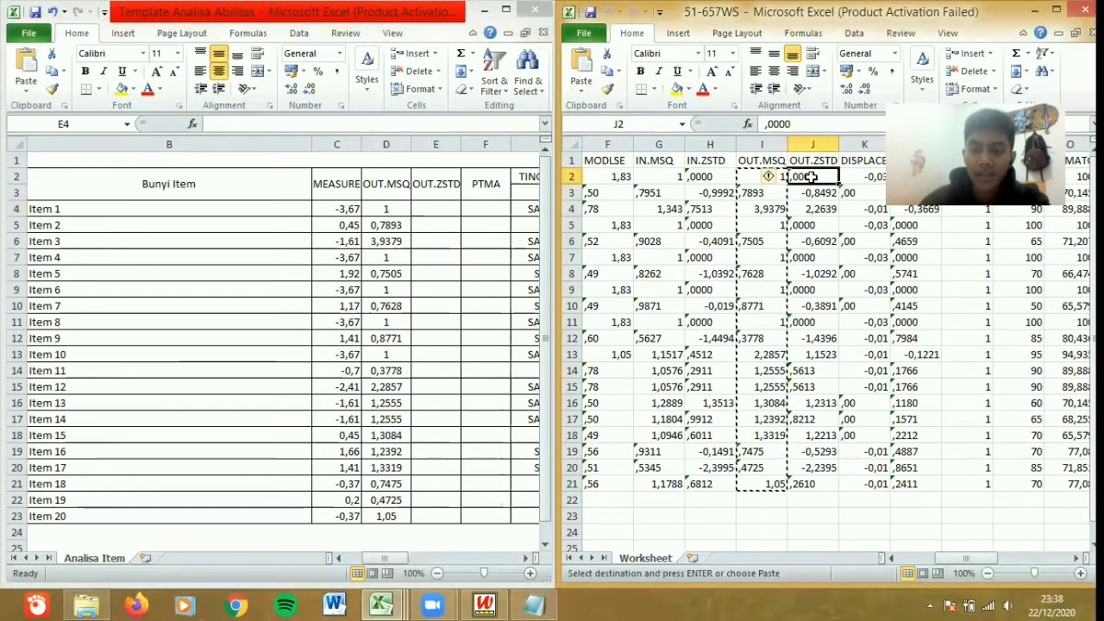
{"action": "left_click_drag", "start_coordinate": [811, 185], "coordinate": [826, 484]}
{"action": "right_click", "coordinate": [811, 440]}
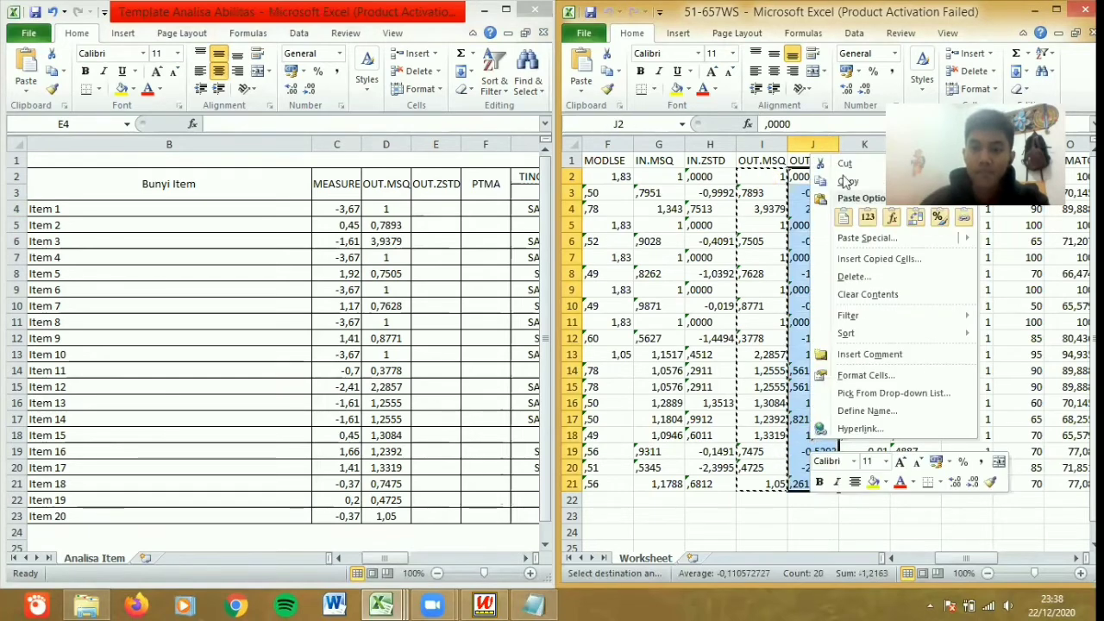
{"action": "left_click", "coordinate": [846, 183]}
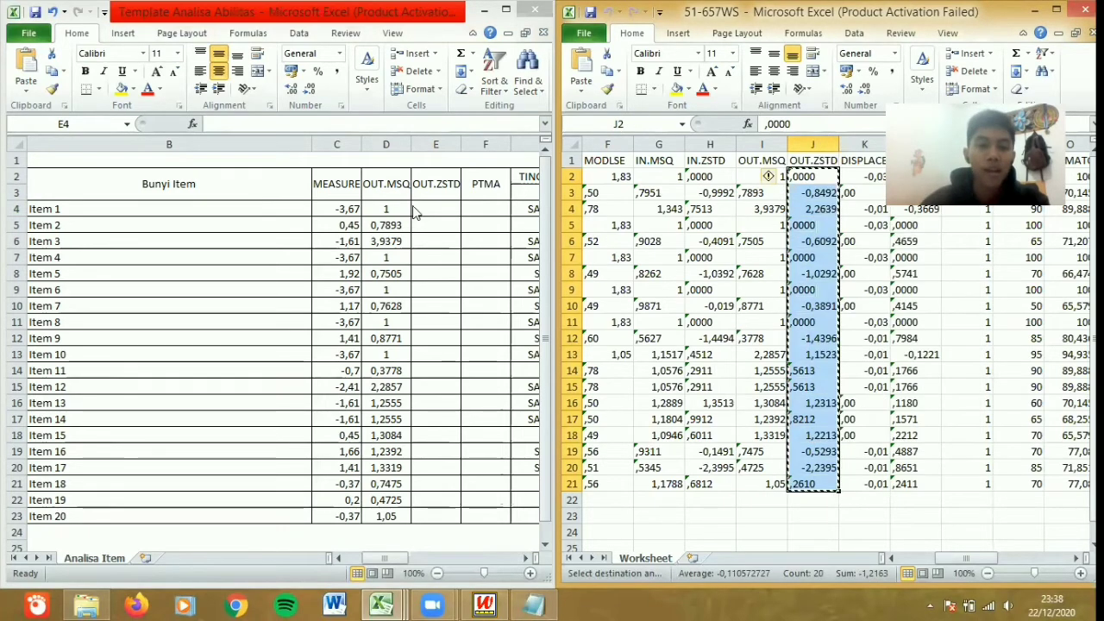
{"action": "left_click", "coordinate": [423, 207]}
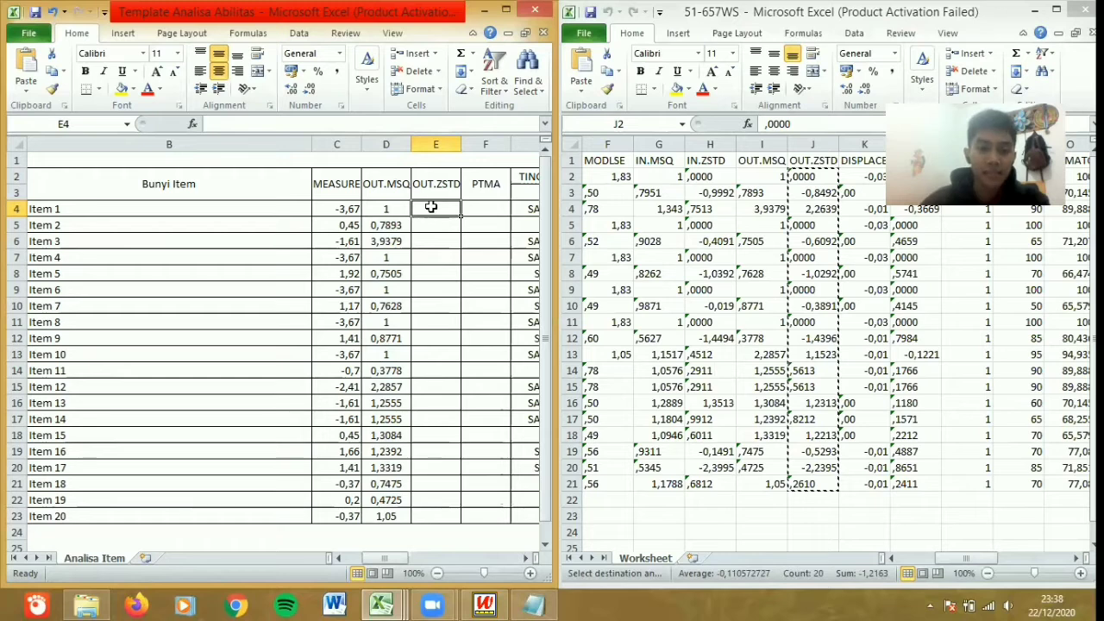
{"action": "right_click", "coordinate": [434, 211]}
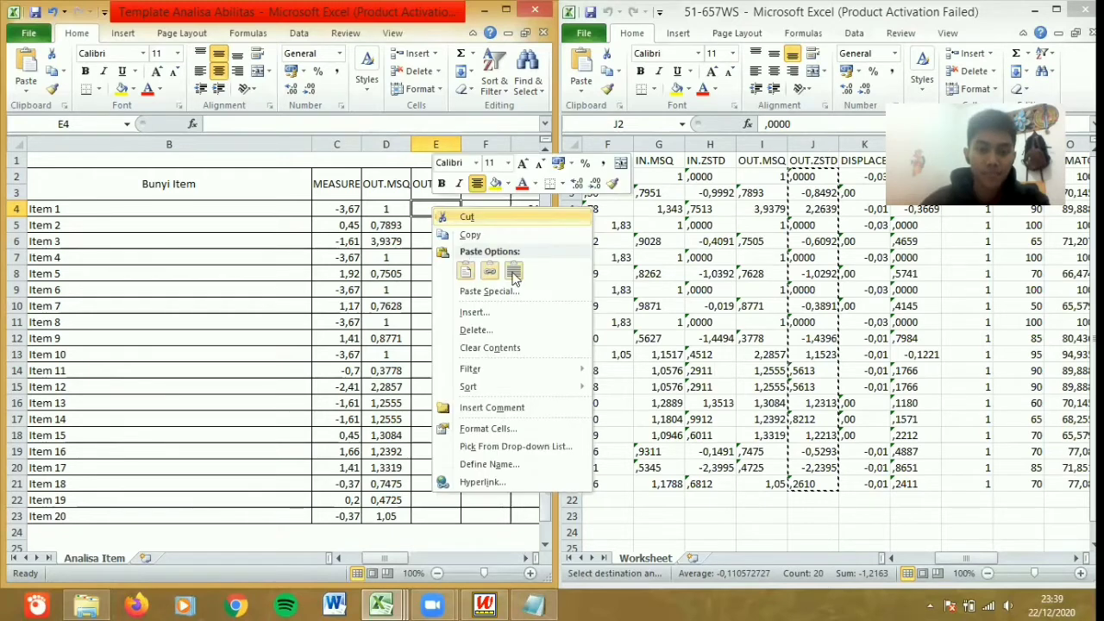
{"action": "left_click", "coordinate": [511, 271]}
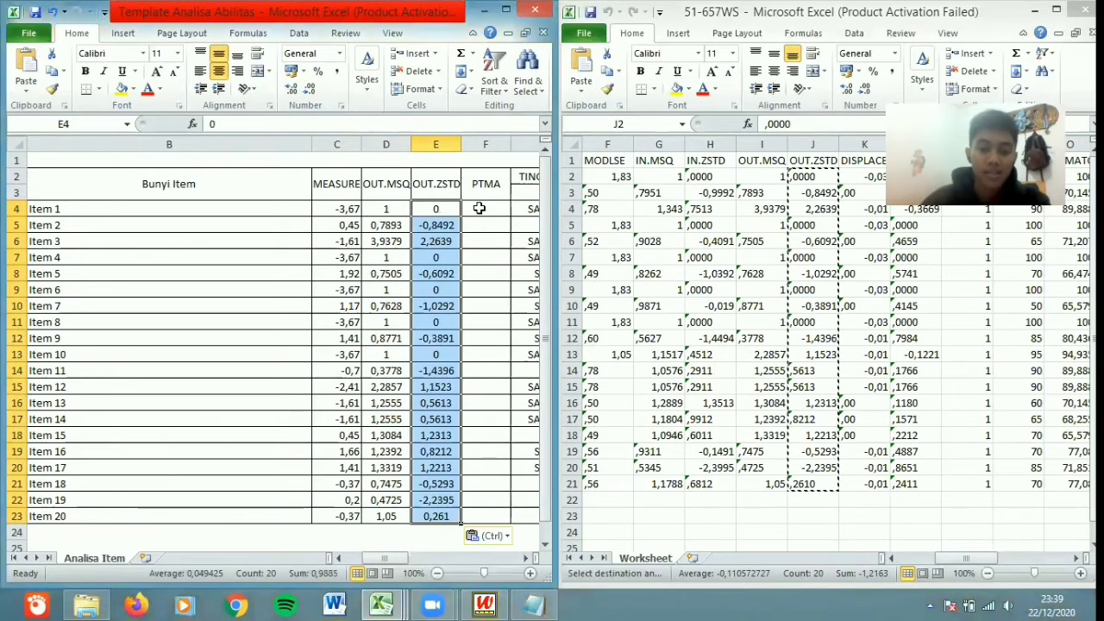
Copy the PTMA values L2 to L21 from 51-657WS into the template's PTMA column from F4, matching the destination formatting
{"action": "left_click", "coordinate": [477, 208]}
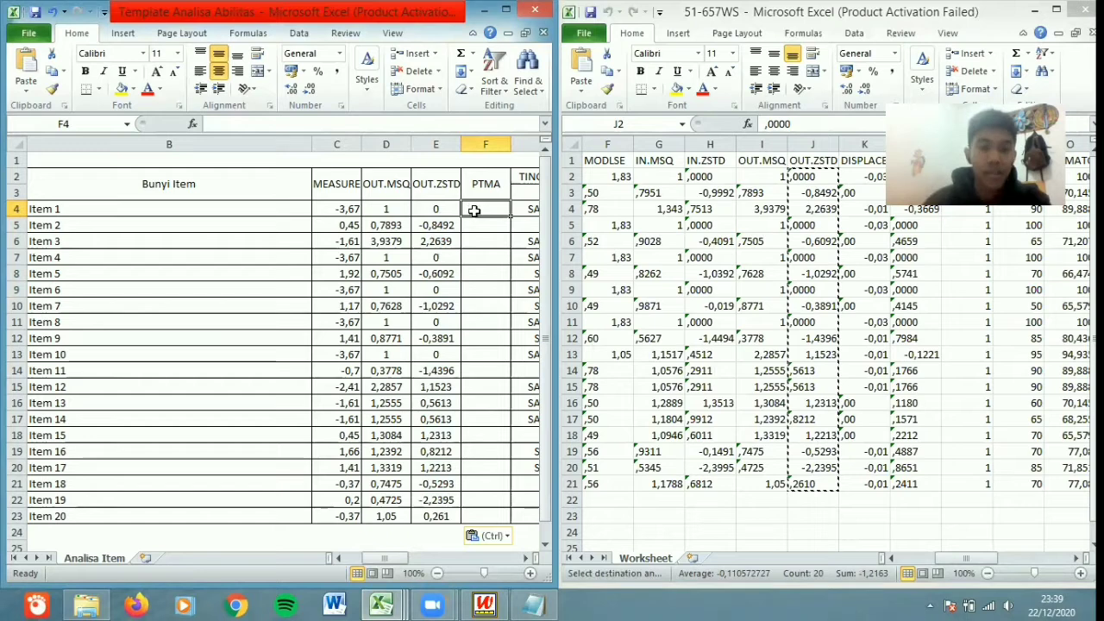
{"action": "left_click", "coordinate": [976, 558]}
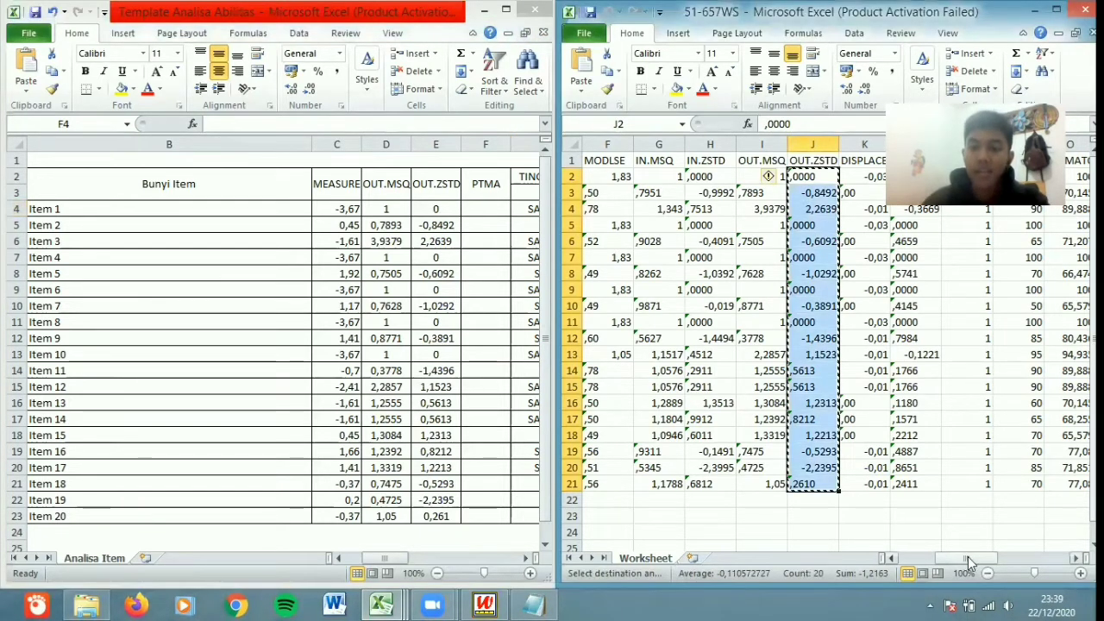
{"action": "mouse_move", "coordinate": [981, 556]}
{"action": "left_mouse_down"}
{"action": "mouse_move", "coordinate": [1046, 559]}
{"action": "mouse_move", "coordinate": [1003, 561]}
{"action": "left_mouse_up"}
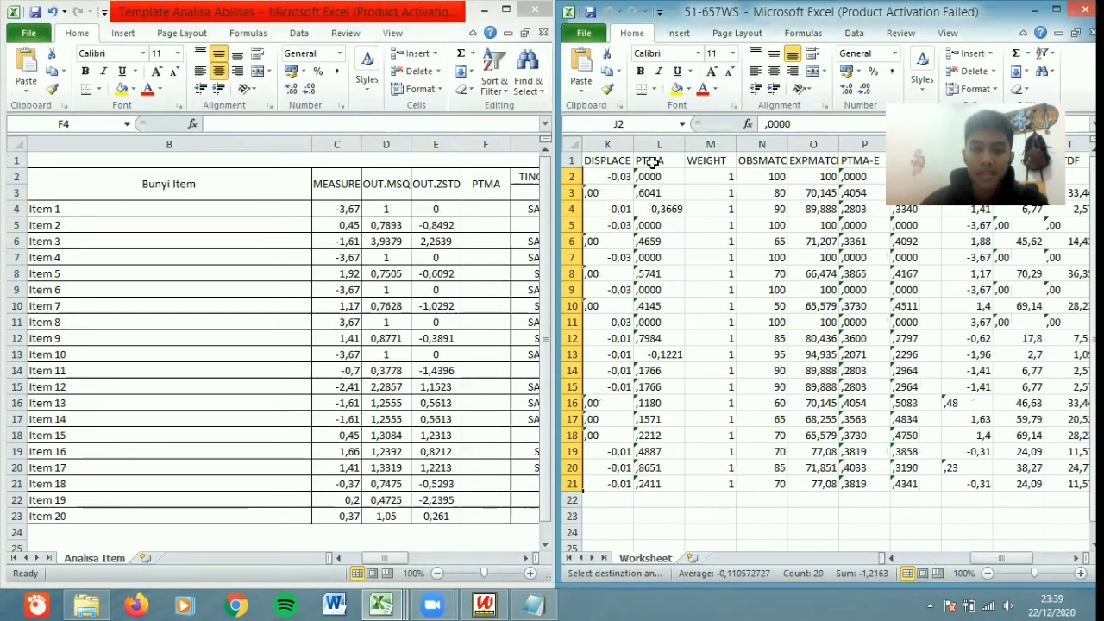
{"action": "left_click", "coordinate": [651, 161]}
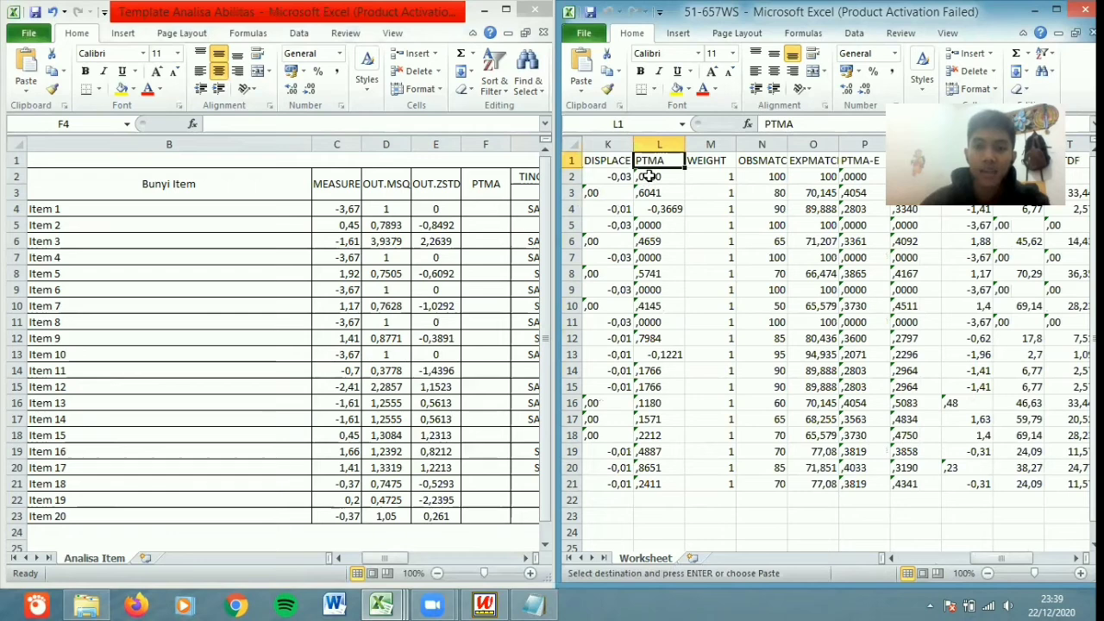
{"action": "left_click", "coordinate": [652, 177]}
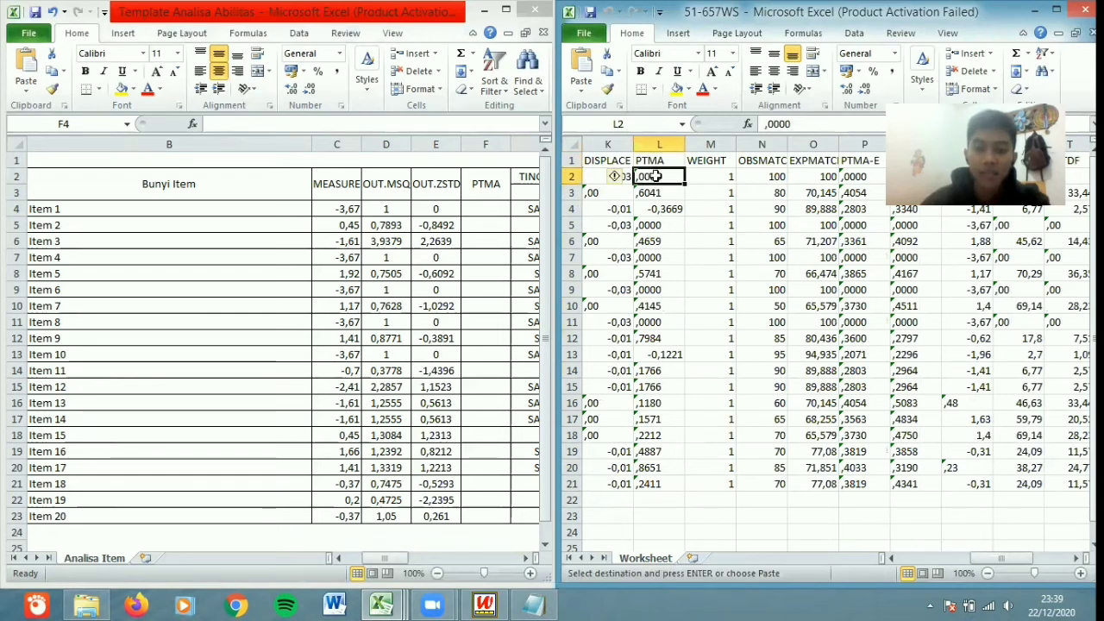
{"action": "left_click", "coordinate": [669, 473], "text": "shift"}
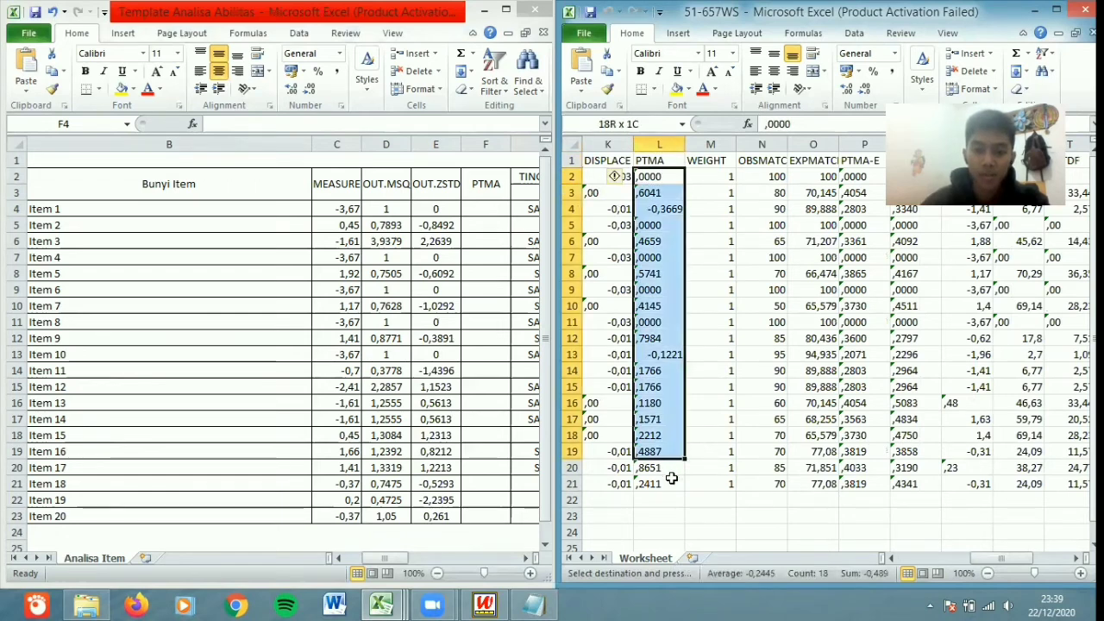
{"action": "key", "text": "shift+Down"}
{"action": "right_click", "coordinate": [684, 299]}
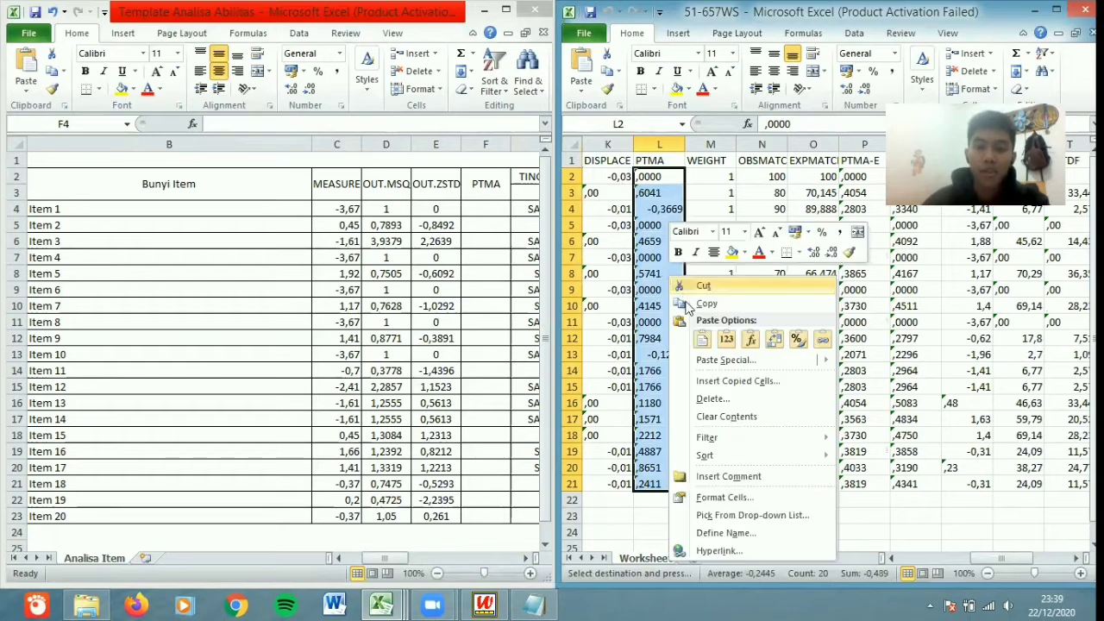
{"action": "key", "text": "ctrl+c"}
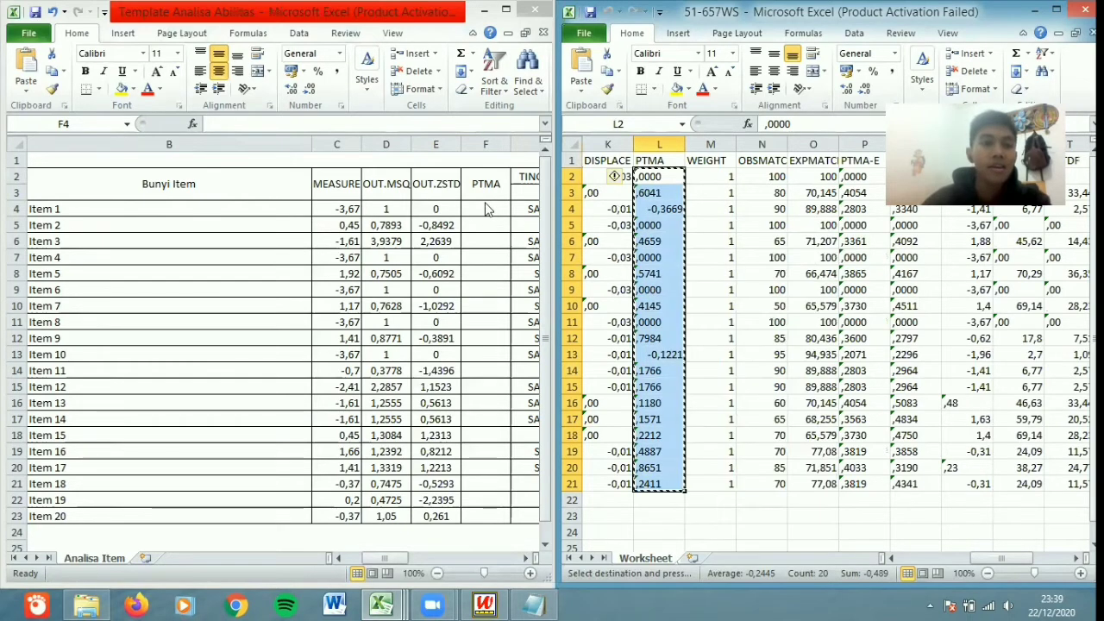
{"action": "left_click", "coordinate": [487, 210]}
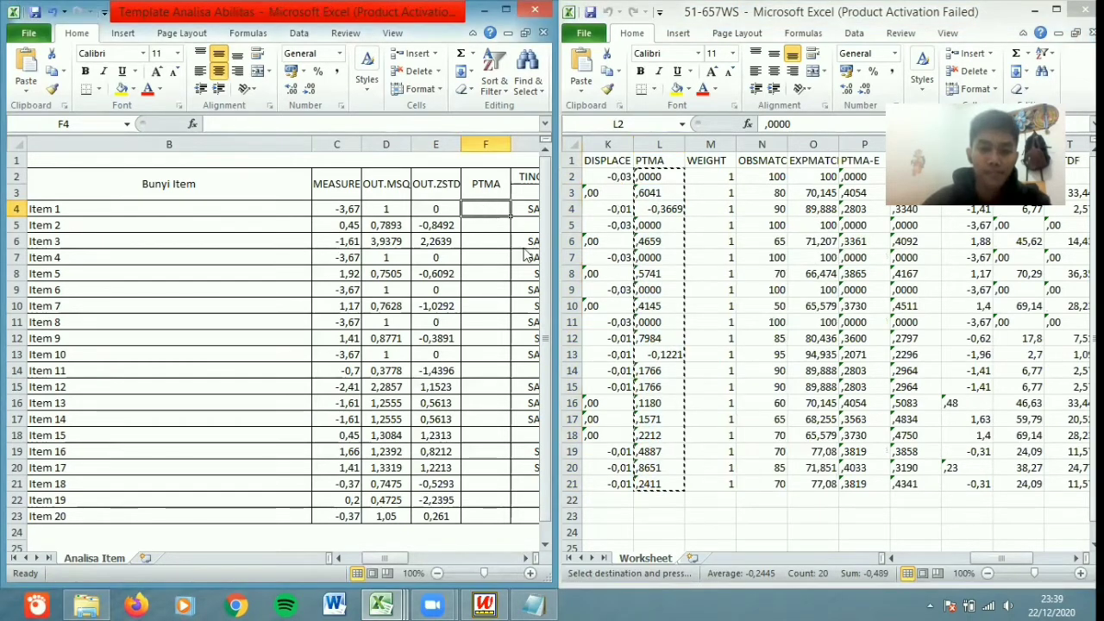
{"action": "right_click", "coordinate": [489, 212]}
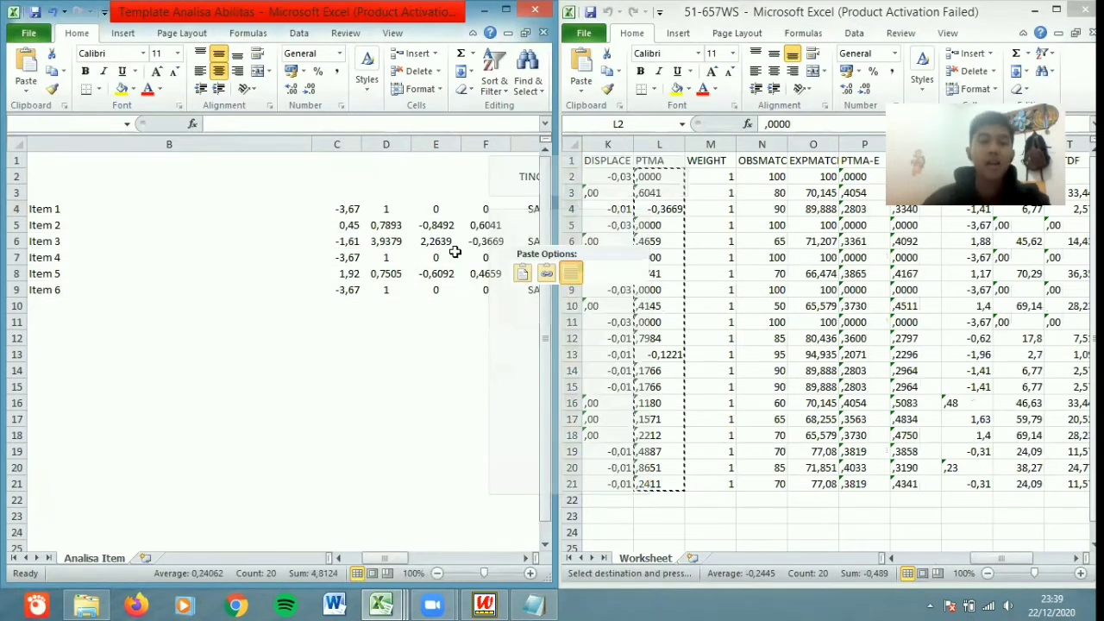
{"action": "left_click", "coordinate": [571, 274]}
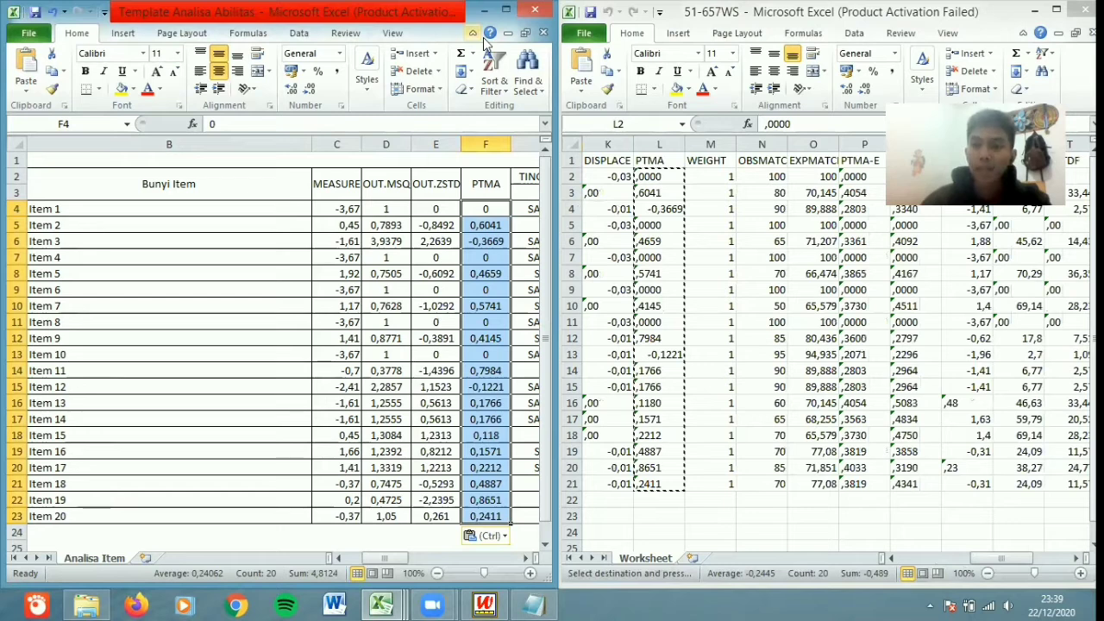
Minimise the 51-657WS workbook and show the Template Analisa Abilitas workbook at full window size
{"action": "left_click", "coordinate": [1034, 14]}
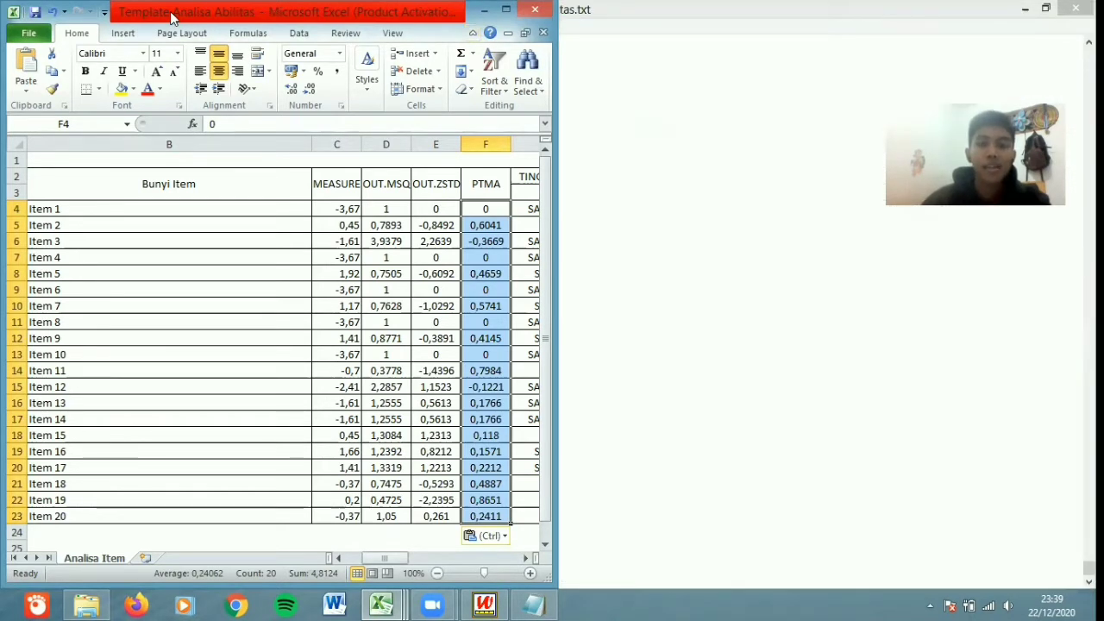
{"action": "key", "text": "super+Down"}
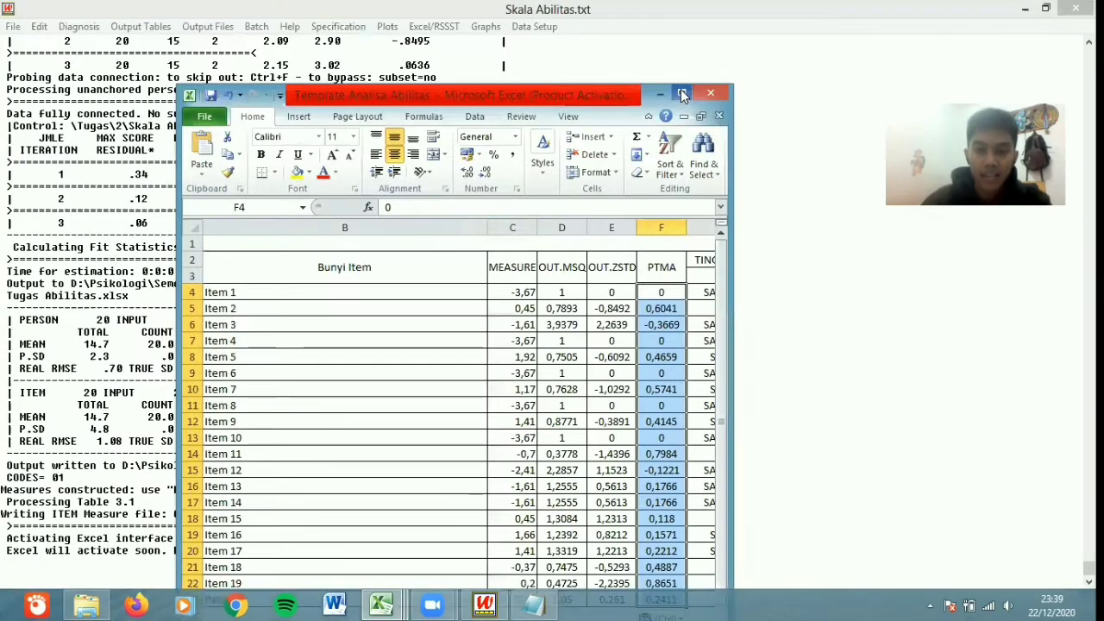
{"action": "left_click", "coordinate": [681, 93]}
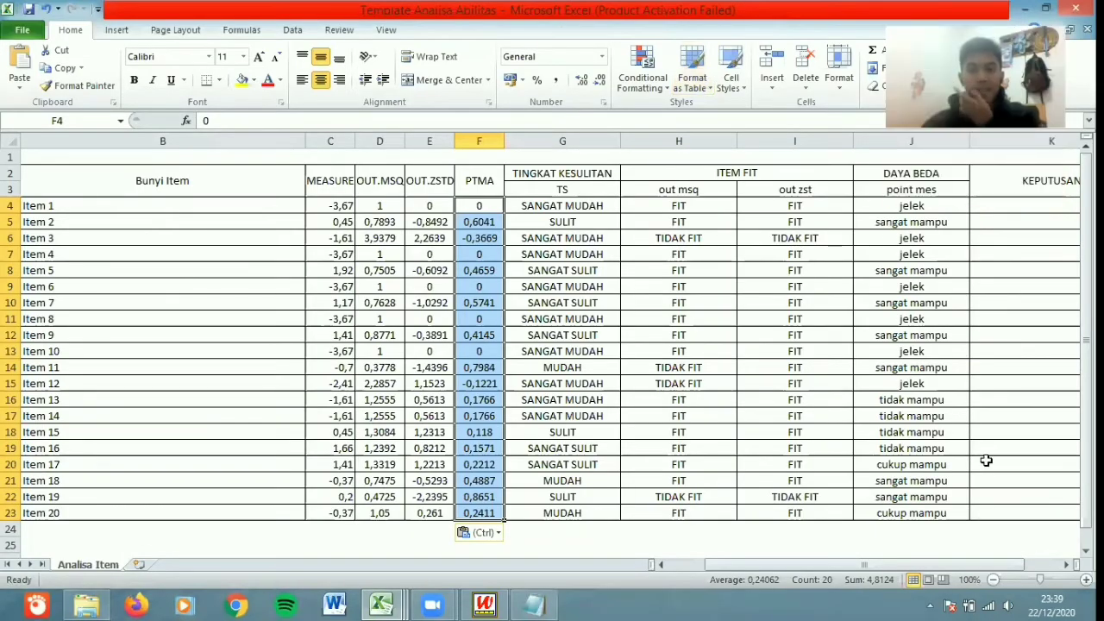
Examine the TINGKAT KESULITAN formula of Item 9 and review the MEASURE to PTMA columns that feed the classifications
{"action": "left_click", "coordinate": [517, 335]}
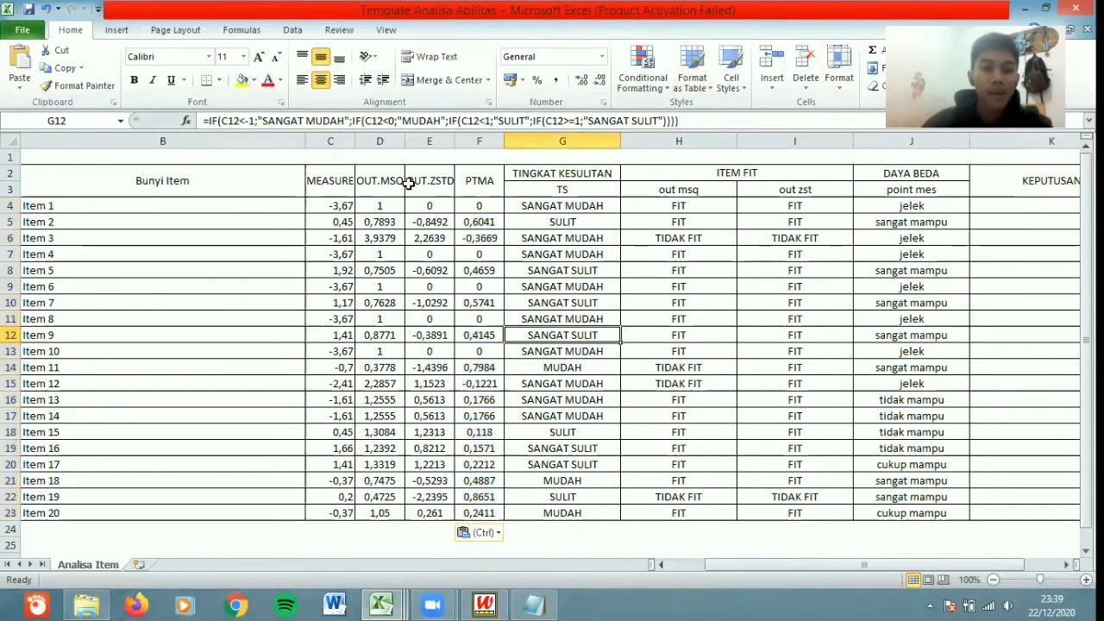
{"action": "left_click", "coordinate": [336, 181]}
{"action": "left_click", "coordinate": [465, 186]}
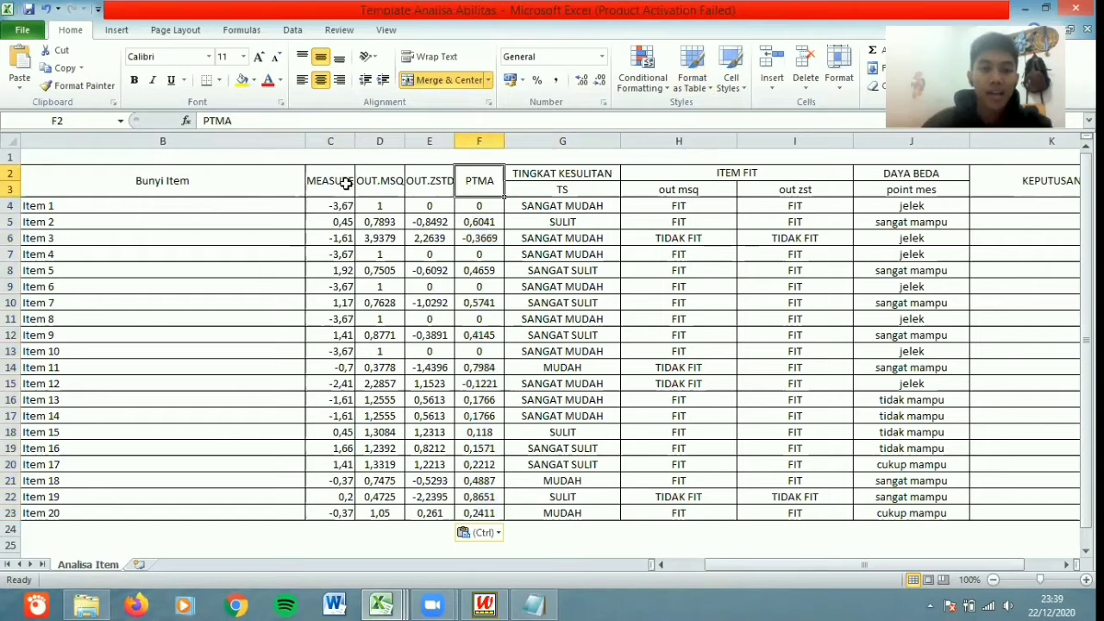
Review how the OUT.MSQ and PTMA data columns relate to the TINGKAT KESULITAN, ITEM FIT and DAYA BEDA classification headings
{"action": "left_click", "coordinate": [380, 183]}
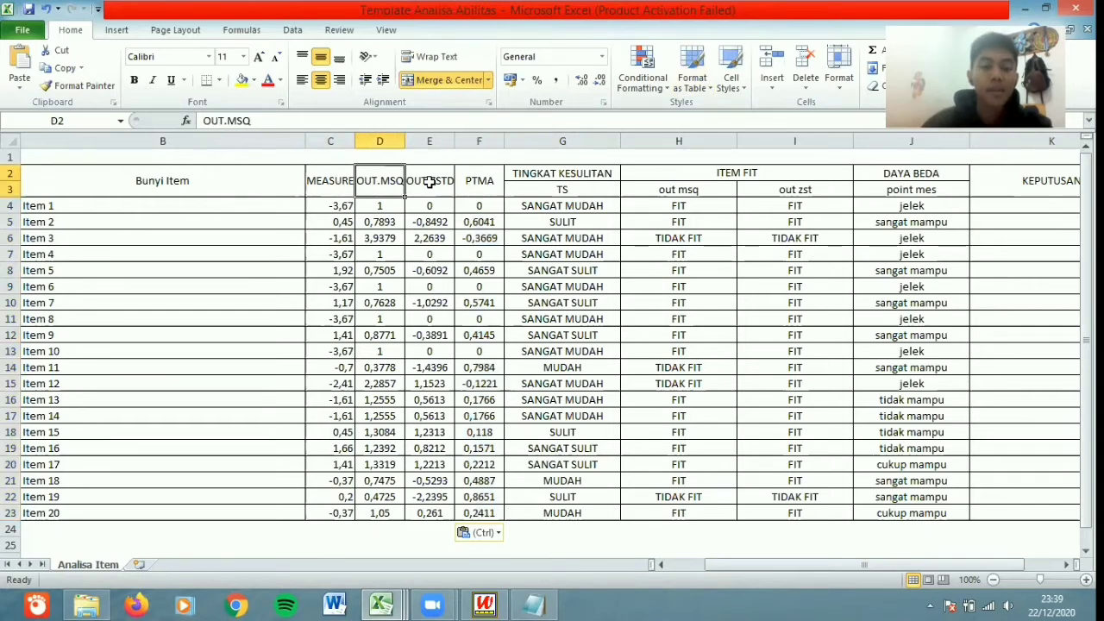
{"action": "left_click", "coordinate": [494, 193]}
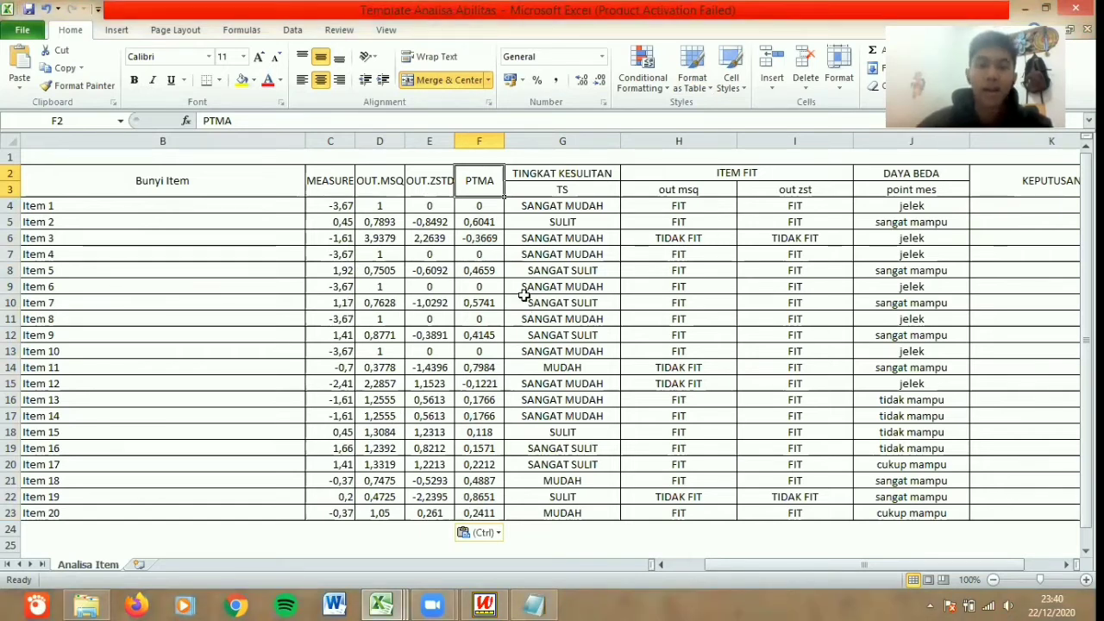
{"action": "left_click", "coordinate": [543, 173]}
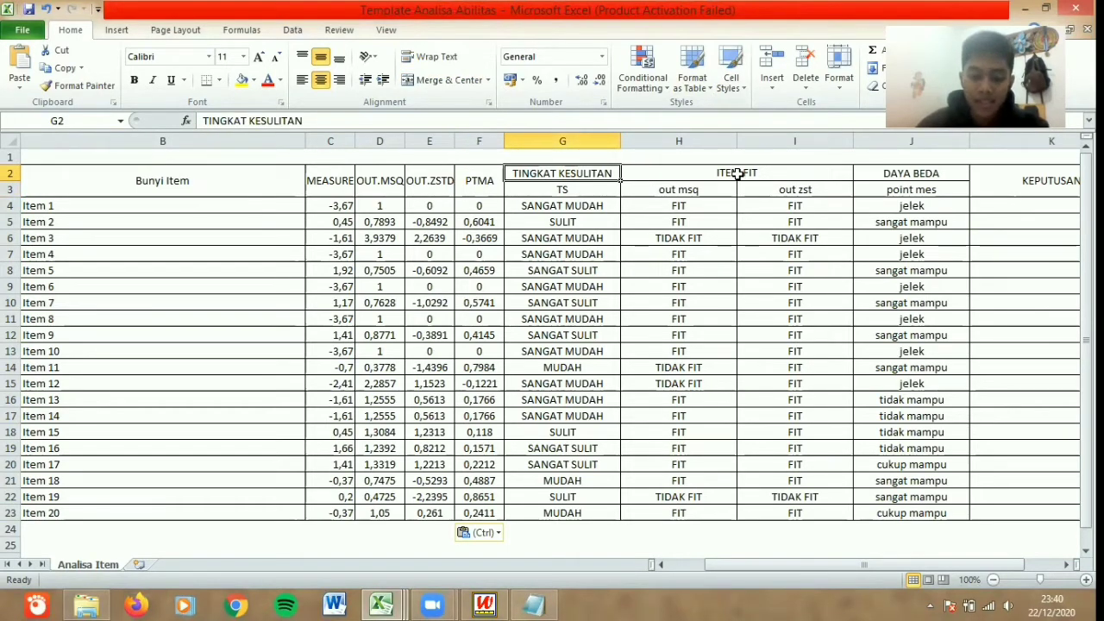
{"action": "key", "text": "Right"}
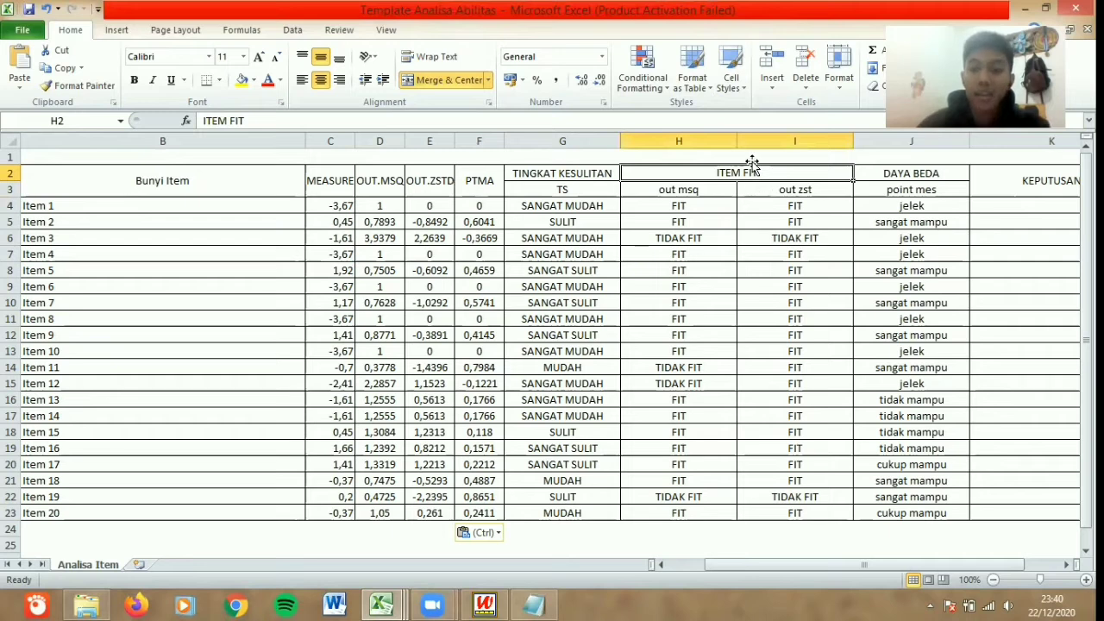
{"action": "left_click", "coordinate": [906, 170]}
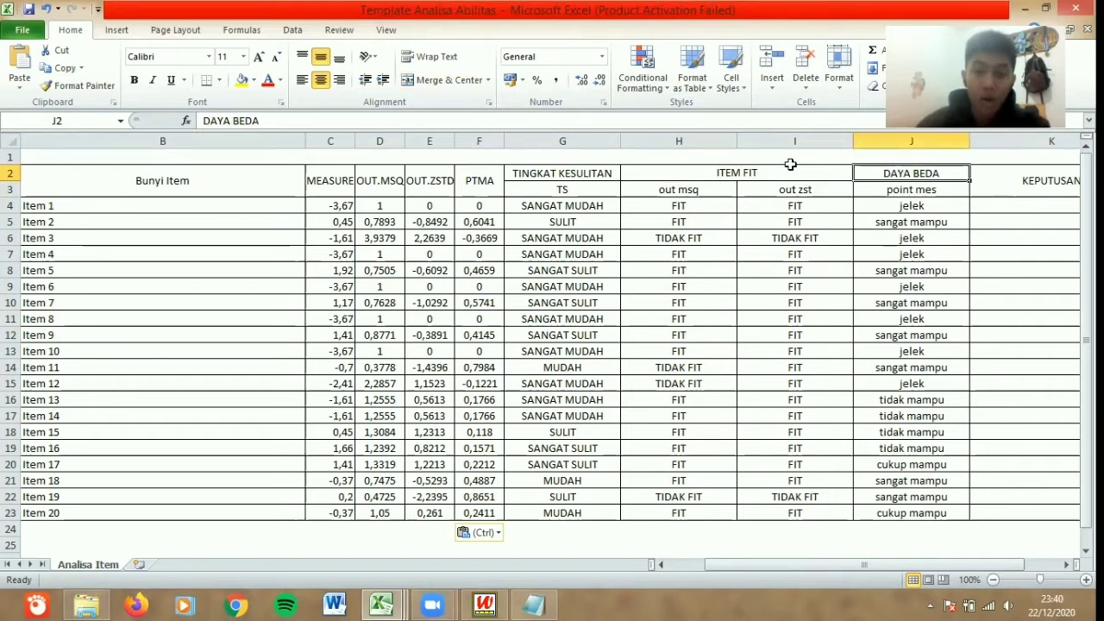
Examine Item 1's TINGKAT KESULITAN formula, the out msq and out zst columns under ITEM FIT, and Item 1's DAYA BEDA lookup
{"action": "left_click", "coordinate": [569, 173]}
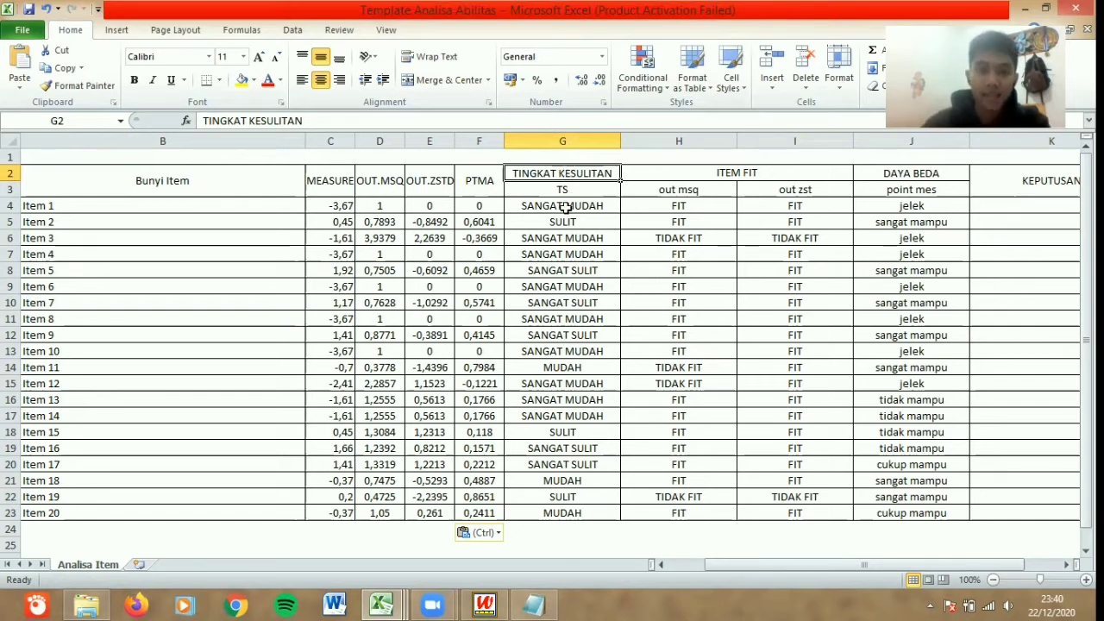
{"action": "left_click", "coordinate": [565, 207]}
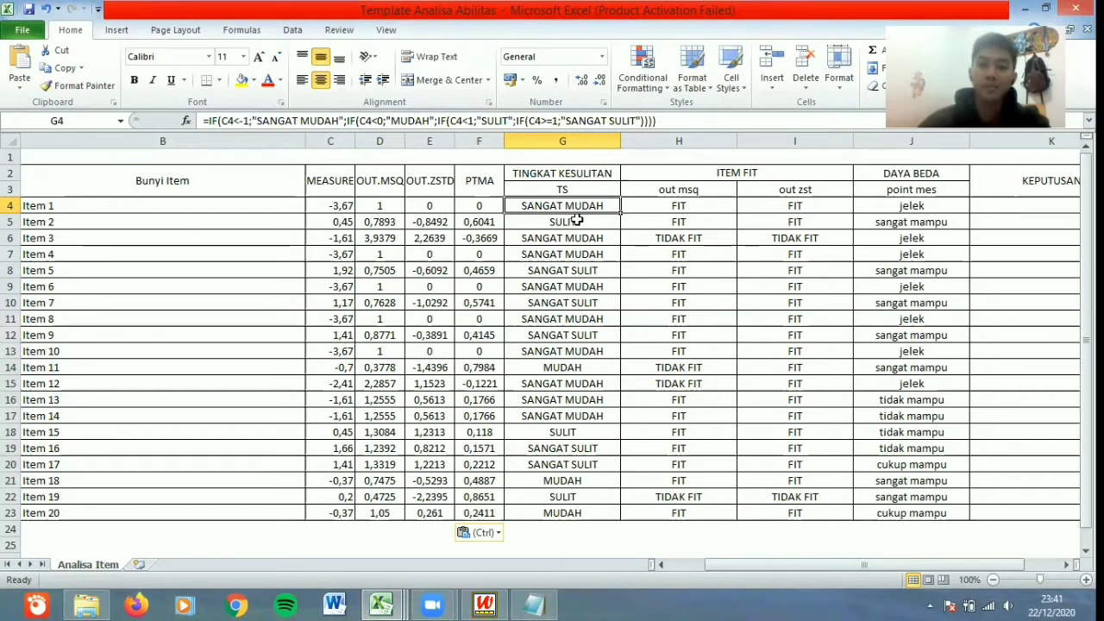
{"action": "left_click", "coordinate": [745, 172]}
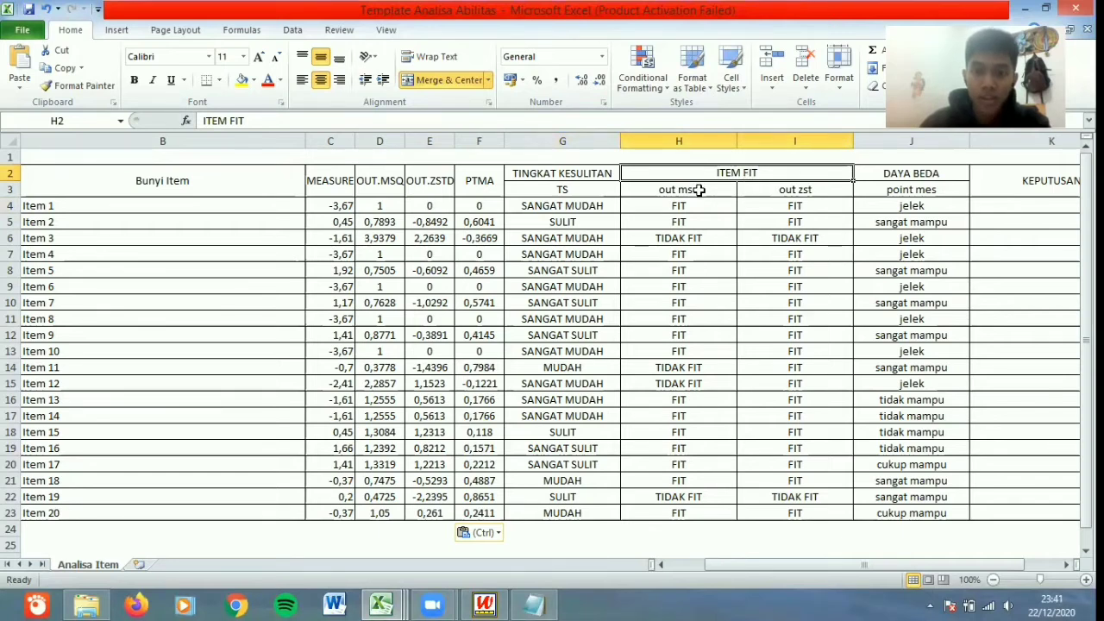
{"action": "key", "text": "Down"}
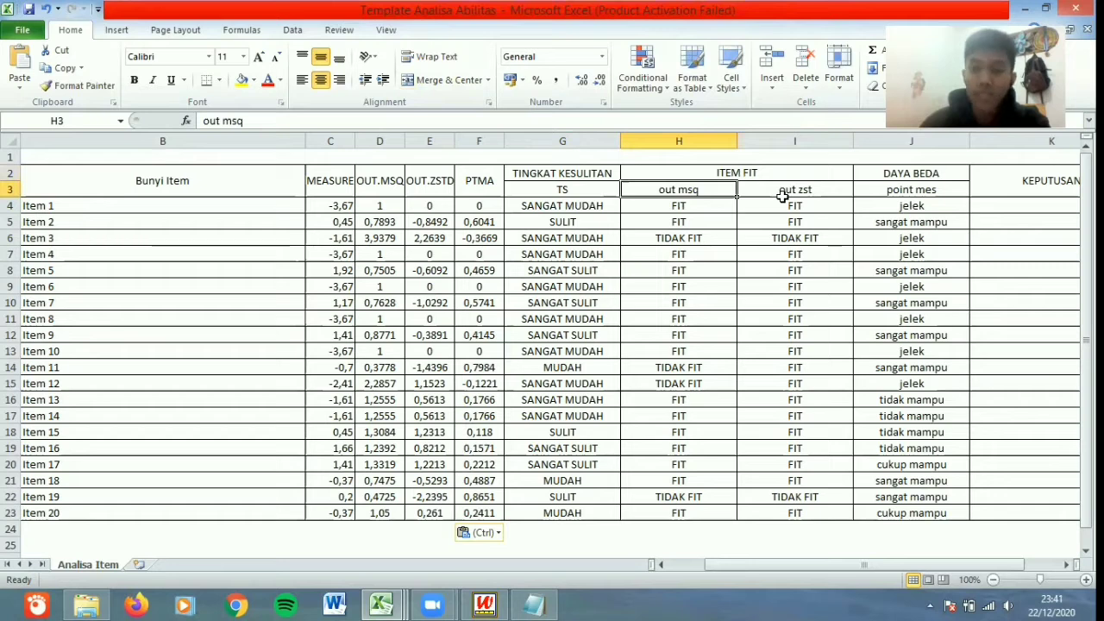
{"action": "left_click", "coordinate": [787, 189]}
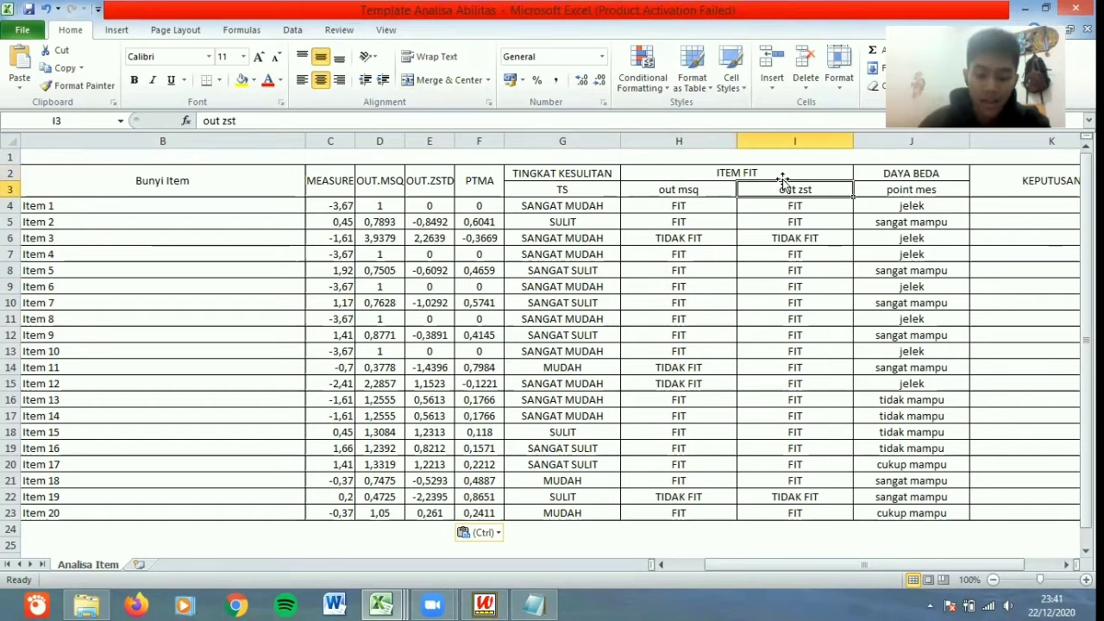
{"action": "left_click", "coordinate": [686, 190]}
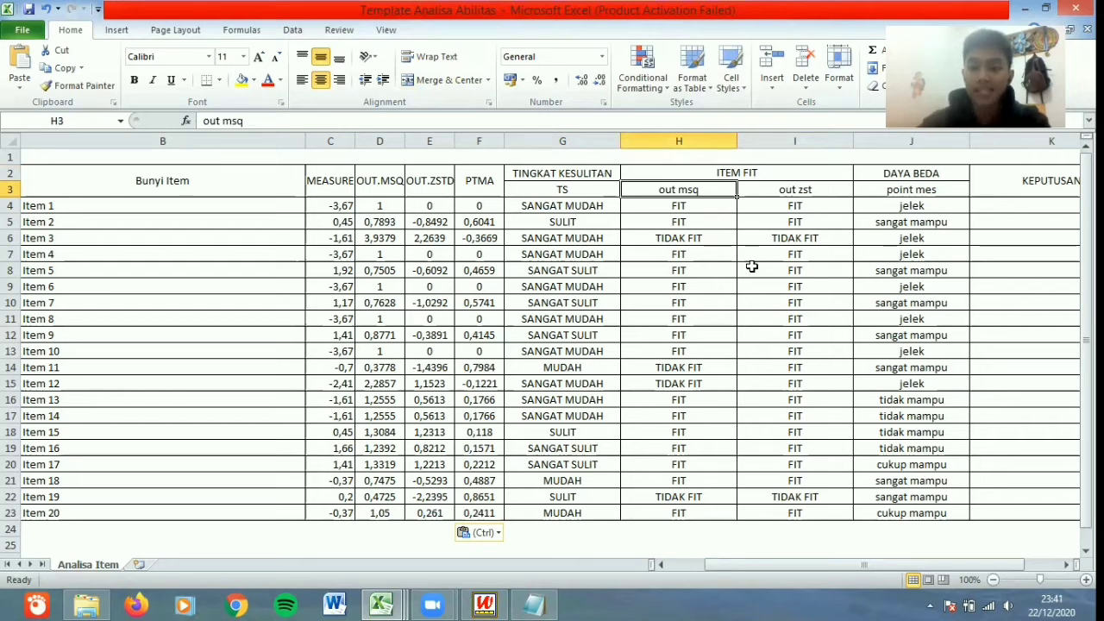
{"action": "left_click", "coordinate": [928, 172]}
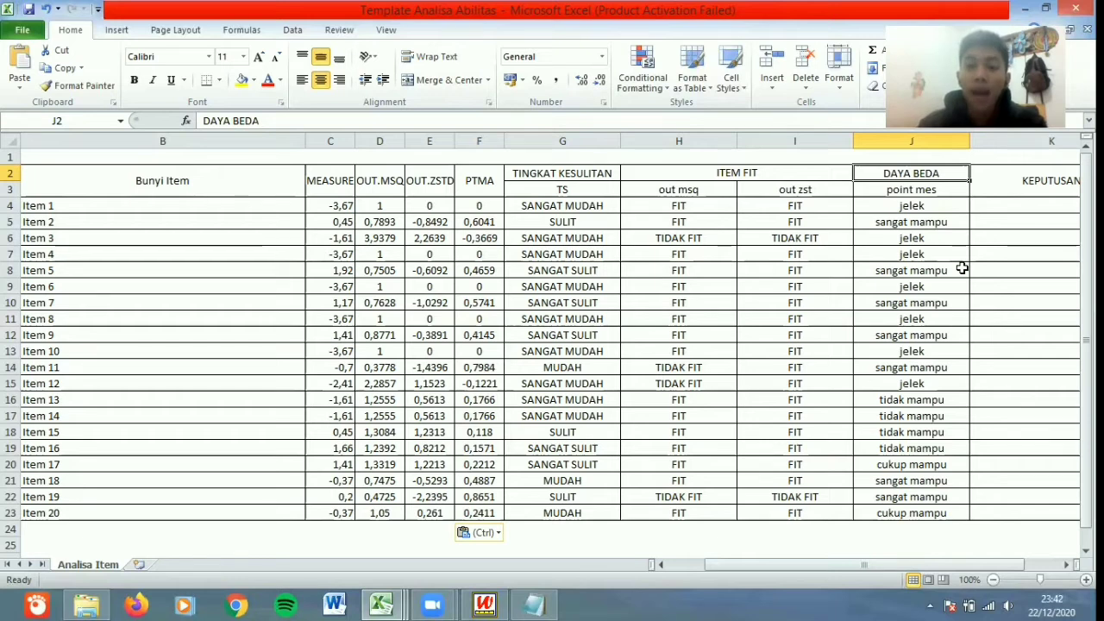
{"action": "left_click", "coordinate": [906, 209]}
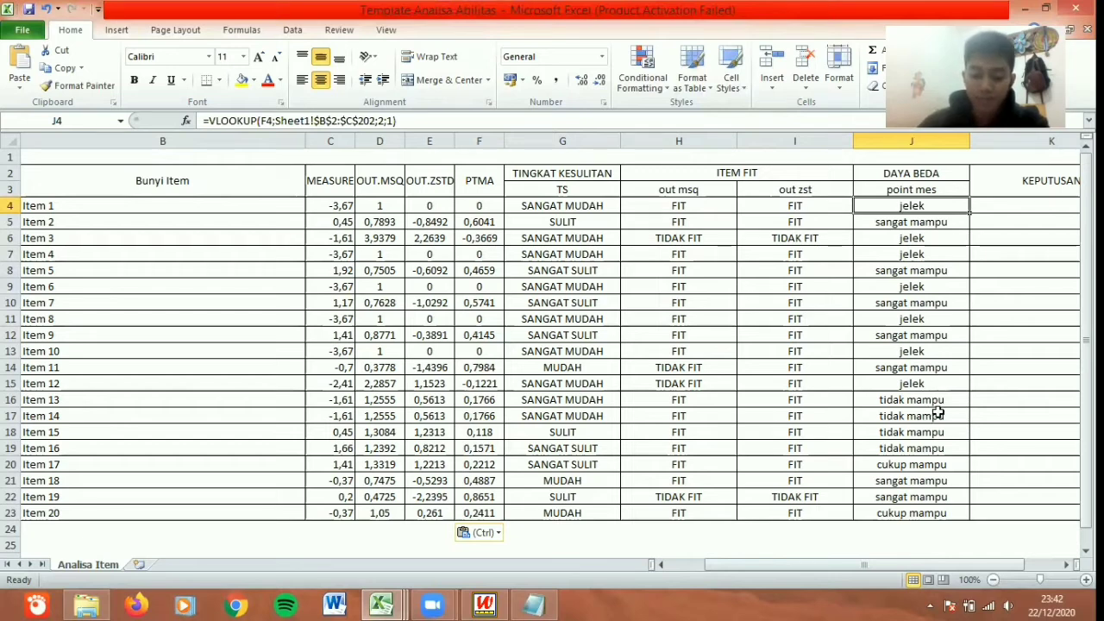
Check Item 1's difficulty, fit, DAYA BEDA and PTMA cells, and enter "buang" as its KEPUTUSAN in K4
{"action": "left_click", "coordinate": [1013, 202]}
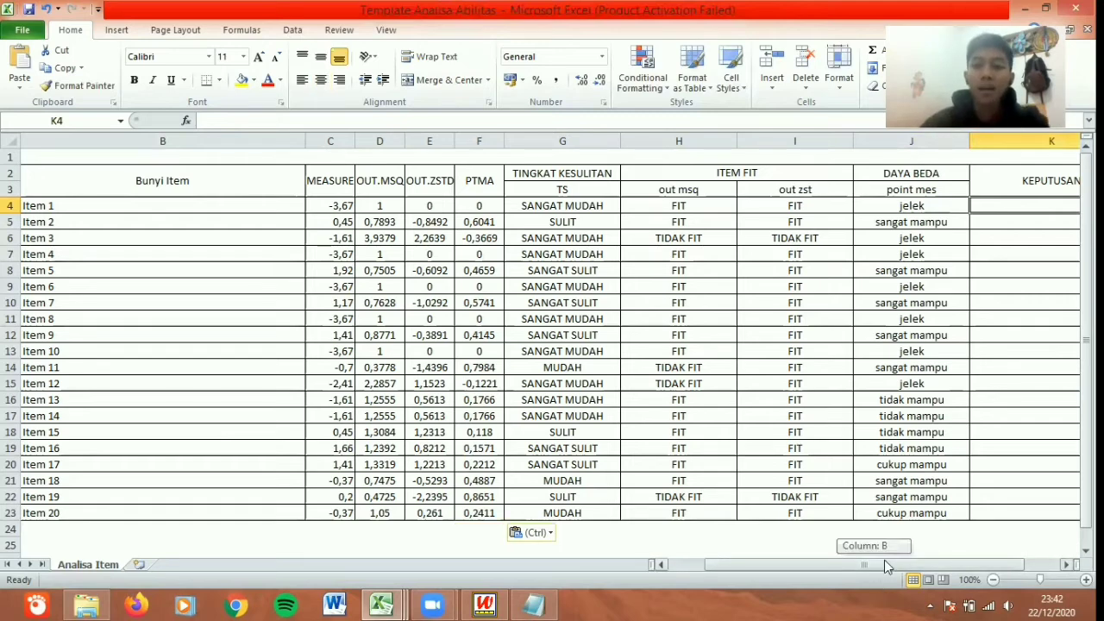
{"action": "left_click_drag", "start_coordinate": [893, 565], "coordinate": [899, 565]}
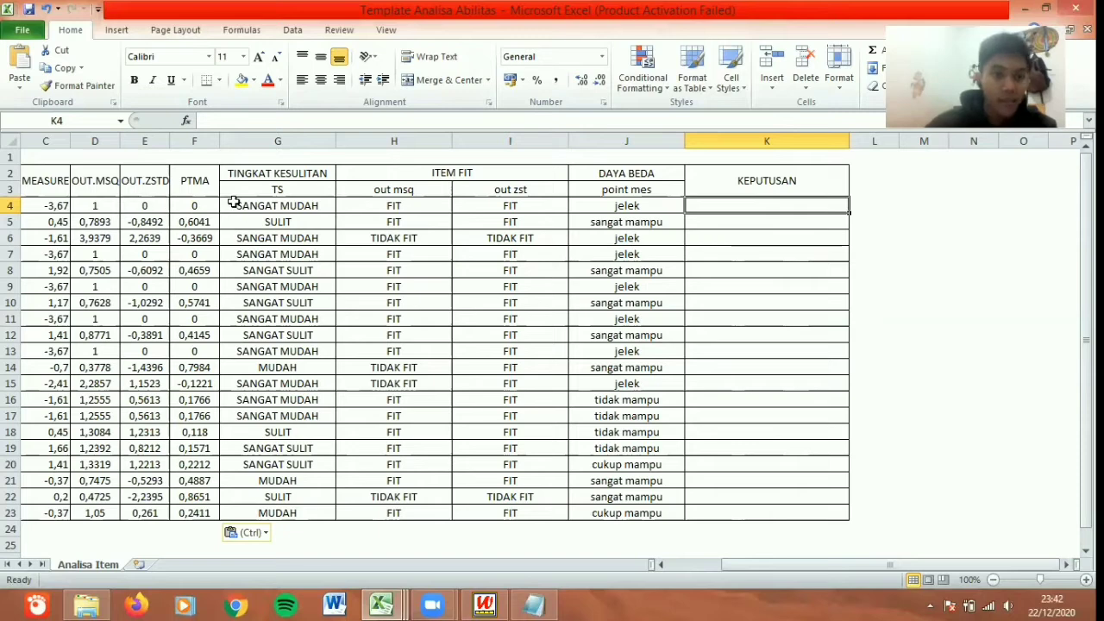
{"action": "left_click", "coordinate": [317, 207]}
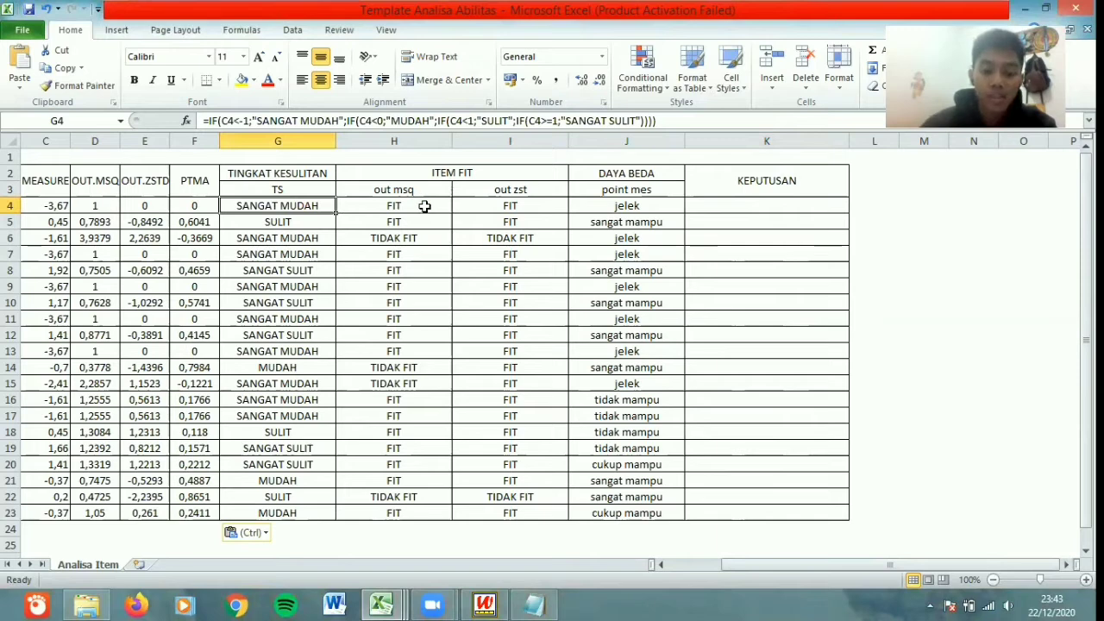
{"action": "key", "text": "Right"}
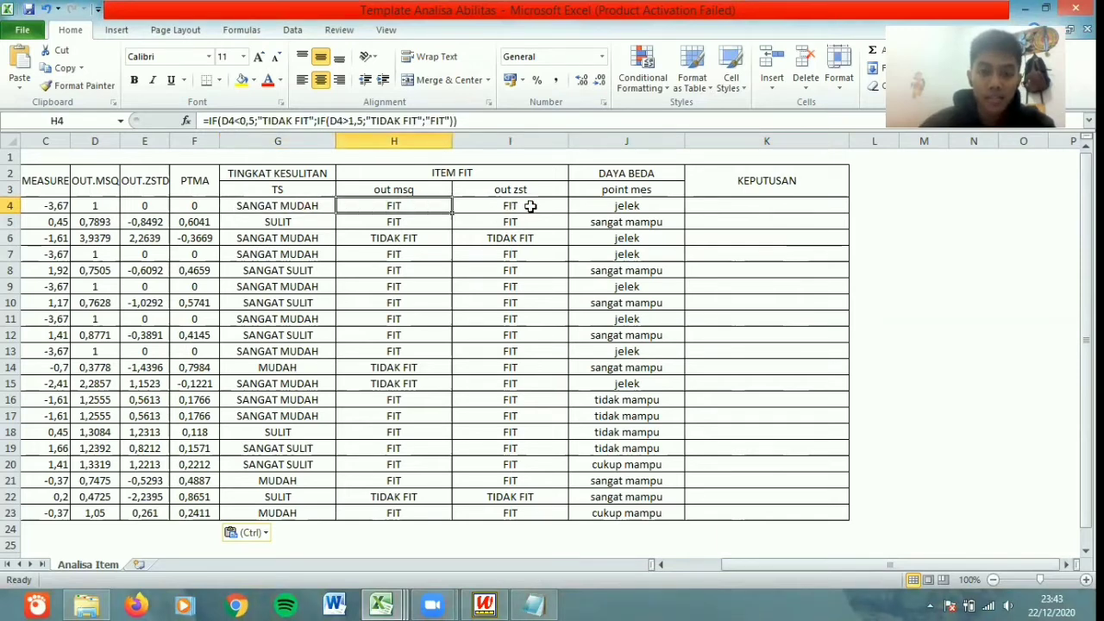
{"action": "key", "text": "Right"}
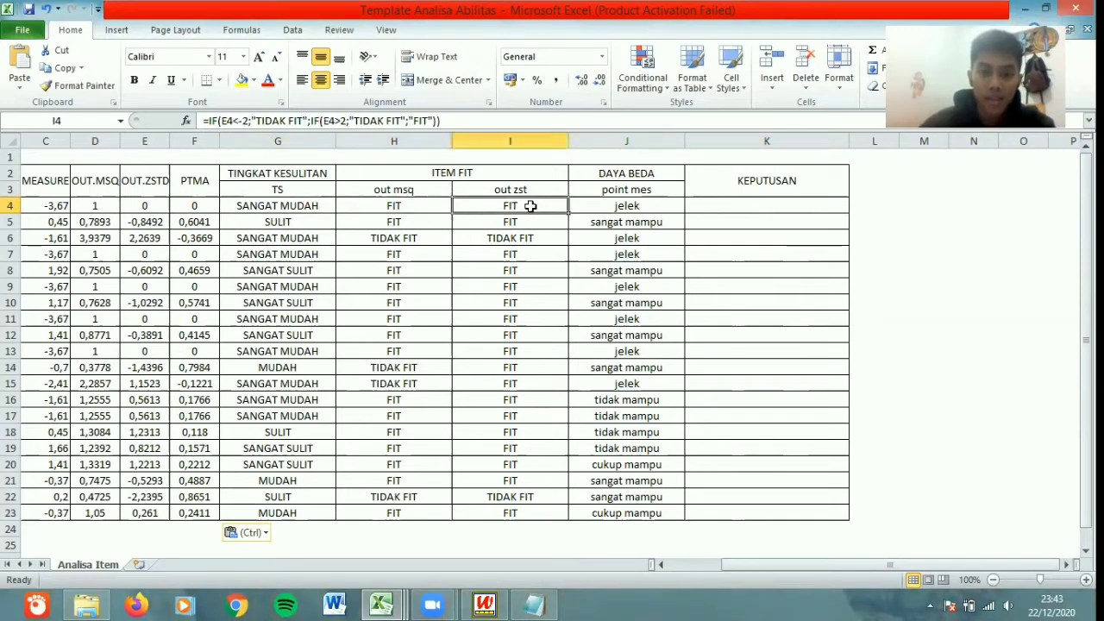
{"action": "left_click", "coordinate": [626, 206]}
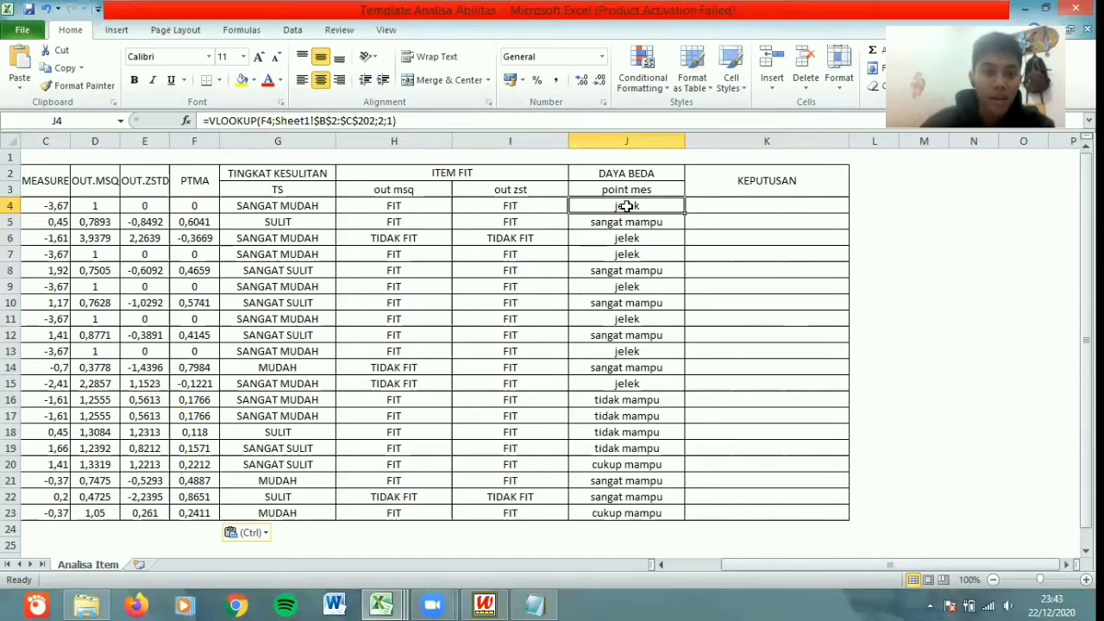
{"action": "left_click", "coordinate": [195, 205]}
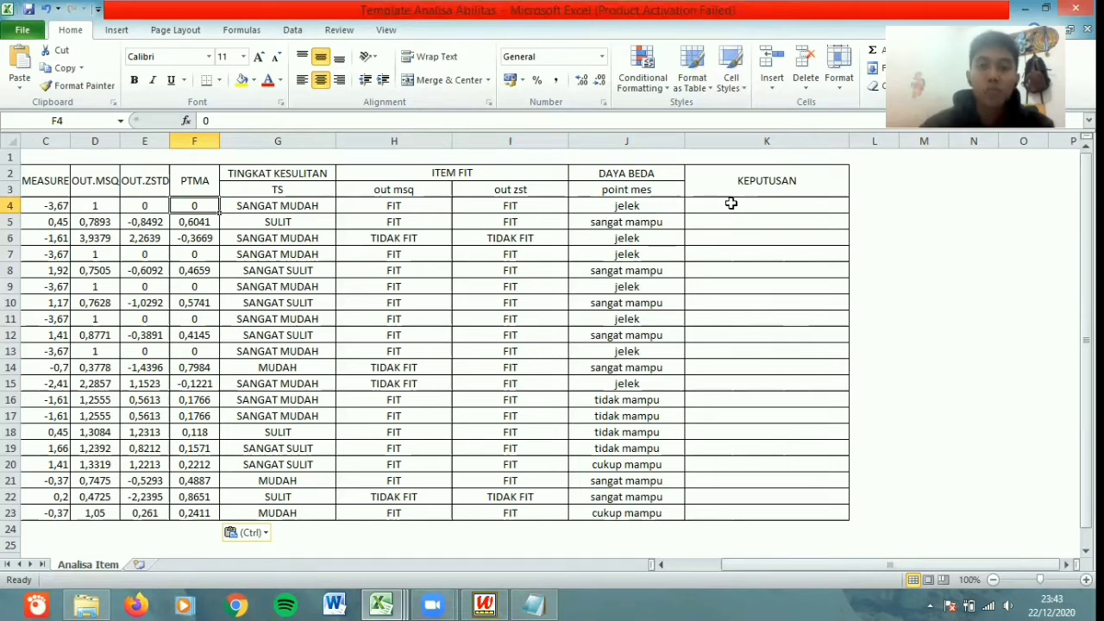
{"action": "left_click", "coordinate": [700, 208]}
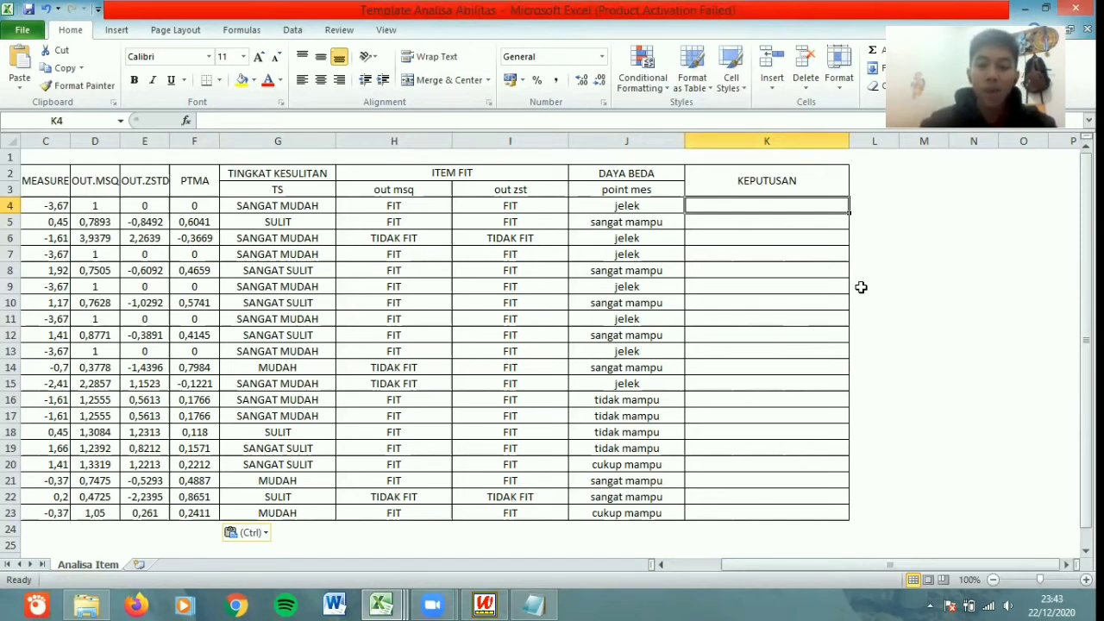
{"action": "type", "text": "buang"}
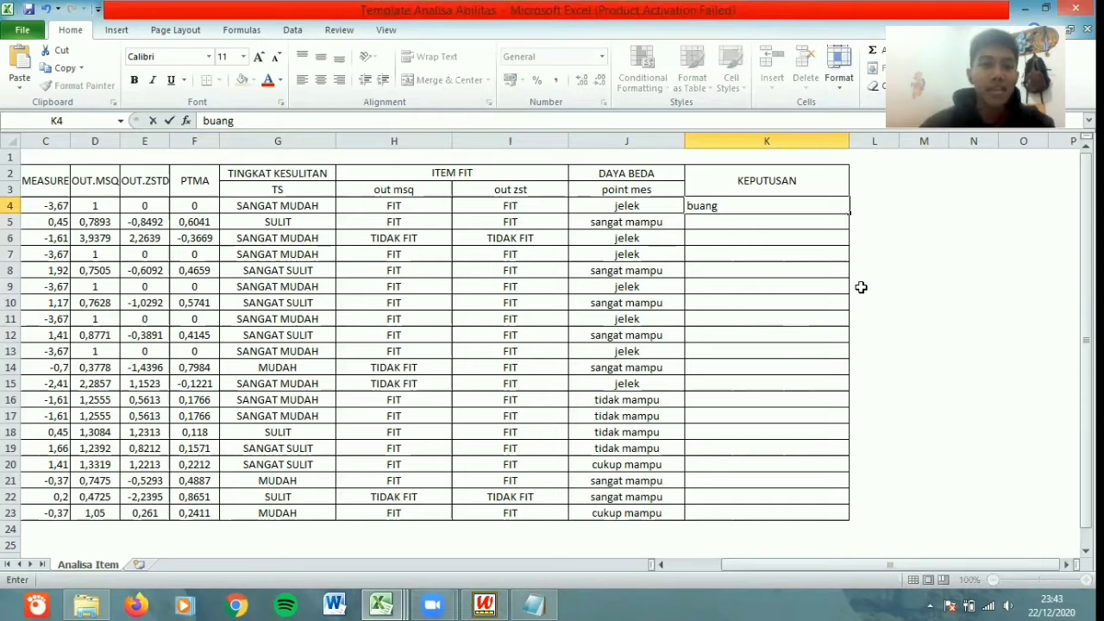
{"action": "key", "text": "Return"}
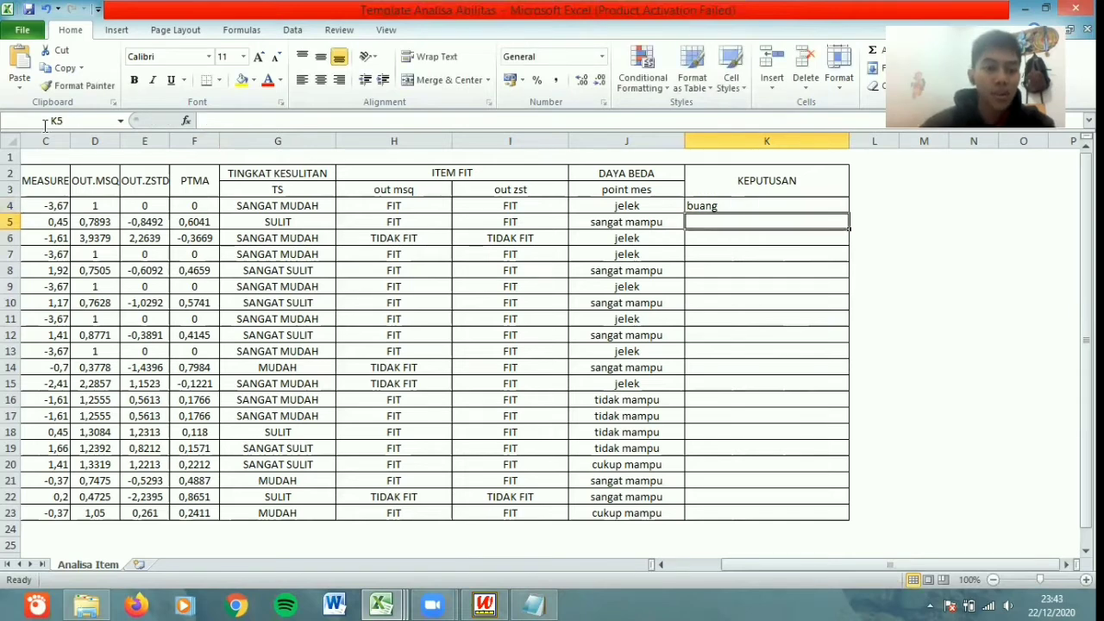
Check Item 2's difficulty, out msq, out zst and DAYA BEDA classifications, and enter "terima/gunakan" as its KEPUTUSAN in K5
{"action": "left_click", "coordinate": [300, 223]}
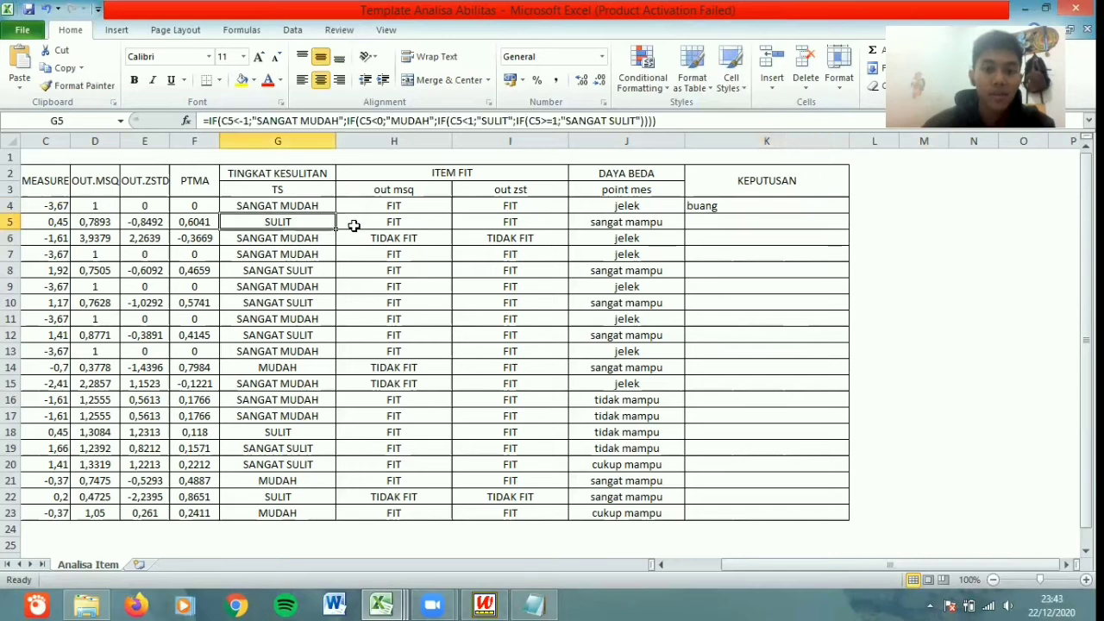
{"action": "left_click", "coordinate": [399, 221]}
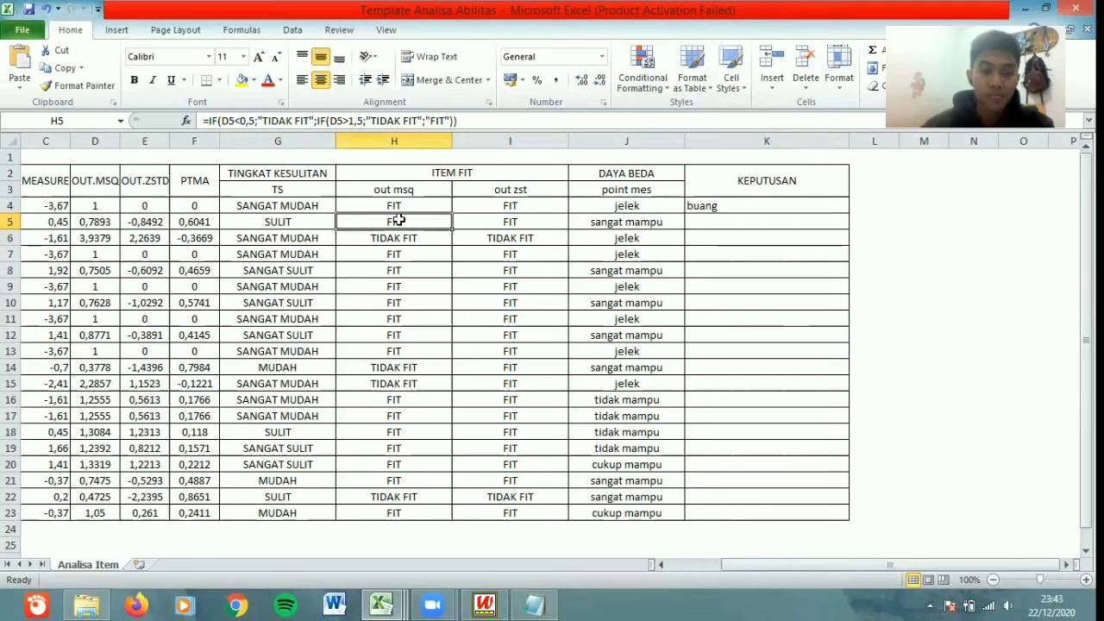
{"action": "left_click", "coordinate": [538, 222]}
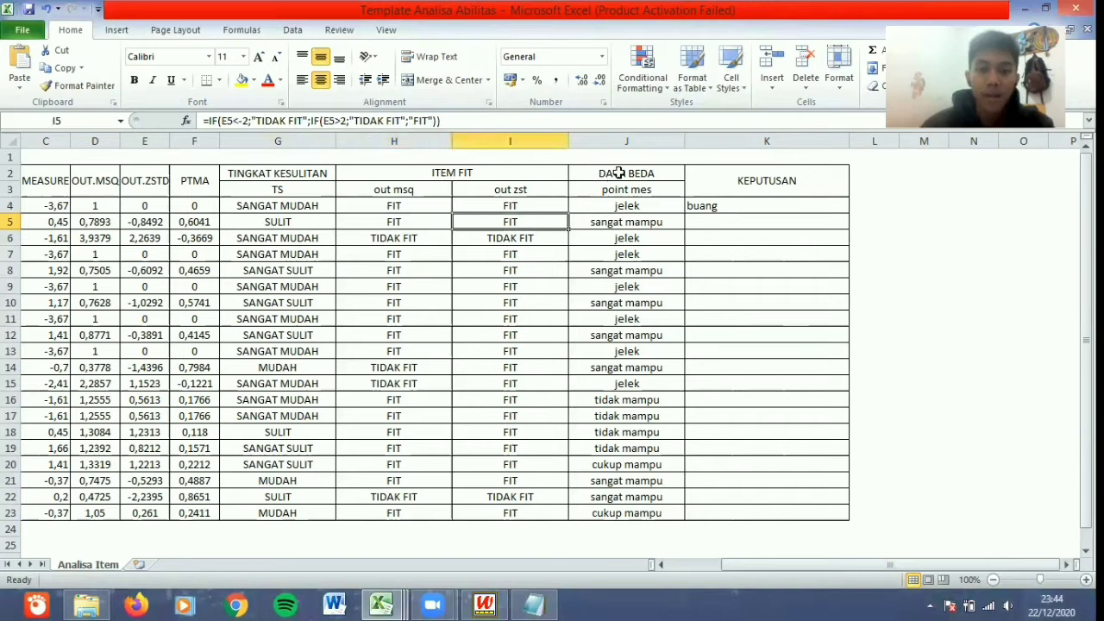
{"action": "left_click", "coordinate": [633, 222]}
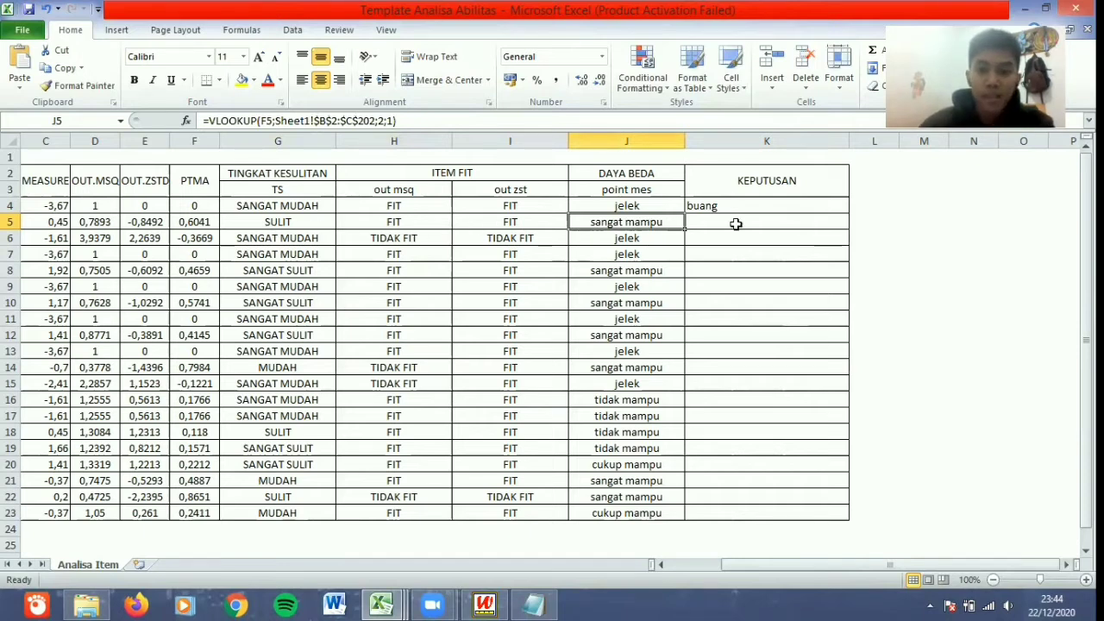
{"action": "key", "text": "Right"}
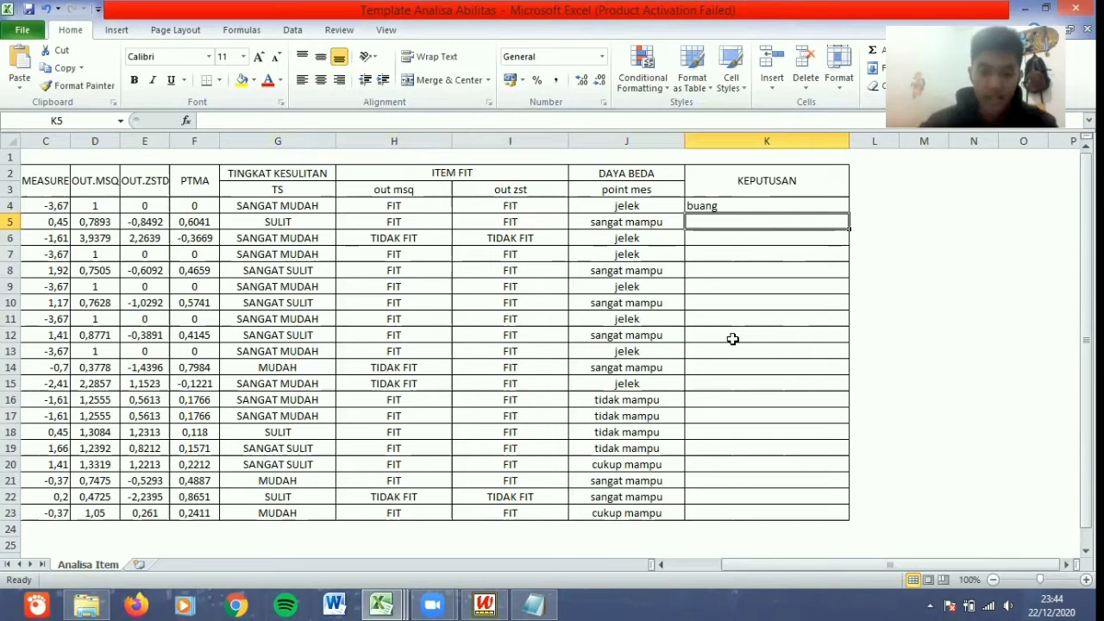
{"action": "type", "text": "t"}
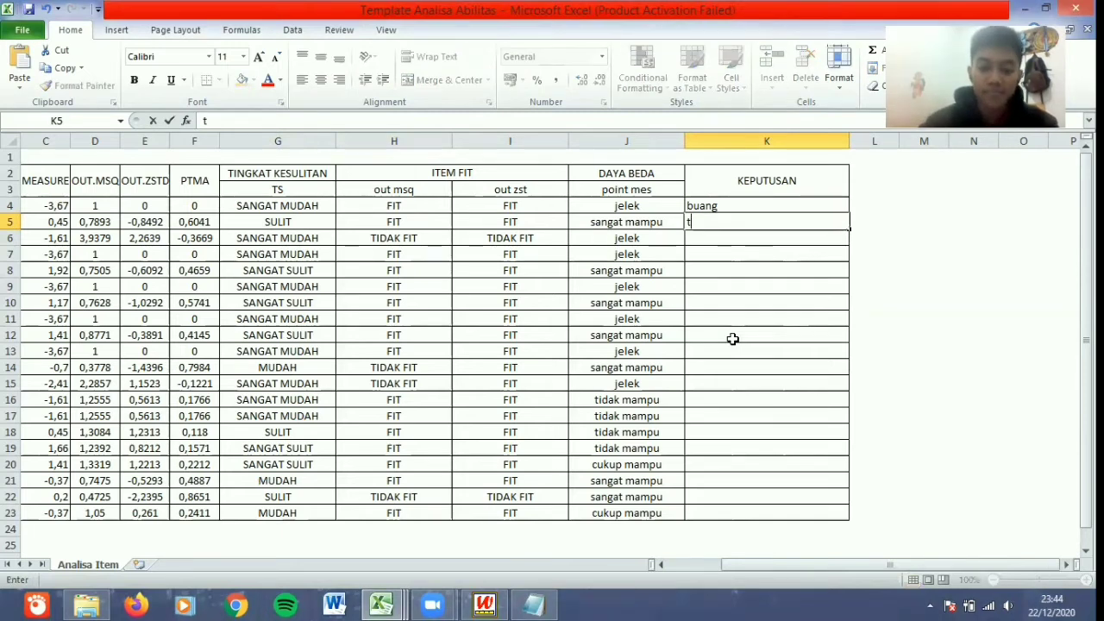
{"action": "type", "text": "erima/g"}
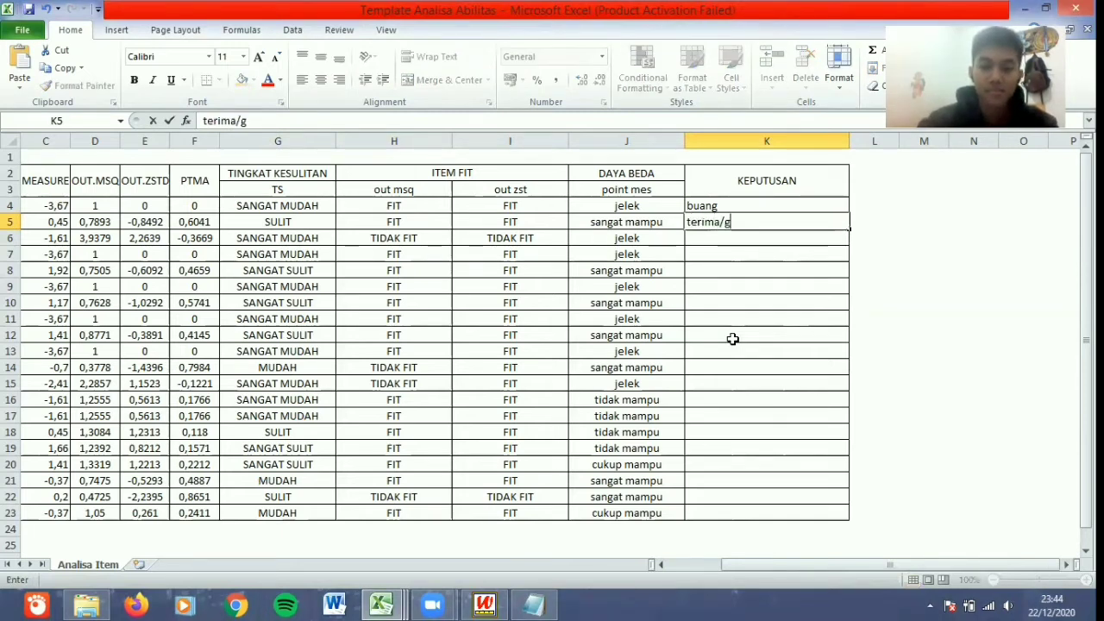
{"action": "type", "text": "unakan"}
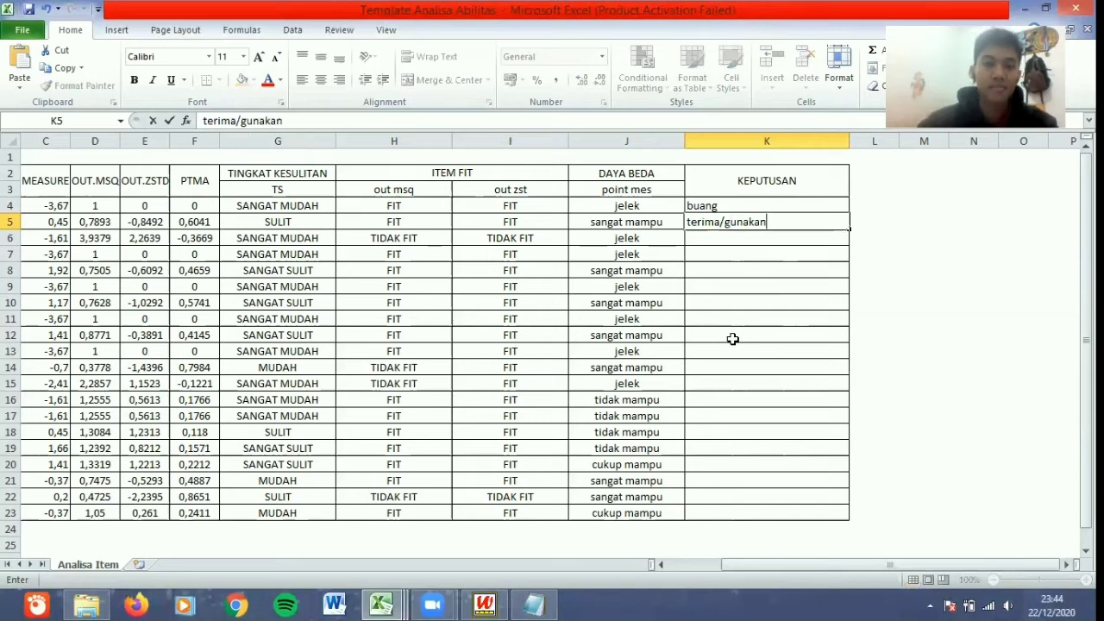
{"action": "left_click", "coordinate": [283, 240]}
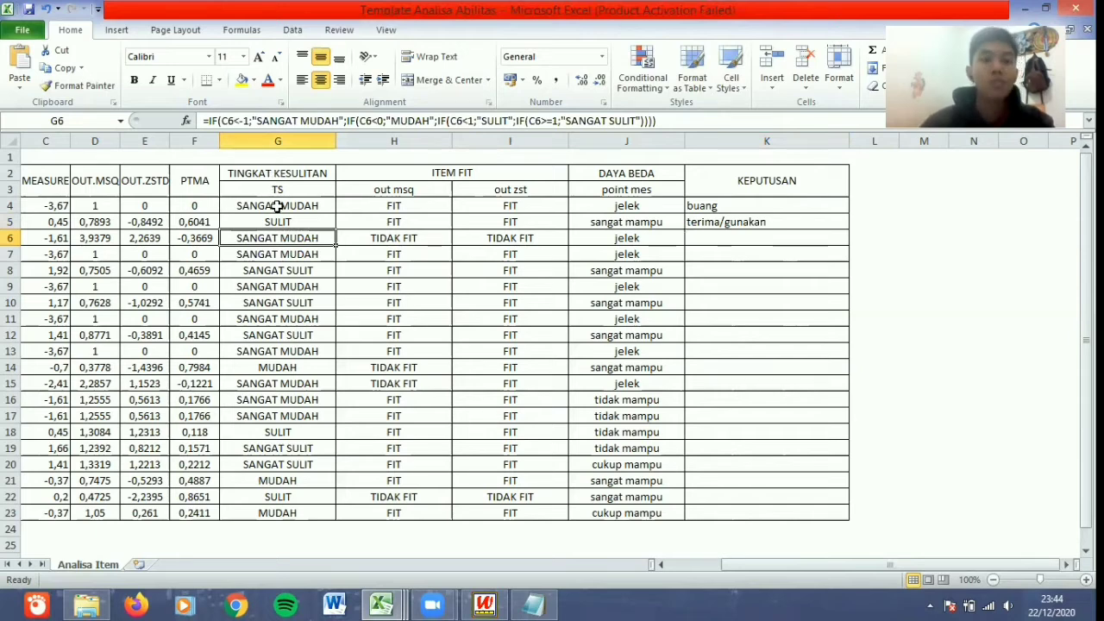
Compare TINGKAT KESULITAN for Items 1 to 3, check Item 3's fit and DAYA BEDA cells, and enter "buang" as its KEPUTUSAN in K6
{"action": "left_click", "coordinate": [276, 206]}
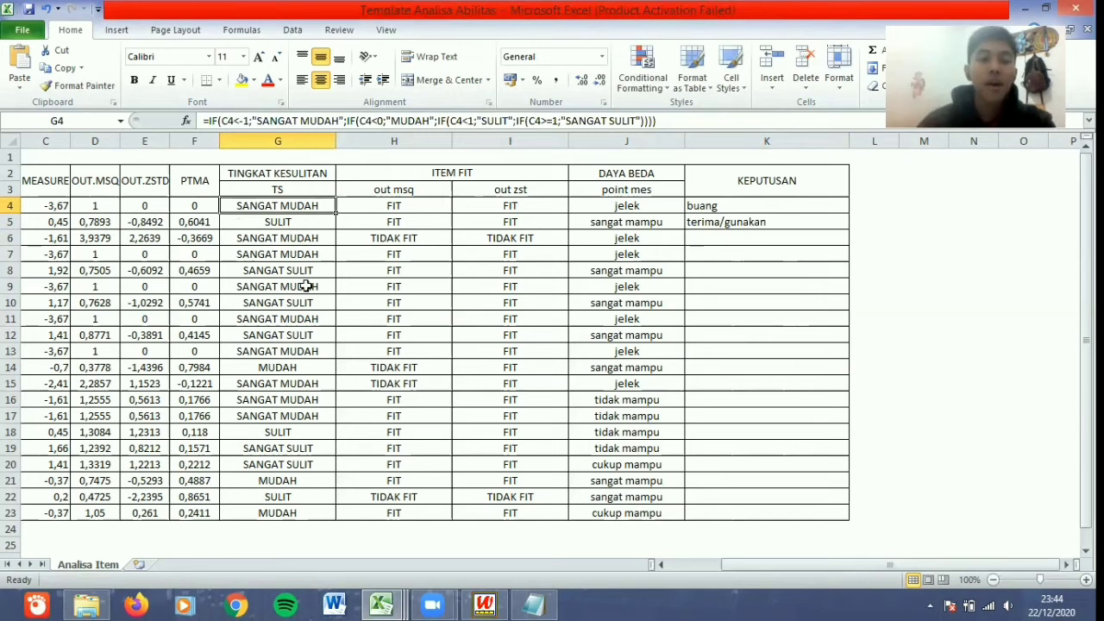
{"action": "key", "text": "Down"}
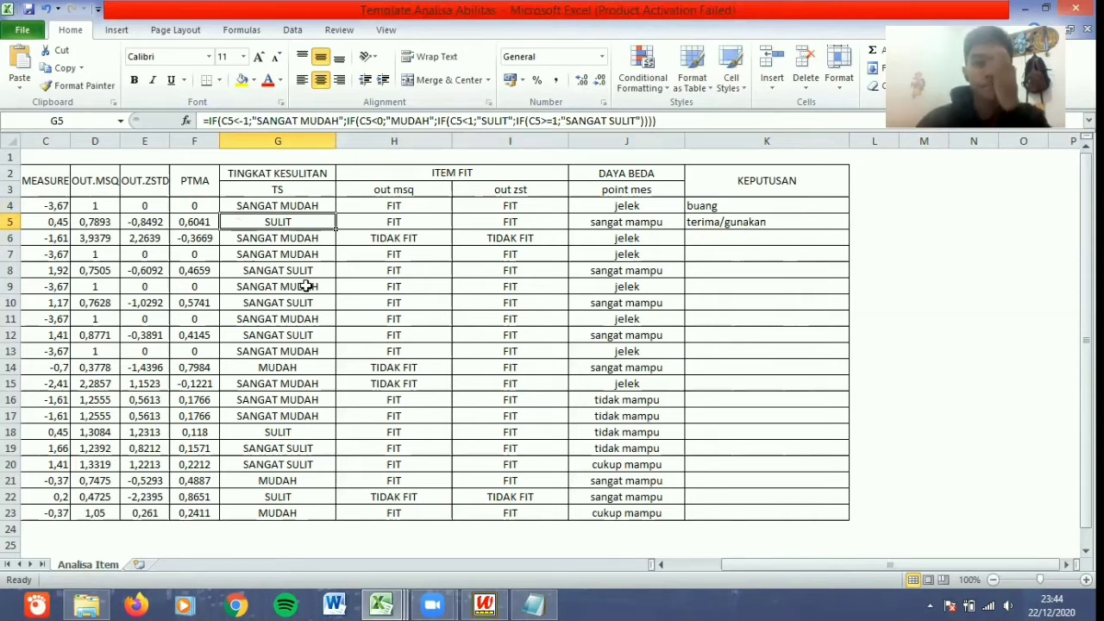
{"action": "left_click", "coordinate": [321, 243]}
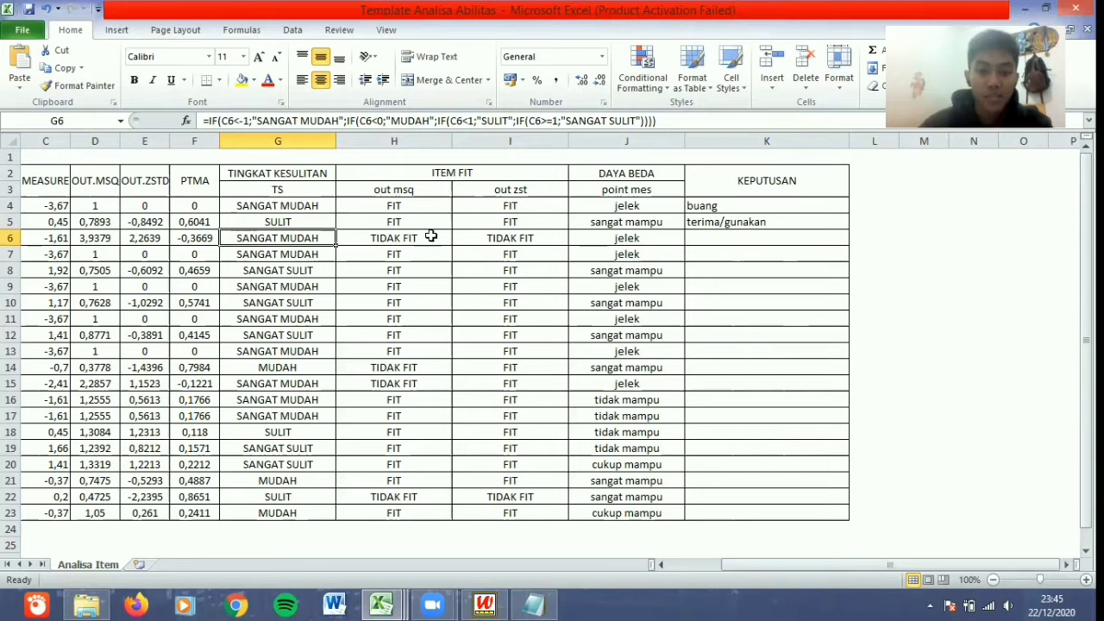
{"action": "left_click", "coordinate": [430, 236]}
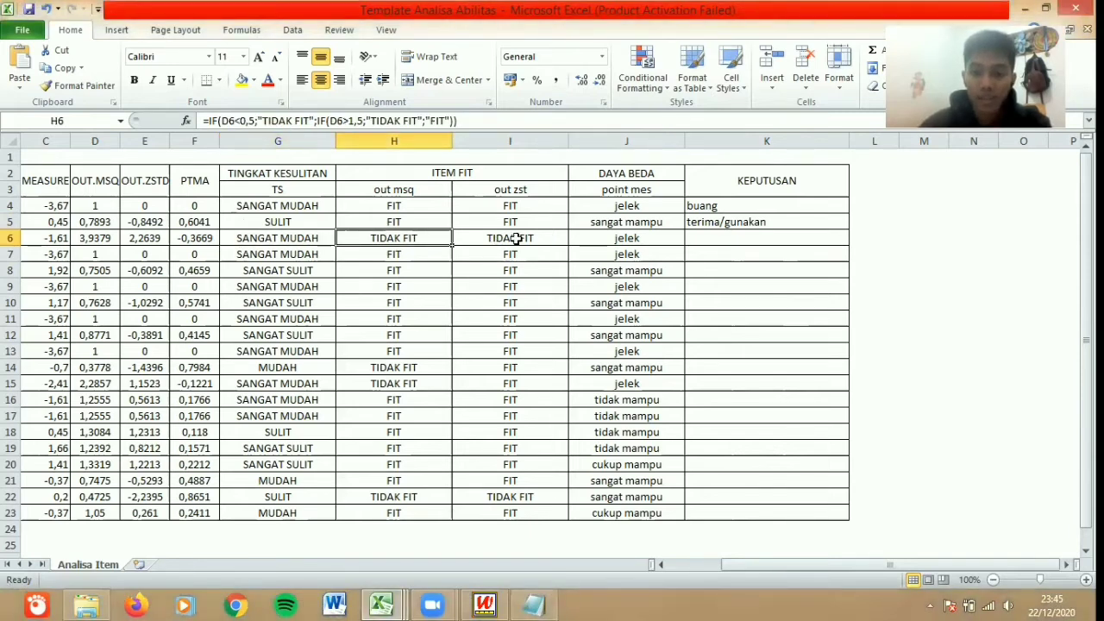
{"action": "left_click", "coordinate": [515, 239]}
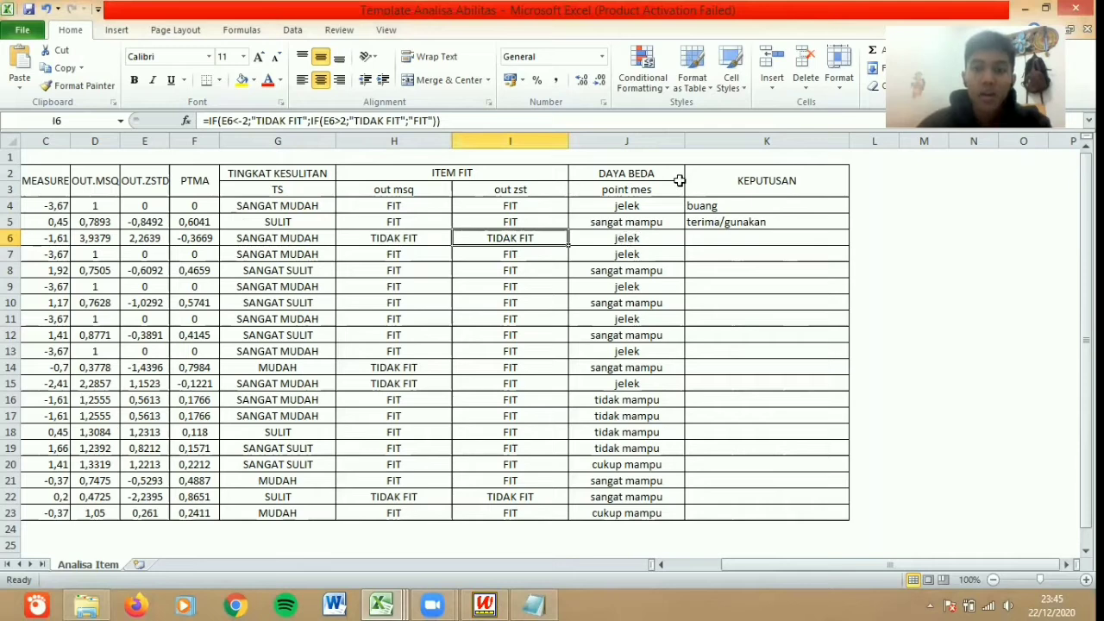
{"action": "left_click", "coordinate": [631, 238]}
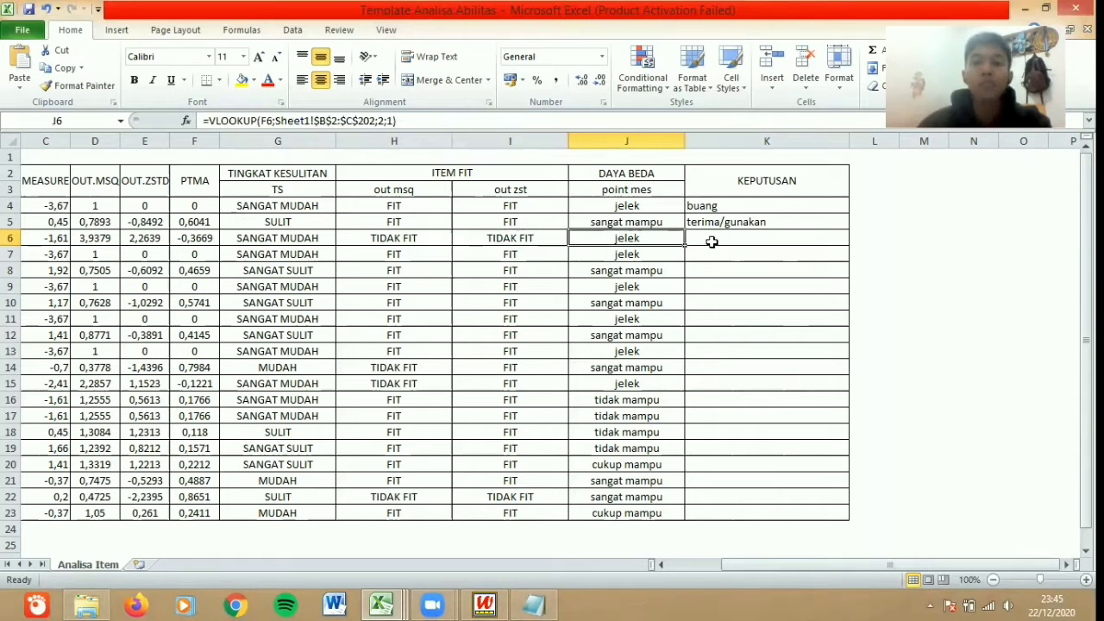
{"action": "left_click", "coordinate": [708, 237]}
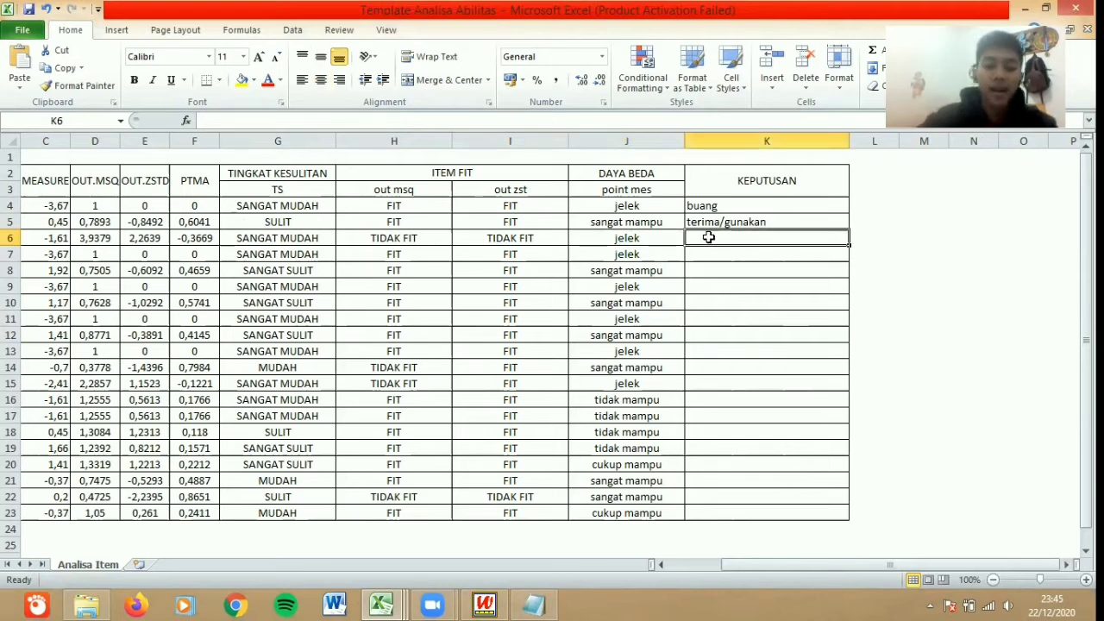
{"action": "type", "text": "buang"}
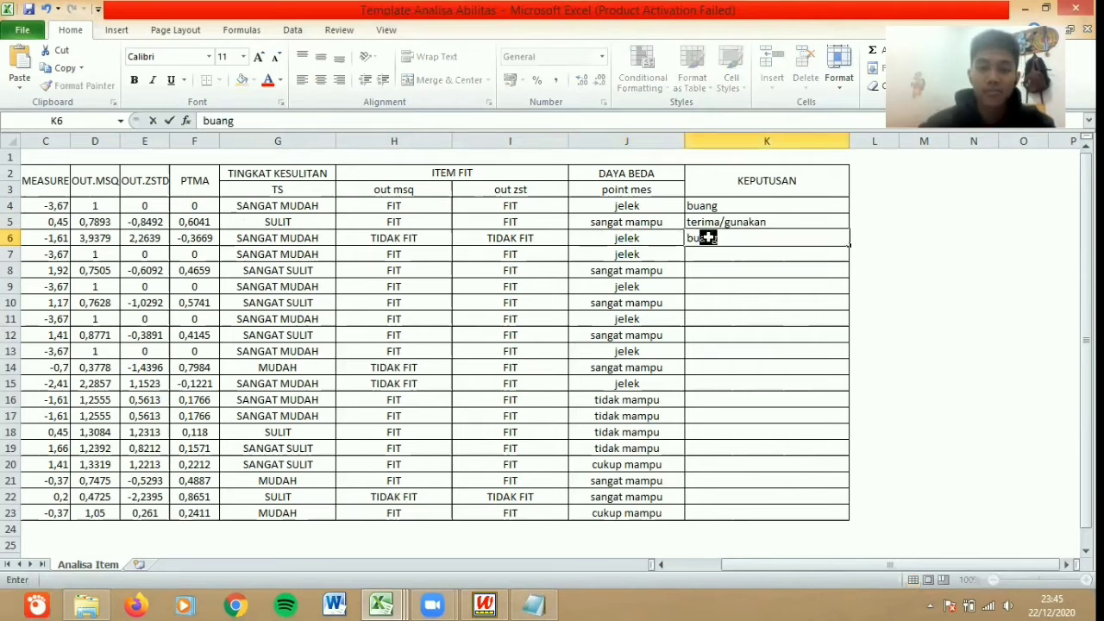
{"action": "key", "text": "Return"}
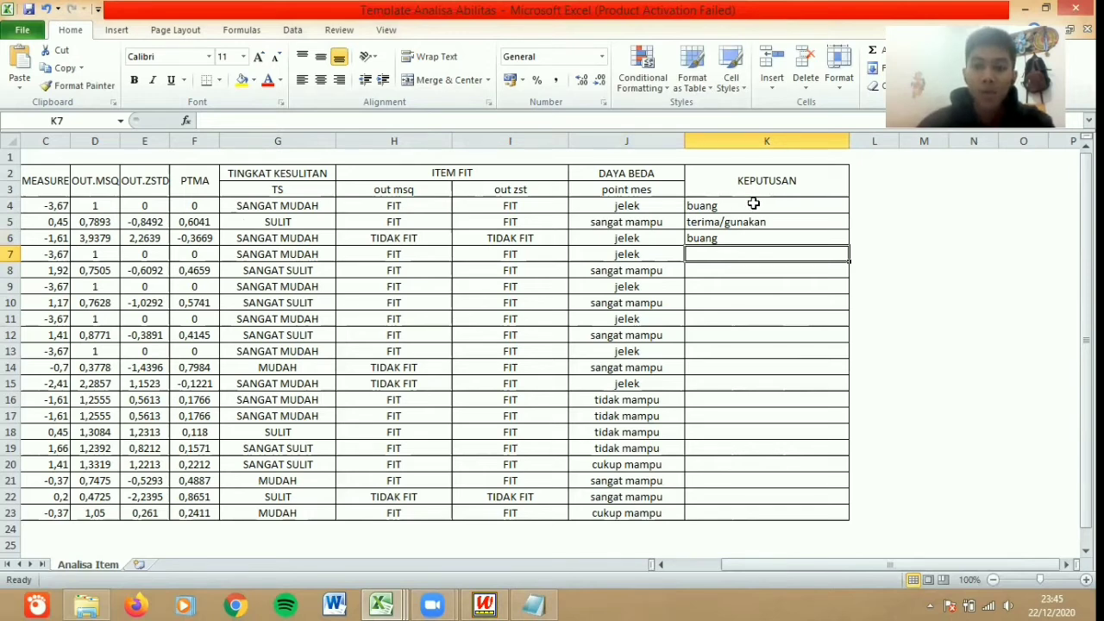
Fill the discarded Item 1 and Item 3 rows with red, from No Item through KEPUTUSAN (A4:K4 and A6:K6)
{"action": "left_click_drag", "start_coordinate": [753, 204], "coordinate": [505, 202]}
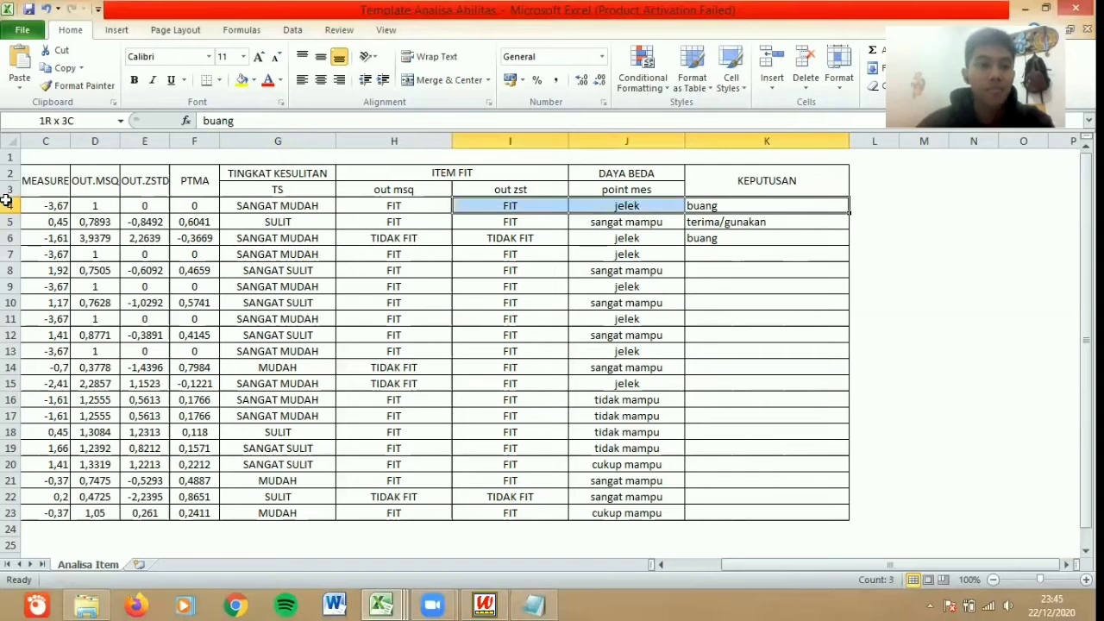
{"action": "left_click_drag", "start_coordinate": [31, 201], "coordinate": [16, 204]}
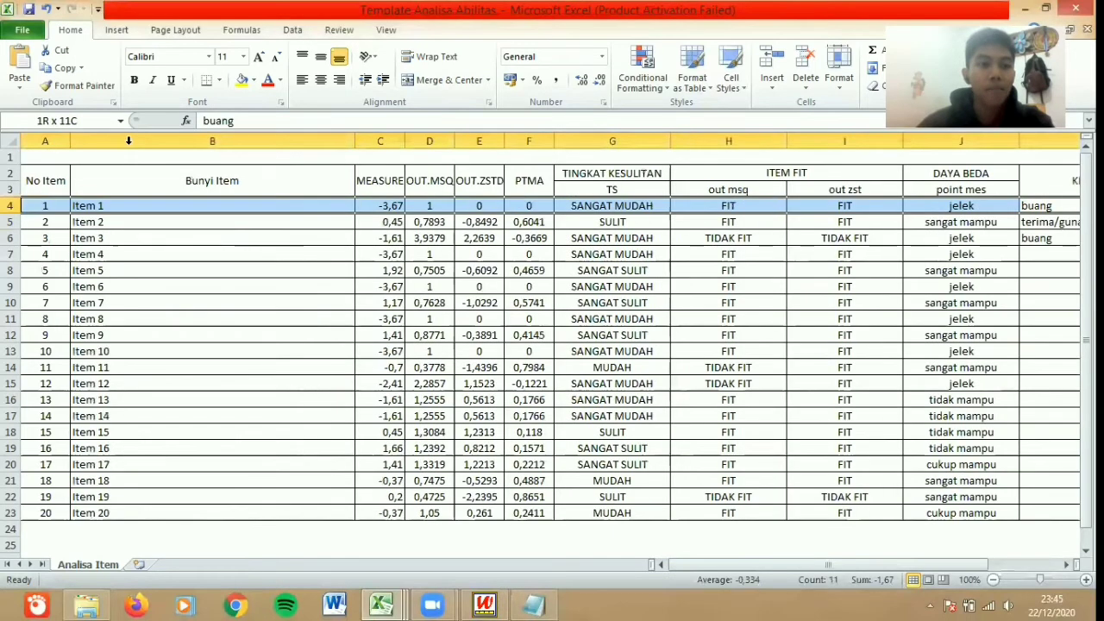
{"action": "left_click", "coordinate": [252, 79]}
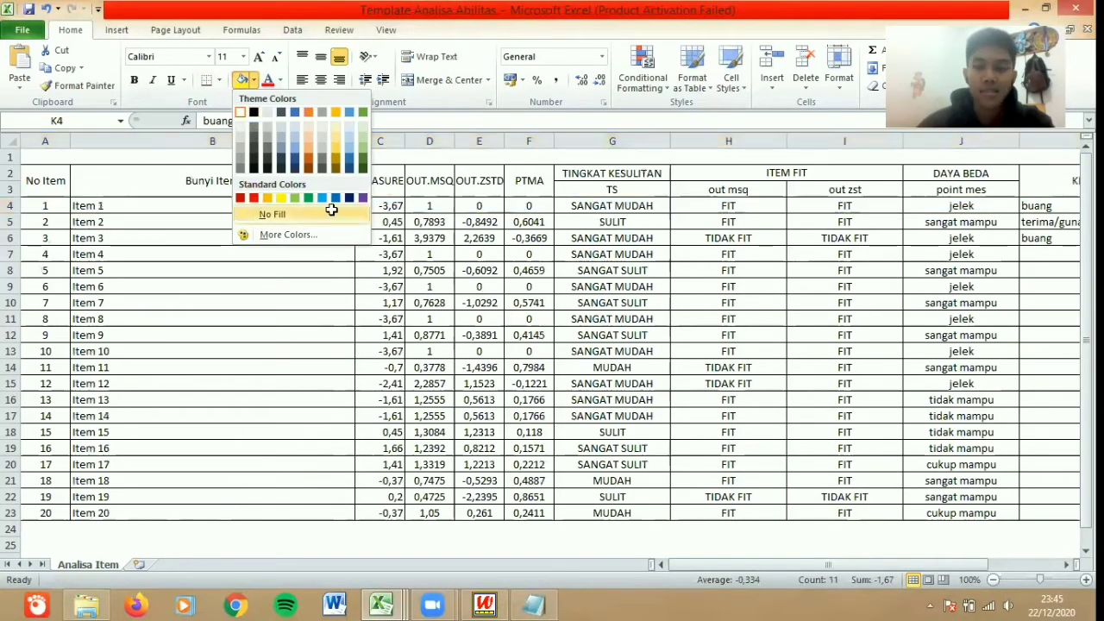
{"action": "left_click", "coordinate": [537, 259]}
{"action": "left_click", "coordinate": [562, 239]}
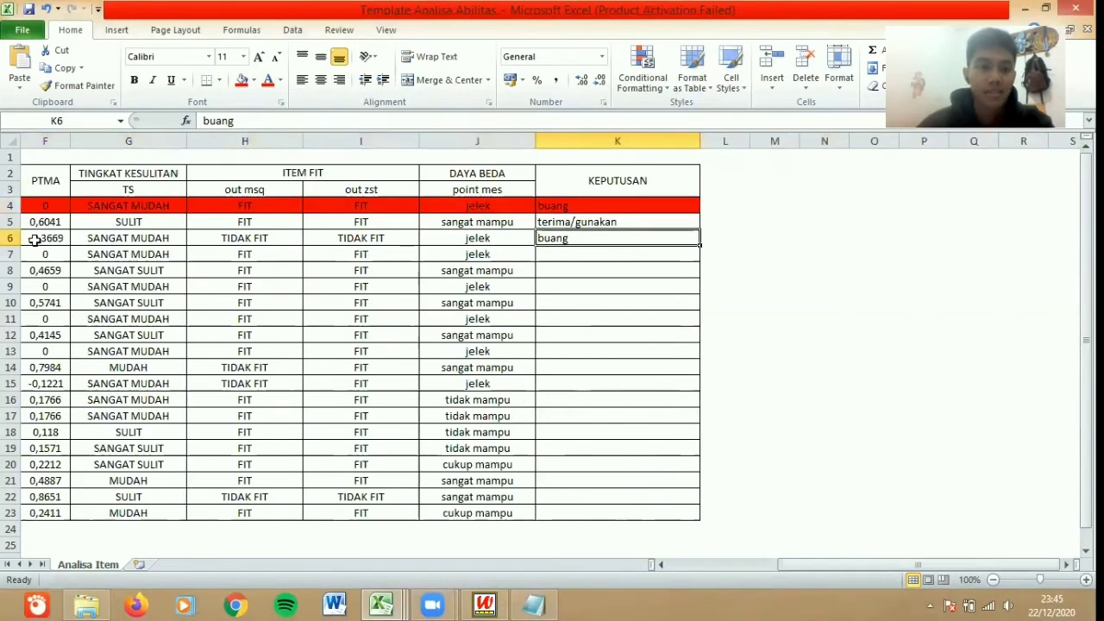
{"action": "left_click_drag", "start_coordinate": [54, 239], "coordinate": [17, 239]}
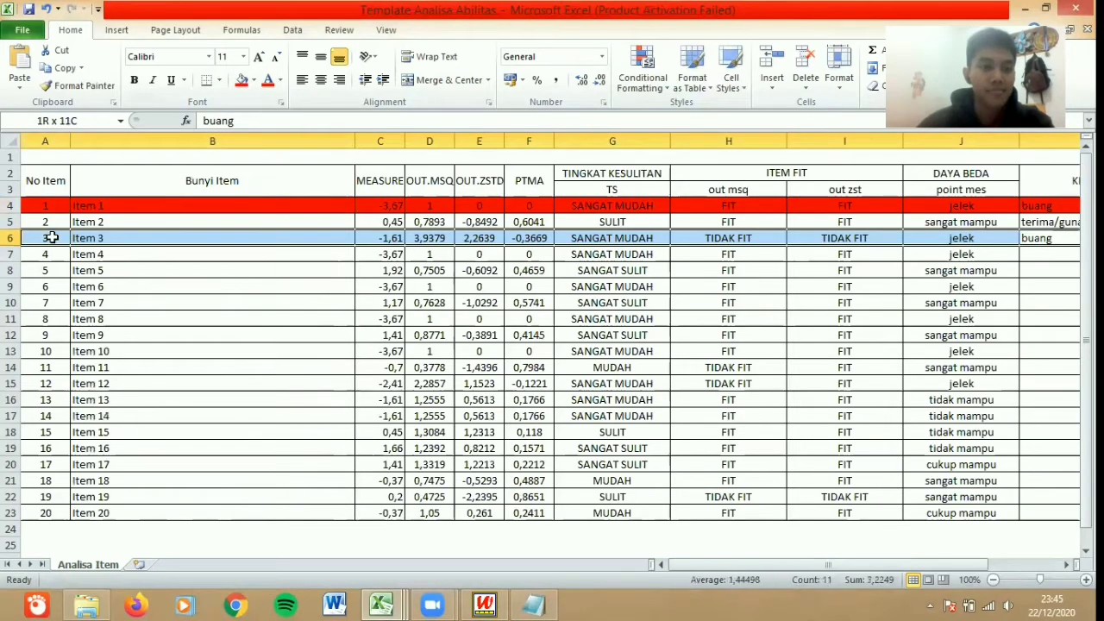
{"action": "left_click", "coordinate": [242, 78]}
{"action": "scroll", "coordinate": [481, 259], "scroll_direction": "right", "scroll_amount": 2}
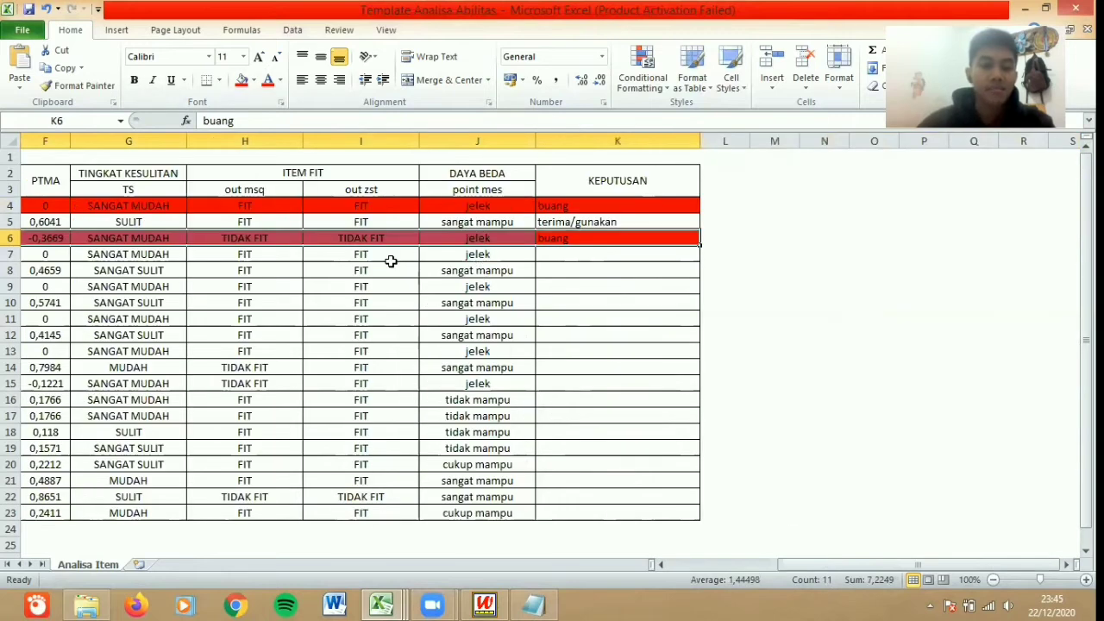
Check Item 4's TINGKAT KESULITAN, out msq and out zst classifications, and enter "buang" as its KEPUTUSAN in K7
{"action": "left_click", "coordinate": [68, 255]}
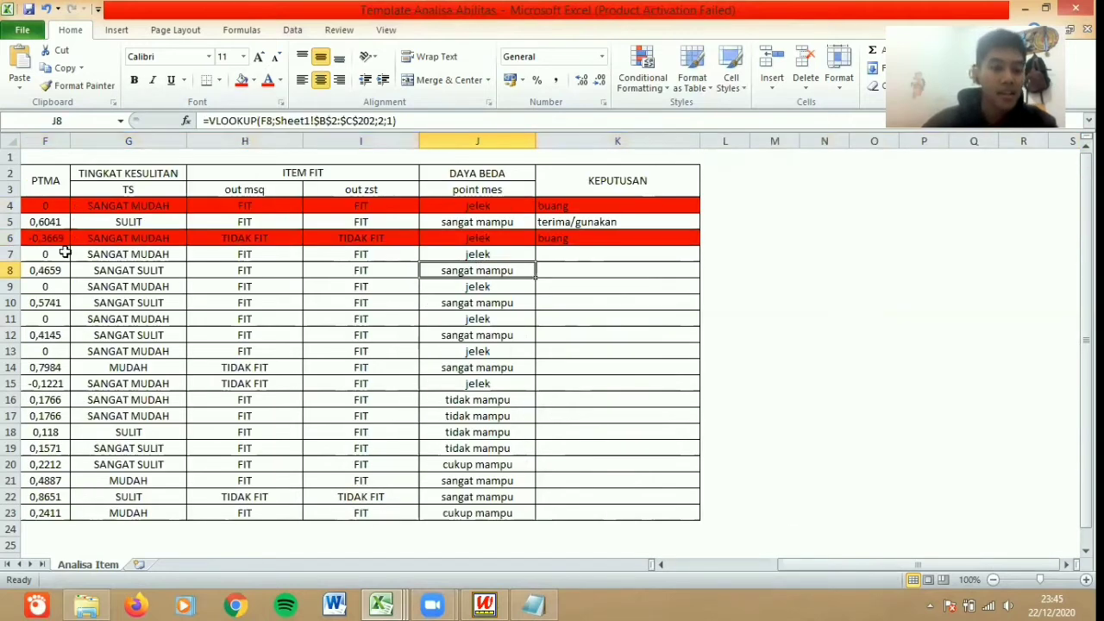
{"action": "left_click", "coordinate": [121, 256]}
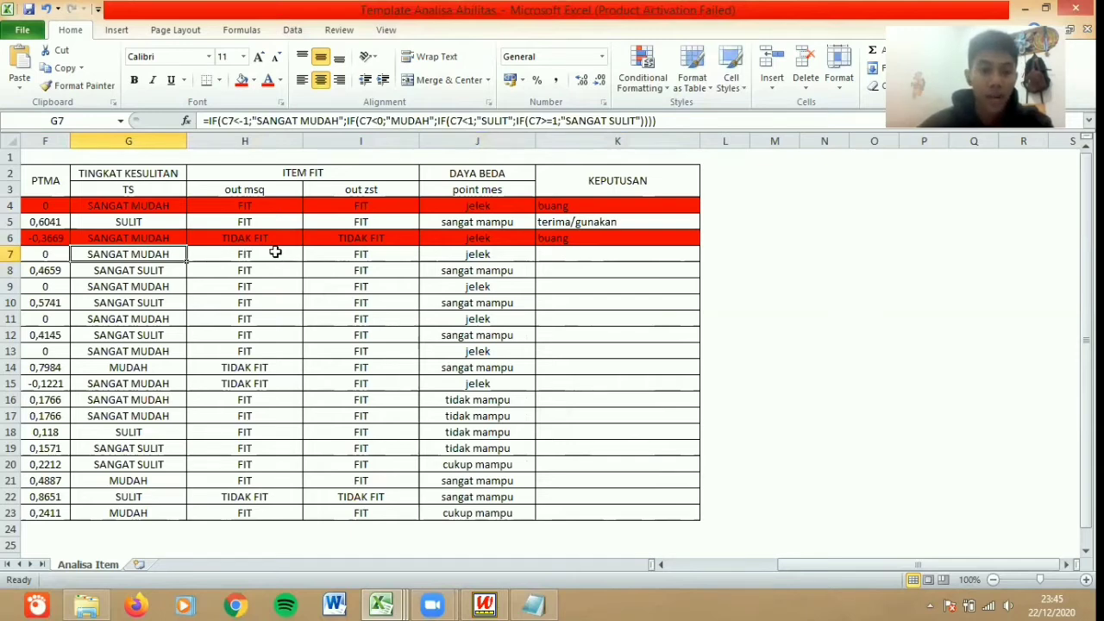
{"action": "key", "text": "Right"}
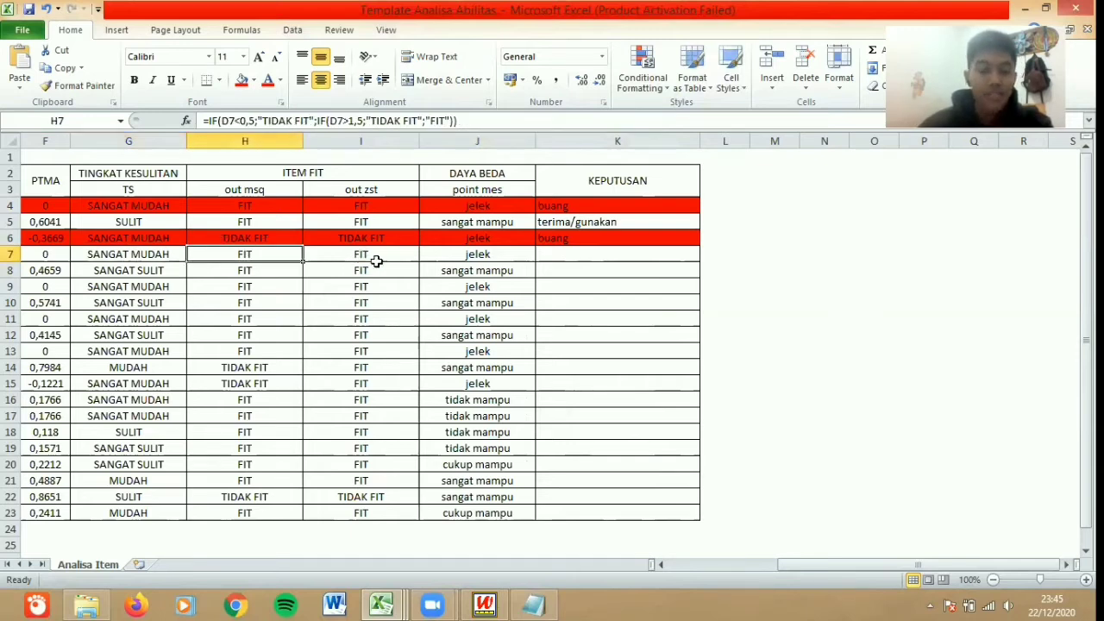
{"action": "key", "text": "Right"}
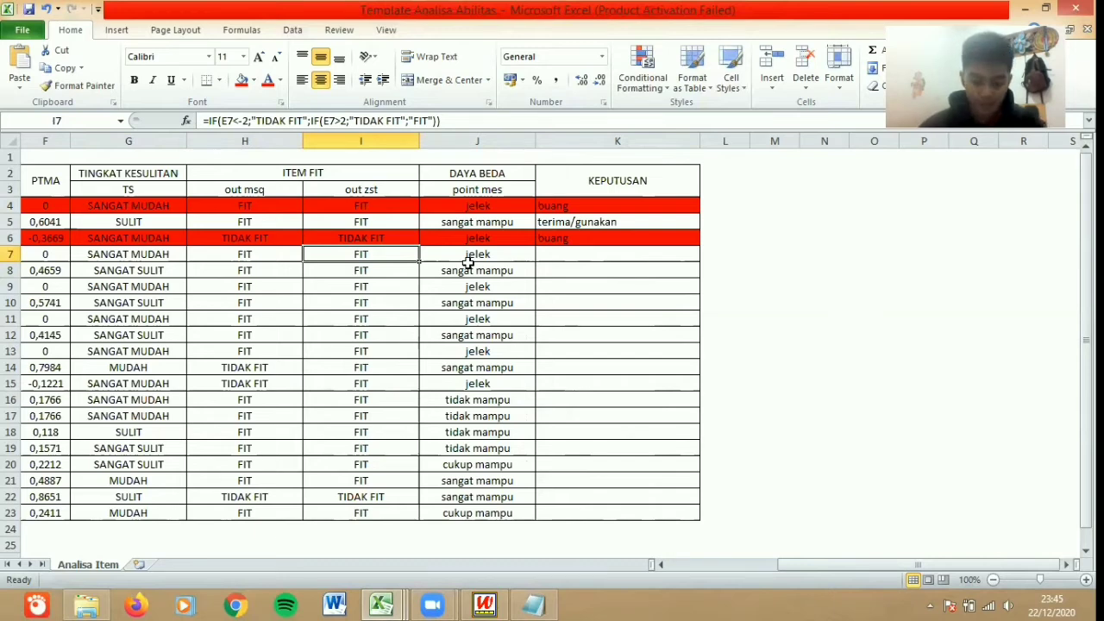
{"action": "left_click", "coordinate": [555, 256]}
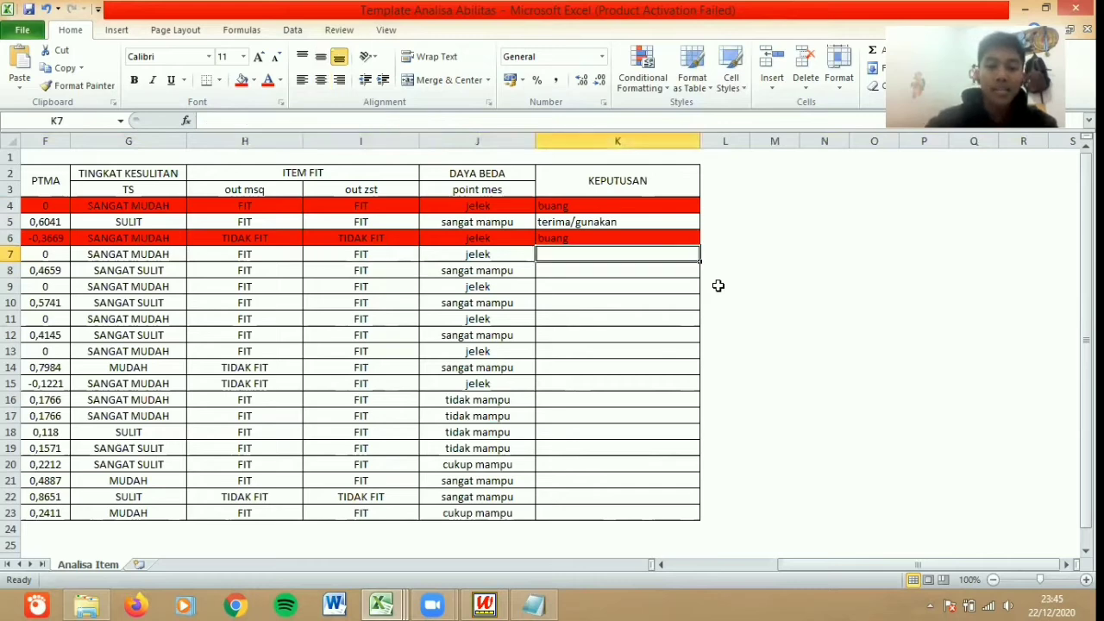
{"action": "type", "text": "bu"}
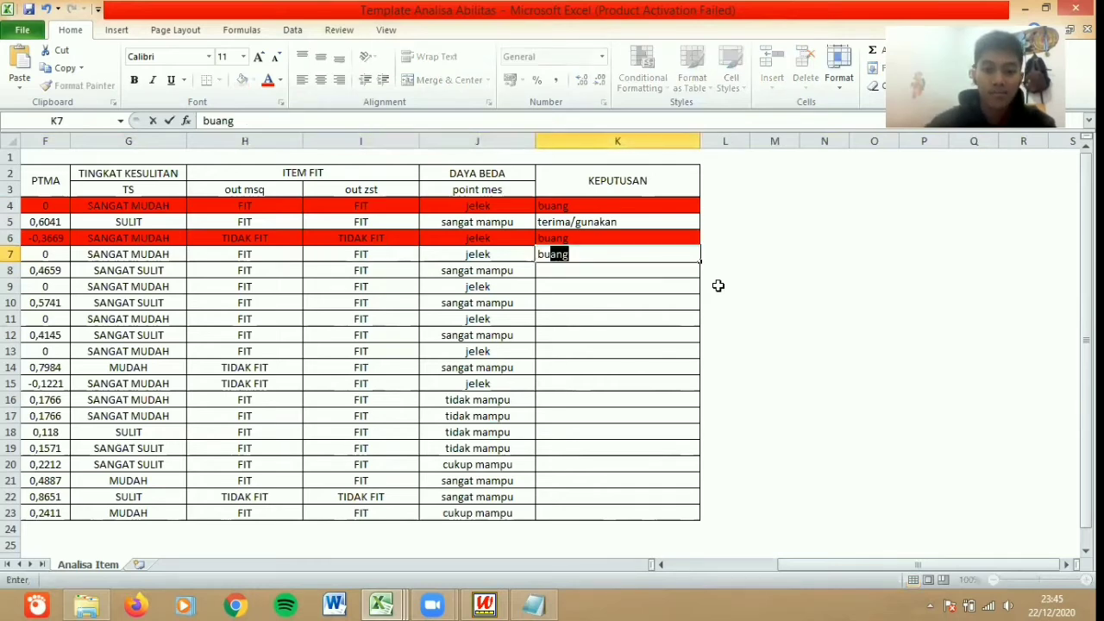
{"action": "key", "text": "Return"}
Fill the Item 4 row with red from No Item through KEPUTUSAN (A7:K7)
{"action": "key", "text": "Up"}
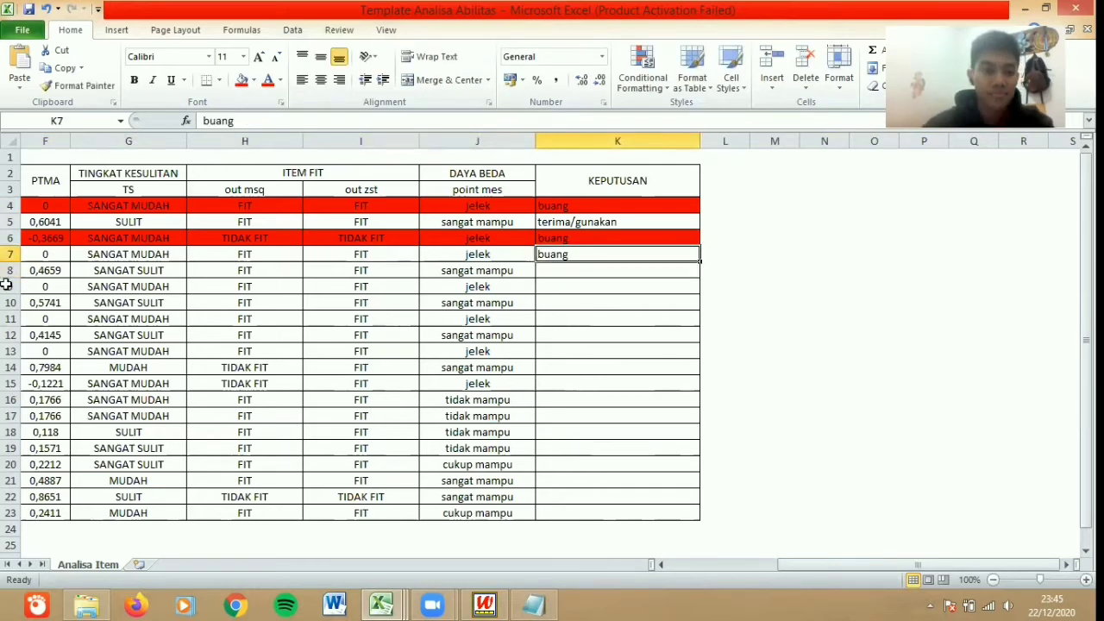
{"action": "key", "text": "shift+Home"}
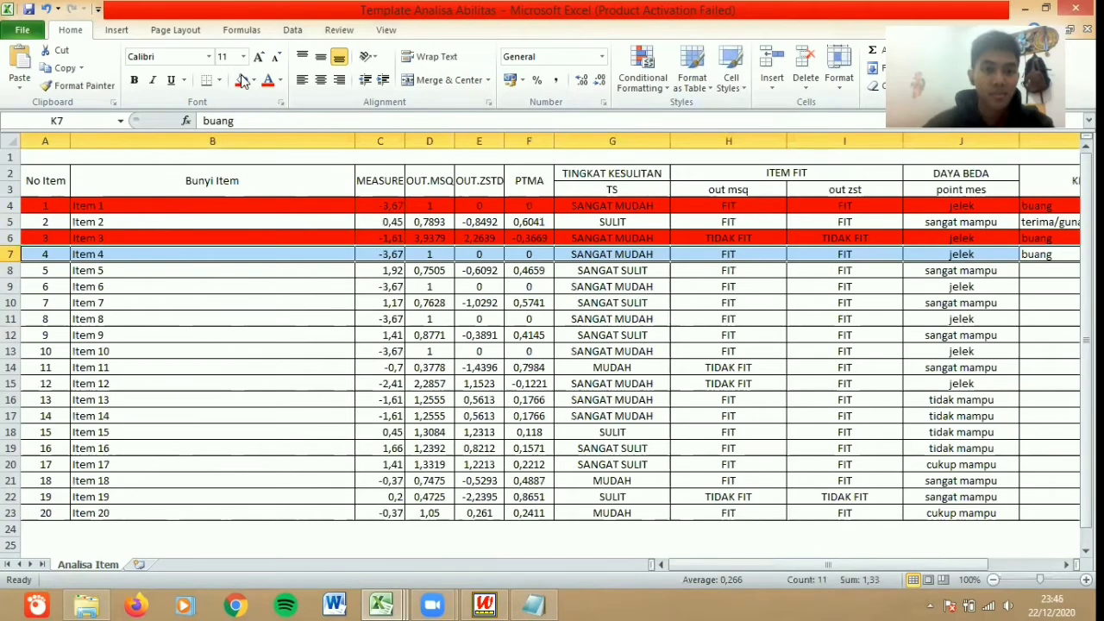
{"action": "key", "text": "F4"}
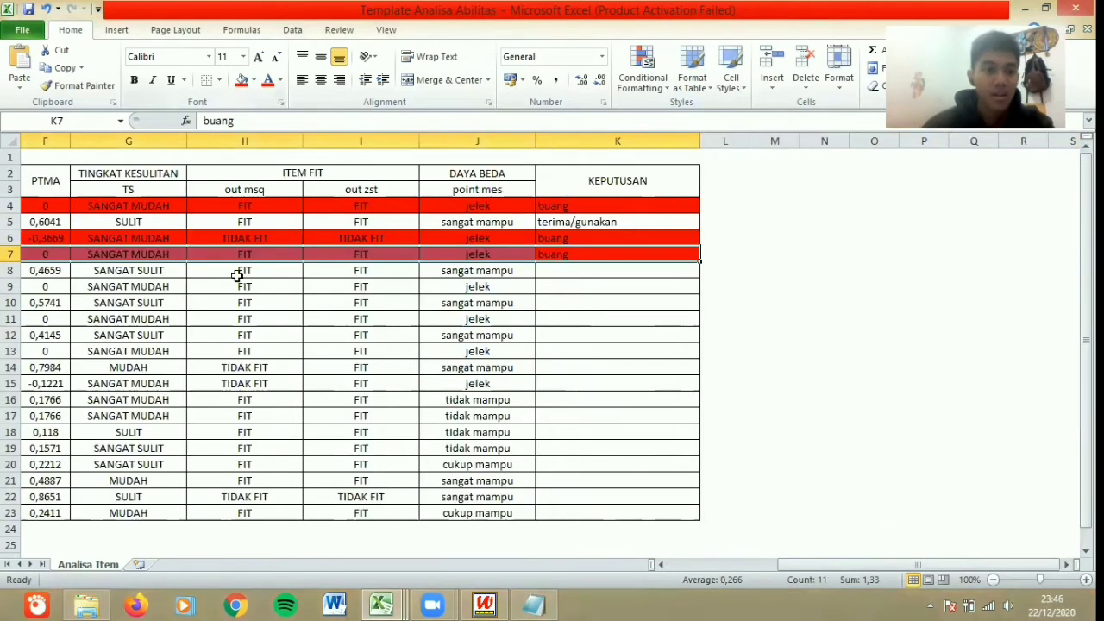
Check Item 5's TINGKAT KESULITAN, out msq and out zst classifications, and enter "terima/gunakan" as its KEPUTUSAN in K8
{"action": "left_click", "coordinate": [142, 274]}
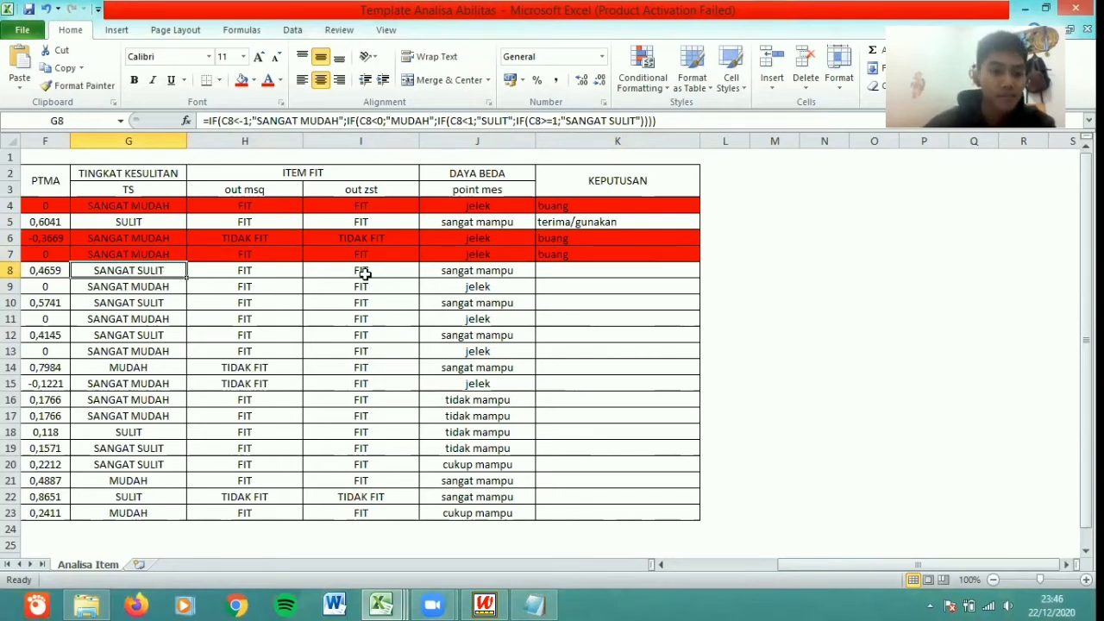
{"action": "left_click", "coordinate": [260, 269]}
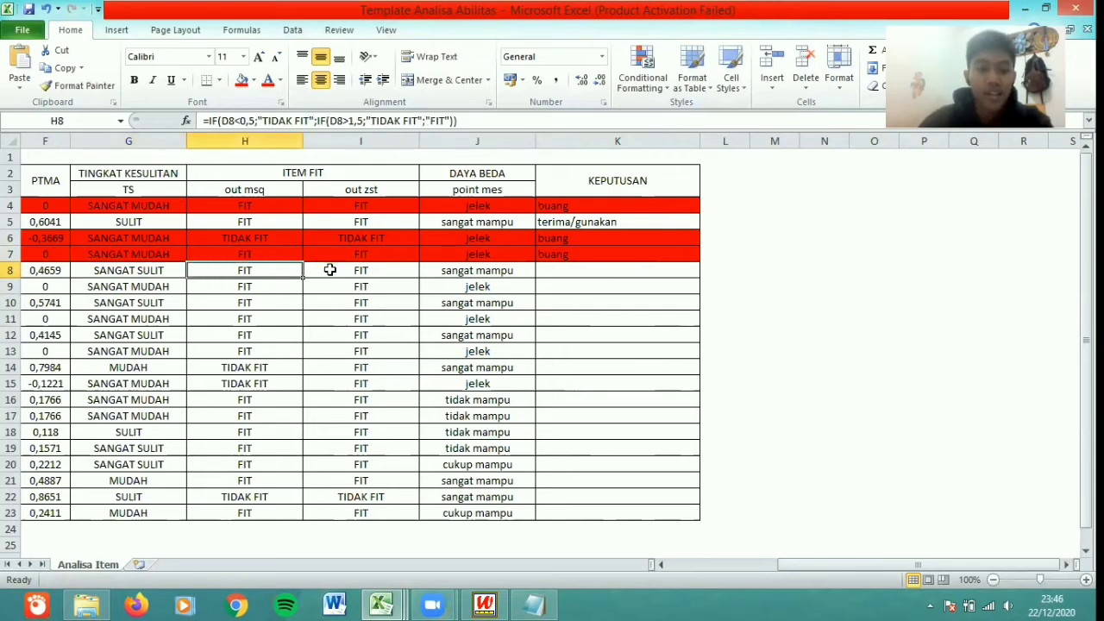
{"action": "left_click", "coordinate": [333, 270]}
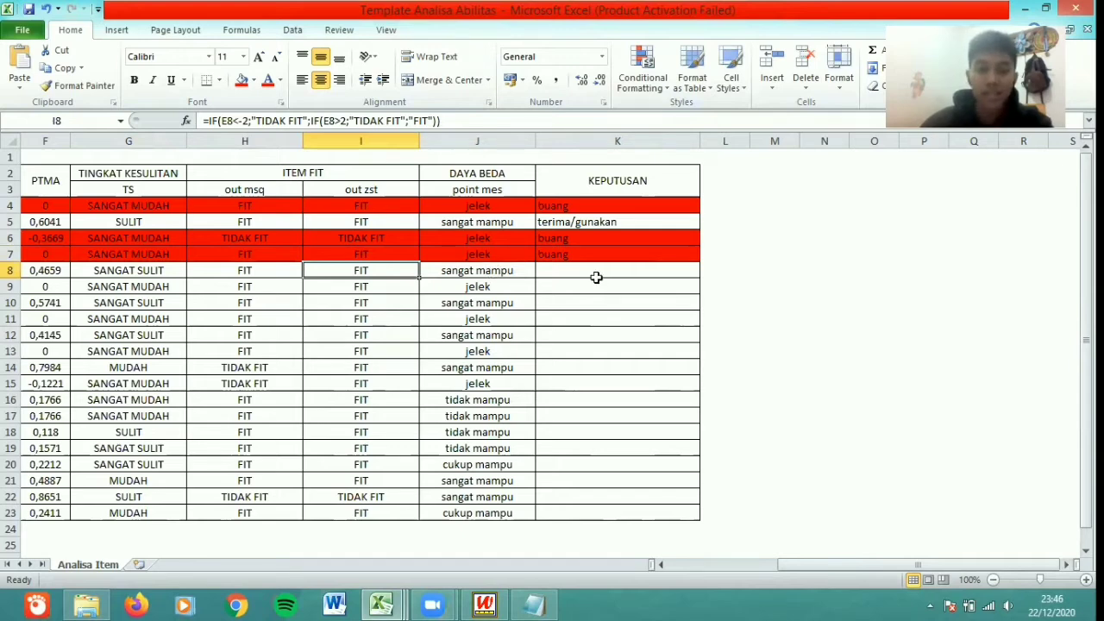
{"action": "left_click", "coordinate": [108, 275]}
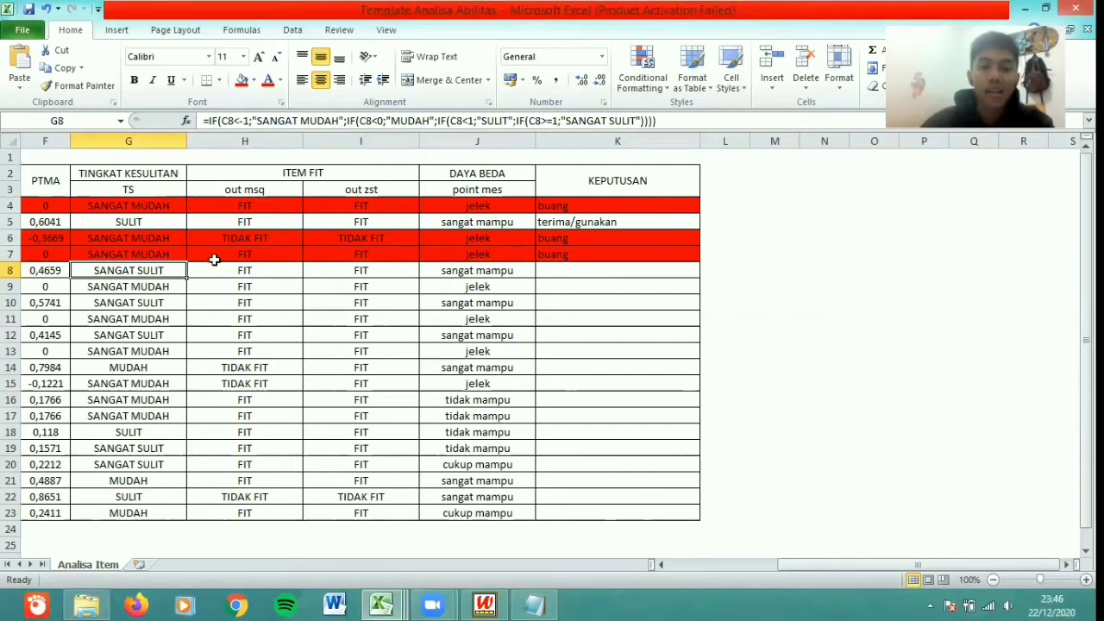
{"action": "left_click", "coordinate": [572, 270]}
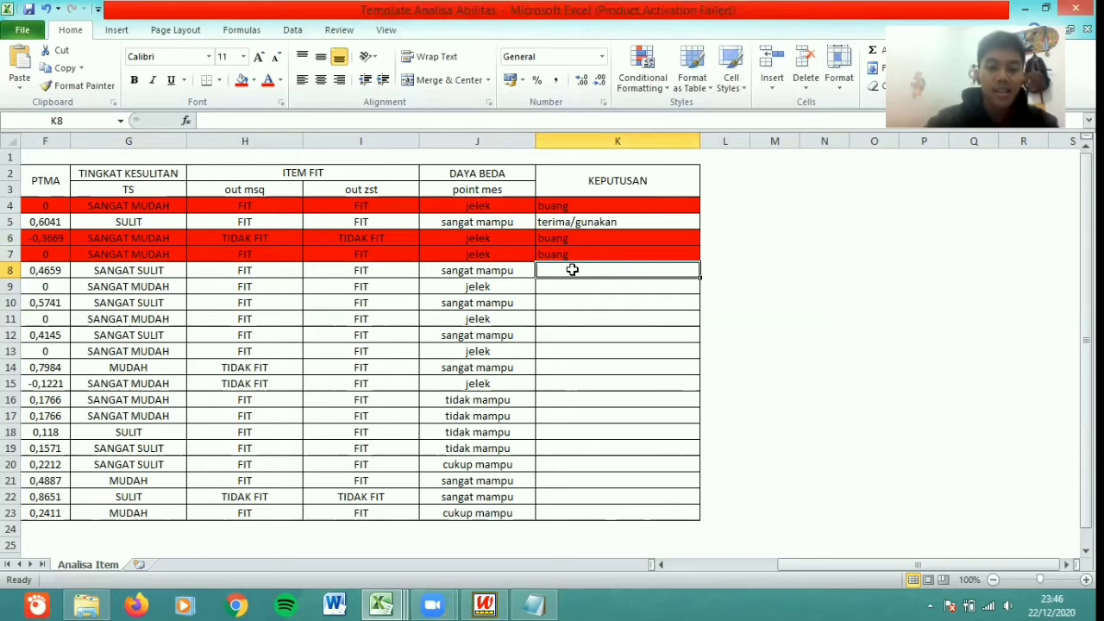
{"action": "type", "text": "terima"}
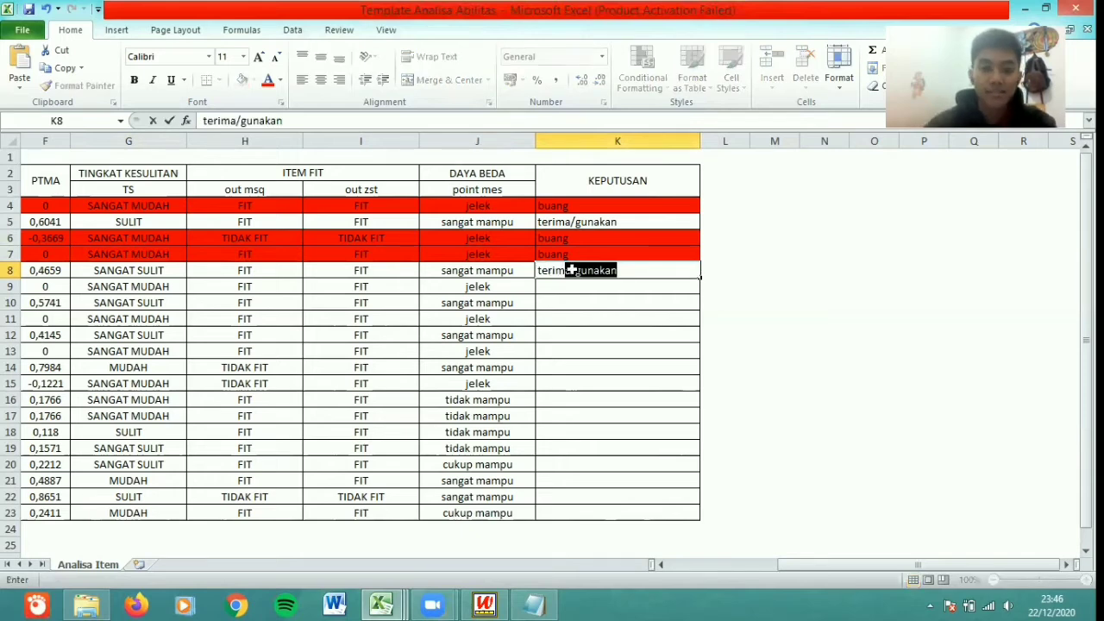
{"action": "key", "text": "Return"}
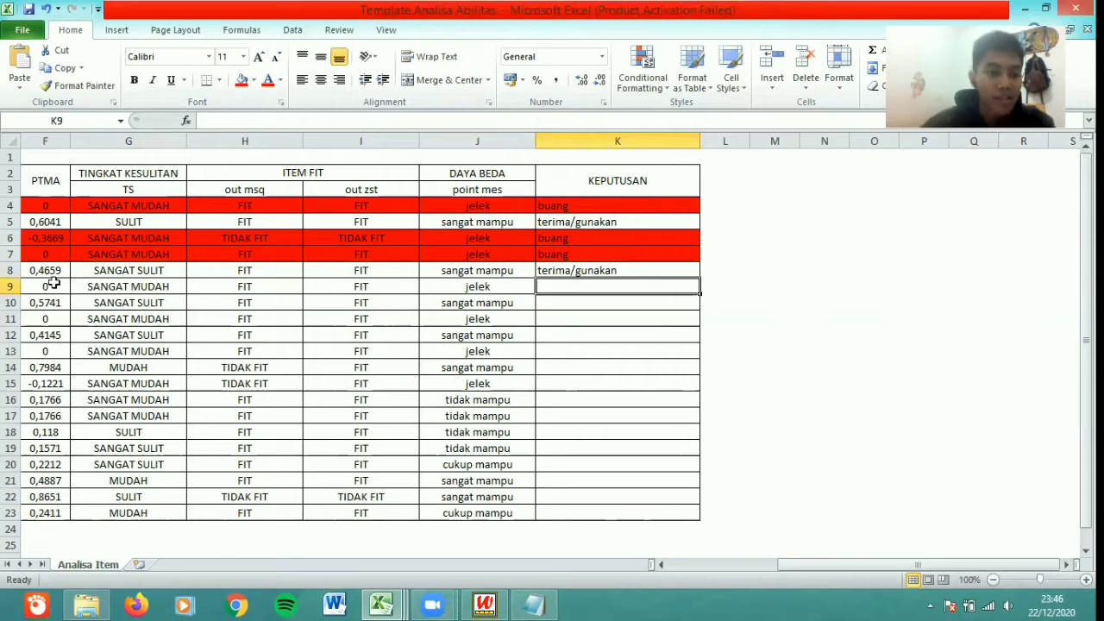
After checking Item 6's TINGKAT KESULITAN, ITEM FIT and DAYA BEDA classifications, enter "buang" as its KEPUTUSAN in K9 and fill A9:K9 with red
{"action": "left_click", "coordinate": [102, 290]}
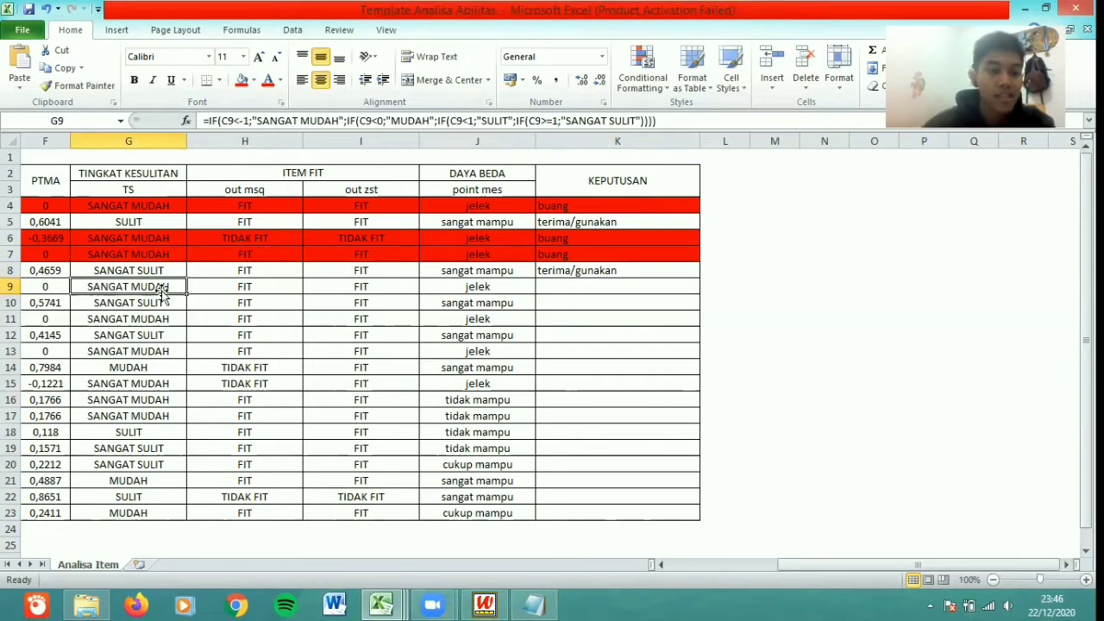
{"action": "left_click", "coordinate": [256, 288]}
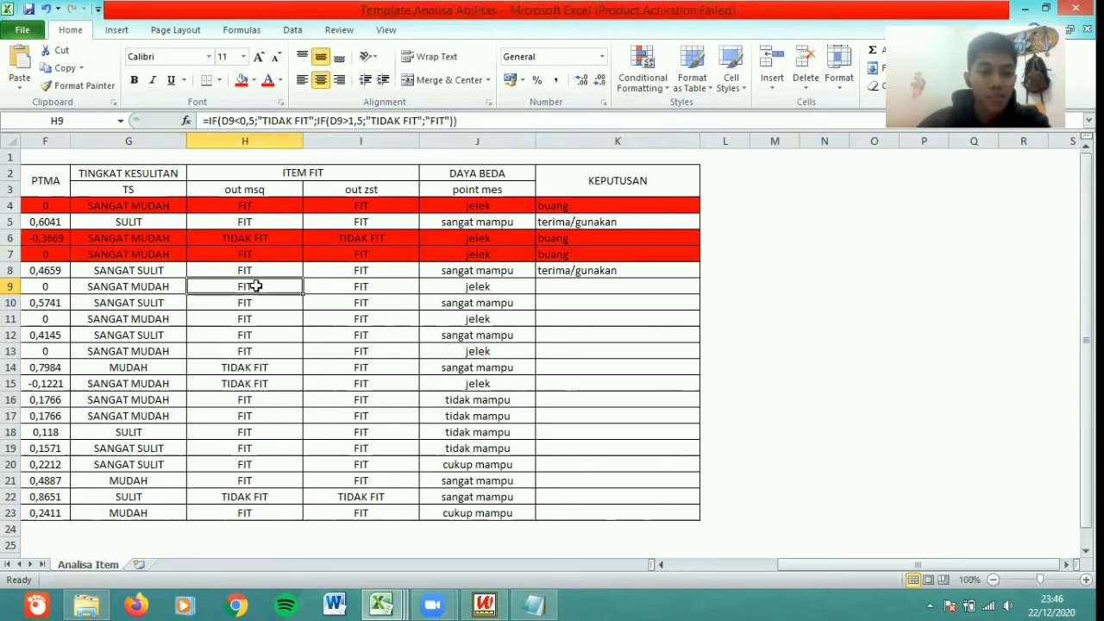
{"action": "left_click", "coordinate": [347, 288]}
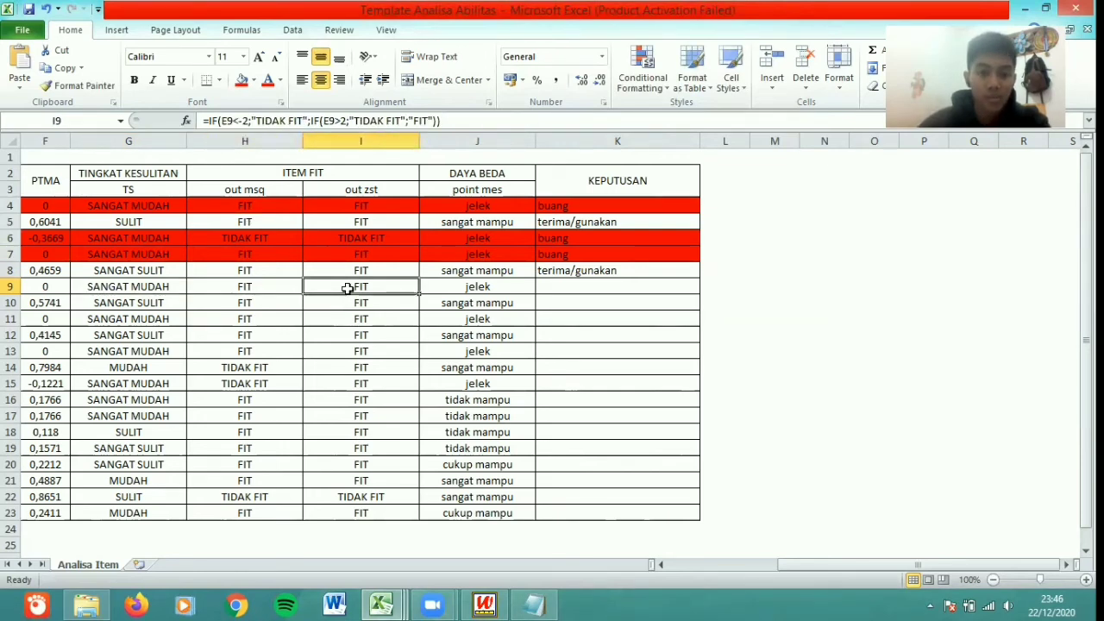
{"action": "left_click", "coordinate": [485, 286]}
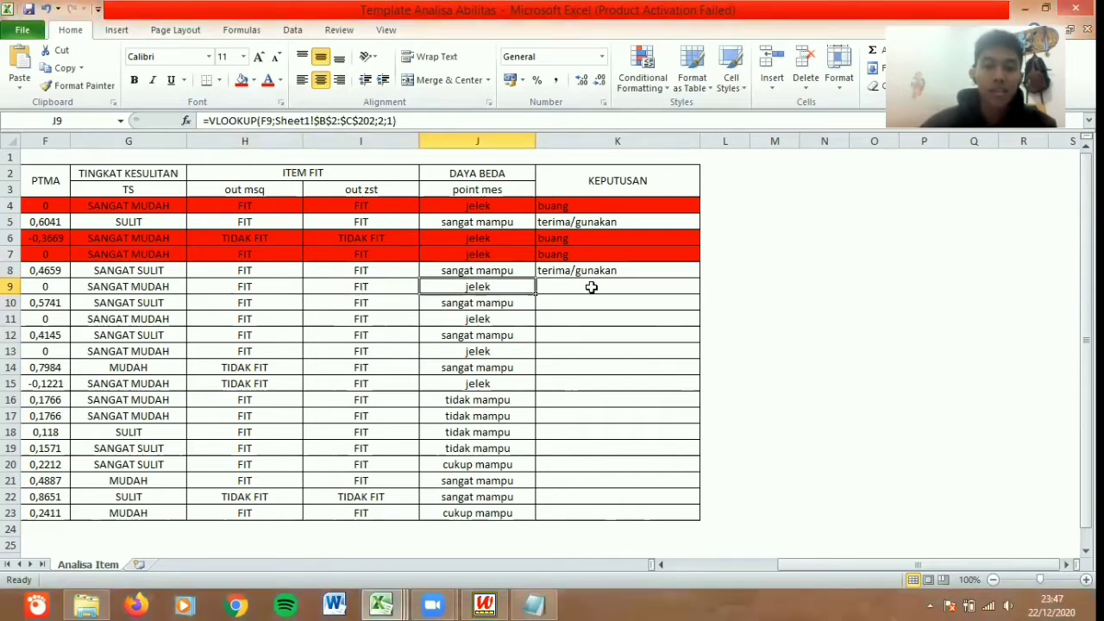
{"action": "left_click", "coordinate": [592, 287]}
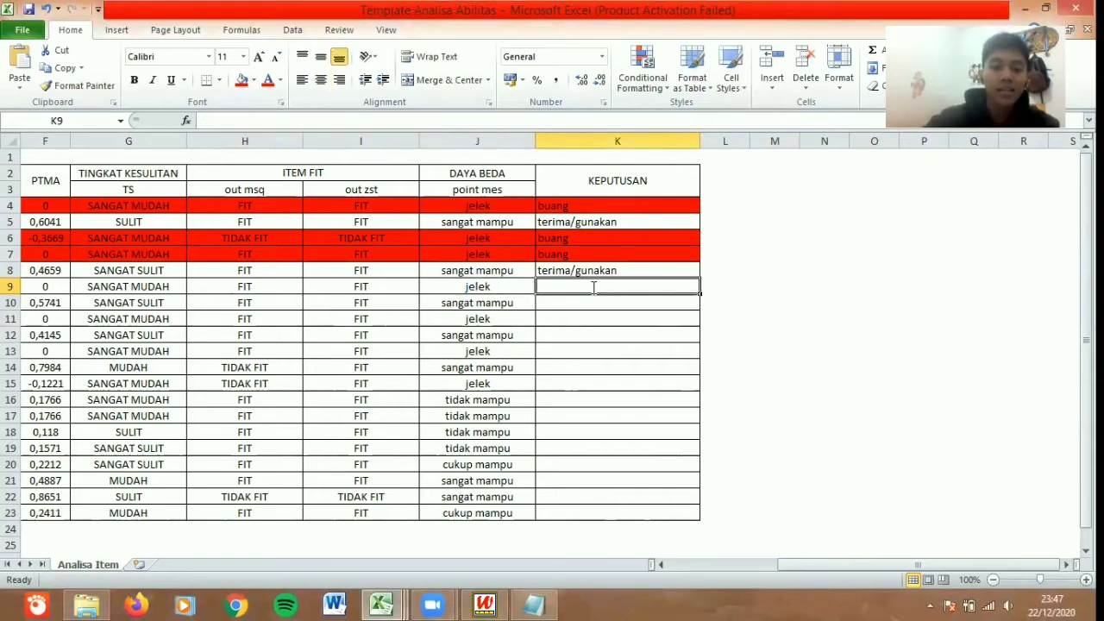
{"action": "type", "text": "bu"}
{"action": "key", "text": "Return"}
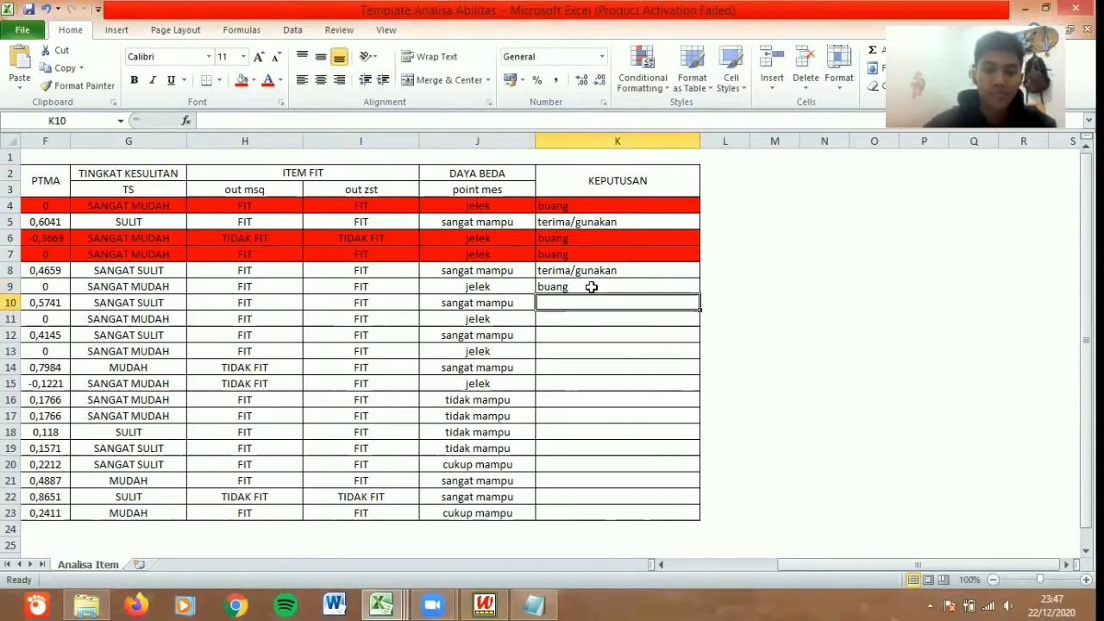
{"action": "left_click_drag", "start_coordinate": [543, 285], "coordinate": [14, 286]}
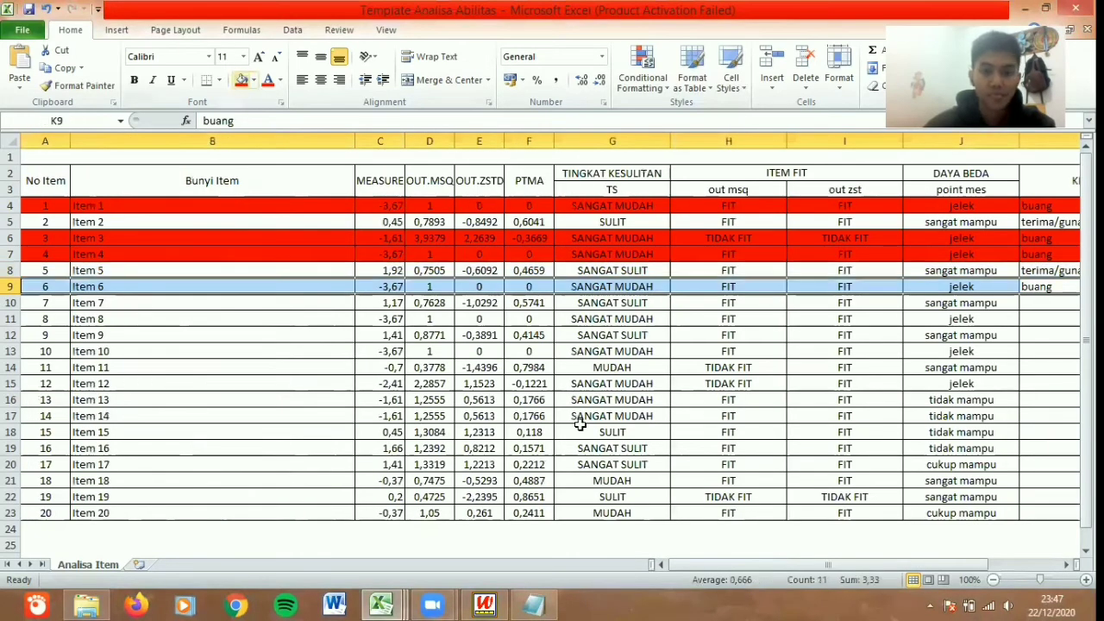
{"action": "key", "text": "F4"}
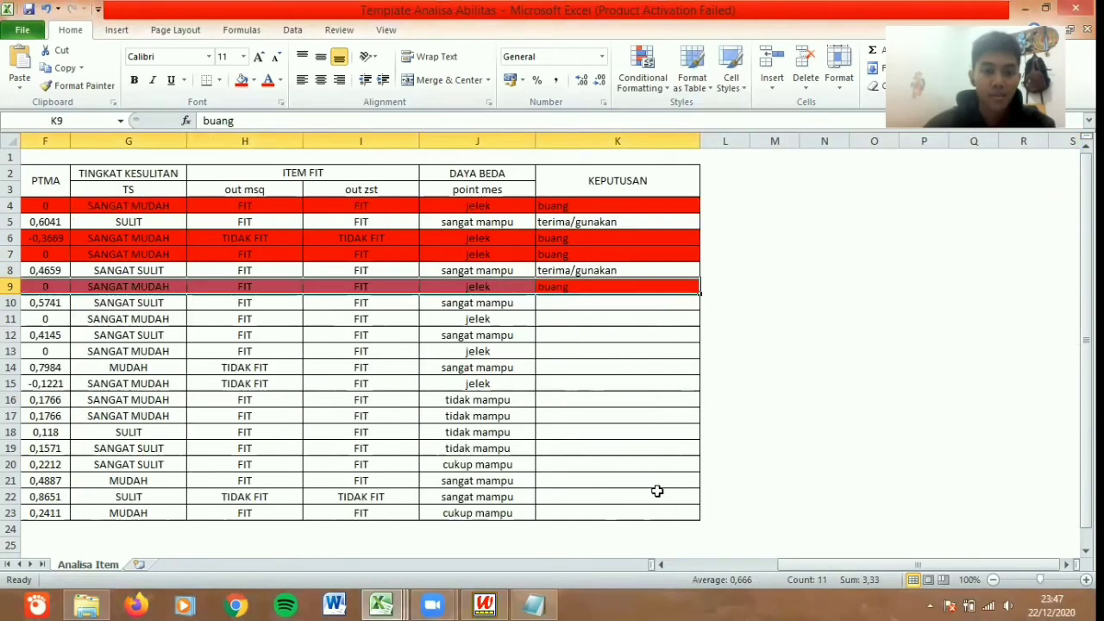
Check Item 7's DAYA BEDA, TINGKAT KESULITAN and out zst classifications, and enter "terima/gunakan" as its KEPUTUSAN in K10
{"action": "key", "text": "Down"}
{"action": "key", "text": "Left"}
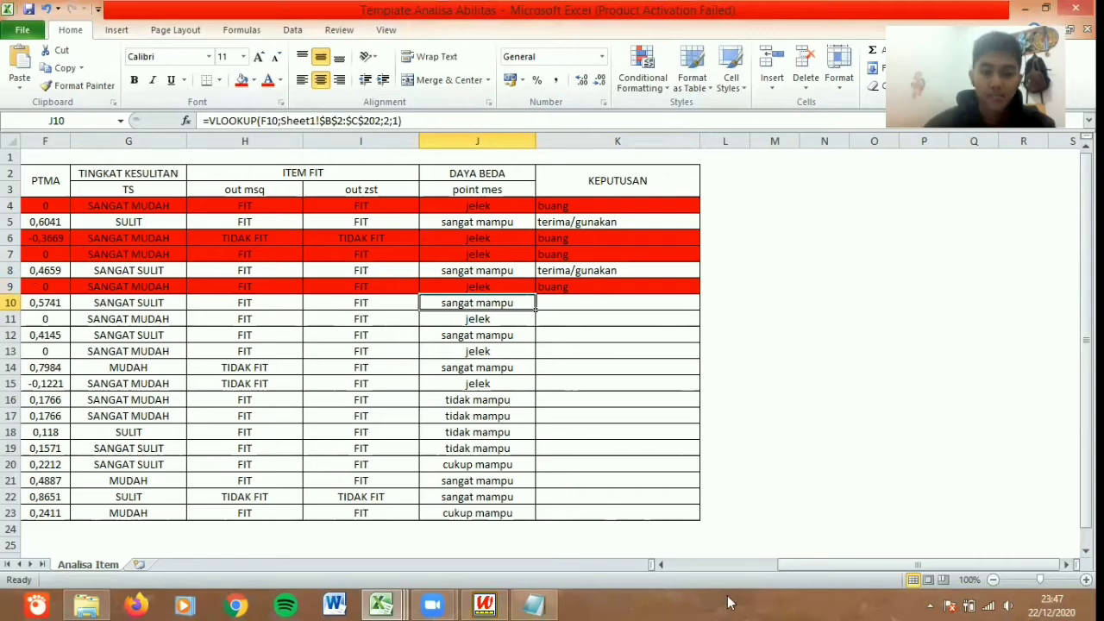
{"action": "key", "text": "Left"}
{"action": "key", "text": "Left"}
{"action": "key", "text": "Left"}
{"action": "left_click_drag", "start_coordinate": [664, 560], "coordinate": [160, 297]}
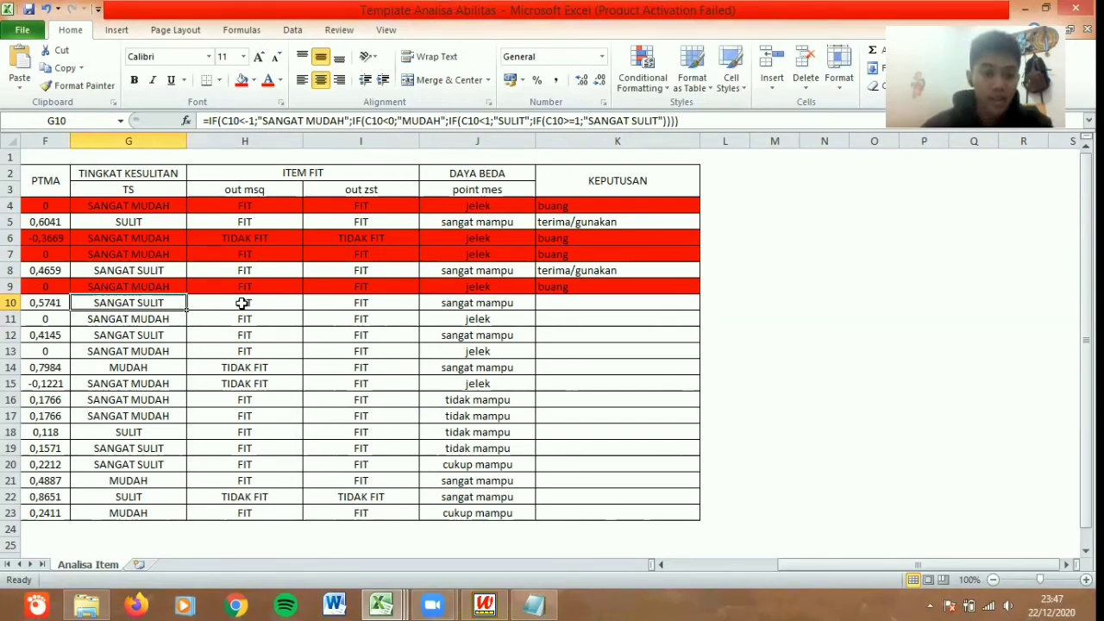
{"action": "left_click", "coordinate": [369, 301]}
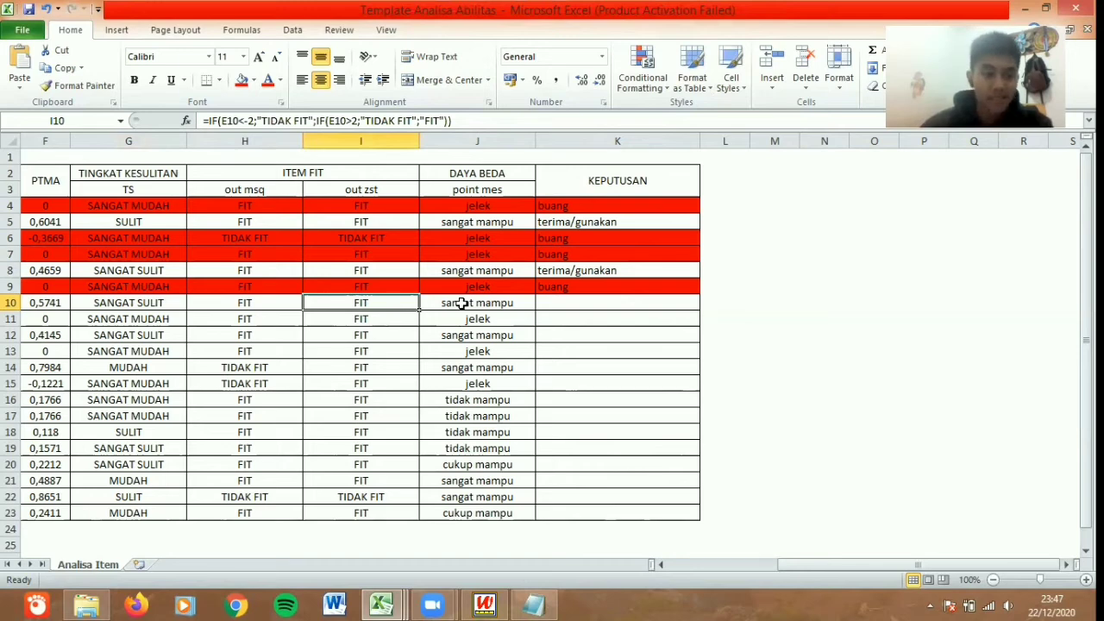
{"action": "left_click", "coordinate": [556, 304]}
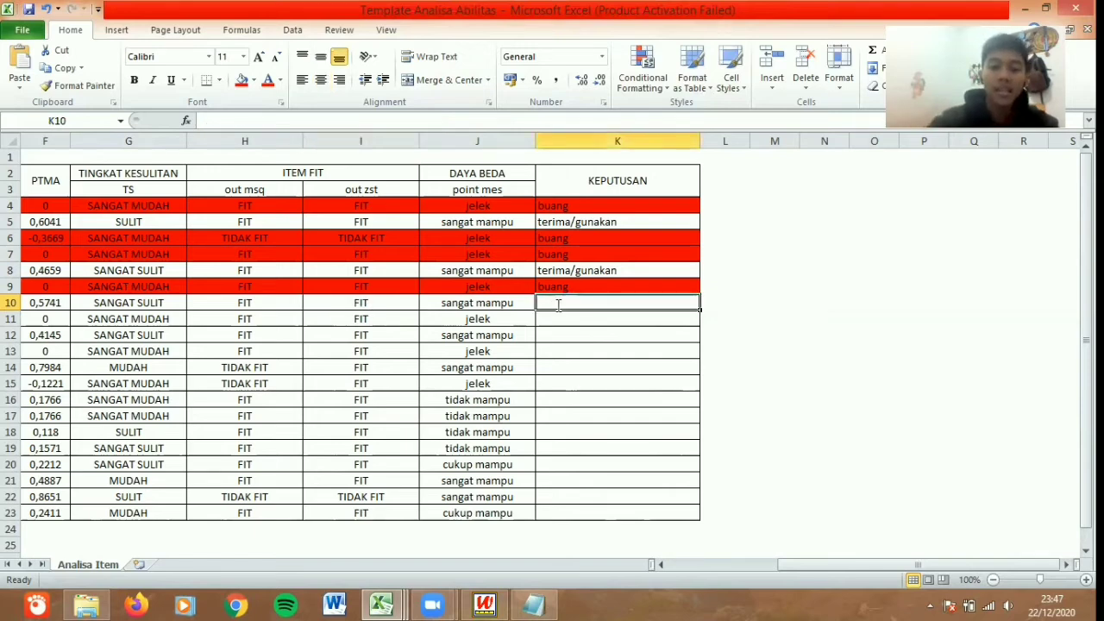
{"action": "type", "text": "terima/gunakan"}
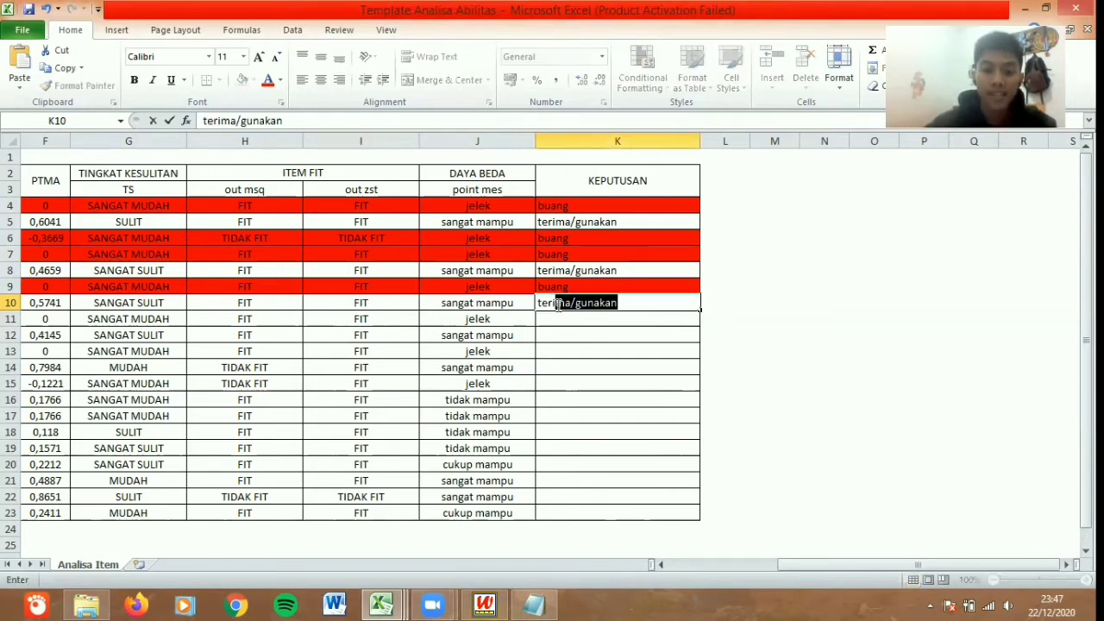
{"action": "key", "text": "Return"}
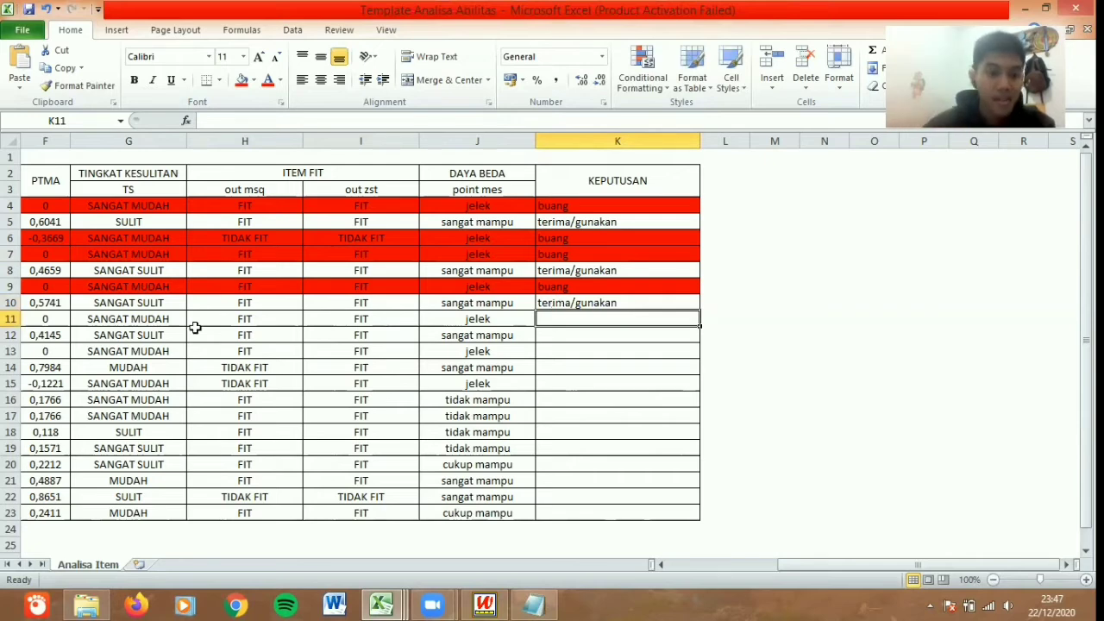
After checking Item 8's TINGKAT KESULITAN, ITEM FIT and DAYA BEDA classifications, enter "buang" as its KEPUTUSAN in K11 and fill A11:K11 with red
{"action": "left_click", "coordinate": [166, 319]}
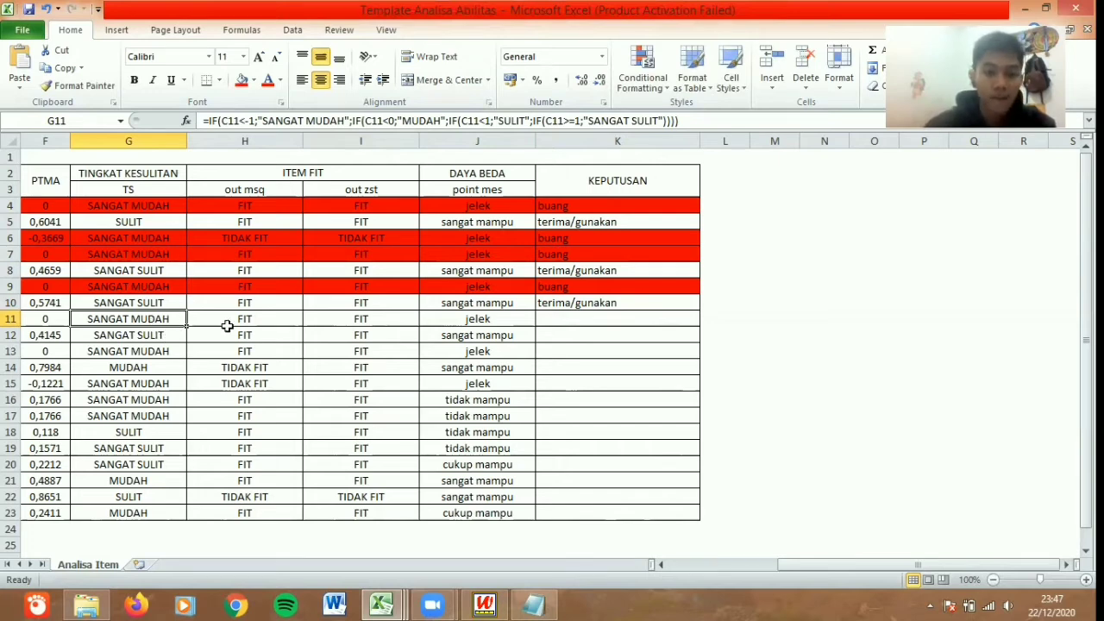
{"action": "left_click", "coordinate": [290, 321]}
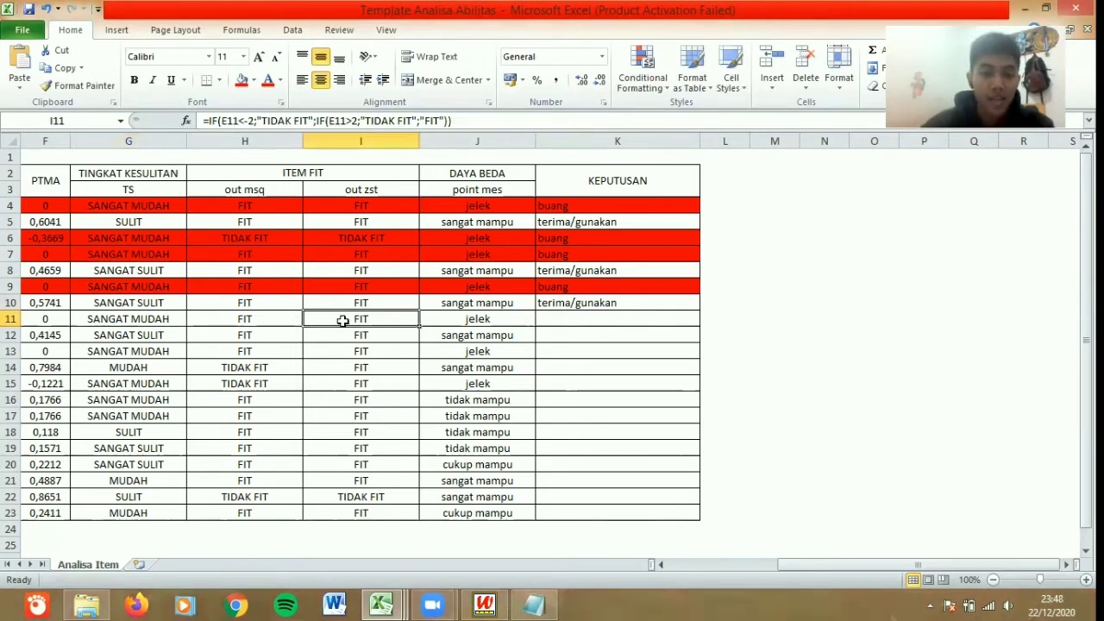
{"action": "left_click", "coordinate": [459, 320]}
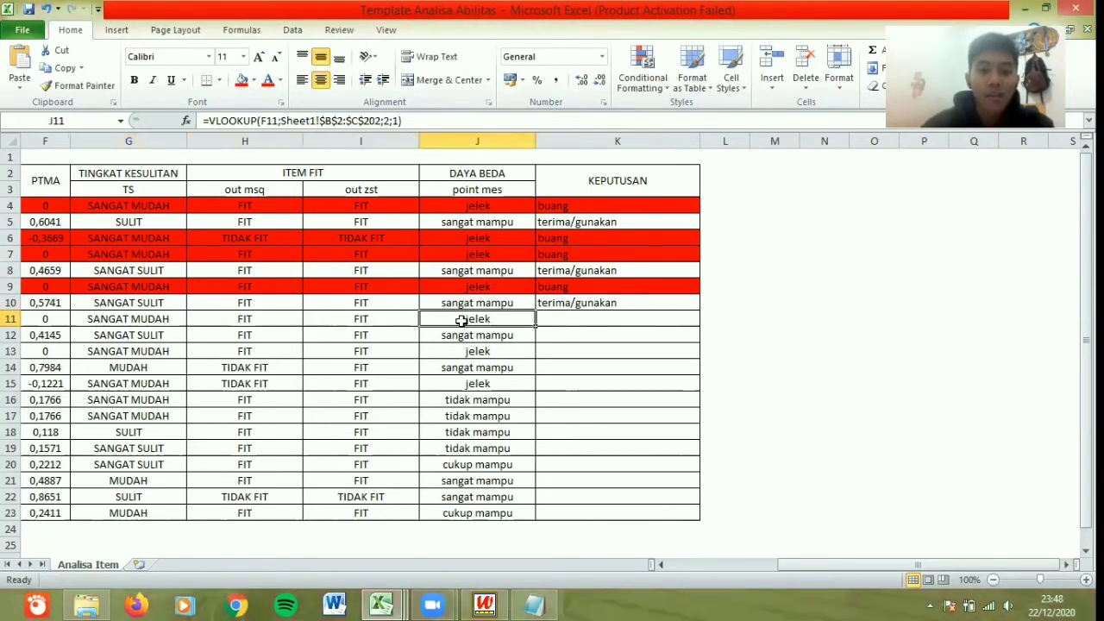
{"action": "left_click", "coordinate": [554, 321]}
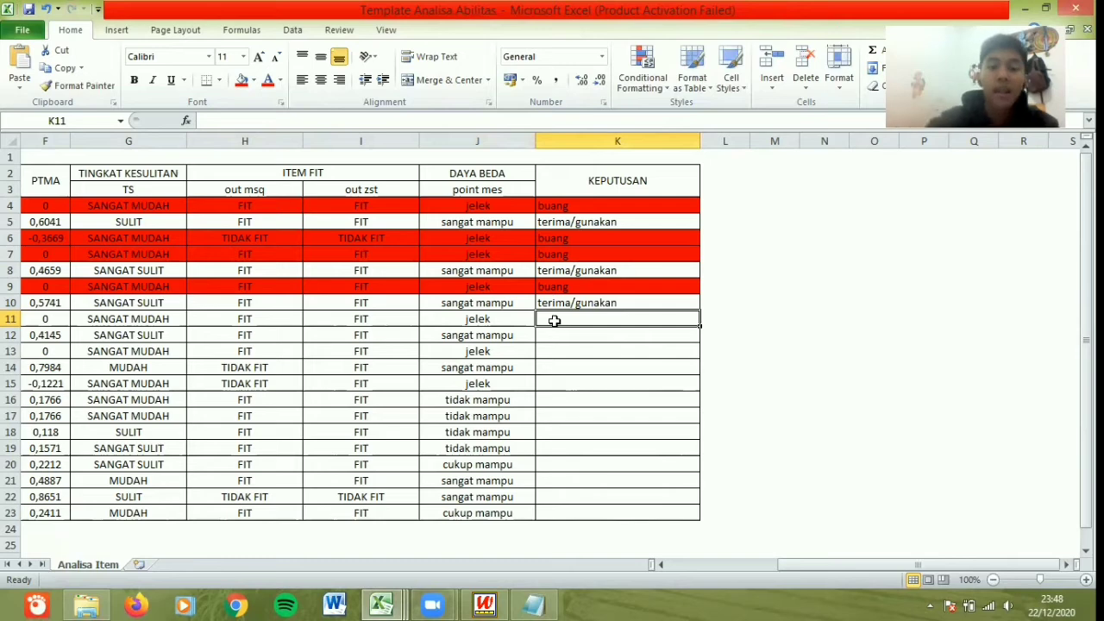
{"action": "type", "text": "buang"}
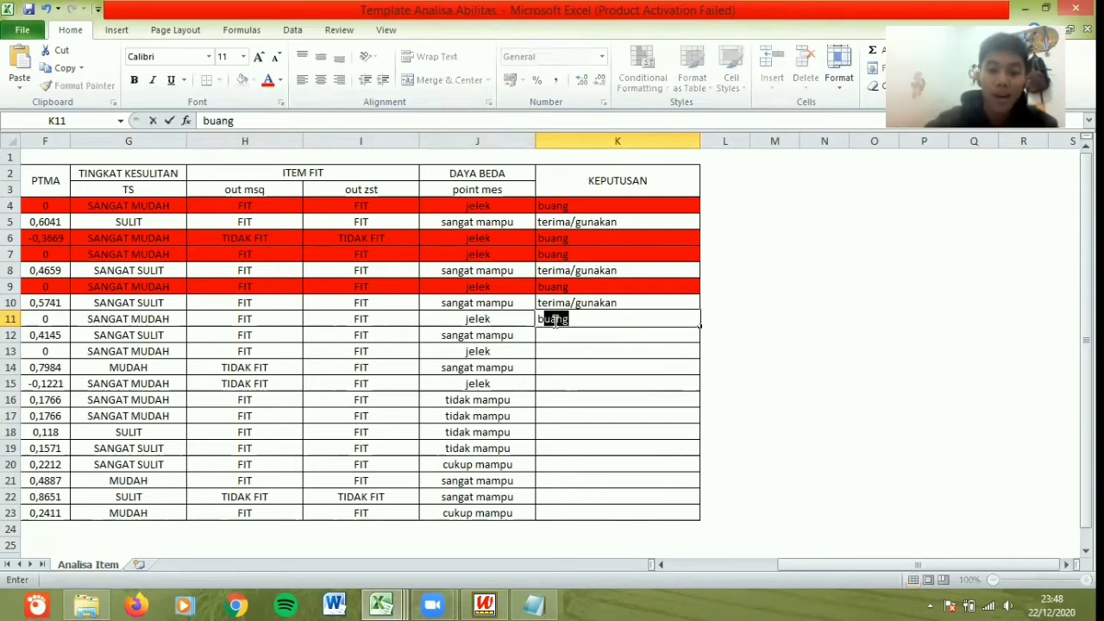
{"action": "left_click_drag", "start_coordinate": [555, 319], "coordinate": [39, 319]}
{"action": "key", "text": "F4"}
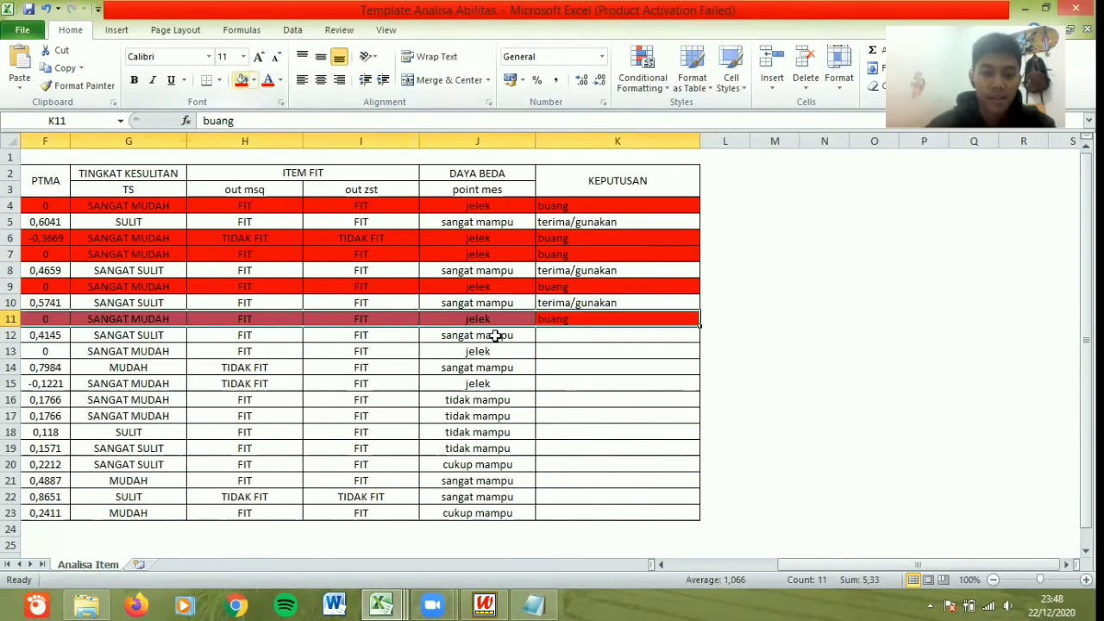
Check Item 9's DAYA BEDA, TINGKAT KESULITAN, out msq and out zst classifications, and enter "terima/gunakan" as its KEPUTUSAN in K12
{"action": "left_click", "coordinate": [496, 336]}
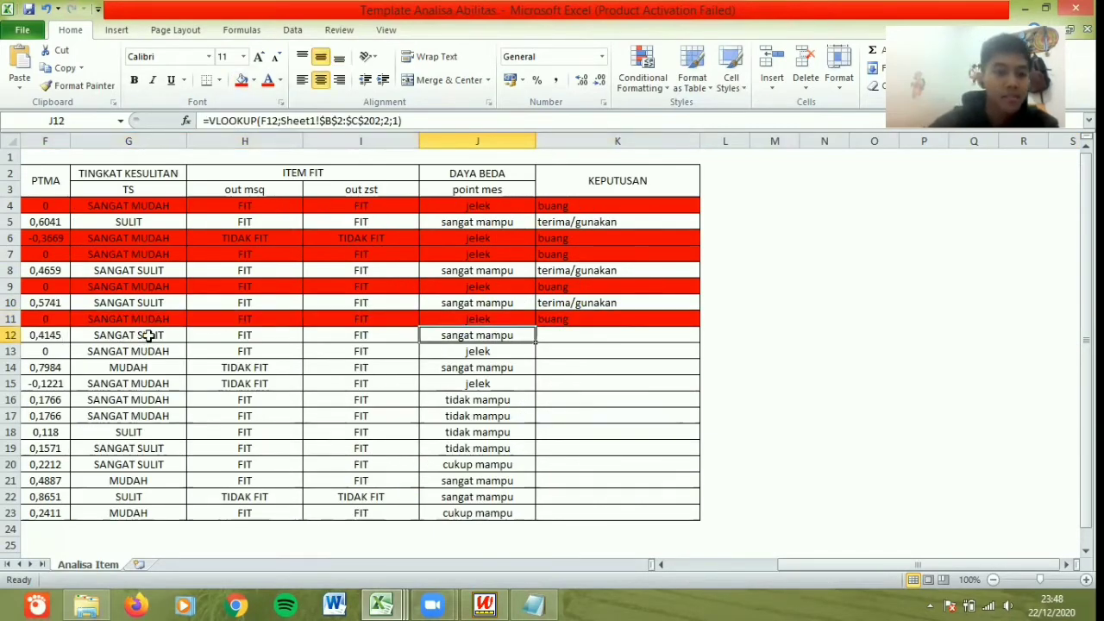
{"action": "left_click", "coordinate": [138, 334]}
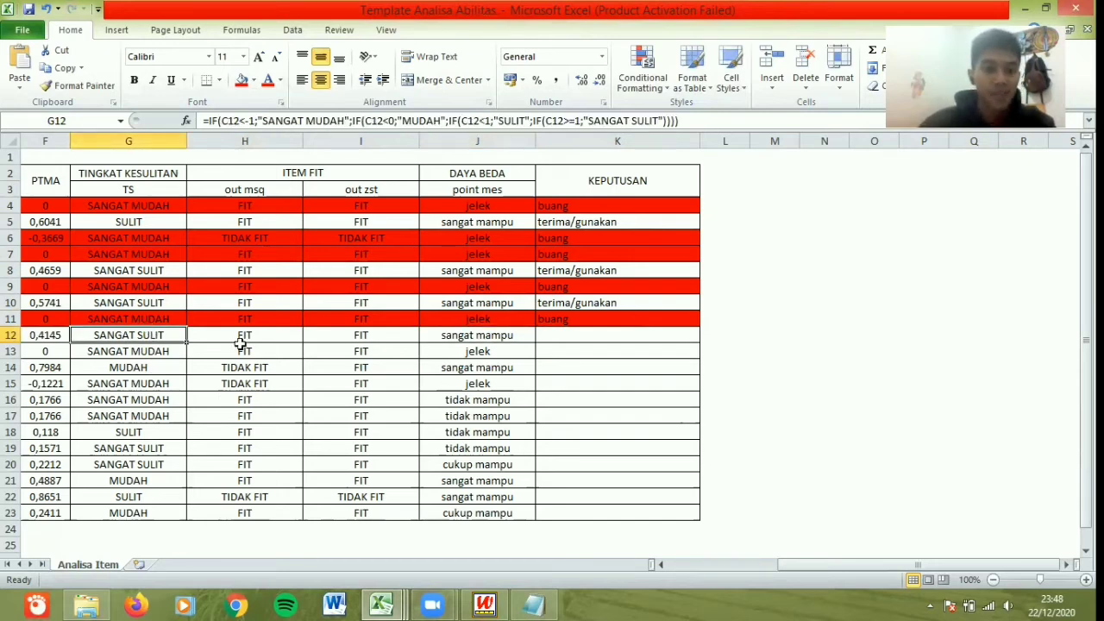
{"action": "left_click", "coordinate": [288, 337]}
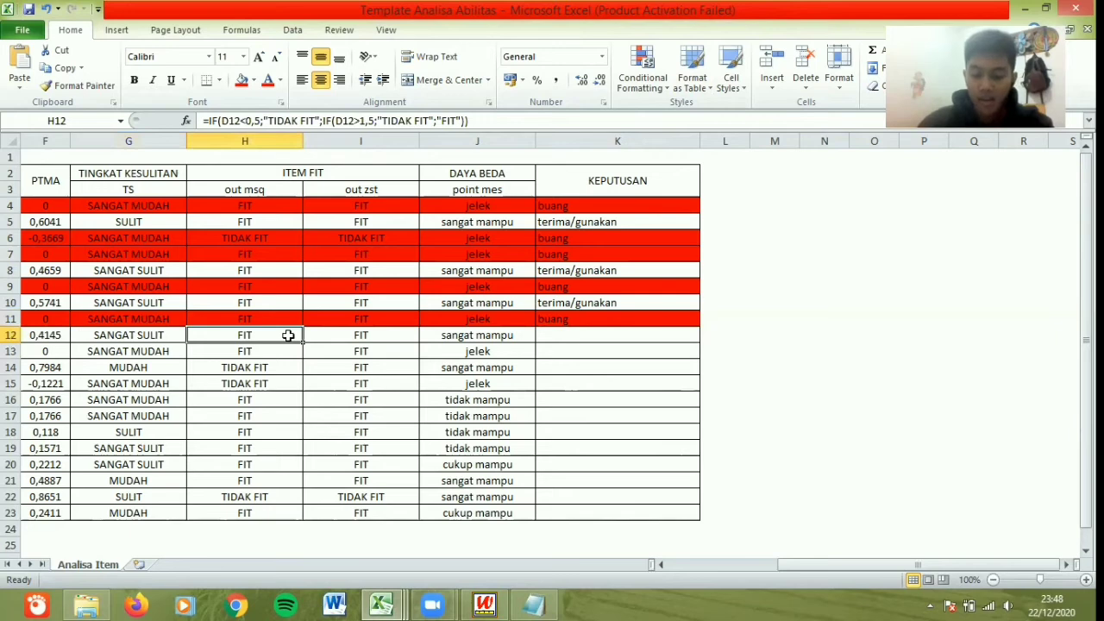
{"action": "left_click", "coordinate": [360, 333]}
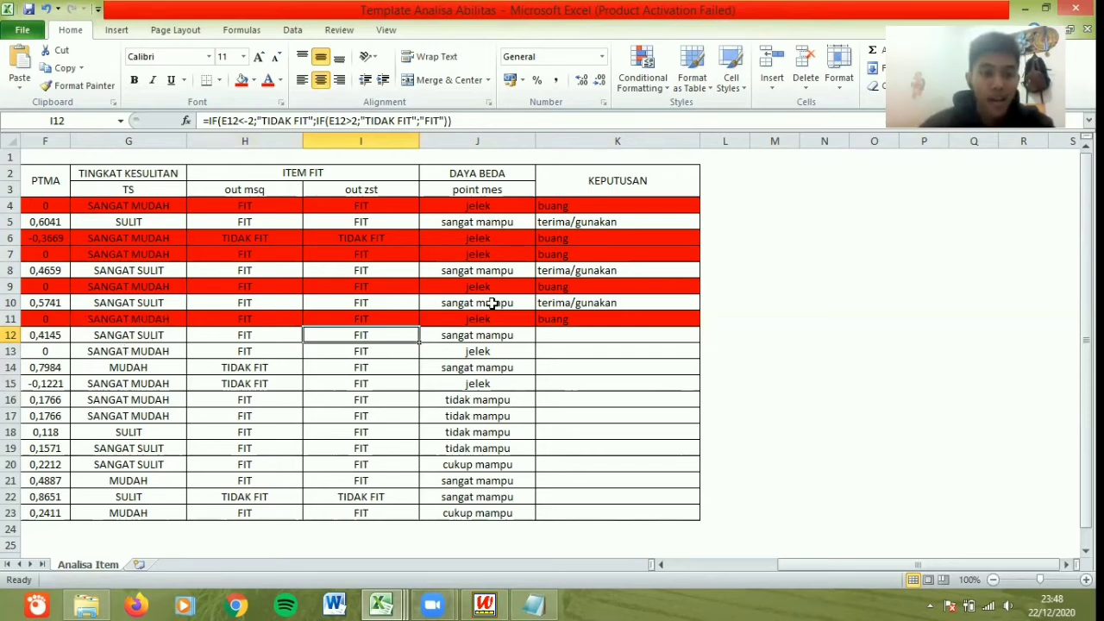
{"action": "left_click", "coordinate": [558, 336]}
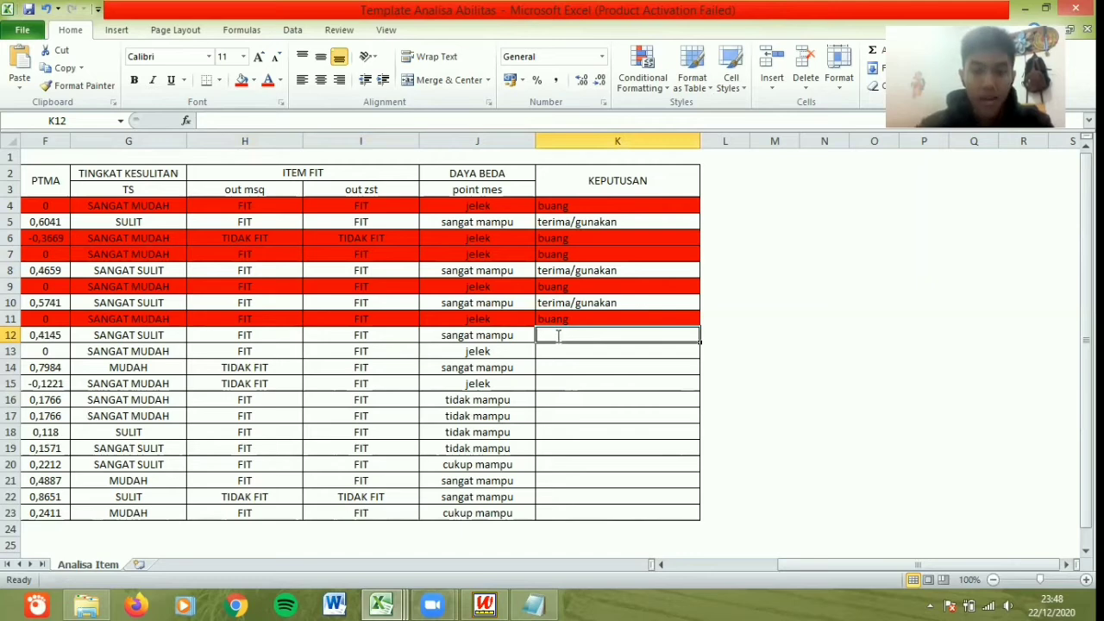
{"action": "type", "text": "terima/gunakan"}
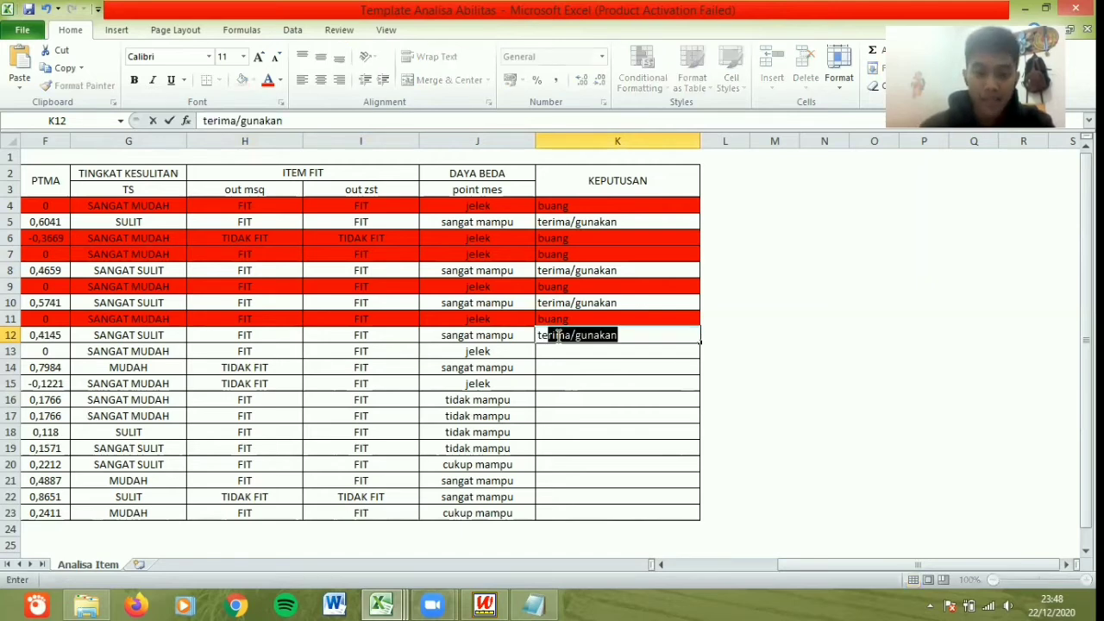
{"action": "key", "text": "Return"}
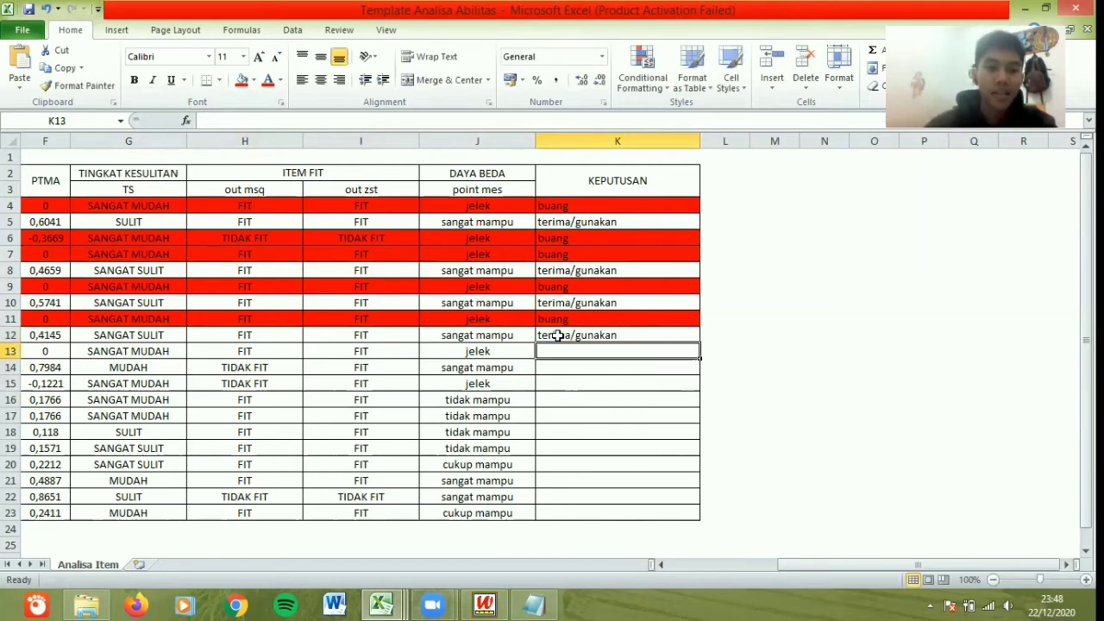
After checking Item 10's statistics and TINGKAT KESULITAN classification, enter "buang" as its KEPUTUSAN in K13 and fill A13:K13 with red
{"action": "key", "text": "Home"}
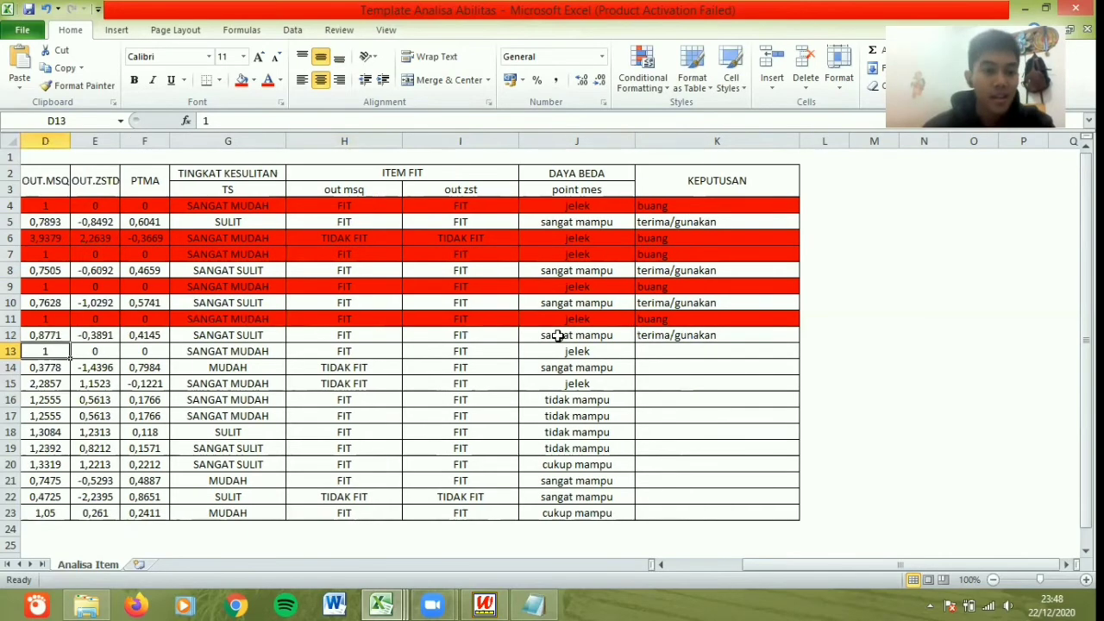
{"action": "key", "text": "Right"}
{"action": "key", "text": "Right"}
{"action": "key", "text": "Right"}
{"action": "key", "text": "Right"}
{"action": "key", "text": "Right"}
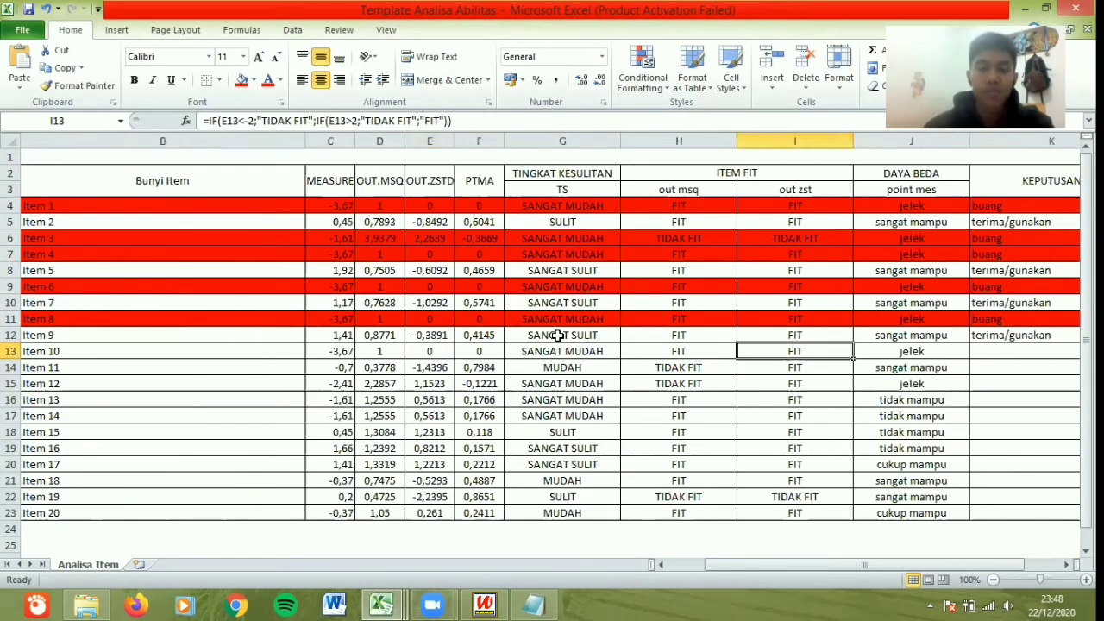
{"action": "left_click", "coordinate": [562, 350]}
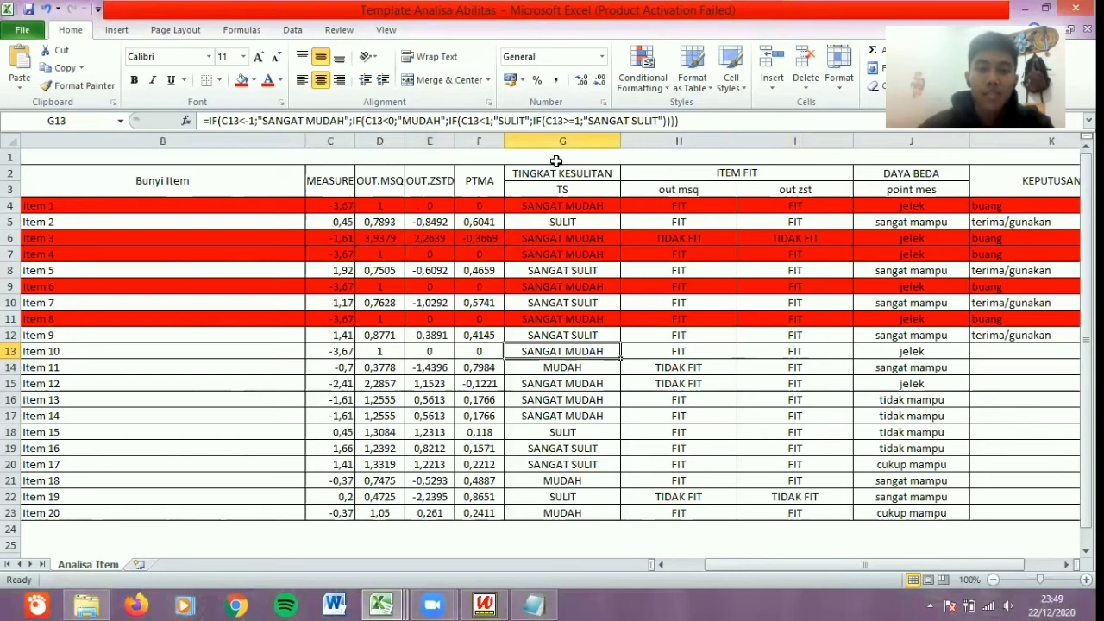
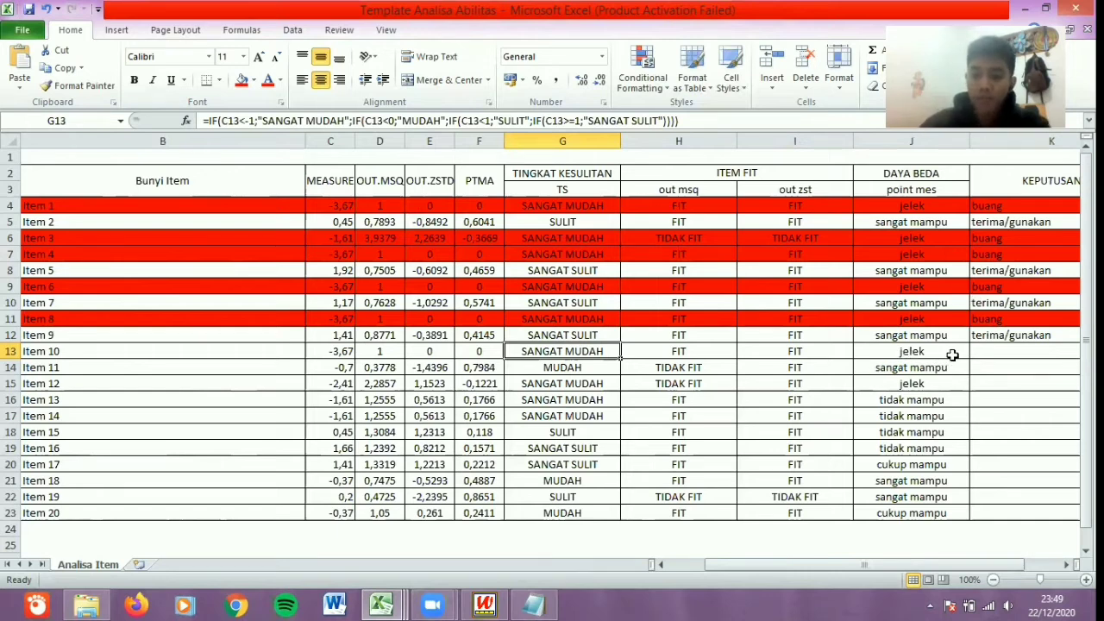
{"action": "left_click", "coordinate": [1000, 351]}
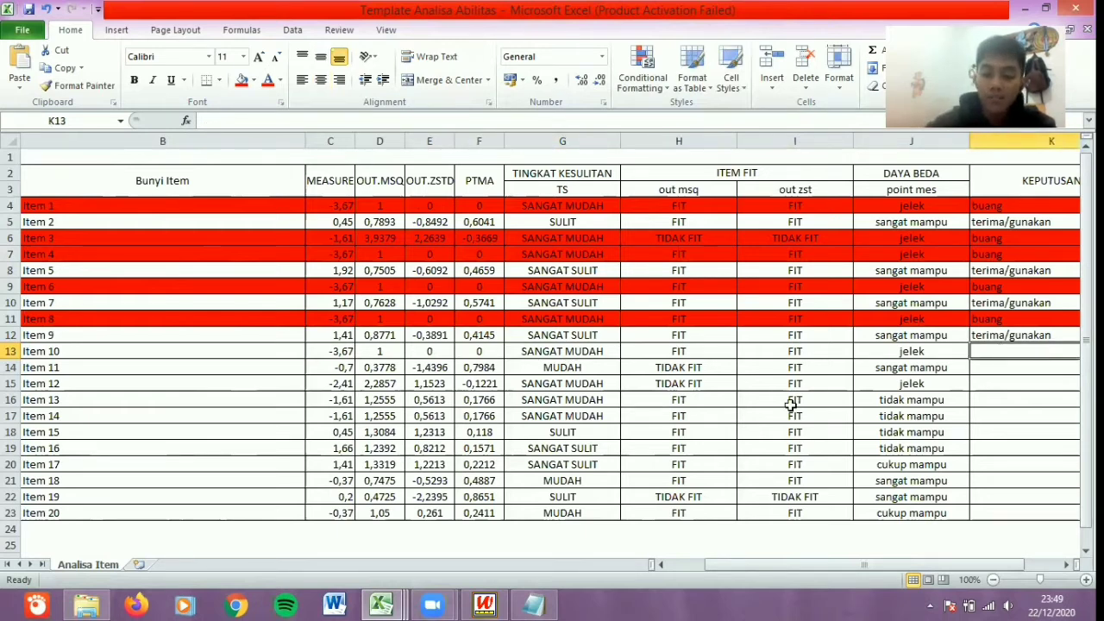
{"action": "type", "text": "bu"}
{"action": "key", "text": "ctrl+Return"}
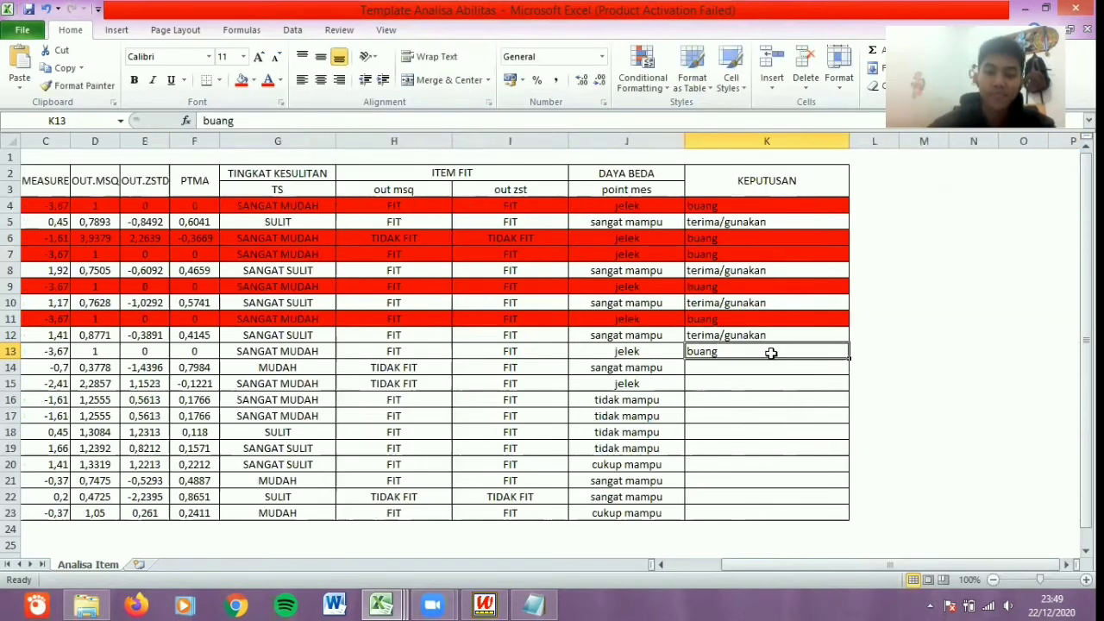
{"action": "left_click_drag", "start_coordinate": [771, 353], "coordinate": [12, 352]}
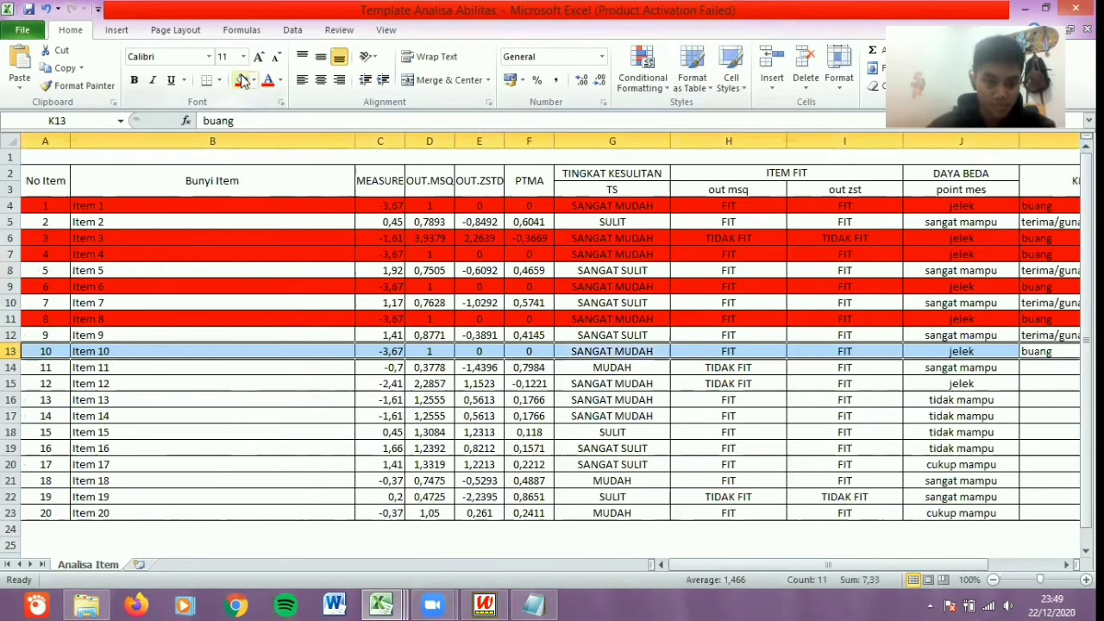
{"action": "left_click", "coordinate": [243, 80]}
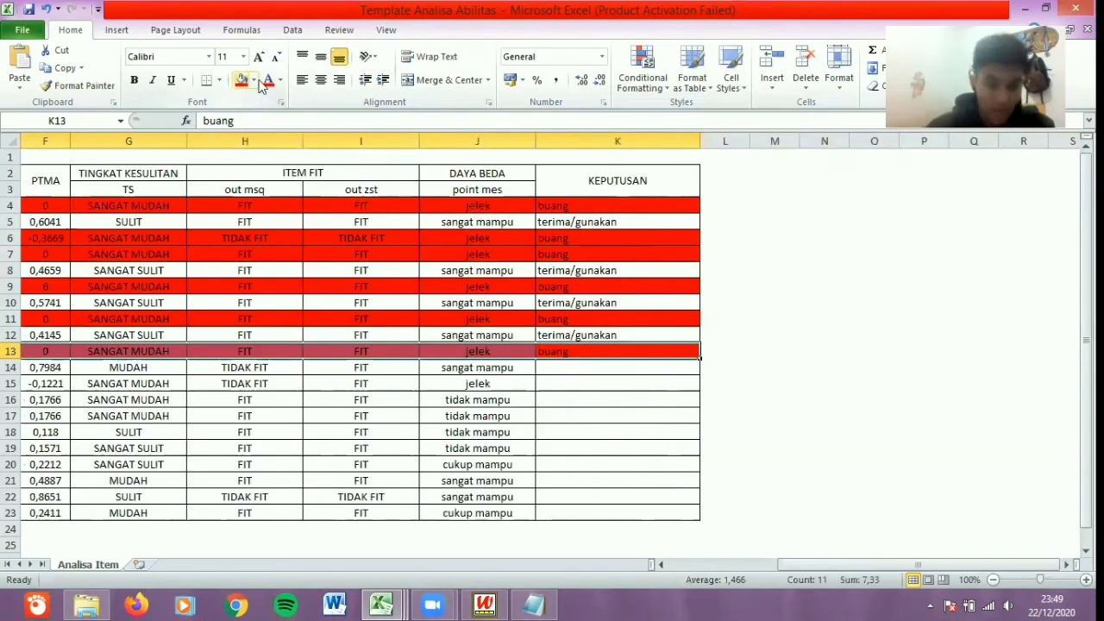
Examine Item 11's TINGKAT KESULITAN, out msq and out zst classifications in row 14
{"action": "left_click", "coordinate": [255, 367]}
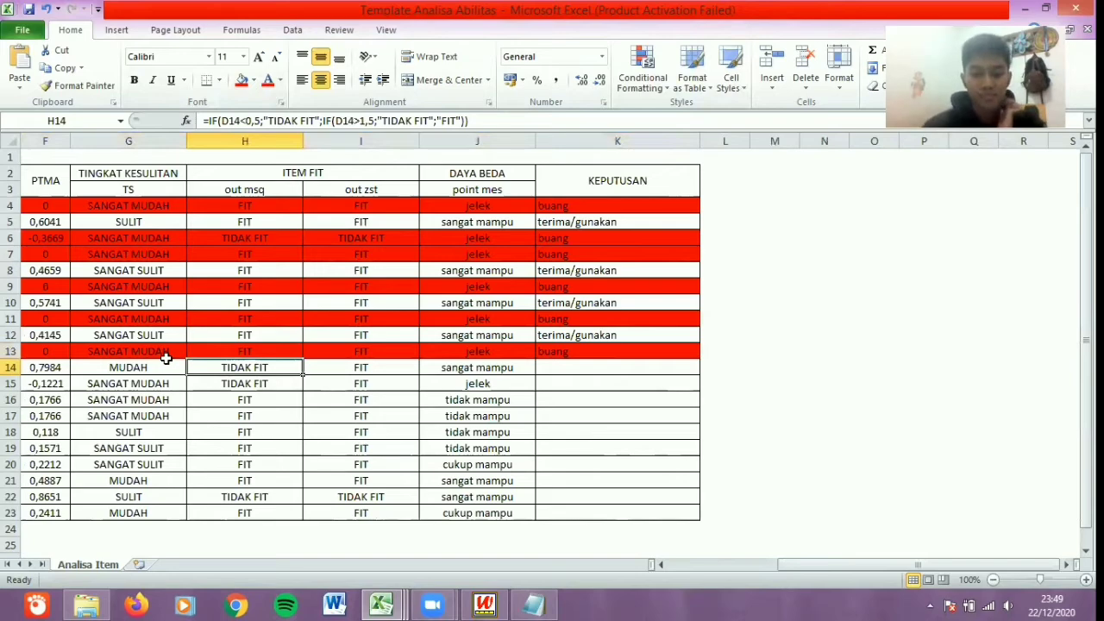
{"action": "left_click", "coordinate": [165, 360]}
{"action": "key", "text": "Home"}
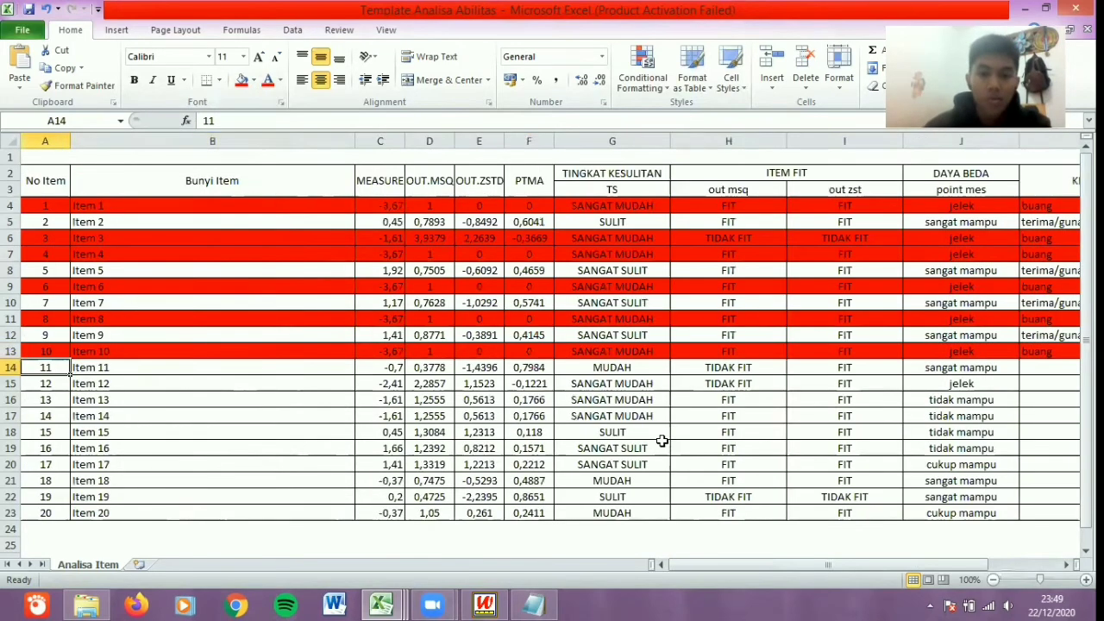
{"action": "key", "text": "Right"}
{"action": "key", "text": "Right"}
{"action": "key", "text": "Right"}
{"action": "key", "text": "Right"}
{"action": "key", "text": "Right"}
{"action": "key", "text": "Right"}
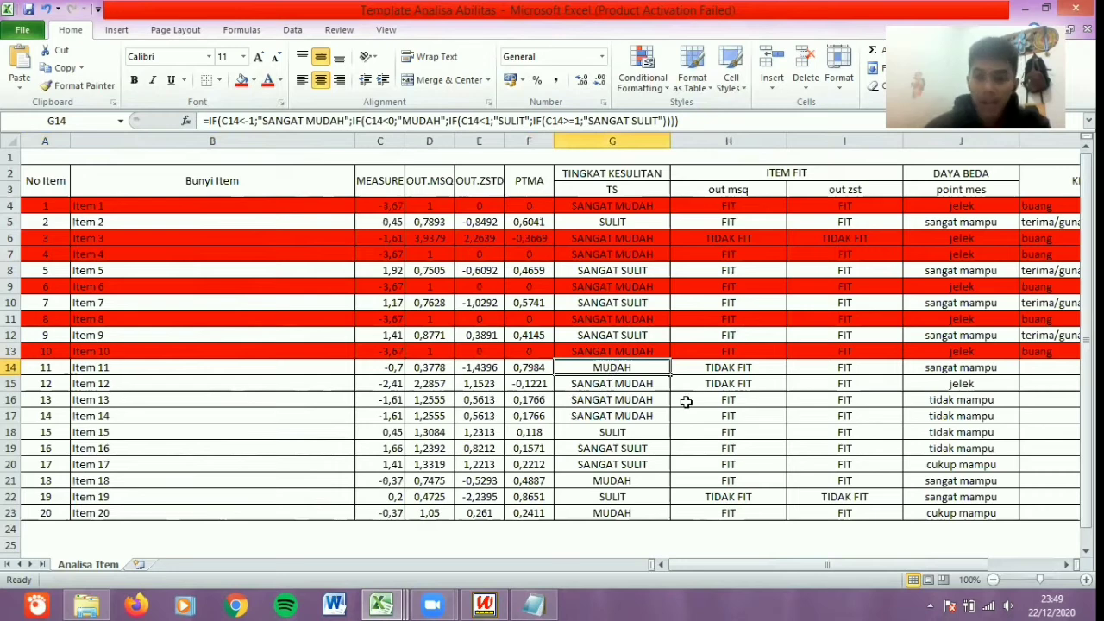
{"action": "left_click", "coordinate": [729, 367]}
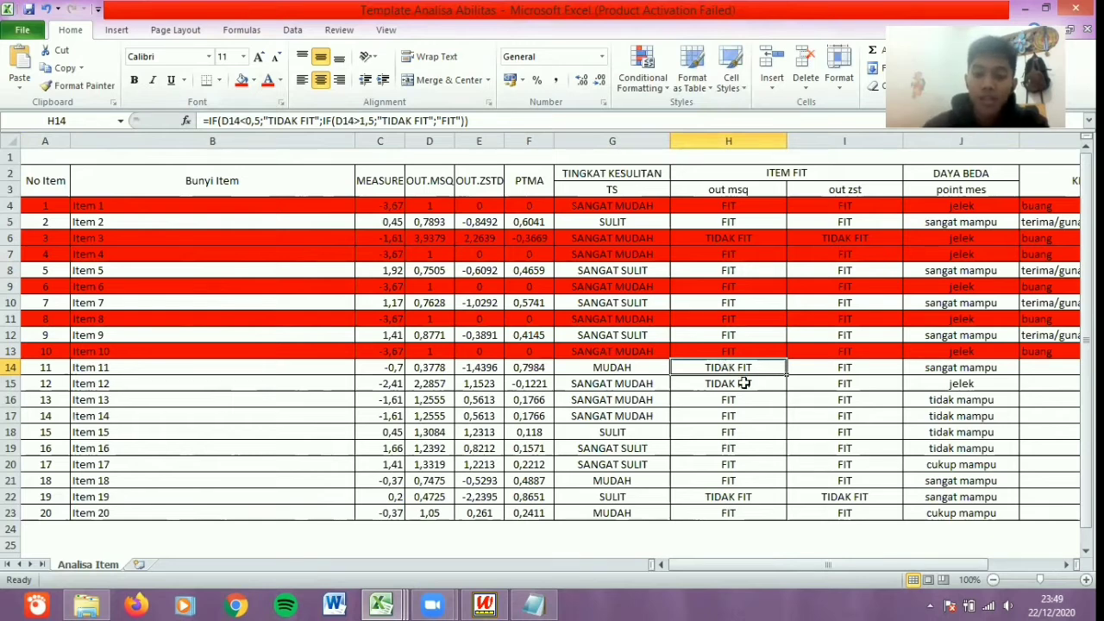
{"action": "left_click", "coordinate": [852, 366]}
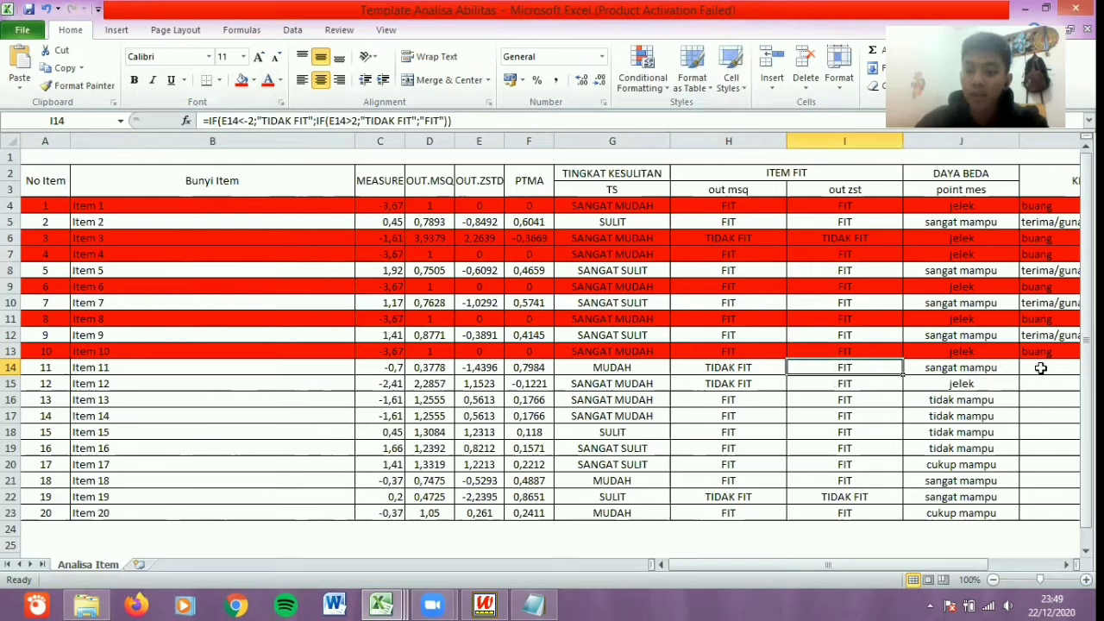
{"action": "left_click", "coordinate": [721, 369]}
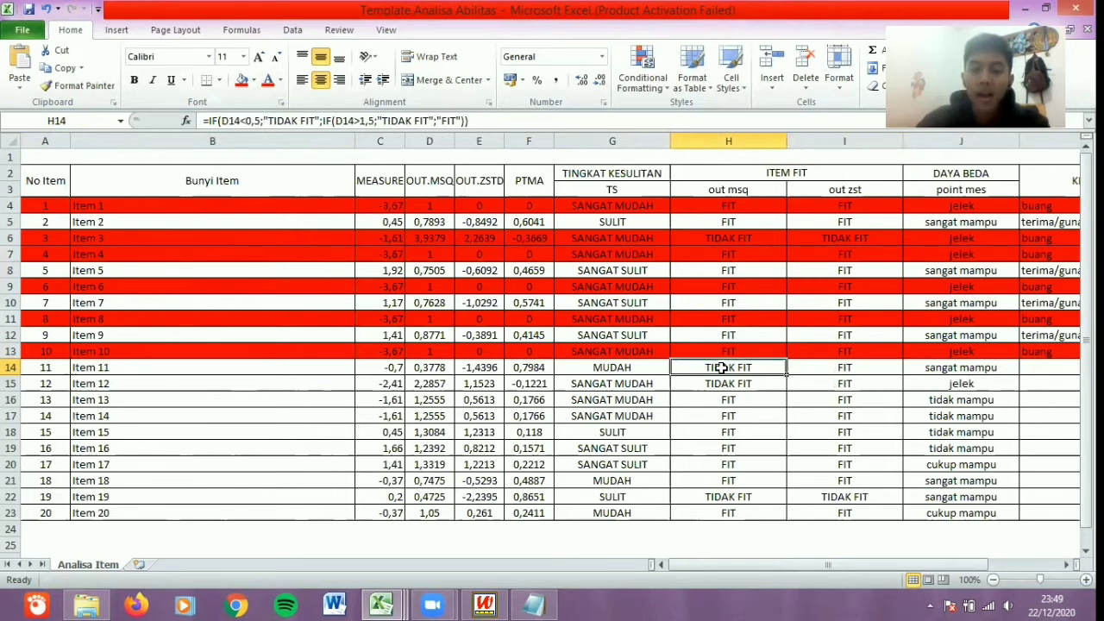
{"action": "left_click_drag", "start_coordinate": [766, 368], "coordinate": [806, 367]}
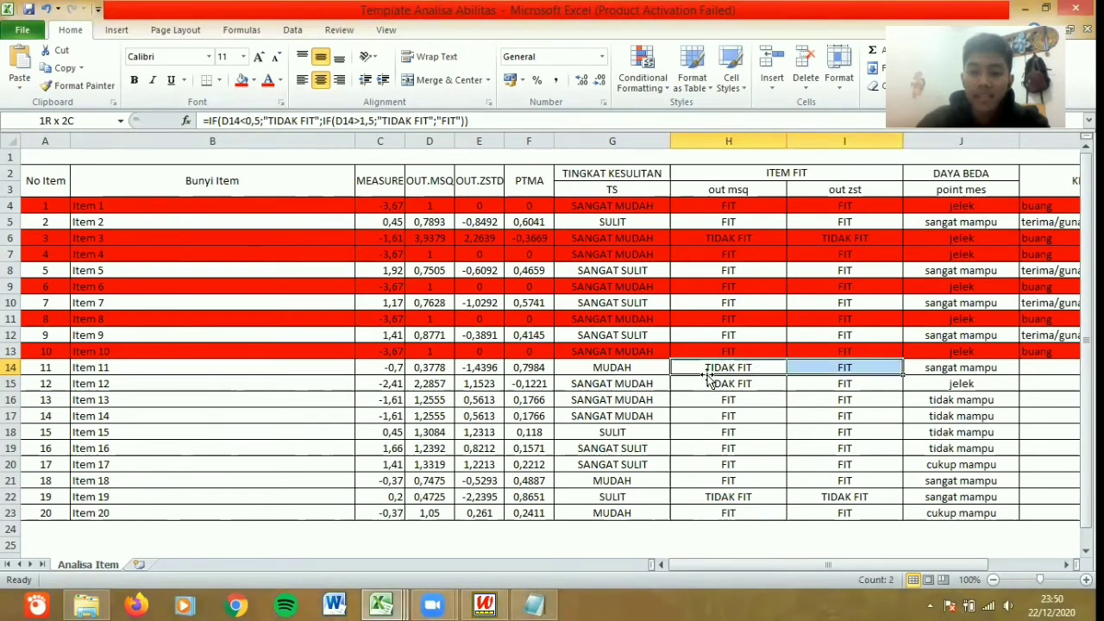
{"action": "left_click", "coordinate": [712, 369]}
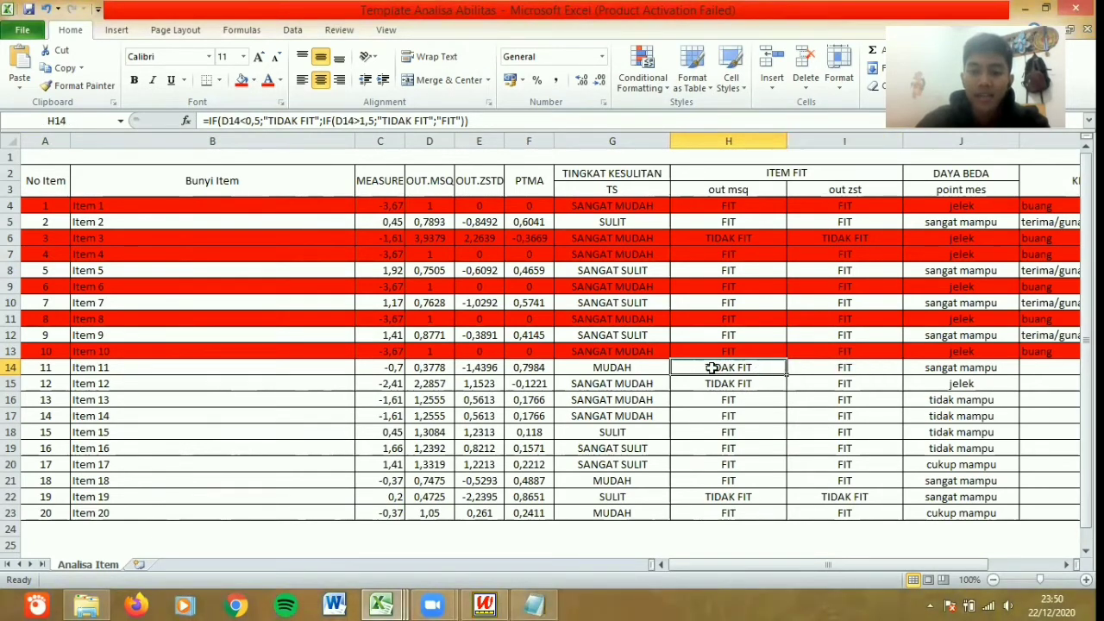
Enter "tinjau/review" as Item 11's KEPUTUSAN in K14
{"action": "left_click", "coordinate": [1030, 368]}
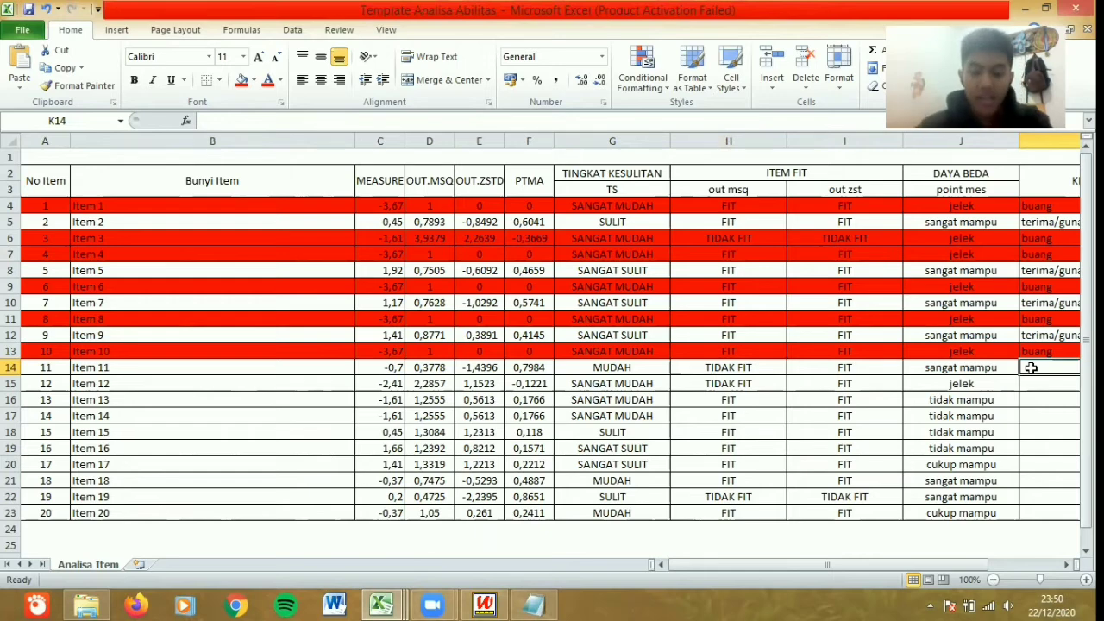
{"action": "type", "text": "tinj"}
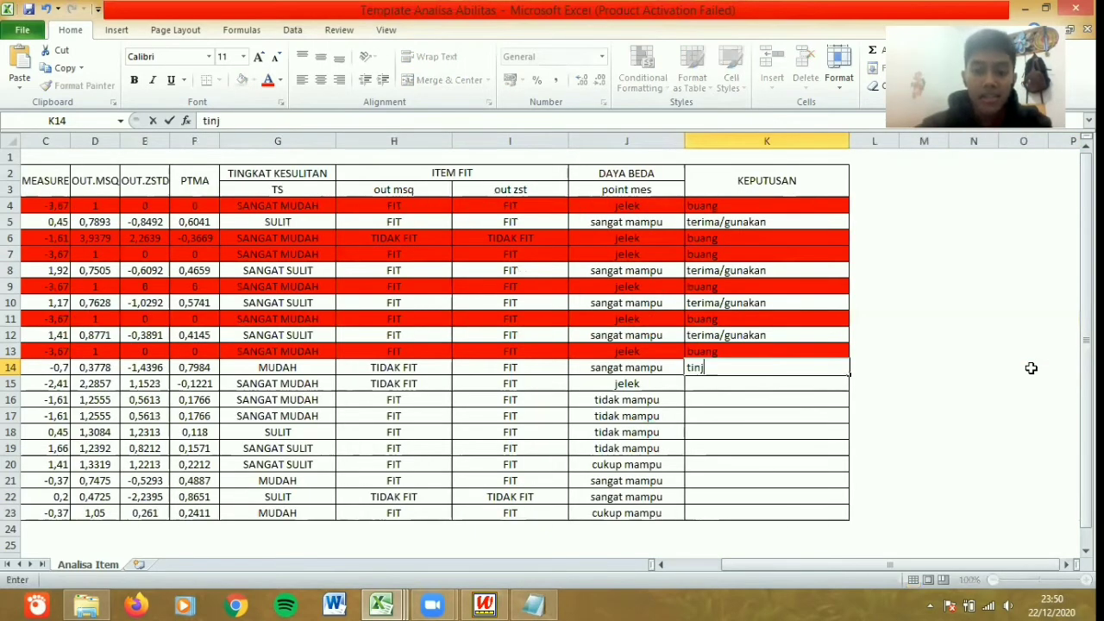
{"action": "type", "text": "au/"}
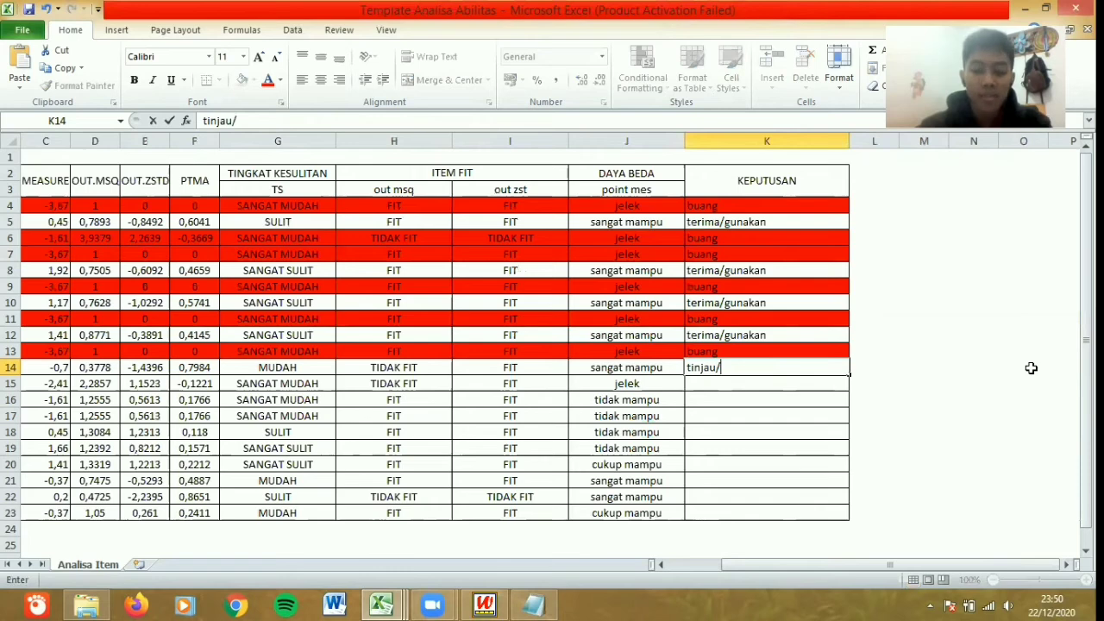
{"action": "type", "text": "revi"}
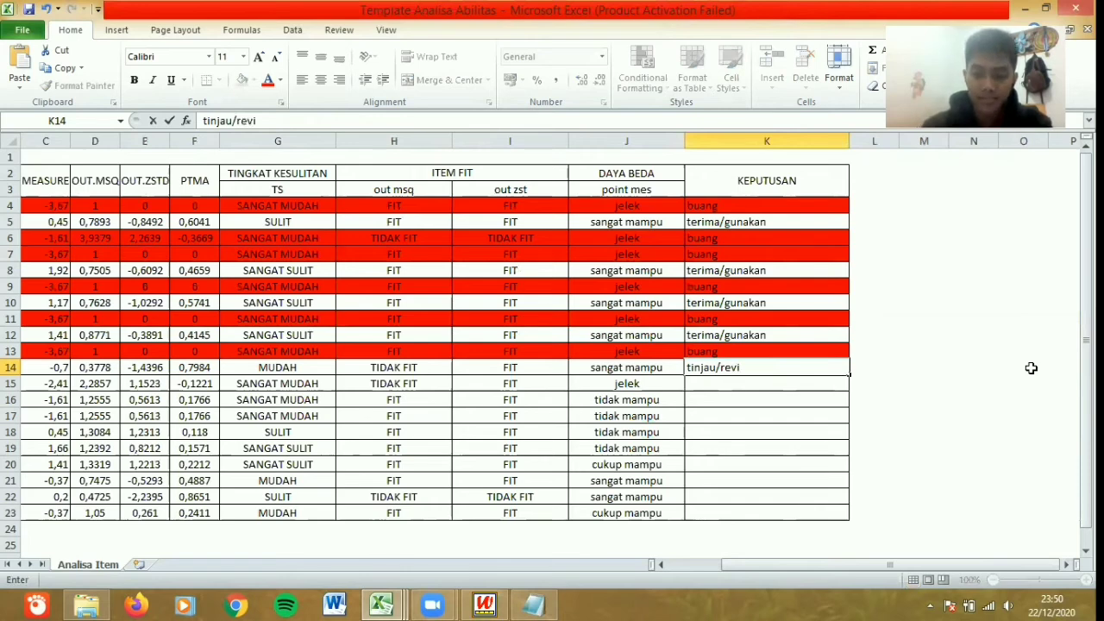
{"action": "type", "text": "ew"}
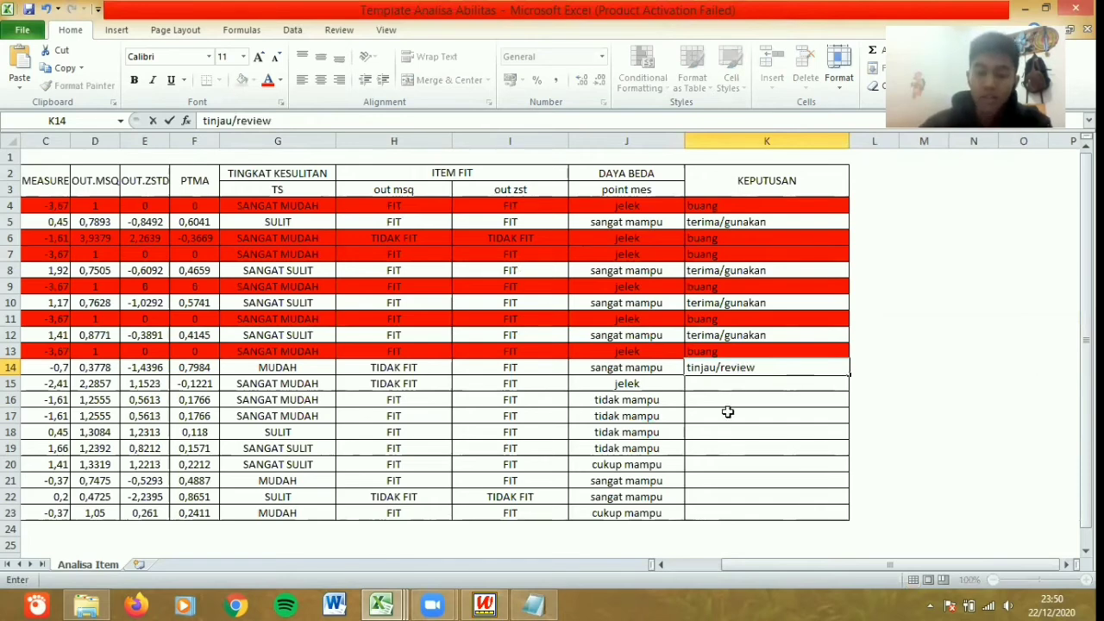
{"action": "key", "text": "ctrl+Return"}
Fill Item 11's row, A14:K14, with yellow
{"action": "left_click_drag", "start_coordinate": [611, 368], "coordinate": [251, 80]}
{"action": "key", "text": "alt+h"}
{"action": "key", "text": "h"}
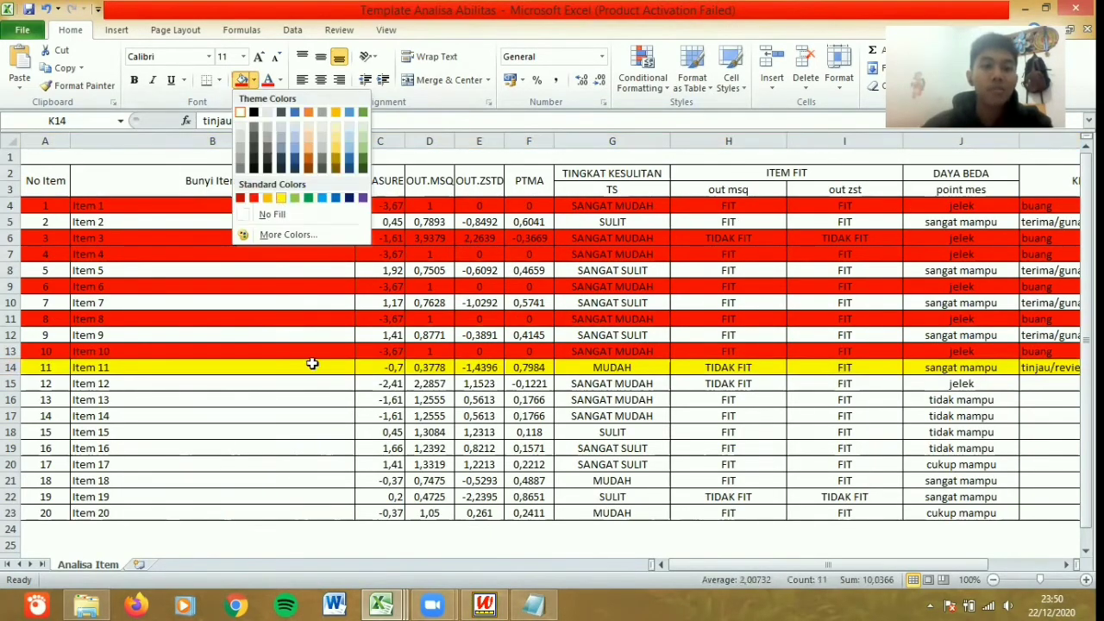
{"action": "key", "text": "Return"}
Examine Item 12's statistics and its TINGKAT KESULITAN, out msq, out zst and DAYA BEDA classifications in row 15
{"action": "left_click", "coordinate": [306, 387]}
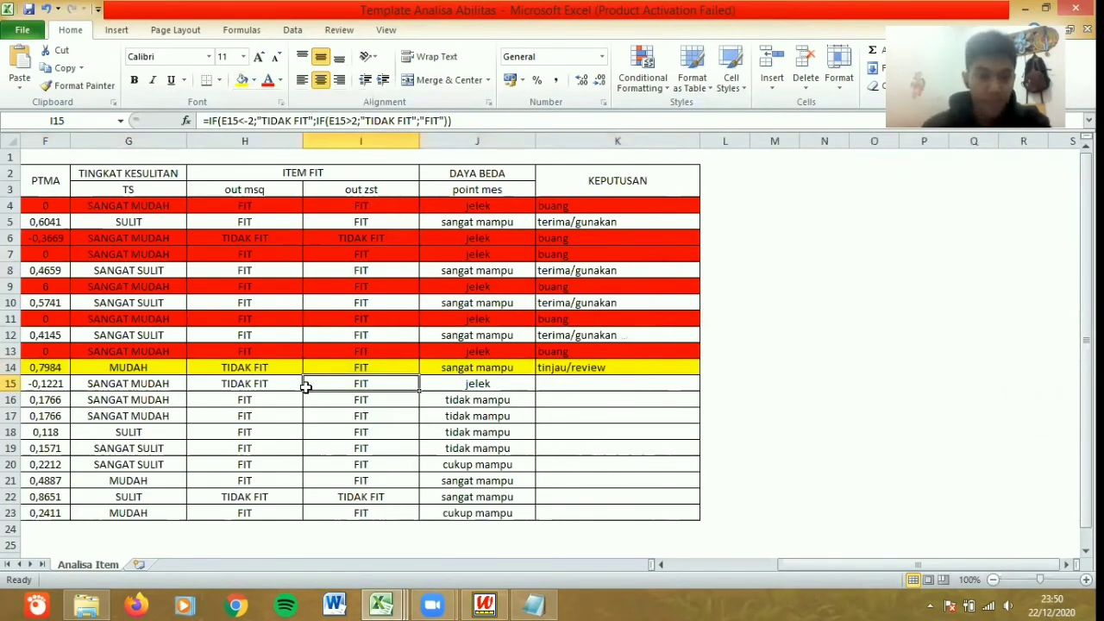
{"action": "key", "text": "Home"}
{"action": "key", "text": "Right"}
{"action": "key", "text": "Right"}
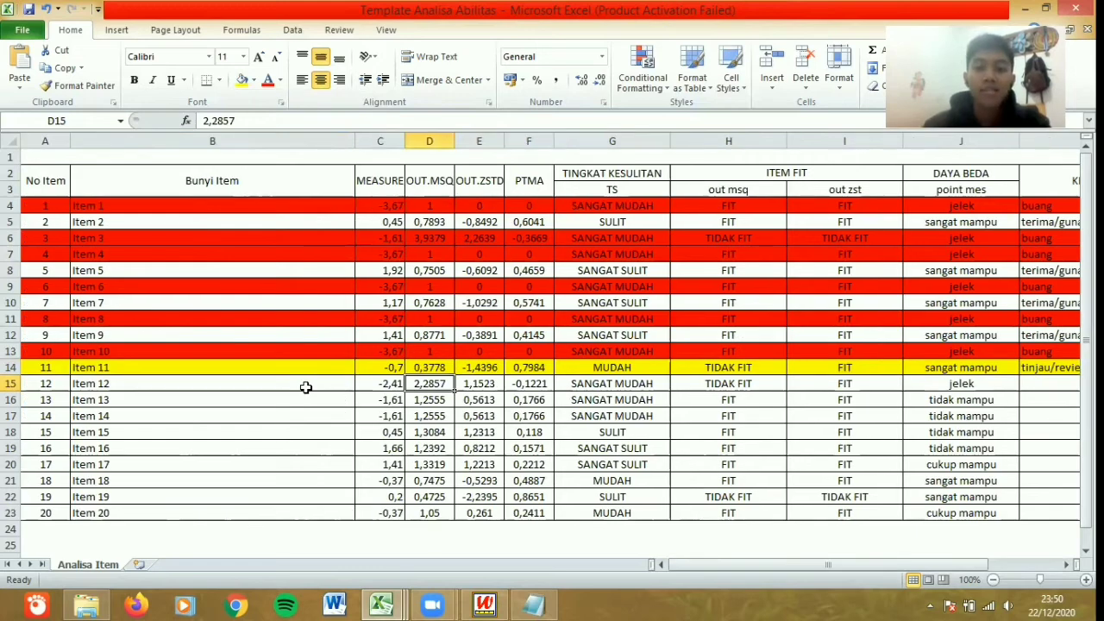
{"action": "key", "text": "Right"}
{"action": "key", "text": "Right"}
{"action": "key", "text": "Right"}
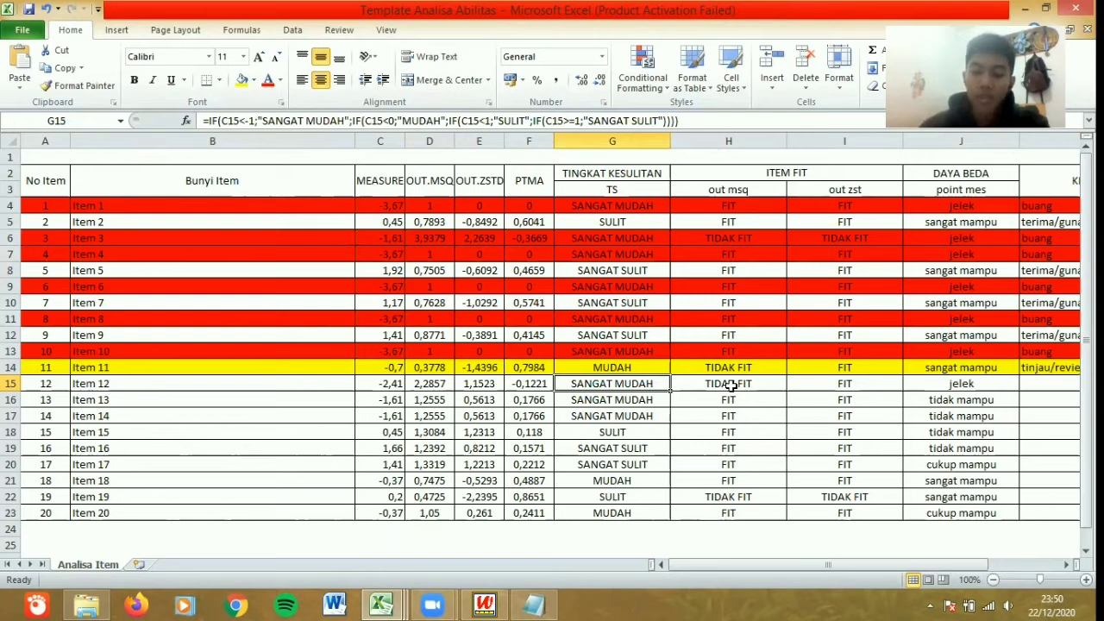
{"action": "key", "text": "Right"}
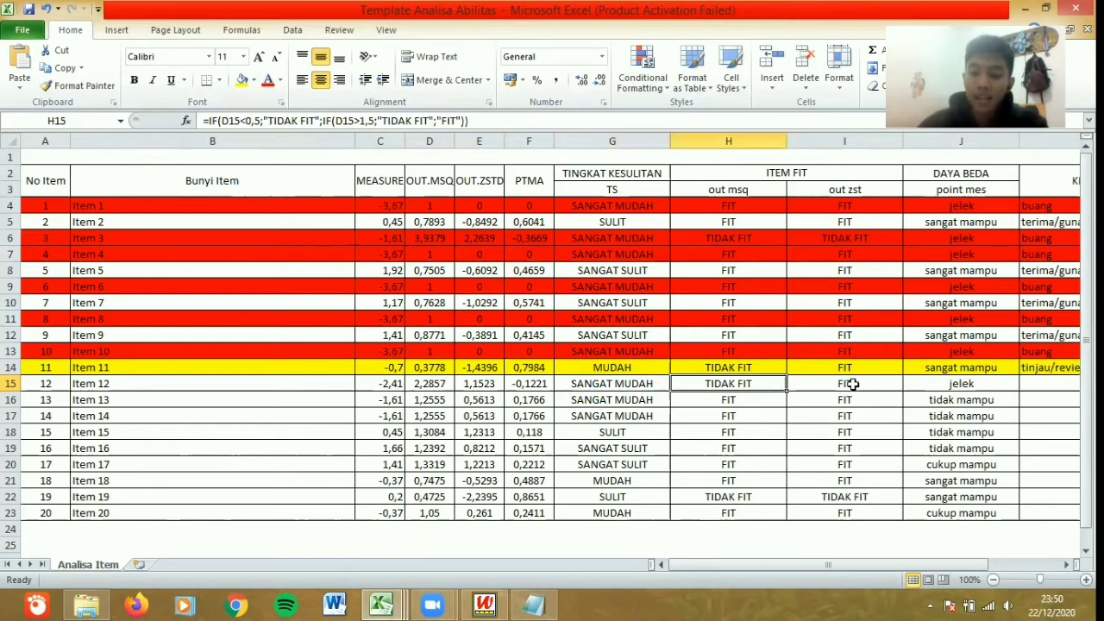
{"action": "left_click", "coordinate": [852, 384]}
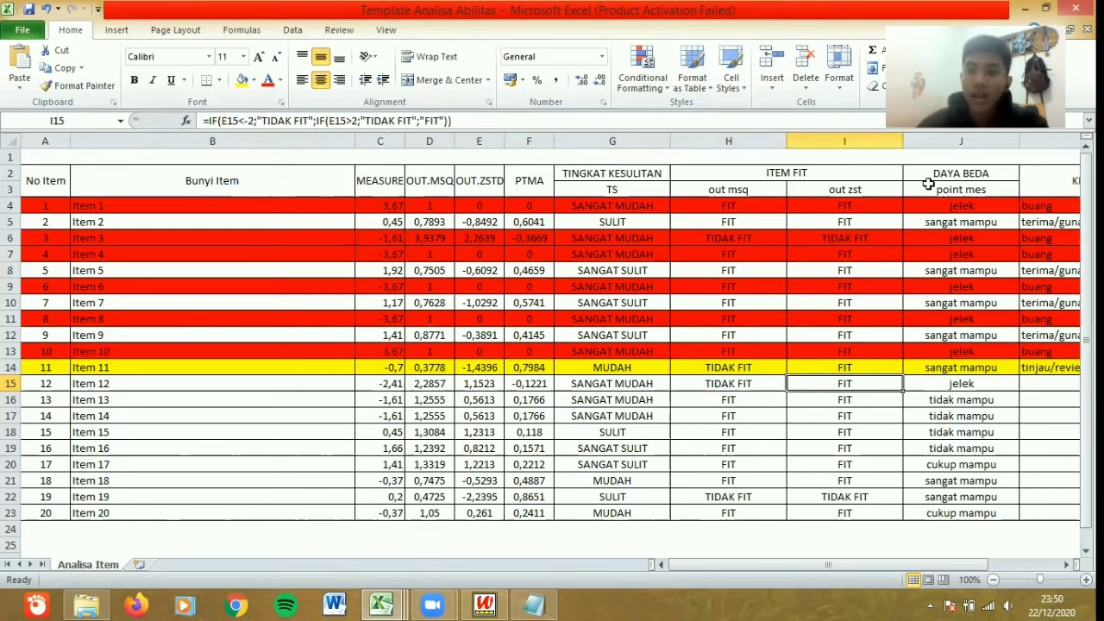
{"action": "left_click", "coordinate": [979, 383]}
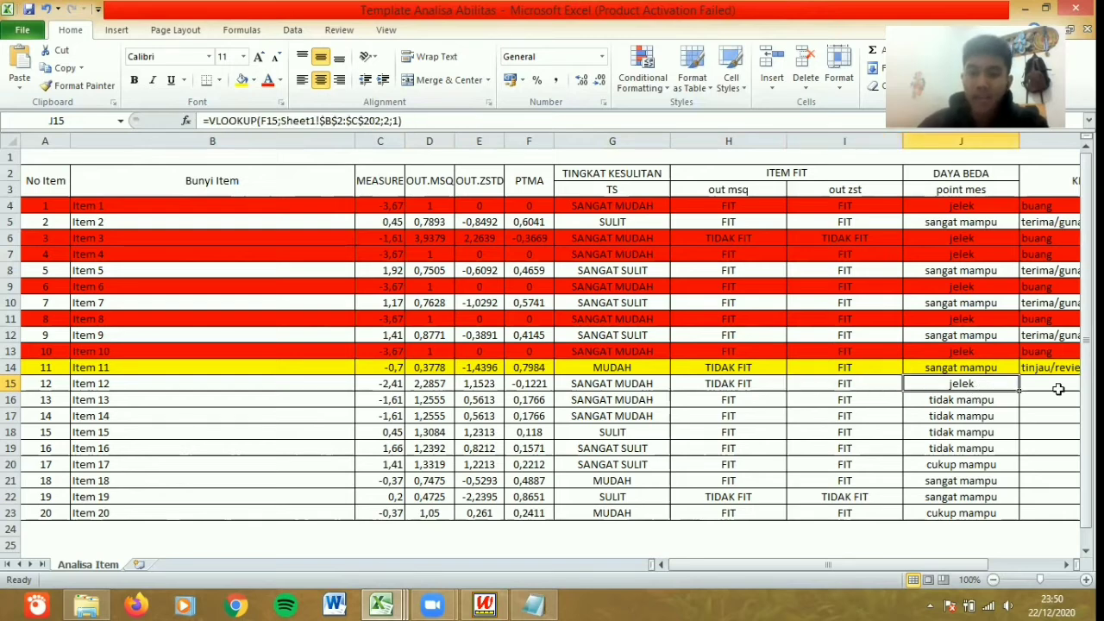
Enter "buang" as Item 12's KEPUTUSAN in K15 and fill A15:K15 with red
{"action": "left_click", "coordinate": [1042, 383]}
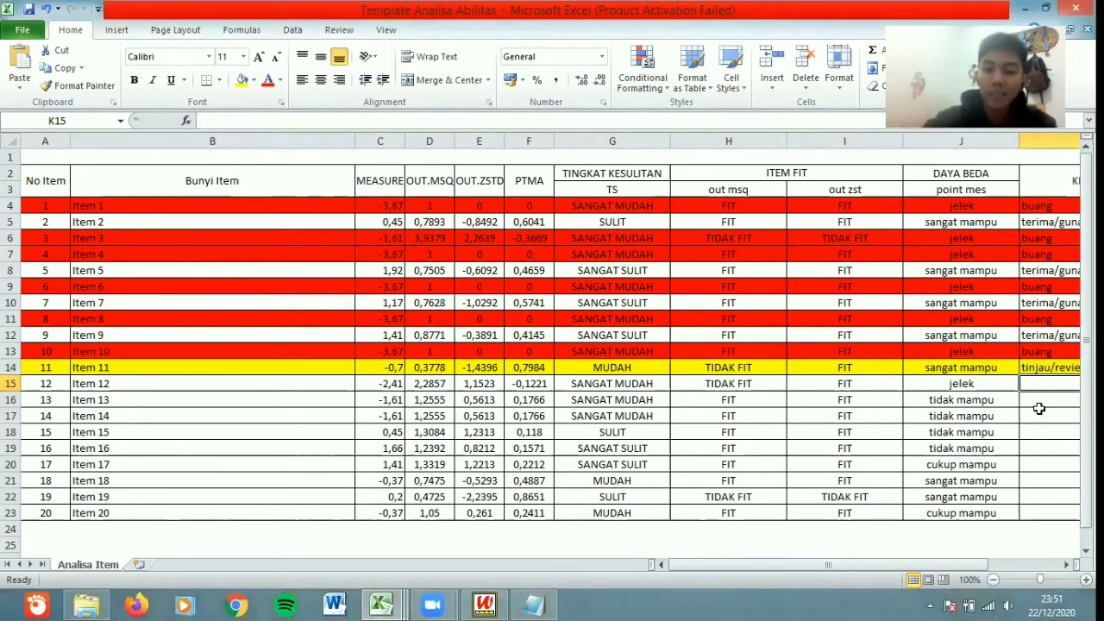
{"action": "type", "text": "bu"}
{"action": "key", "text": "ctrl+Return"}
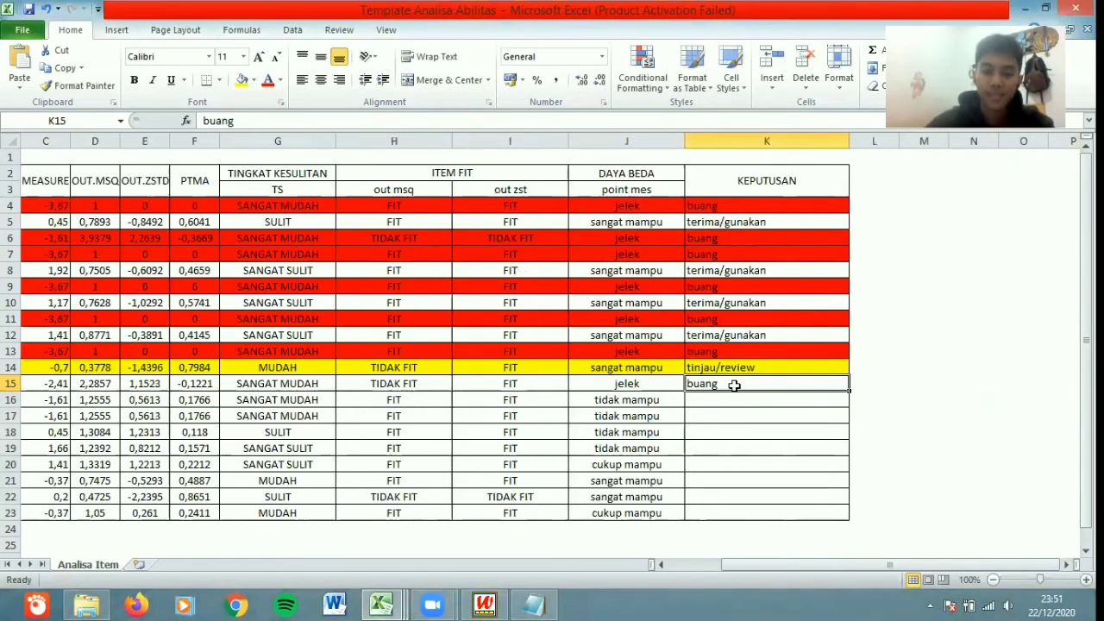
{"action": "key", "text": "shift+Down"}
{"action": "key", "text": "shift+Home"}
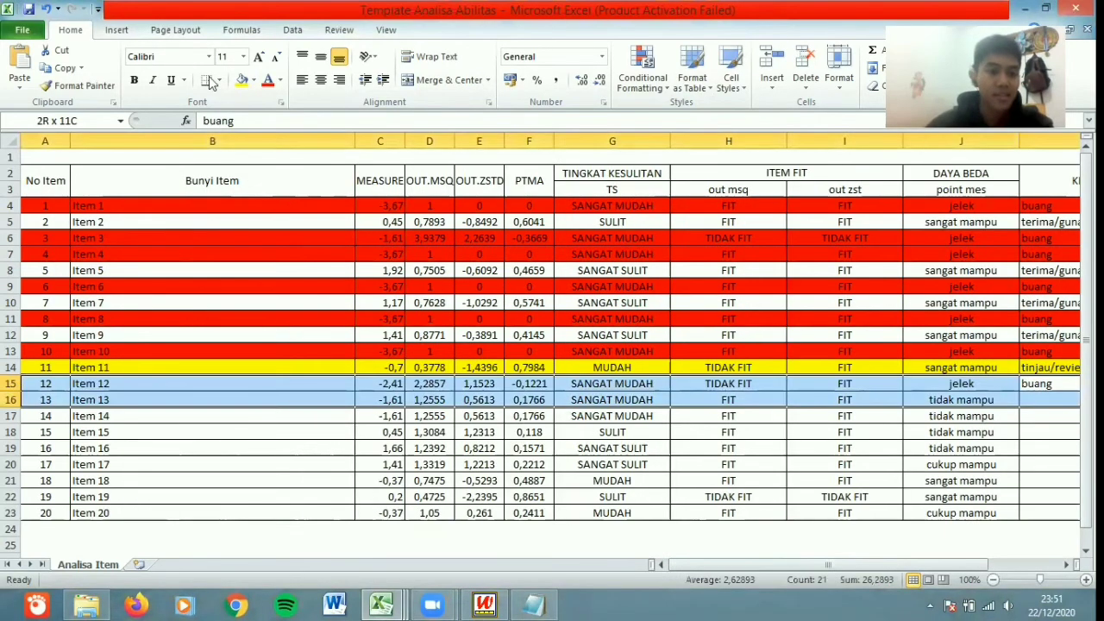
{"action": "key", "text": "shift+Up"}
{"action": "left_click", "coordinate": [254, 80]}
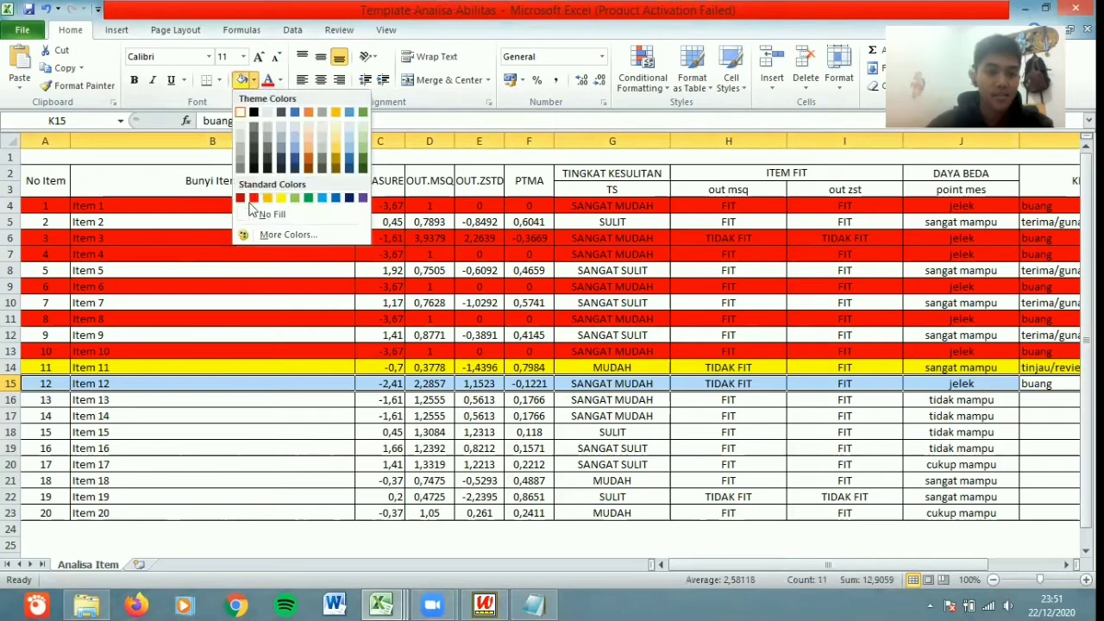
{"action": "left_click", "coordinate": [253, 199]}
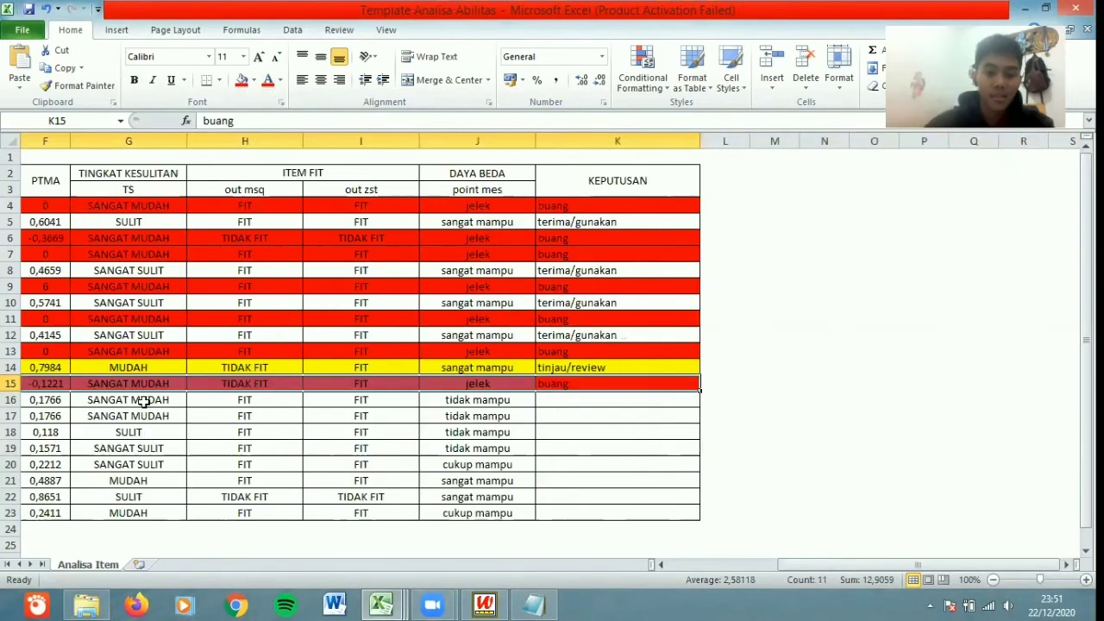
Examine Item 13's statistics and its TINGKAT KESULITAN, out msq and DAYA BEDA classifications in row 16
{"action": "key", "text": "Down"}
{"action": "key", "text": "Left"}
{"action": "key", "text": "Left"}
{"action": "key", "text": "Left"}
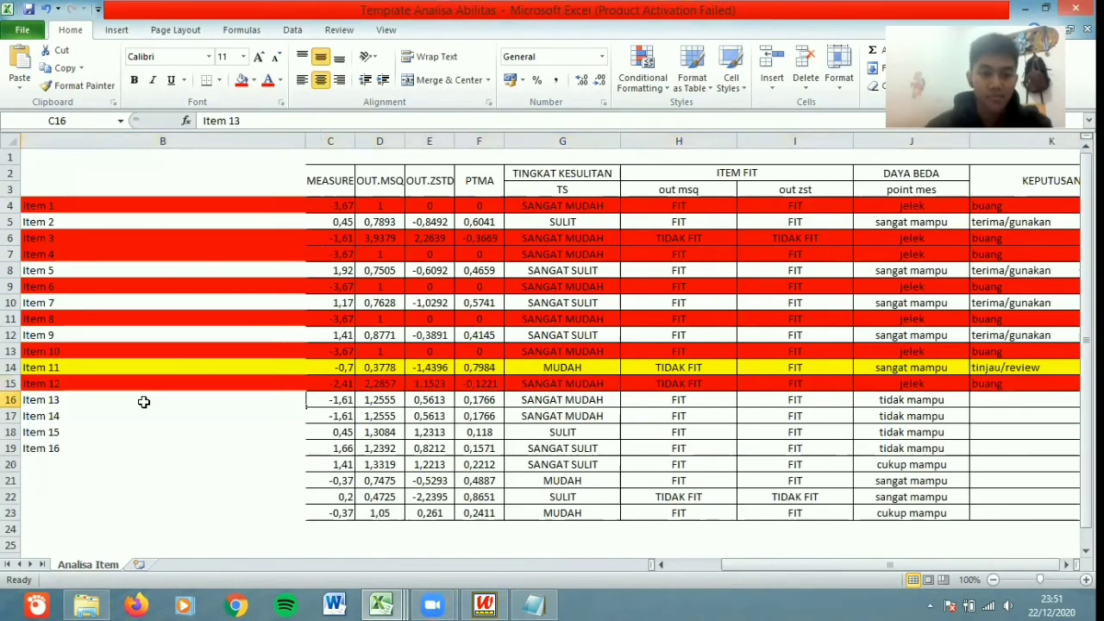
{"action": "key", "text": "Right"}
{"action": "key", "text": "Right"}
{"action": "key", "text": "Right"}
{"action": "key", "text": "Right"}
{"action": "key", "text": "Right"}
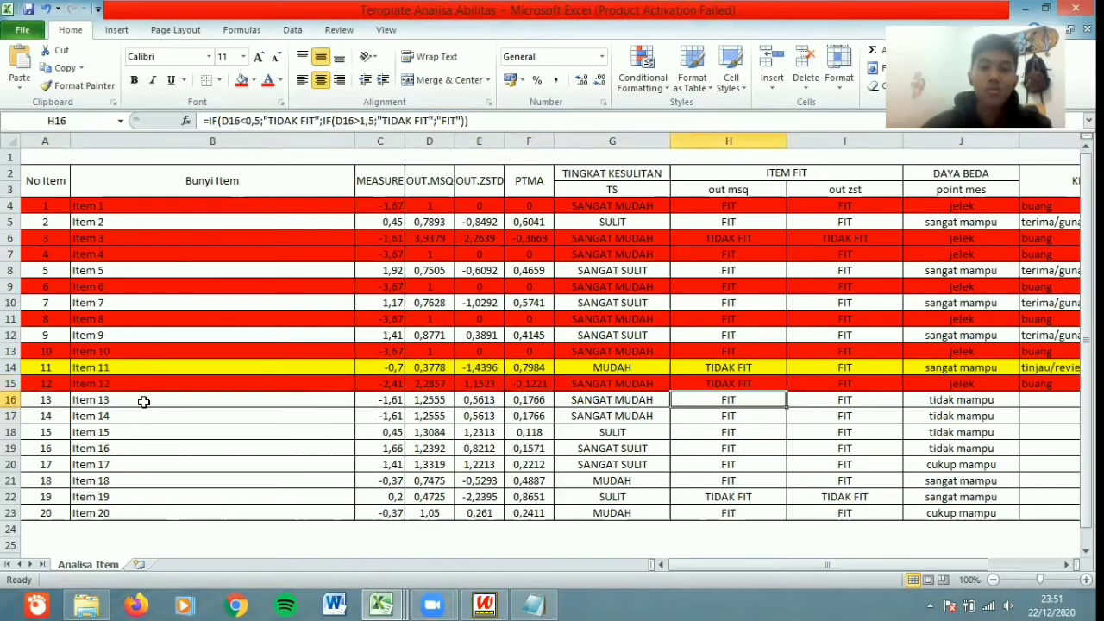
{"action": "left_click", "coordinate": [641, 399]}
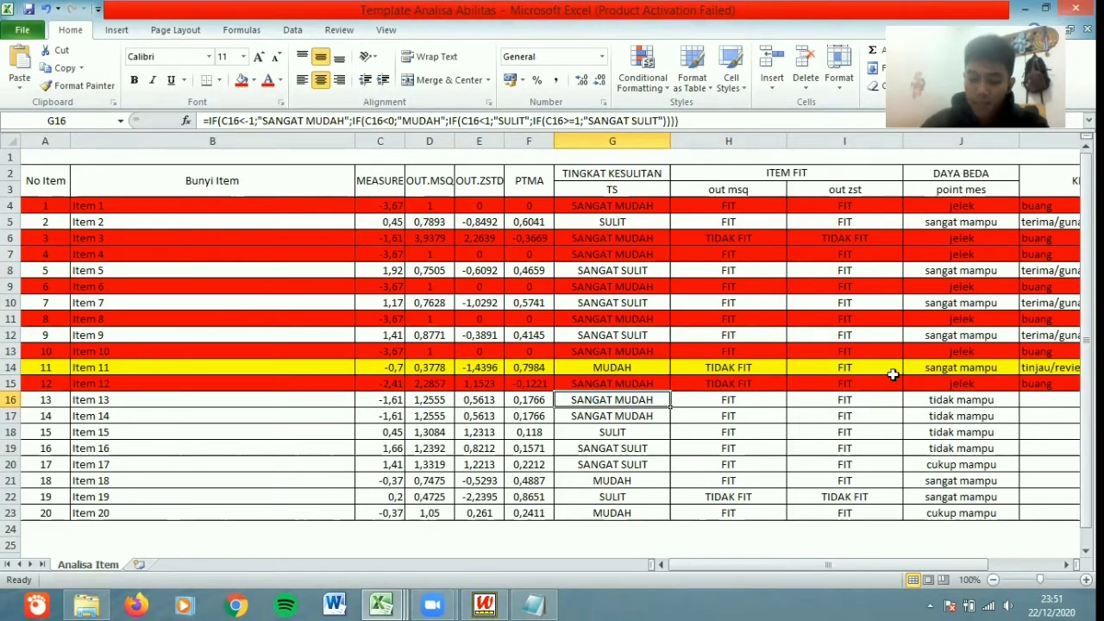
{"action": "left_click", "coordinate": [988, 402]}
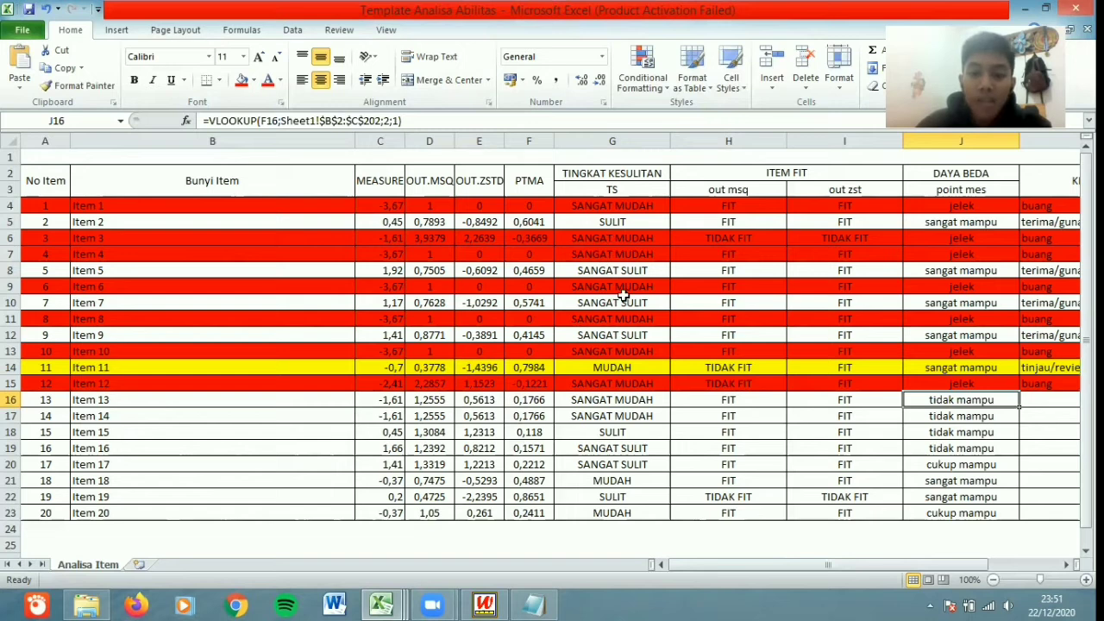
Compare Item 13's PTMA and DAYA BEDA with Item 1's PTMA, and select Item 13's KEPUTUSAN cell K16
{"action": "left_click", "coordinate": [1028, 400]}
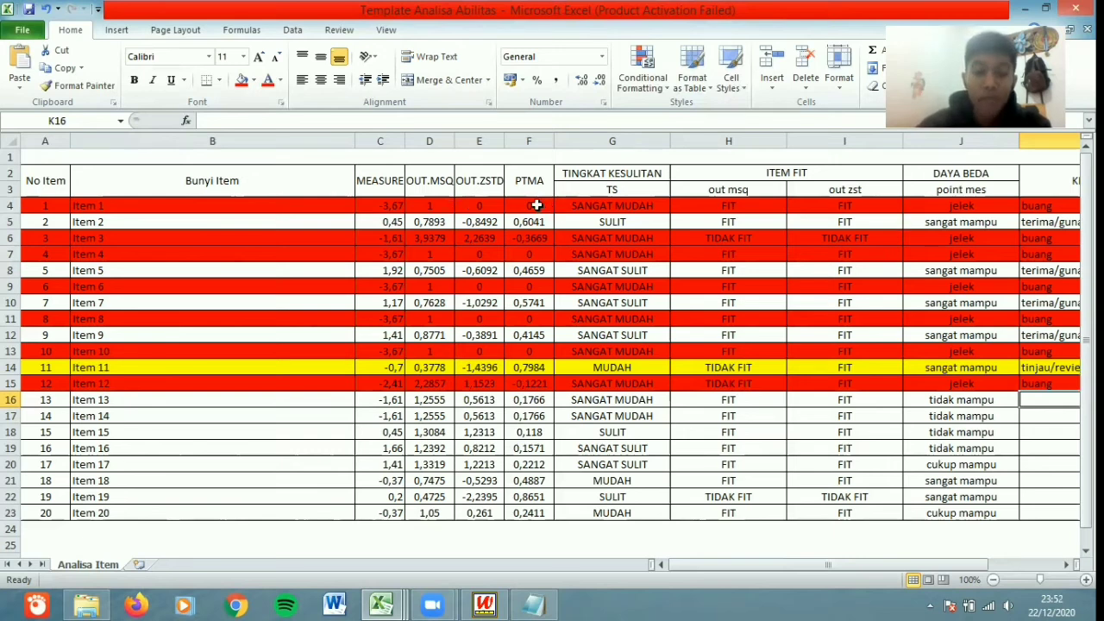
{"action": "left_click", "coordinate": [532, 207]}
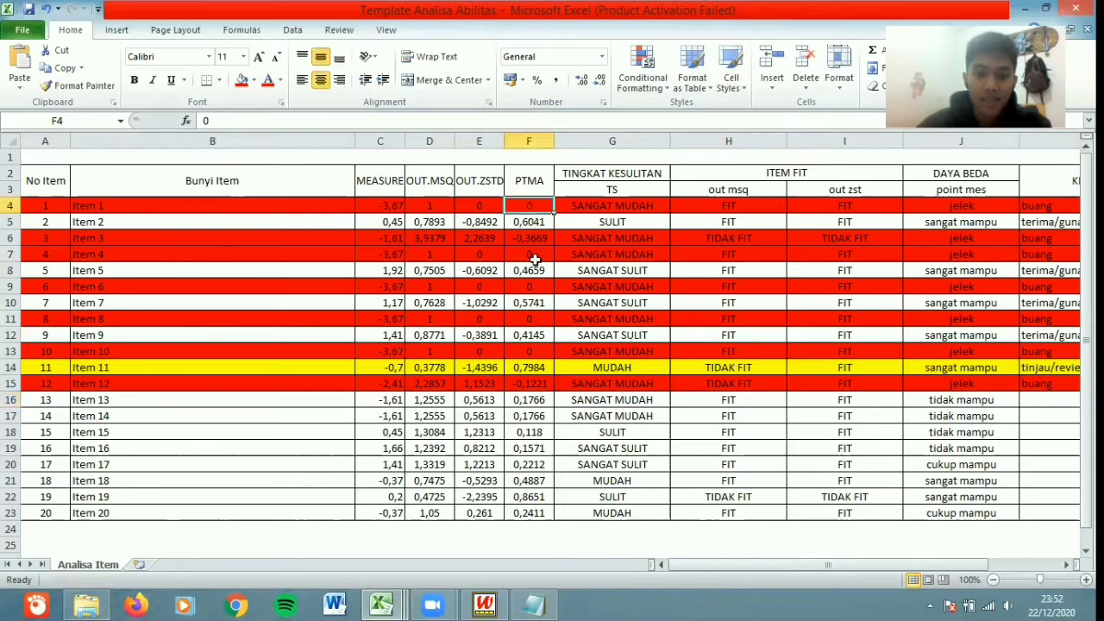
{"action": "left_click", "coordinate": [535, 401]}
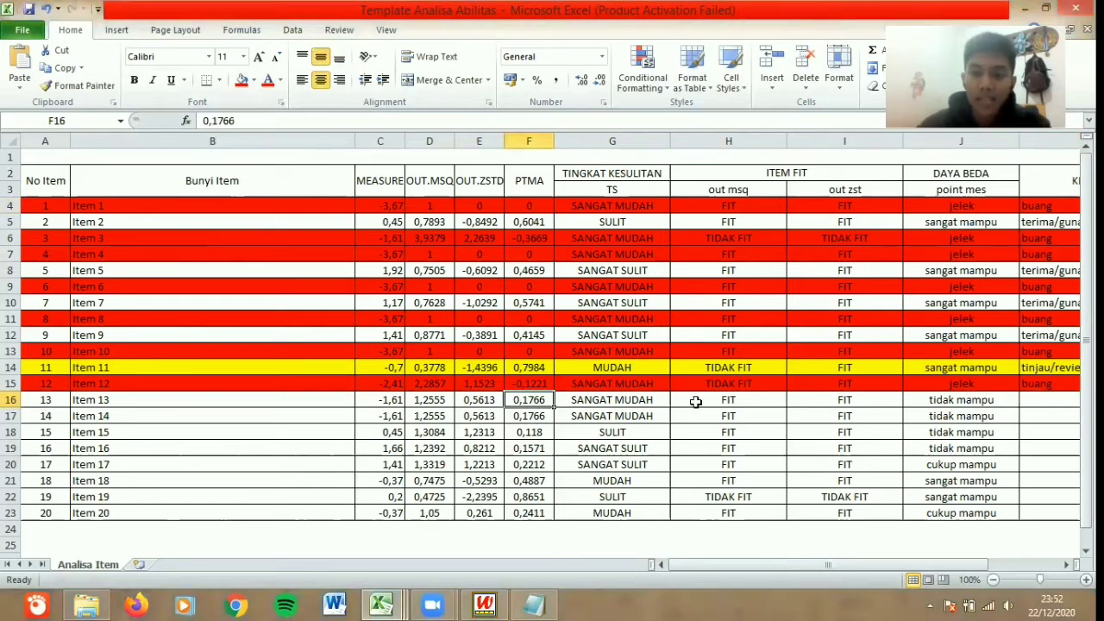
{"action": "left_click", "coordinate": [931, 406]}
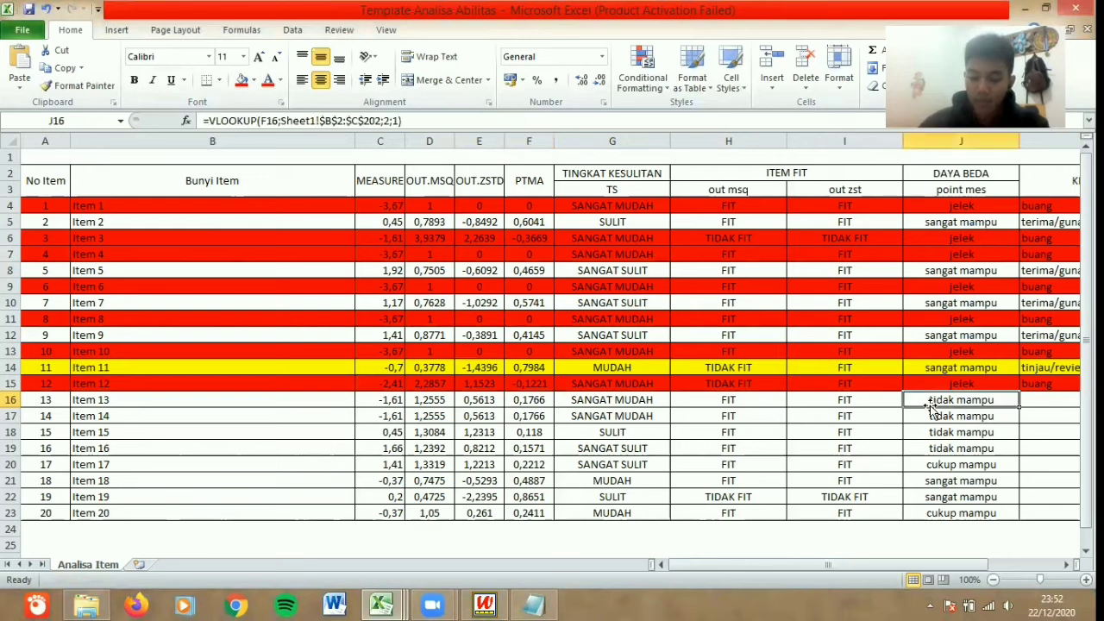
{"action": "left_click", "coordinate": [525, 401]}
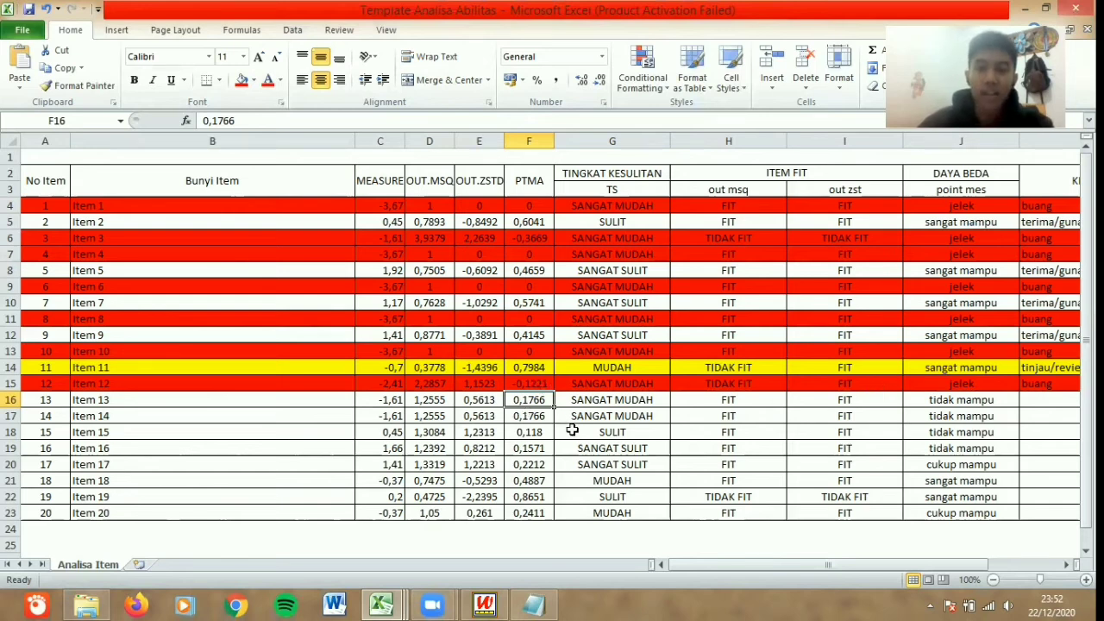
{"action": "left_click", "coordinate": [1046, 402]}
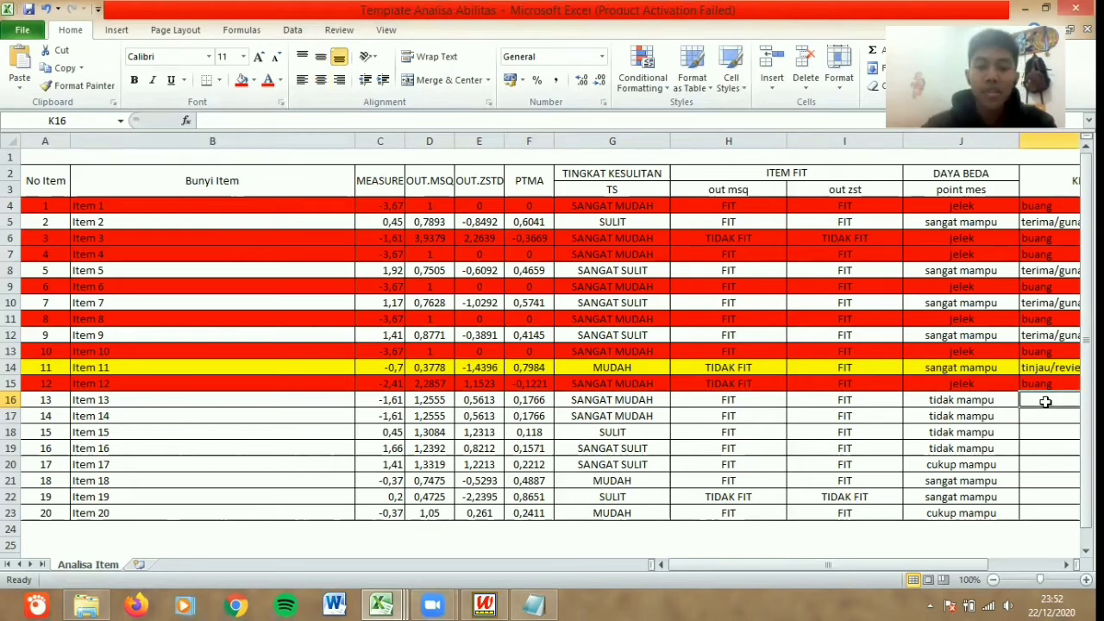
Enter "tinjau/review" as Item 13's KEPUTUSAN in K16 and fill A16:K16 with yellow
{"action": "type", "text": "tinjau/review"}
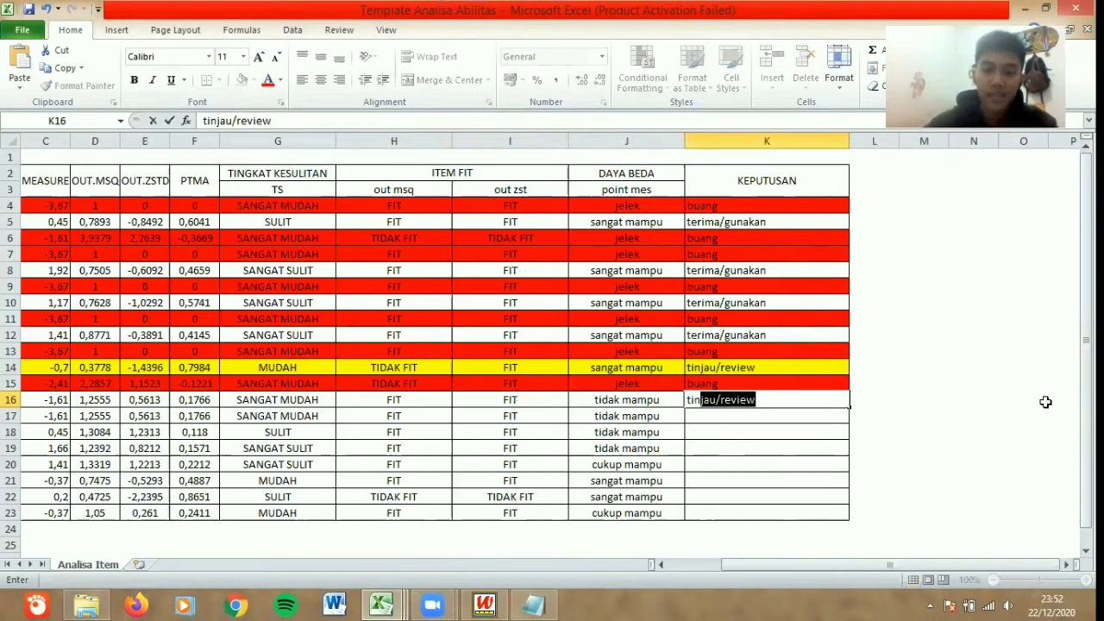
{"action": "key", "text": "ctrl+Return"}
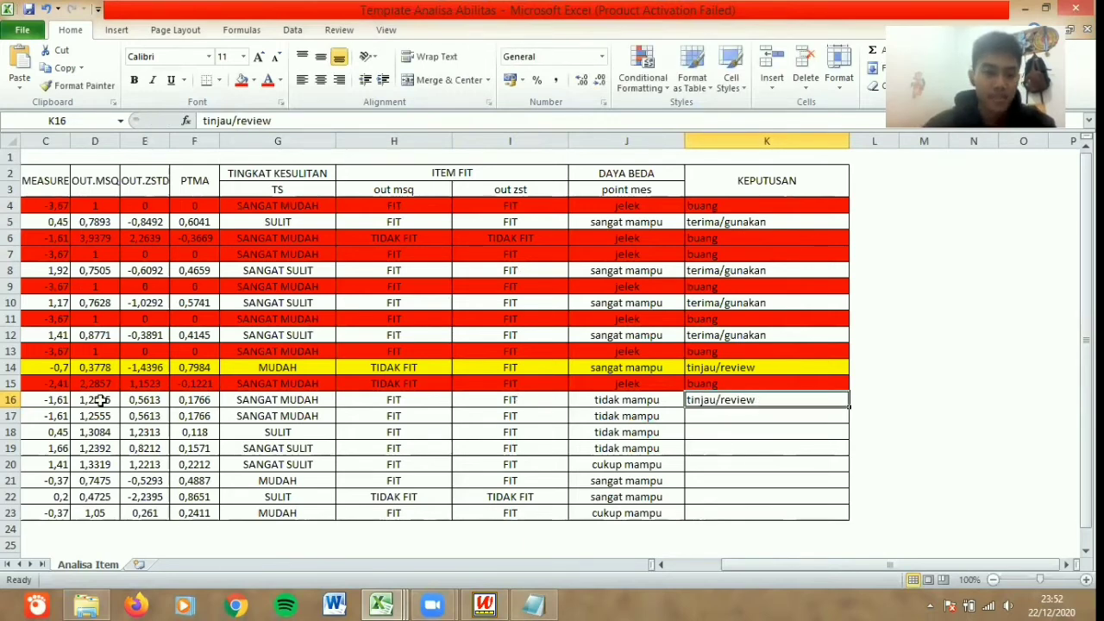
{"action": "mouse_move", "coordinate": [35, 399]}
{"action": "left_mouse_down"}
{"action": "mouse_move", "coordinate": [28, 424]}
{"action": "mouse_move", "coordinate": [47, 402]}
{"action": "left_mouse_up"}
{"action": "left_click", "coordinate": [253, 79]}
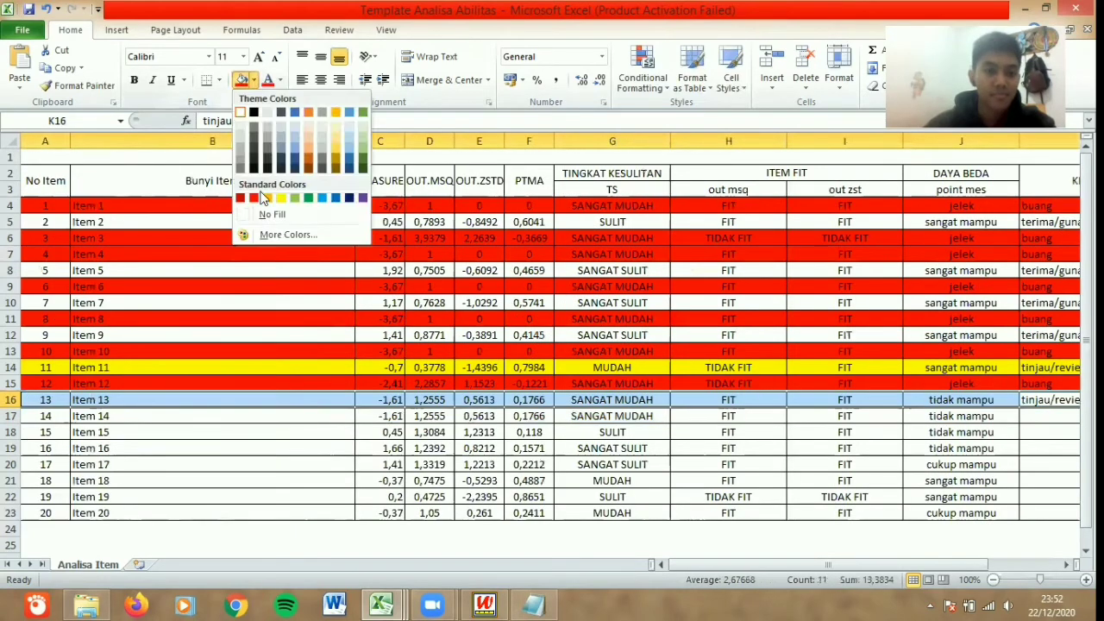
{"action": "left_click", "coordinate": [280, 199]}
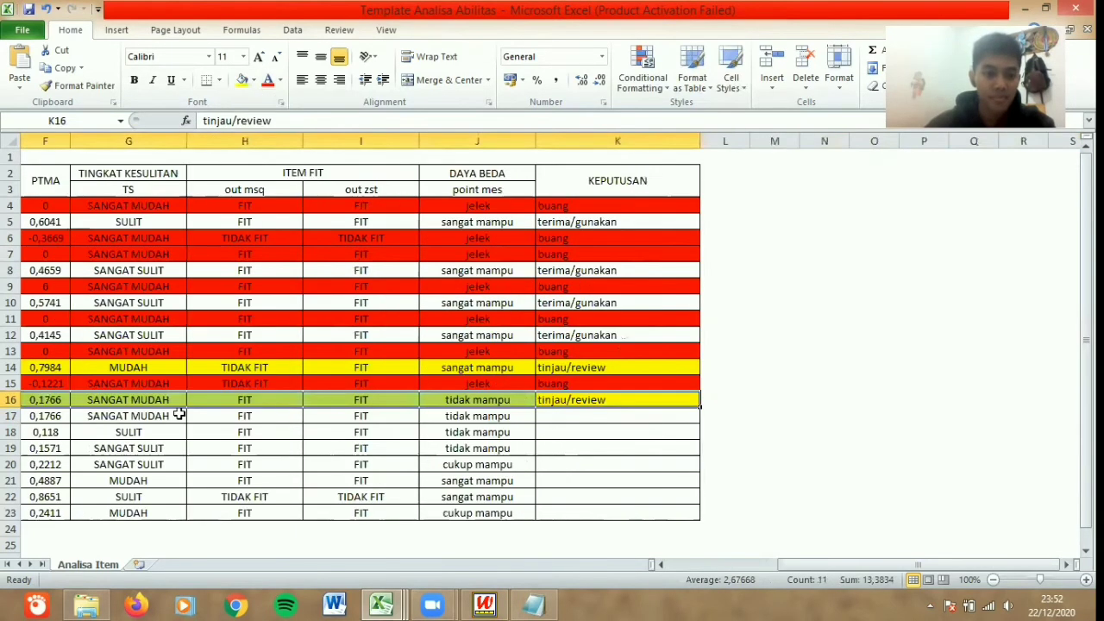
Examine Item 14's statistics and its TINGKAT KESULITAN, ITEM FIT and DAYA BEDA classifications in row 17
{"action": "left_click", "coordinate": [129, 417]}
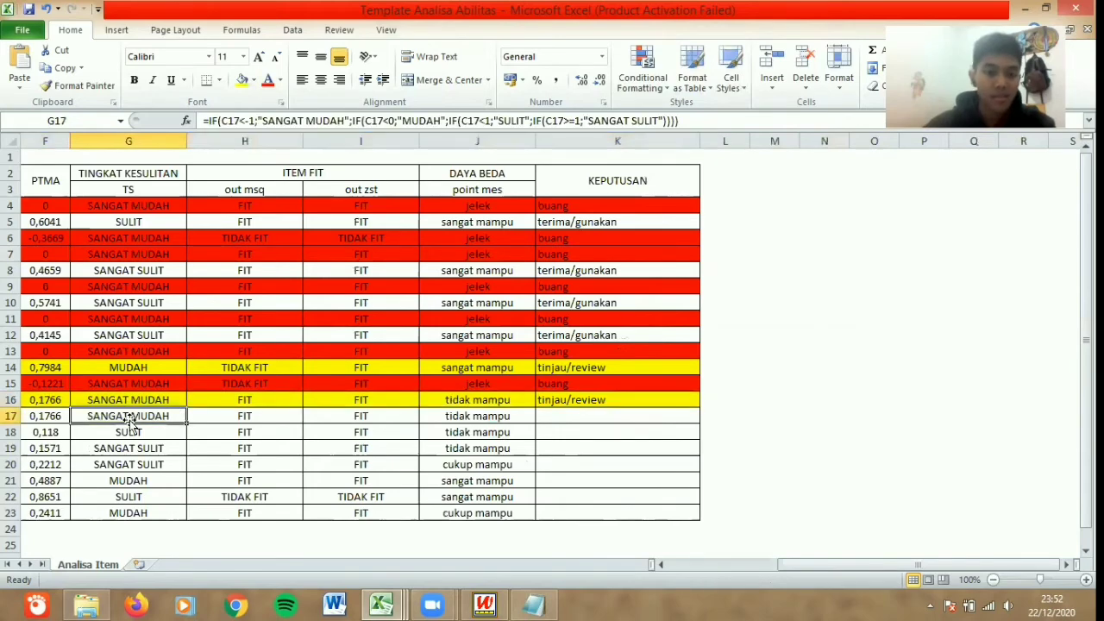
{"action": "key", "text": "Home"}
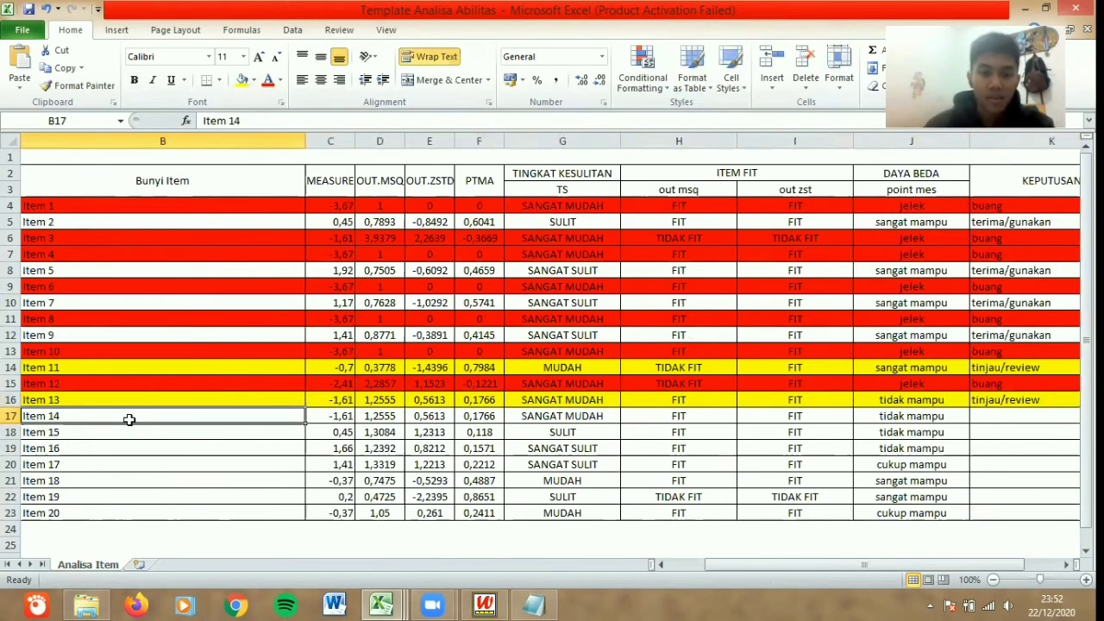
{"action": "key", "text": "Right"}
{"action": "key", "text": "Right"}
{"action": "key", "text": "Right"}
{"action": "key", "text": "Right"}
{"action": "key", "text": "Right"}
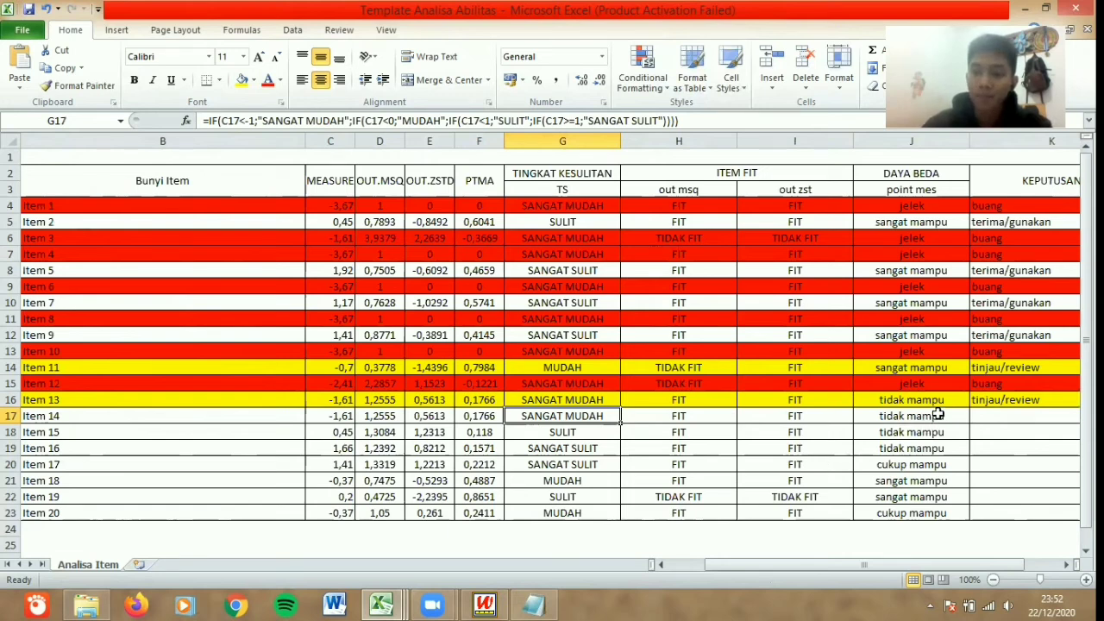
Enter "tinjau/review" as Item 14's KEPUTUSAN in K17 and fill A17:K17 with yellow
{"action": "left_click", "coordinate": [1004, 414]}
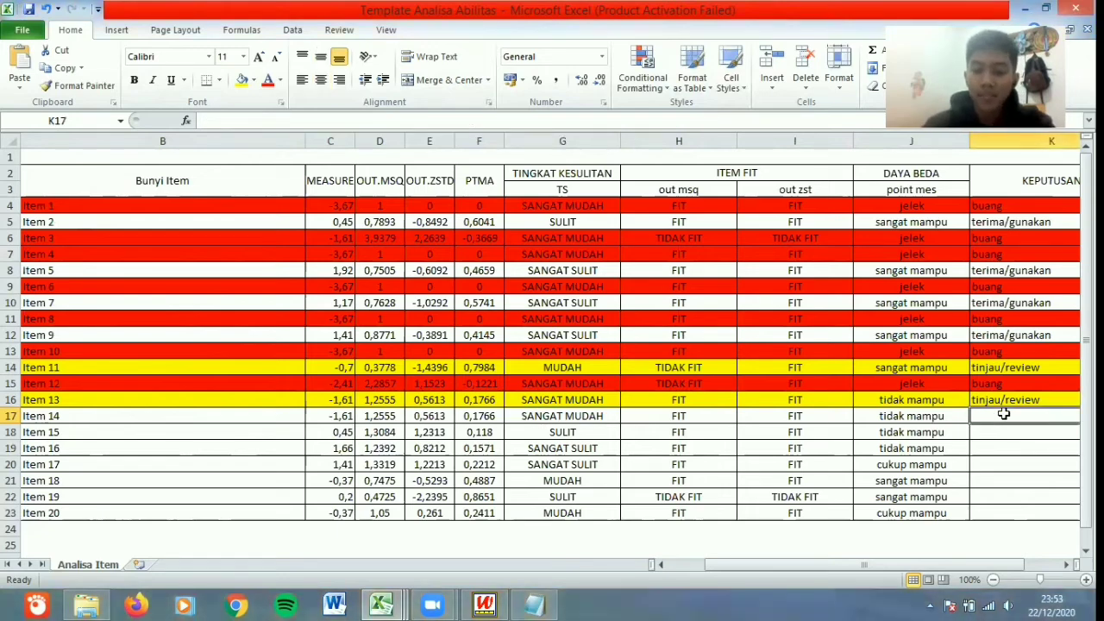
{"action": "type", "text": "tinjau/review"}
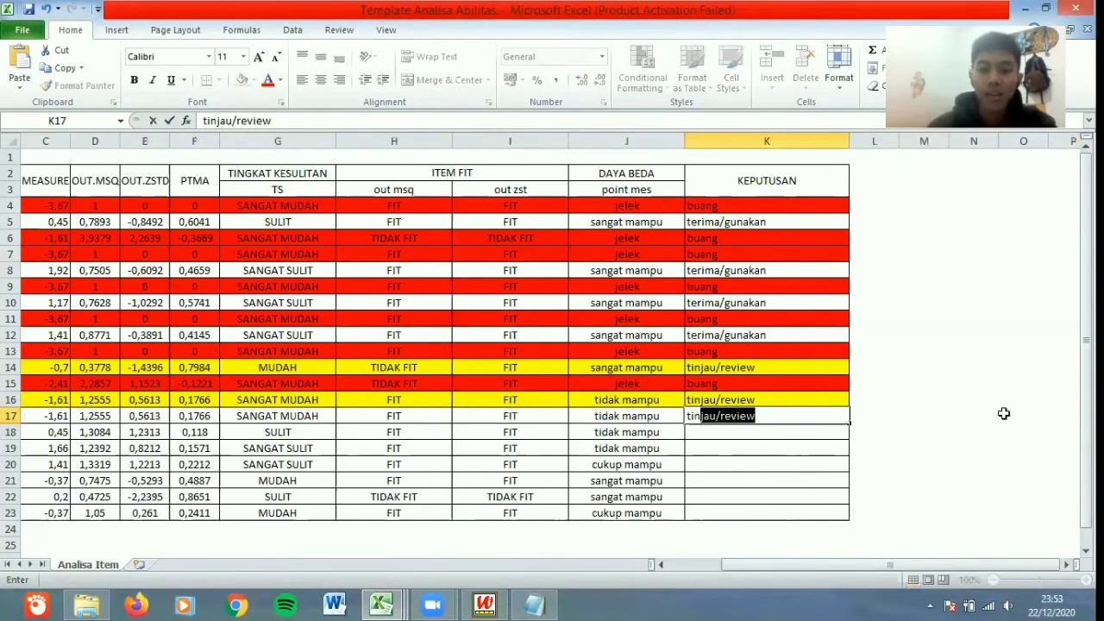
{"action": "key", "text": "Return"}
{"action": "left_click", "coordinate": [786, 415]}
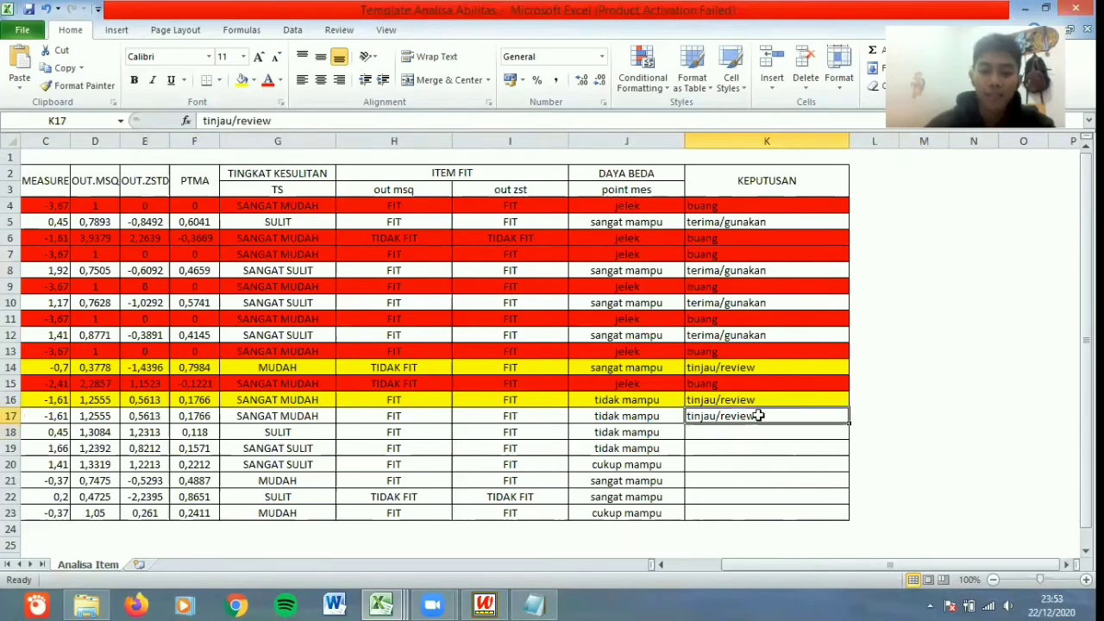
{"action": "left_click", "coordinate": [7, 421]}
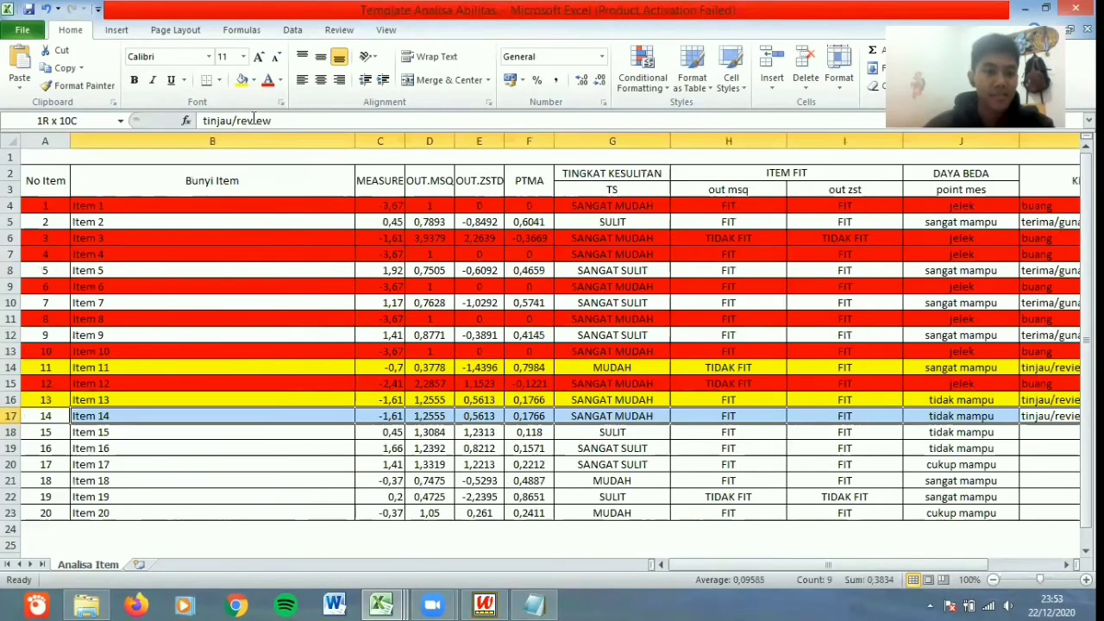
{"action": "key", "text": "shift+Left"}
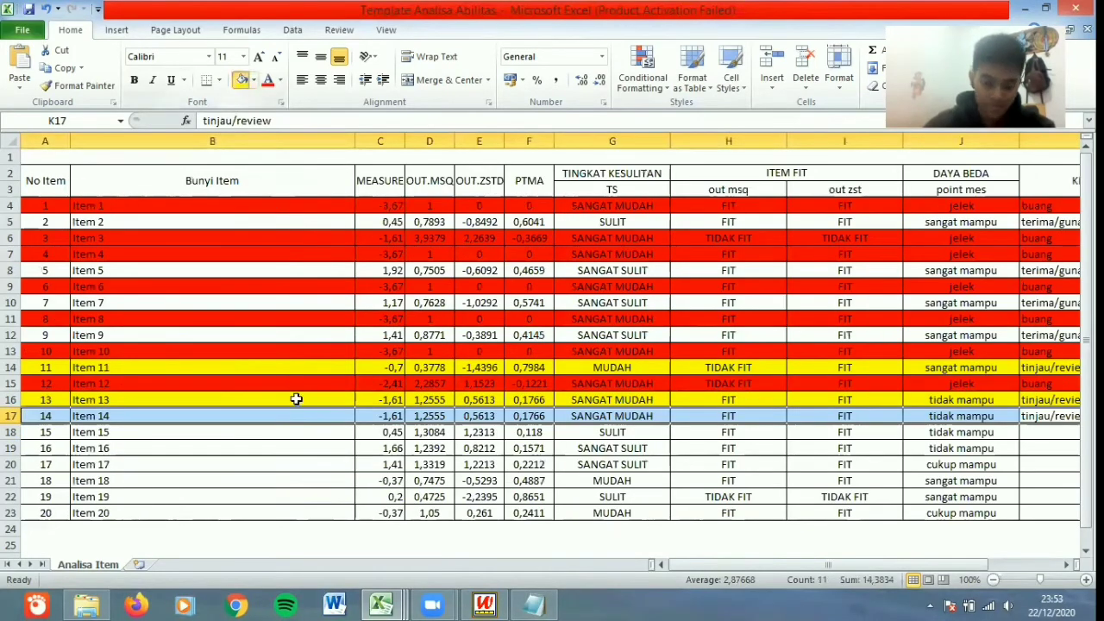
{"action": "scroll", "coordinate": [296, 398], "scroll_direction": "right", "scroll_amount": 5}
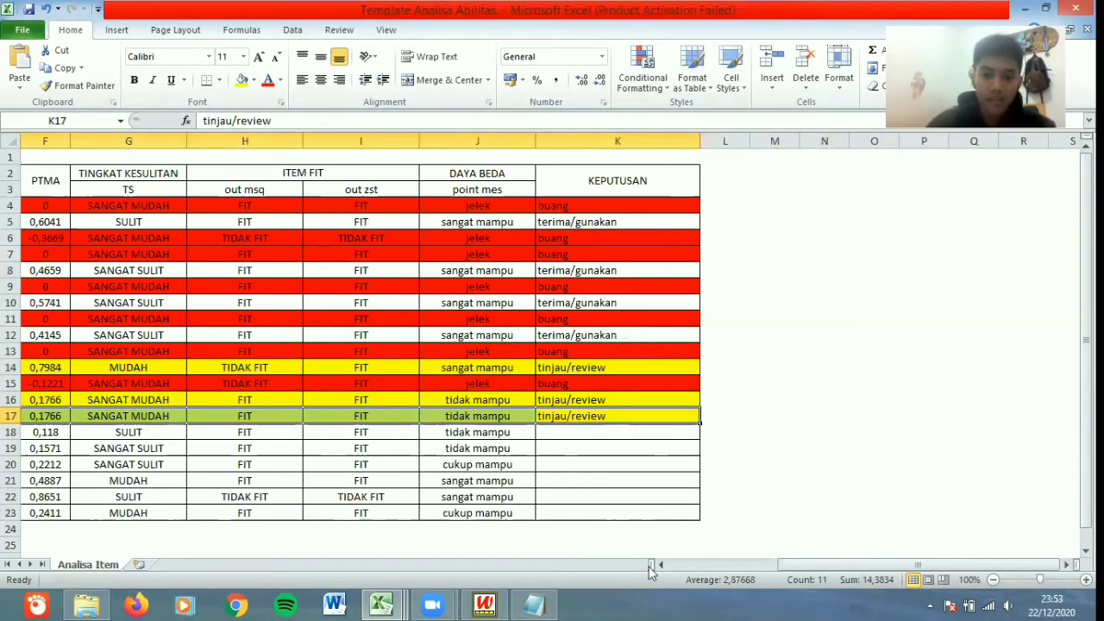
Examine Item 15's TINGKAT KESULITAN, out msq, out zst and DAYA BEDA in row 18, comparing its difficulty with Item 2's
{"action": "scroll", "coordinate": [313, 417], "scroll_direction": "left", "scroll_amount": 5}
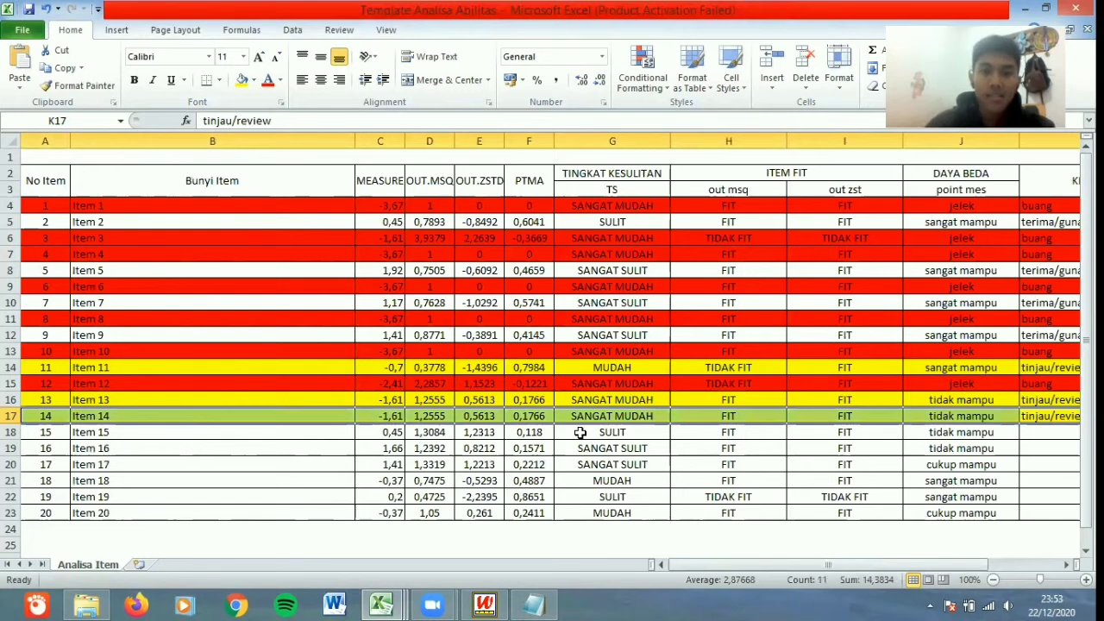
{"action": "left_click", "coordinate": [580, 432]}
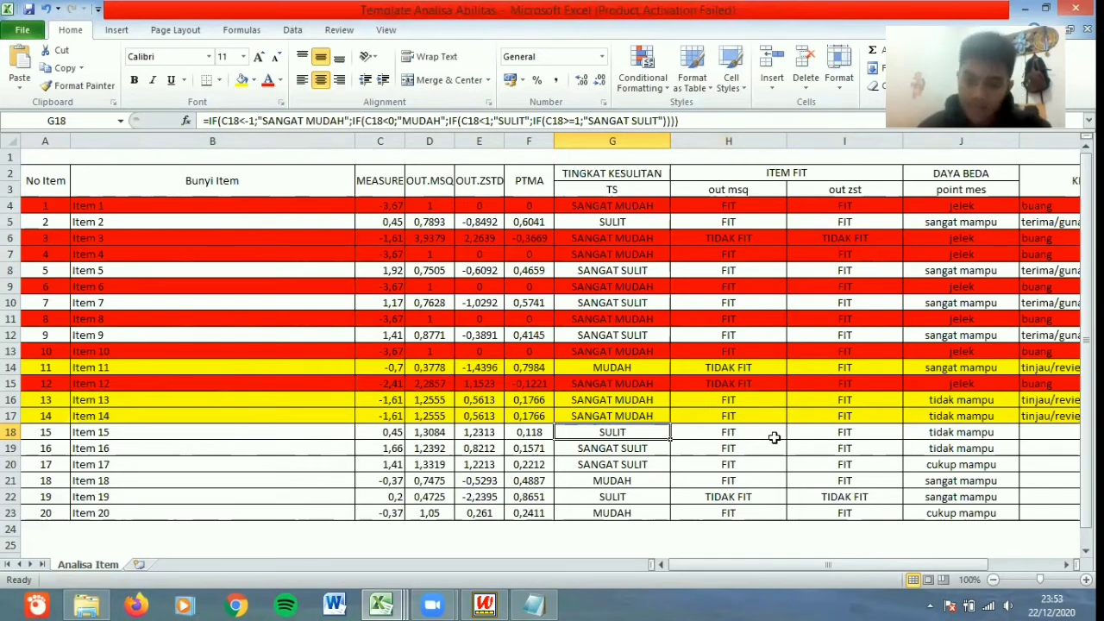
{"action": "left_click", "coordinate": [832, 434]}
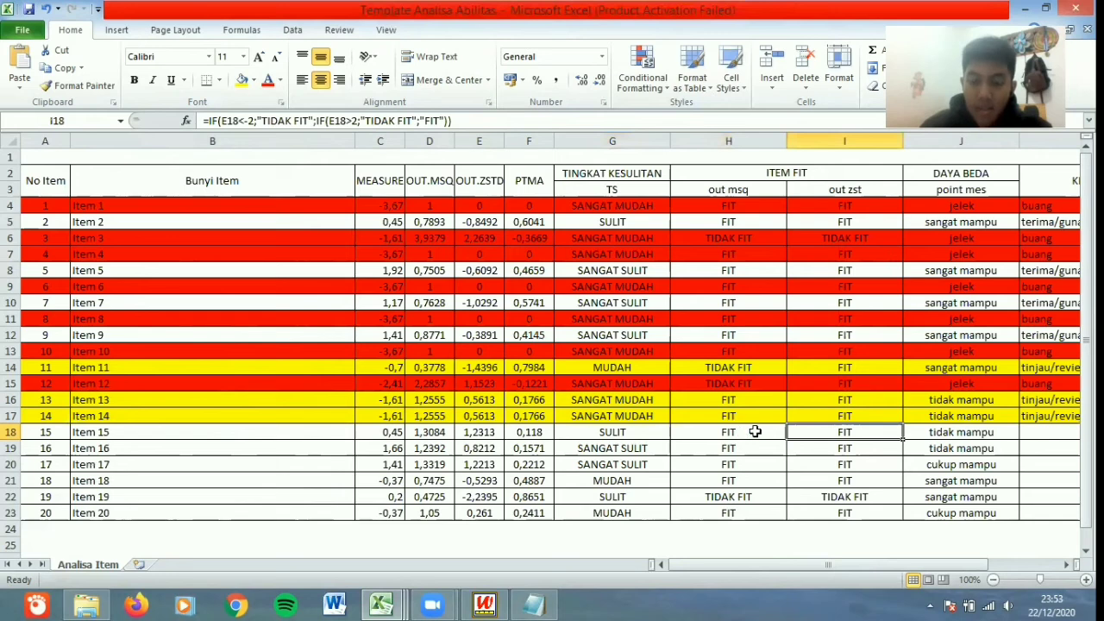
{"action": "left_click", "coordinate": [752, 431]}
{"action": "key", "text": "Right"}
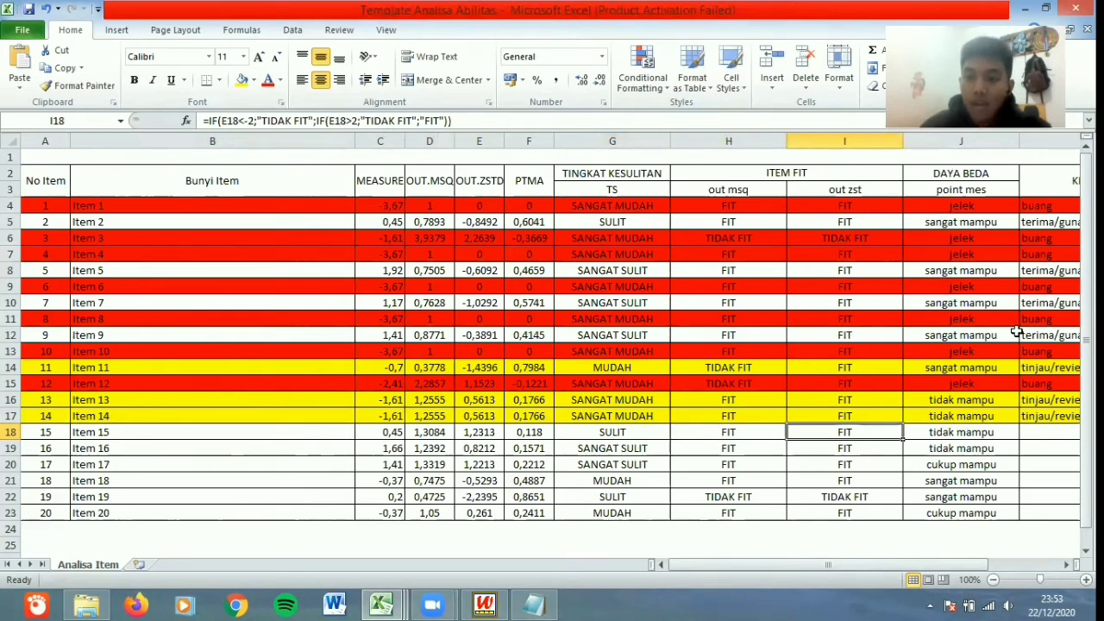
{"action": "left_click", "coordinate": [949, 434]}
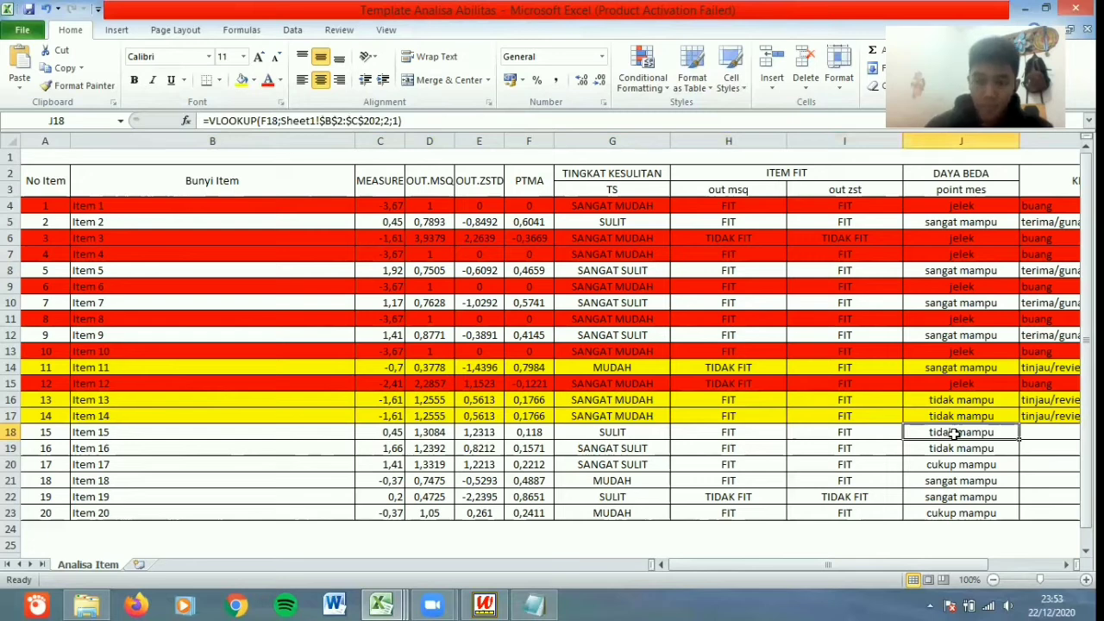
{"action": "left_click", "coordinate": [627, 222]}
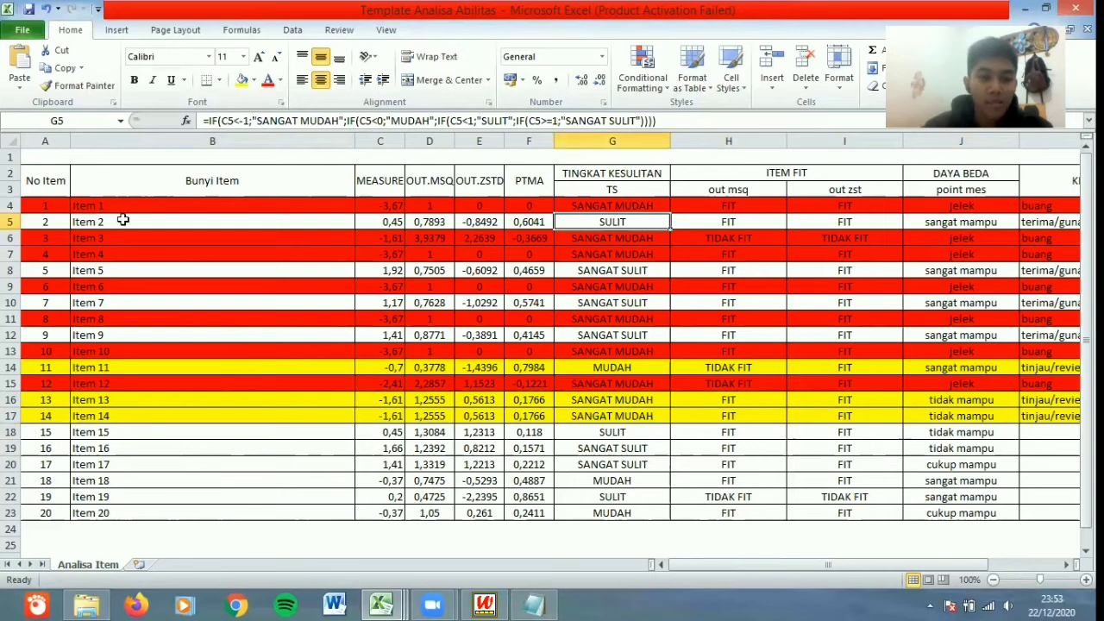
{"action": "left_click", "coordinate": [1005, 432]}
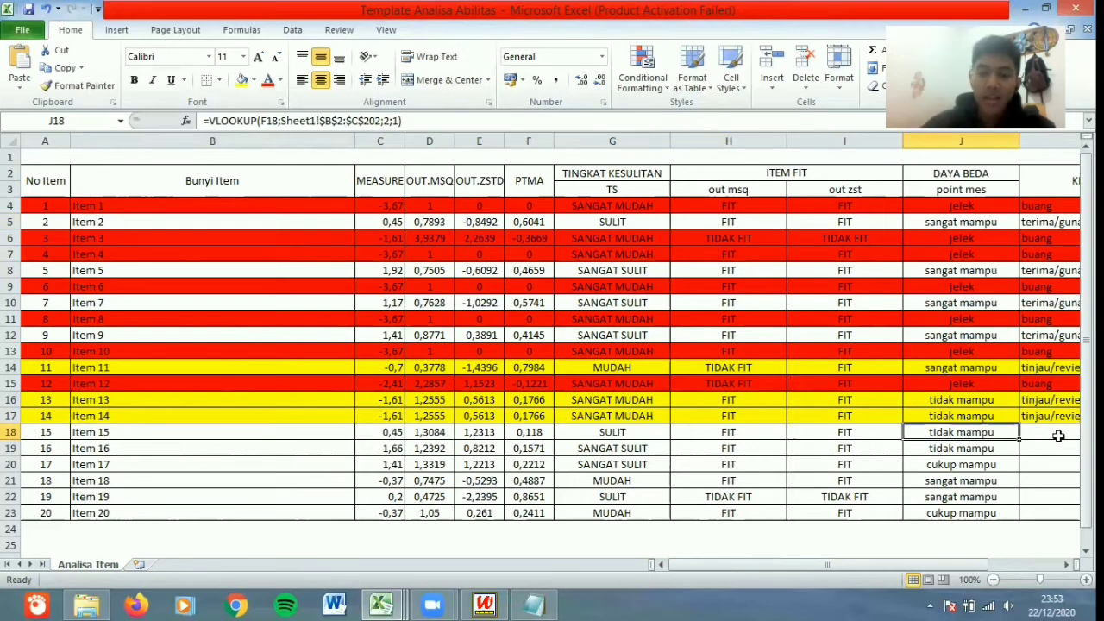
Enter "tinjau/review" as Item 15's KEPUTUSAN in K18 and fill A18:K18 with yellow
{"action": "left_click", "coordinate": [1058, 435]}
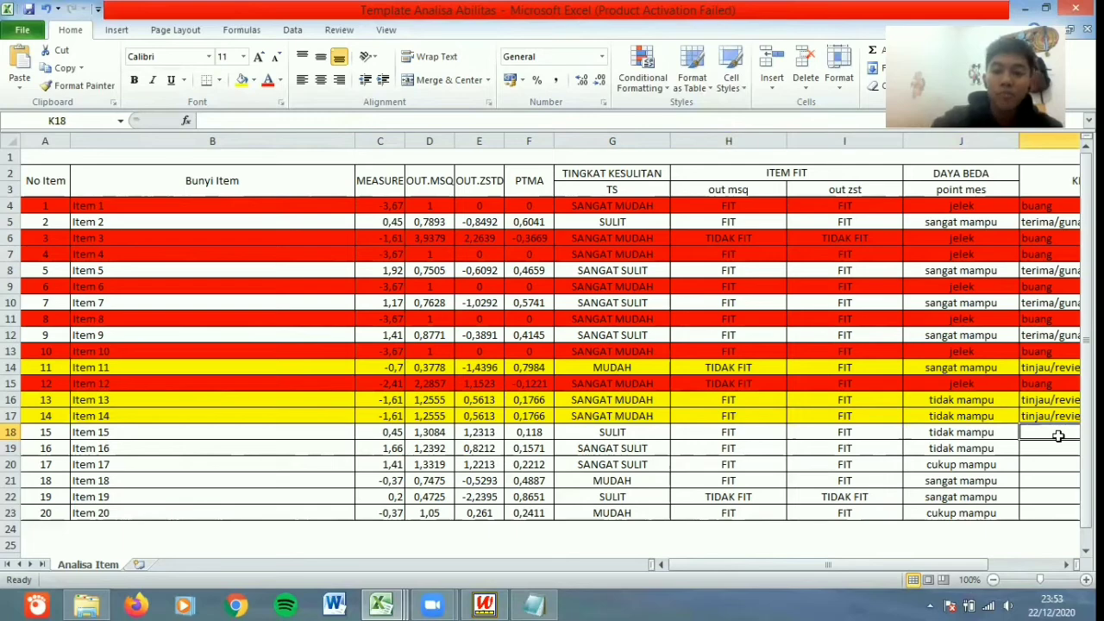
{"action": "type", "text": "ti"}
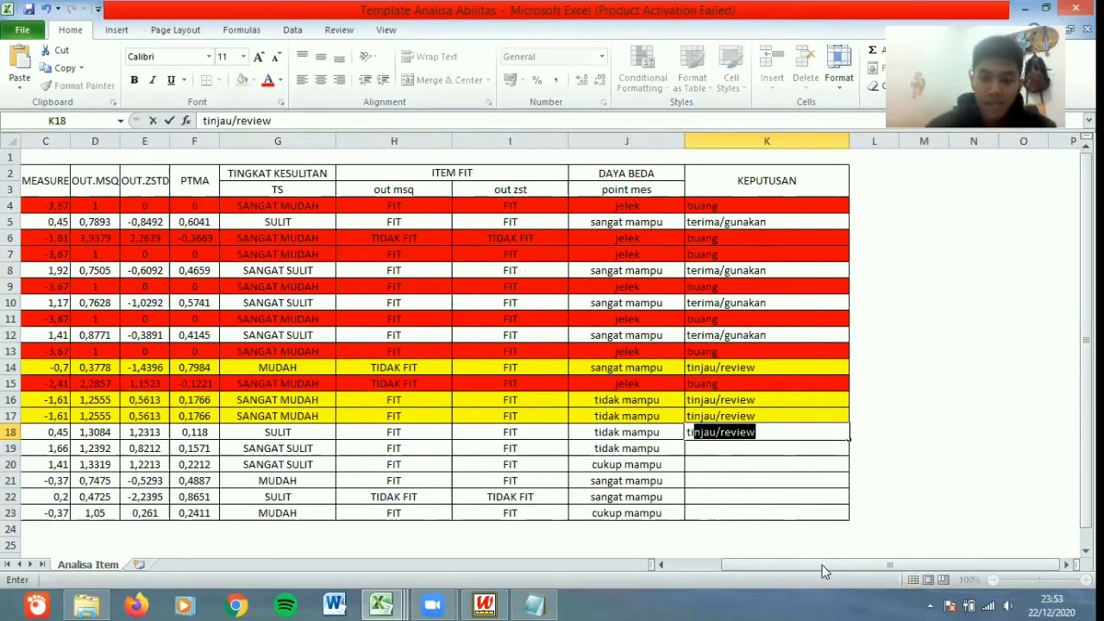
{"action": "left_click_drag", "start_coordinate": [822, 565], "coordinate": [995, 421]}
{"action": "key", "text": "Return"}
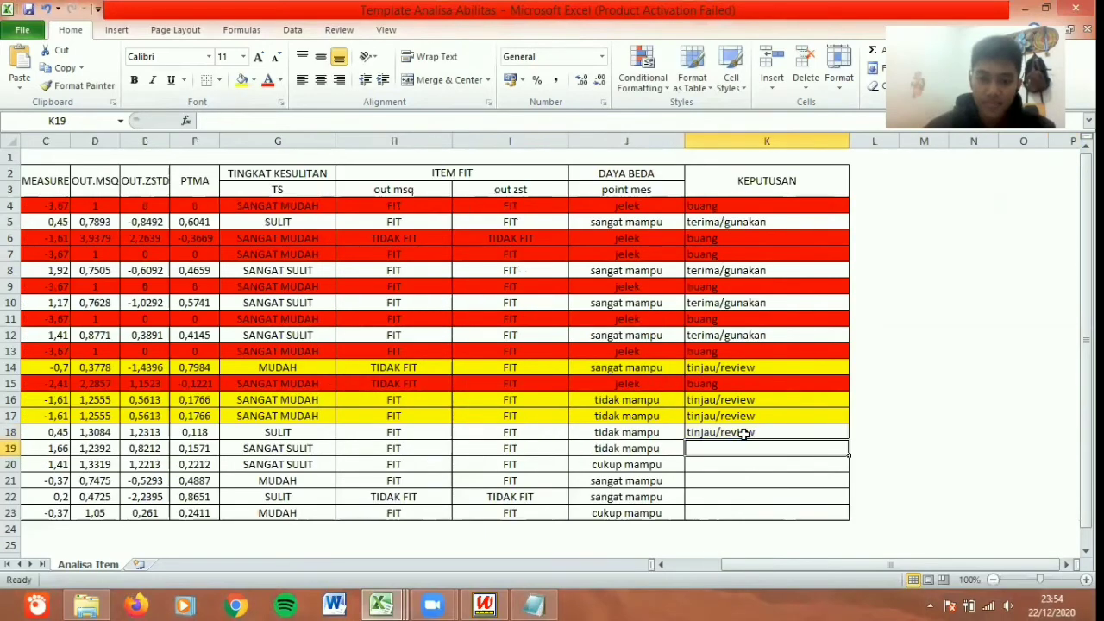
{"action": "left_click_drag", "start_coordinate": [743, 434], "coordinate": [38, 429]}
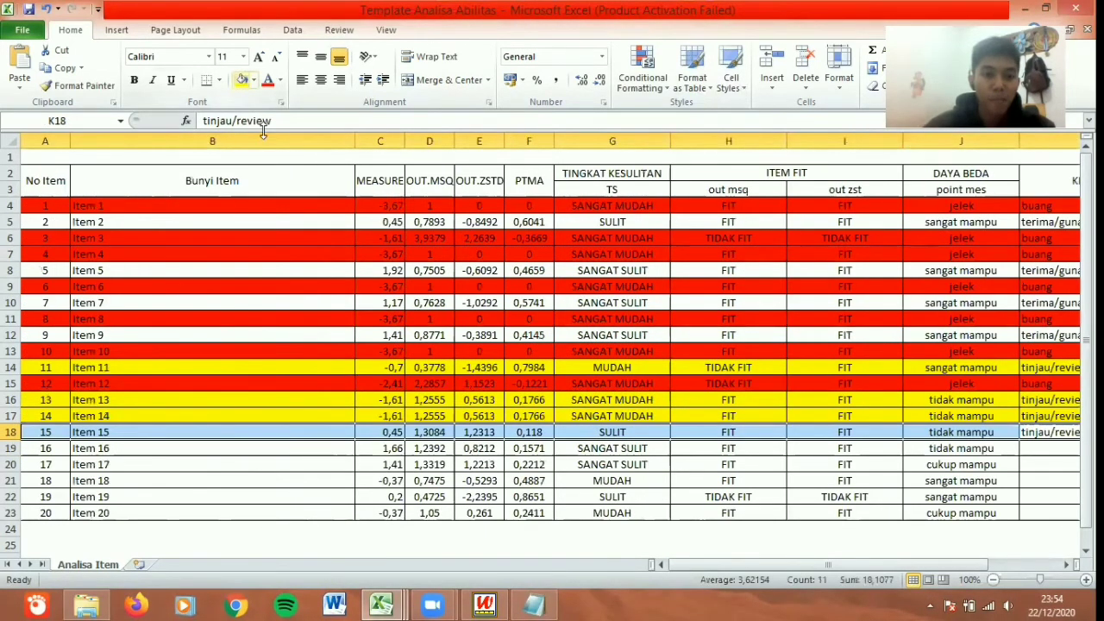
{"action": "left_click_drag", "start_coordinate": [669, 564], "coordinate": [149, 449]}
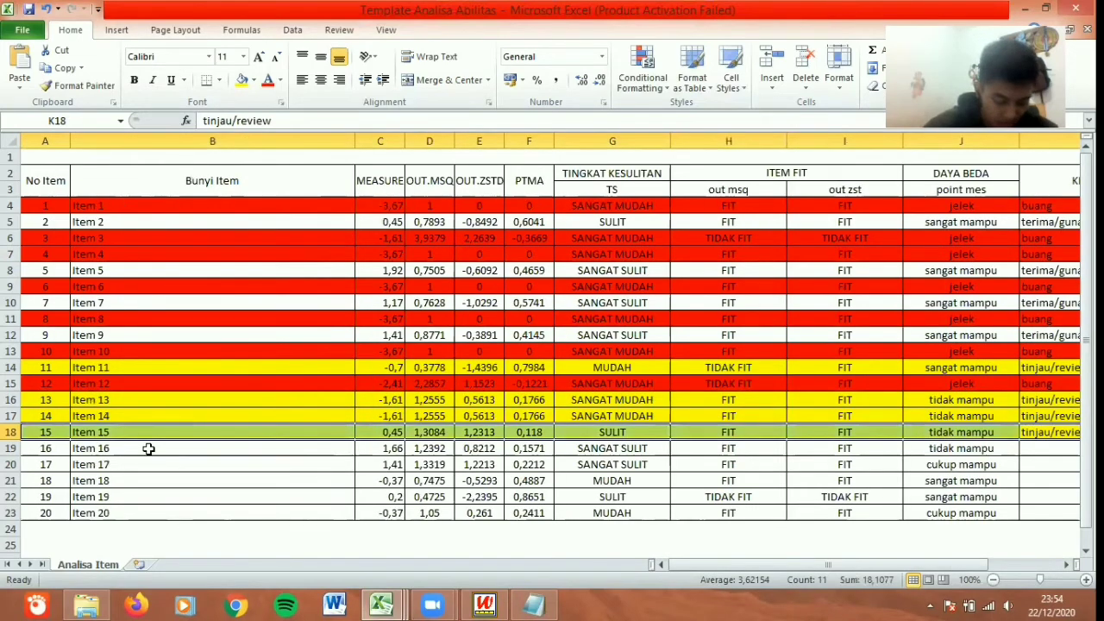
Examine Item 16's TINGKAT KESULITAN, out msq, out zst and DAYA BEDA classifications in row 19
{"action": "left_click", "coordinate": [276, 451]}
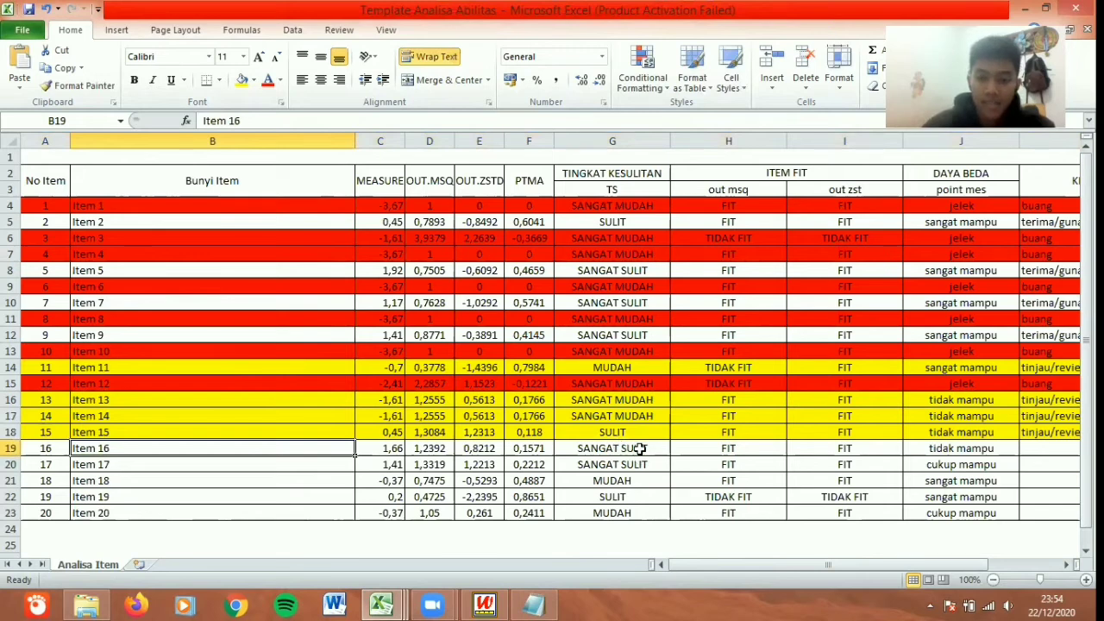
{"action": "left_click", "coordinate": [640, 448]}
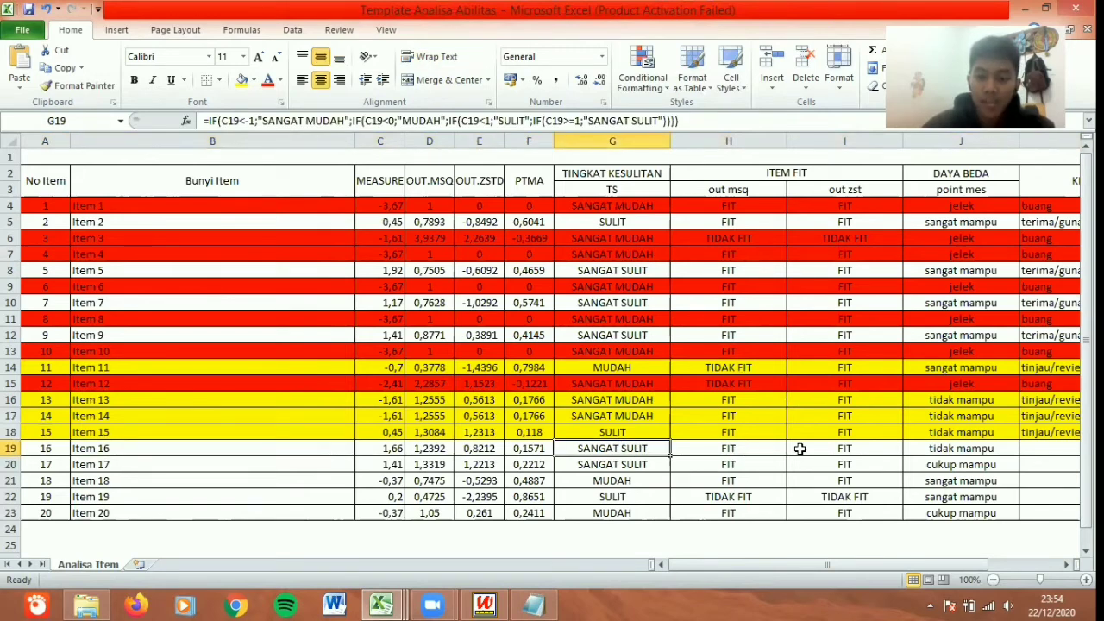
{"action": "key", "text": "Right"}
{"action": "key", "text": "Right"}
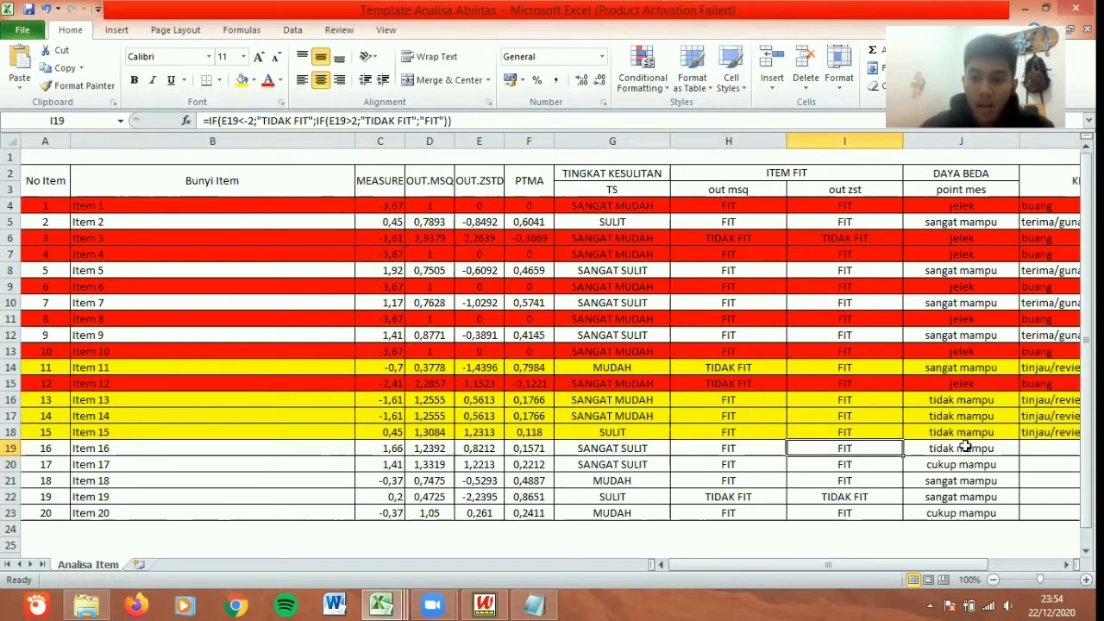
{"action": "key", "text": "Left"}
{"action": "key", "text": "Left"}
{"action": "key", "text": "Right"}
{"action": "key", "text": "Right"}
{"action": "key", "text": "Right"}
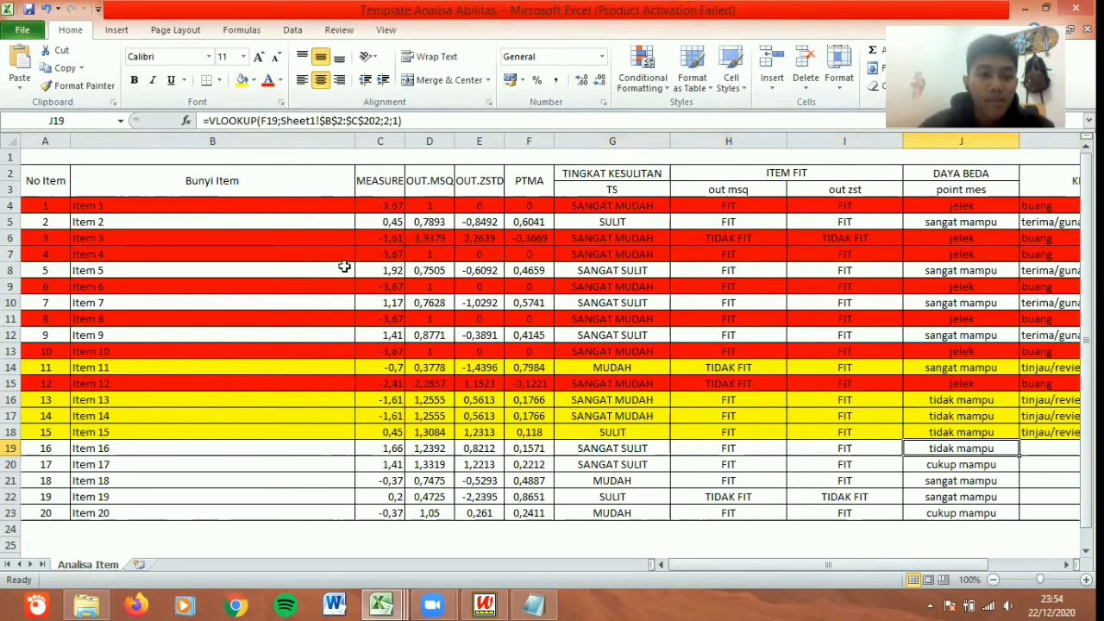
Review the rows of Items 5 to 9 for comparison with Item 16
{"action": "left_click", "coordinate": [292, 273]}
{"action": "key", "text": "Down"}
{"action": "key", "text": "Down"}
{"action": "key", "text": "Down"}
{"action": "key", "text": "Down"}
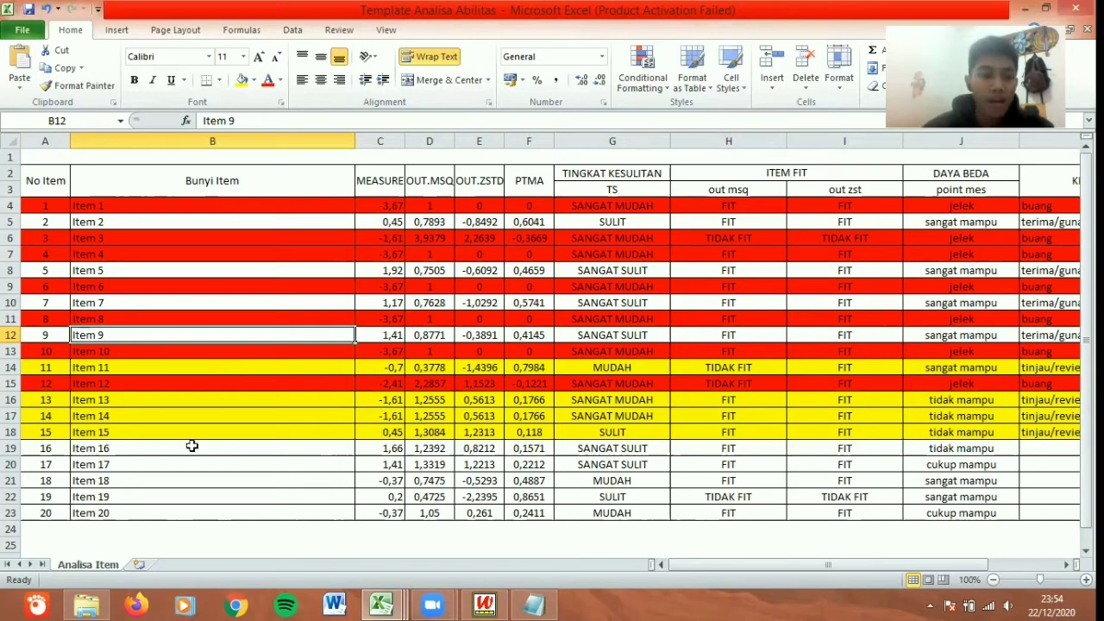
Recheck Item 16's DAYA BEDA and enter "tinjau/review" as its KEPUTUSAN in K19
{"action": "left_click", "coordinate": [283, 447]}
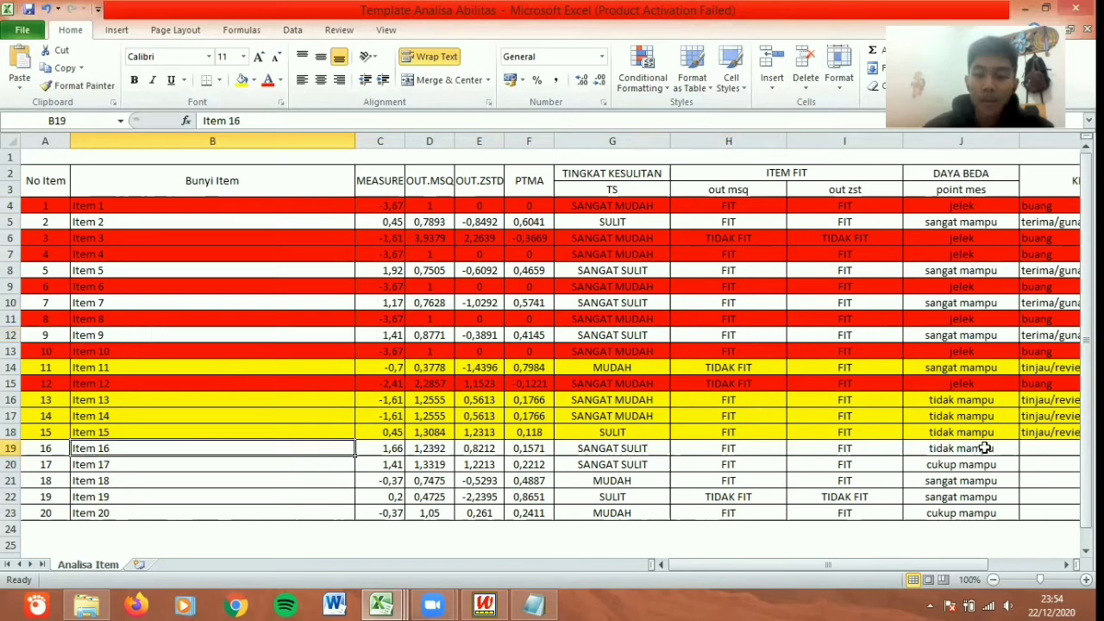
{"action": "key", "text": "ctrl+Right"}
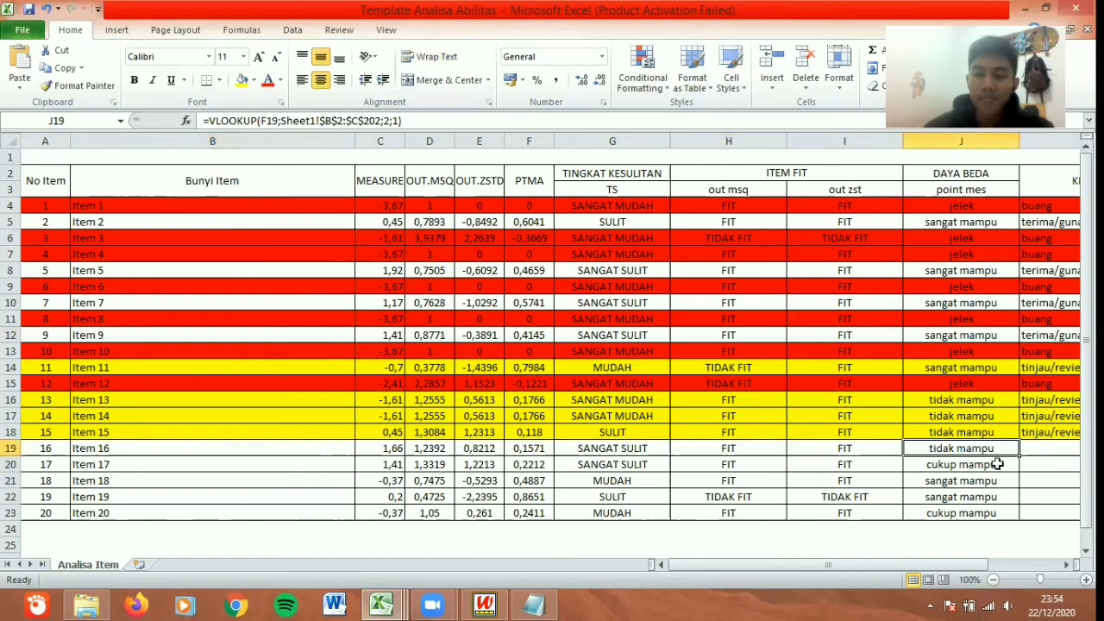
{"action": "key", "text": "Right"}
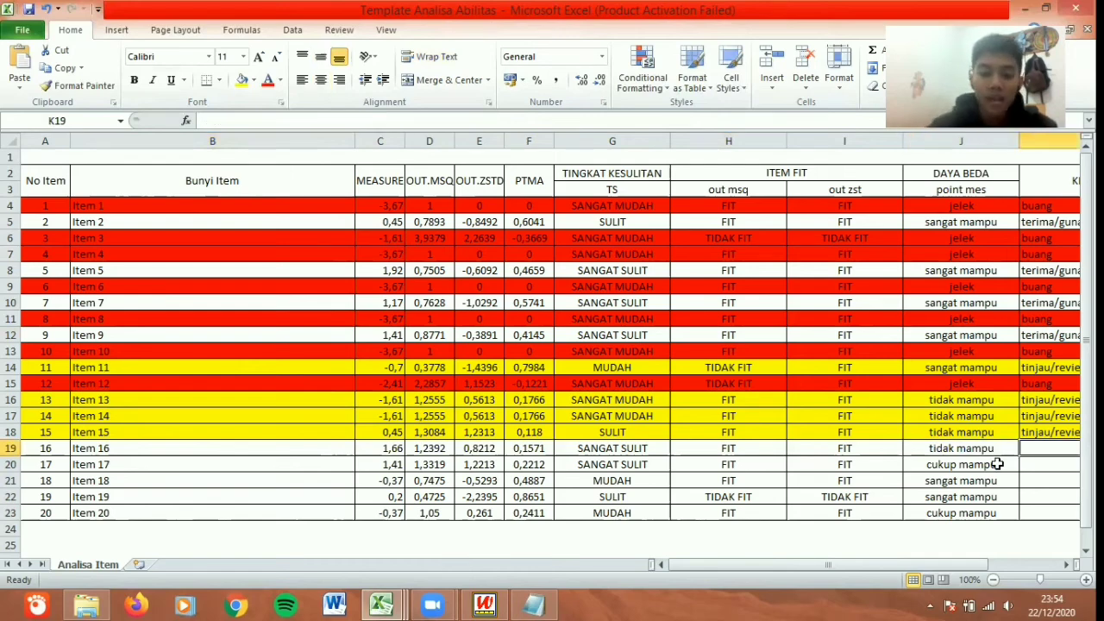
{"action": "type", "text": "tinjau/review"}
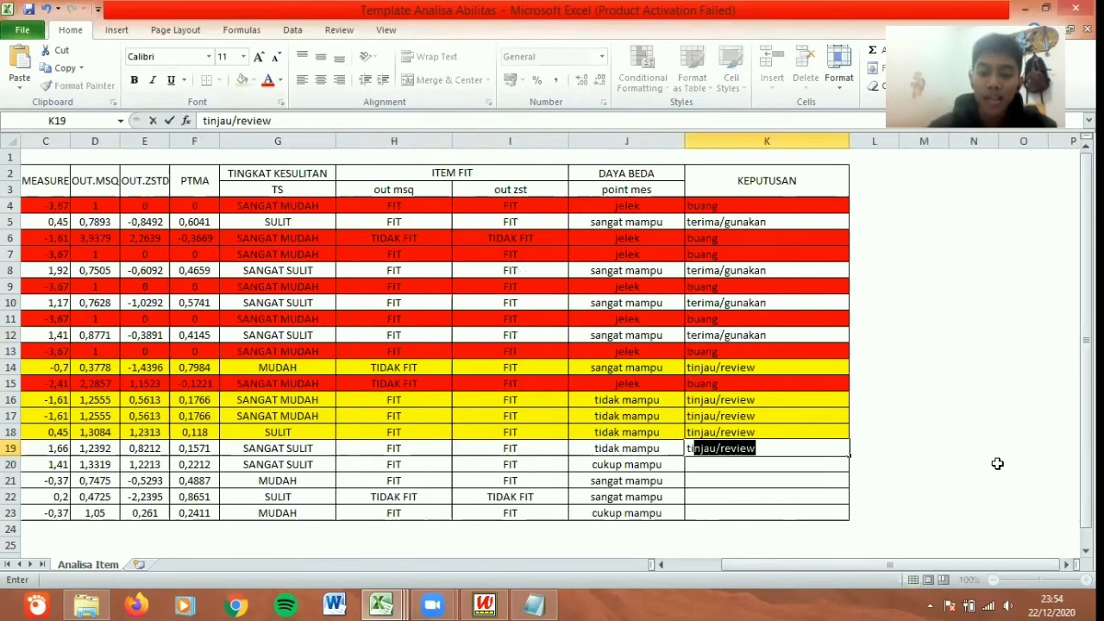
{"action": "key", "text": "Return"}
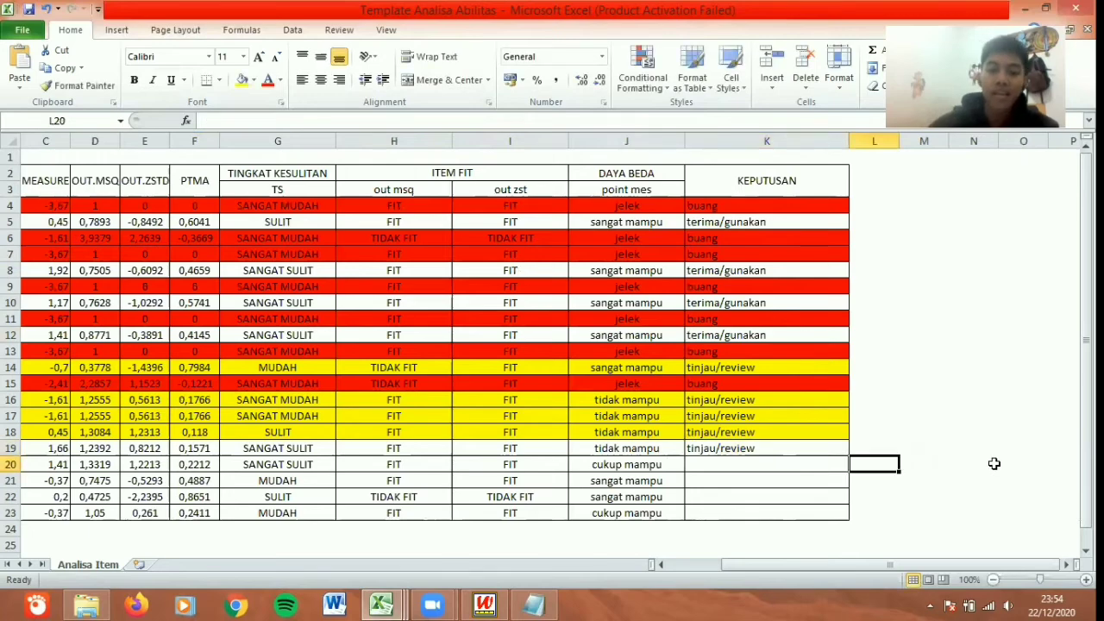
Fill Item 16's row, A19:K19, with yellow to mark it for review
{"action": "left_click", "coordinate": [766, 448]}
{"action": "left_click", "coordinate": [304, 448], "text": "shift"}
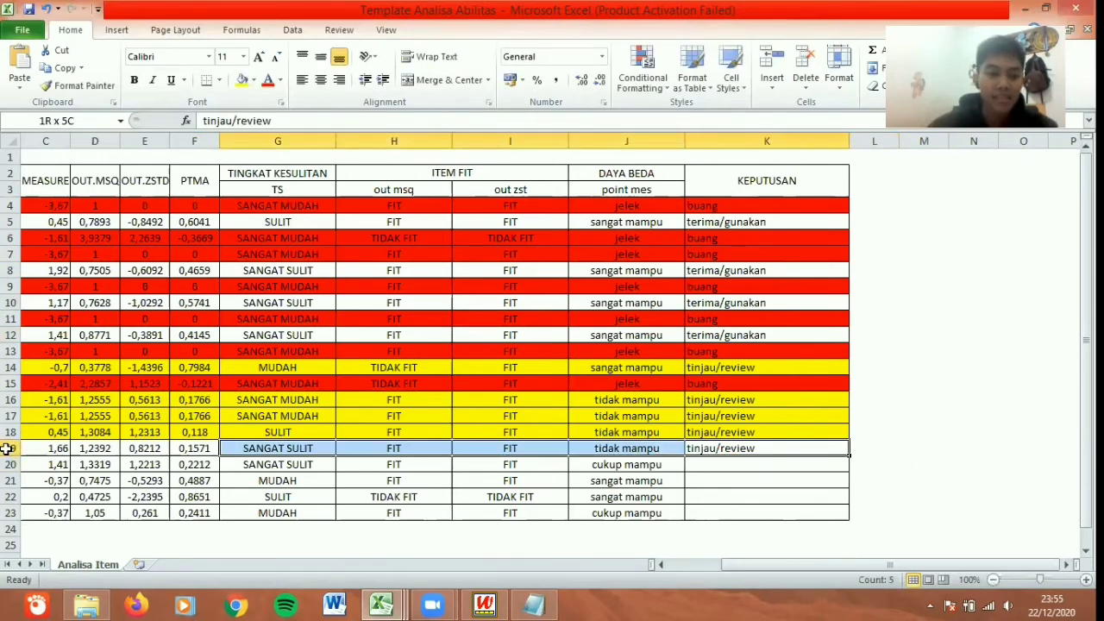
{"action": "left_click", "coordinate": [7, 449], "text": "shift"}
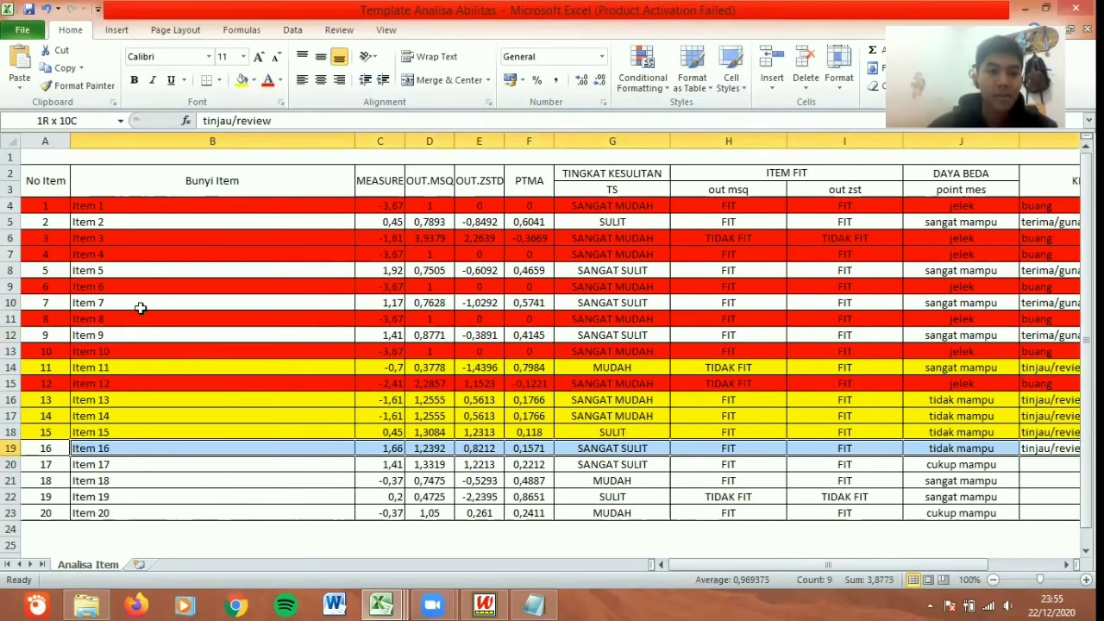
{"action": "left_click", "coordinate": [242, 80]}
{"action": "scroll", "coordinate": [555, 481], "scroll_direction": "right", "scroll_amount": 3}
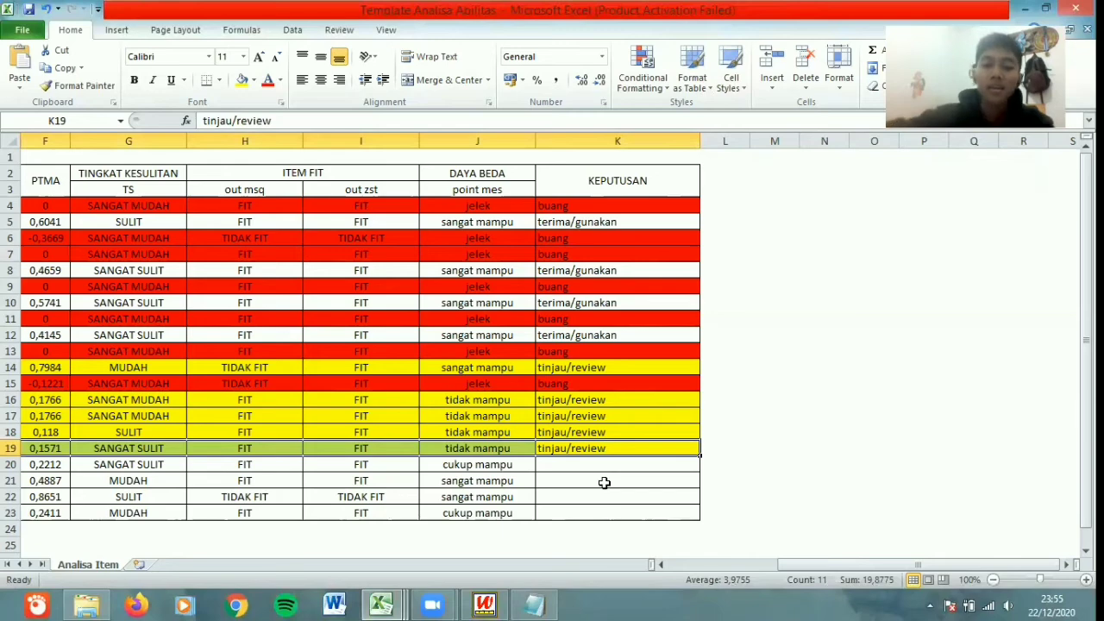
Check Item 17's difficulty, fit and DAYA BEDA classifications in row 20 and enter "terima/gunakan" as its KEPUTUSAN in K20
{"action": "key", "text": "Down"}
{"action": "key", "text": "Left"}
{"action": "key", "text": "Left"}
{"action": "key", "text": "Left"}
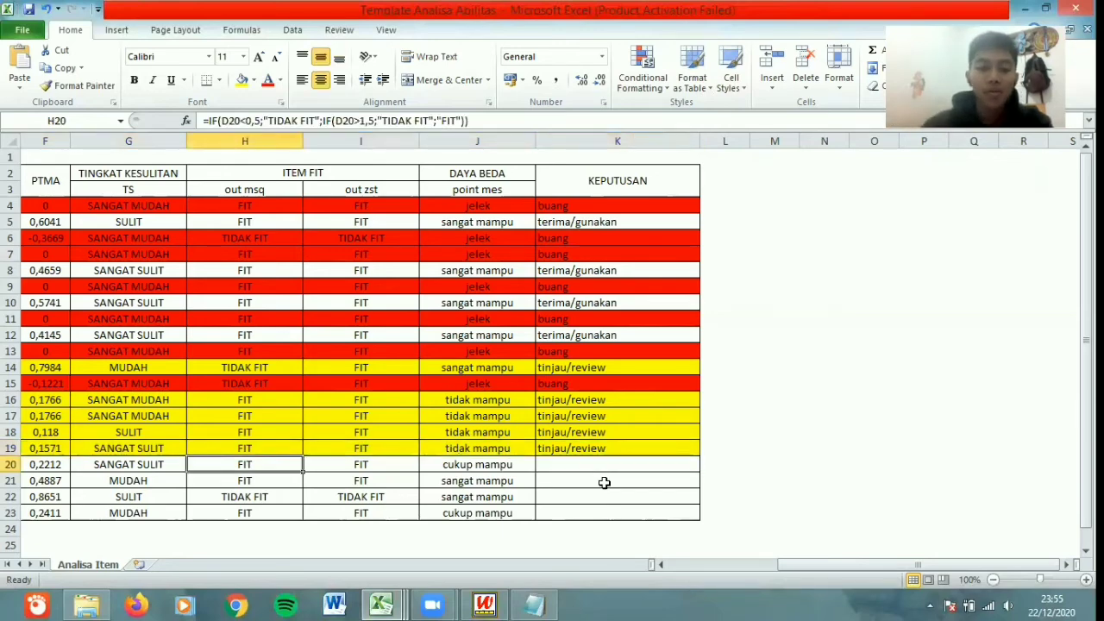
{"action": "key", "text": "Home"}
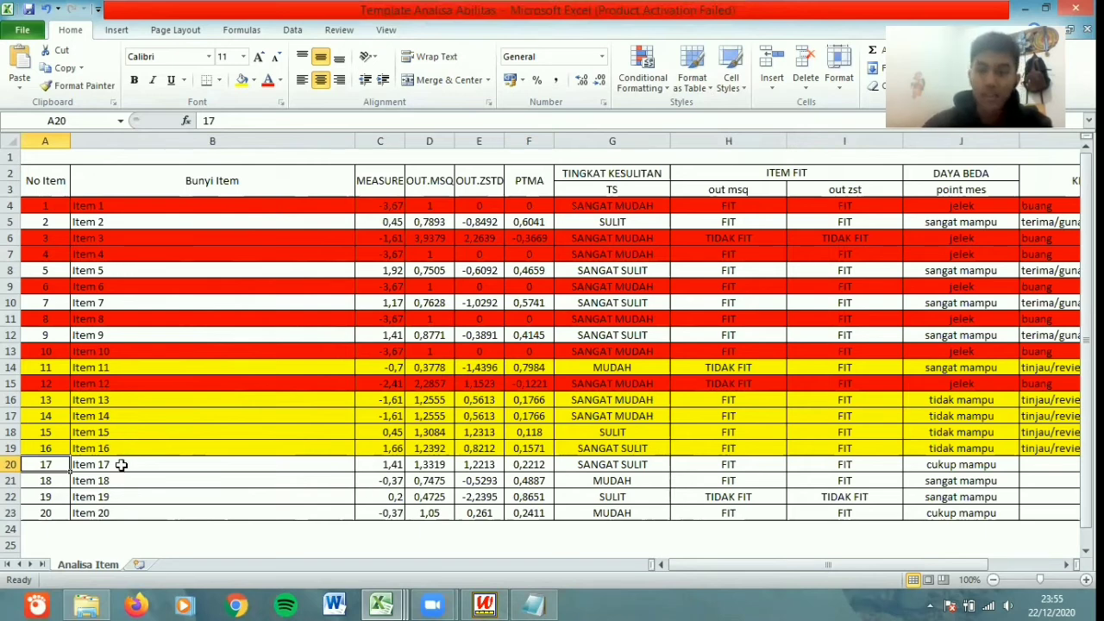
{"action": "left_click", "coordinate": [611, 466]}
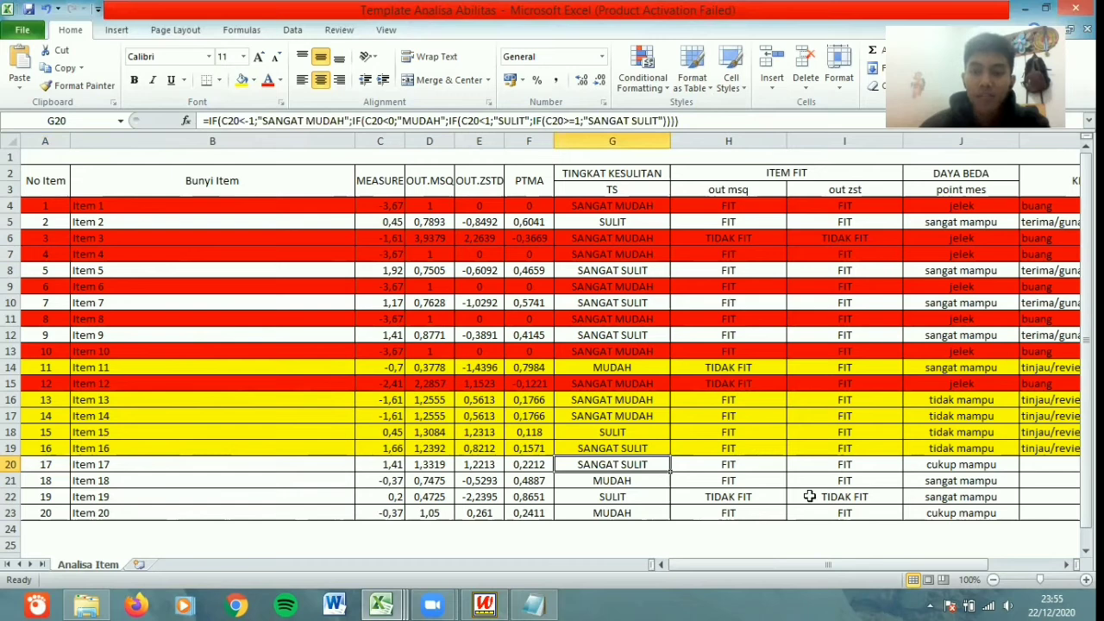
{"action": "key", "text": "Right"}
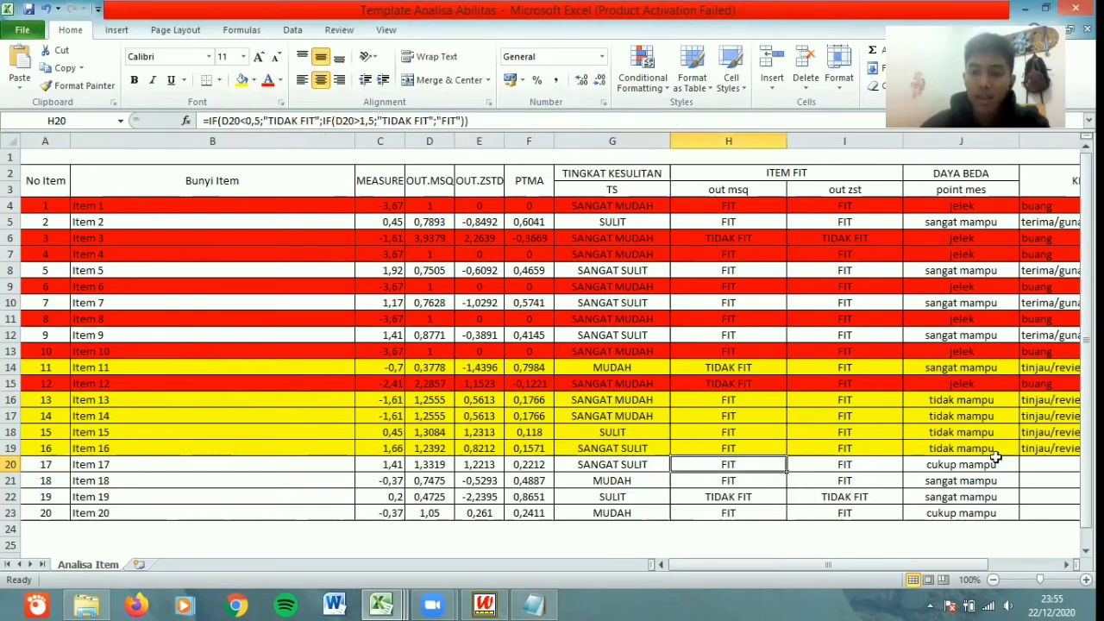
{"action": "key", "text": "Right"}
{"action": "key", "text": "Right"}
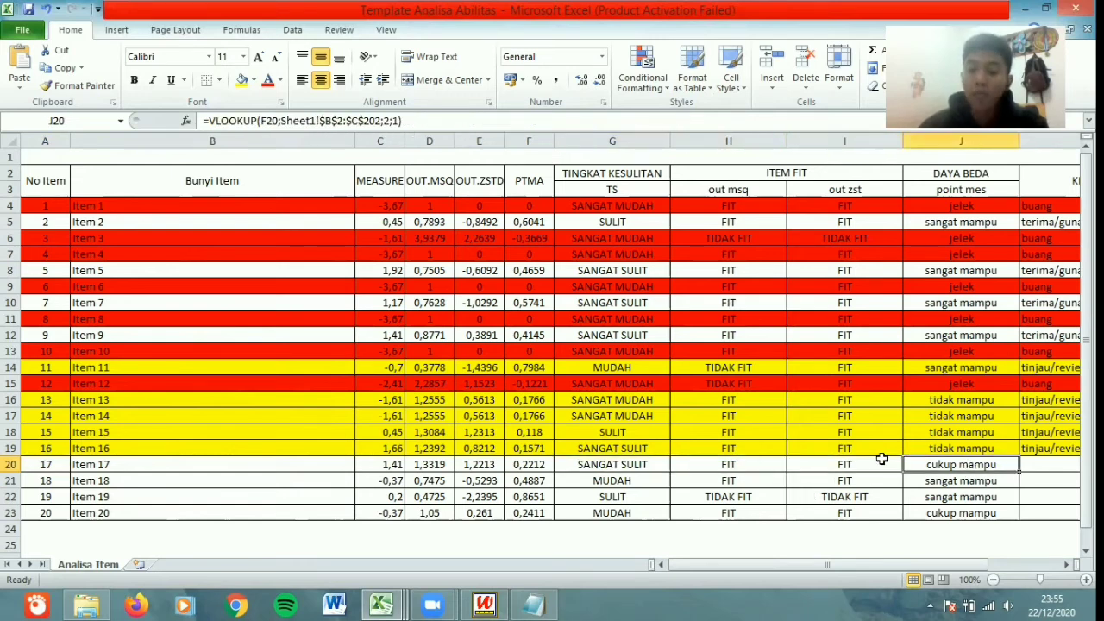
{"action": "left_click", "coordinate": [1035, 466]}
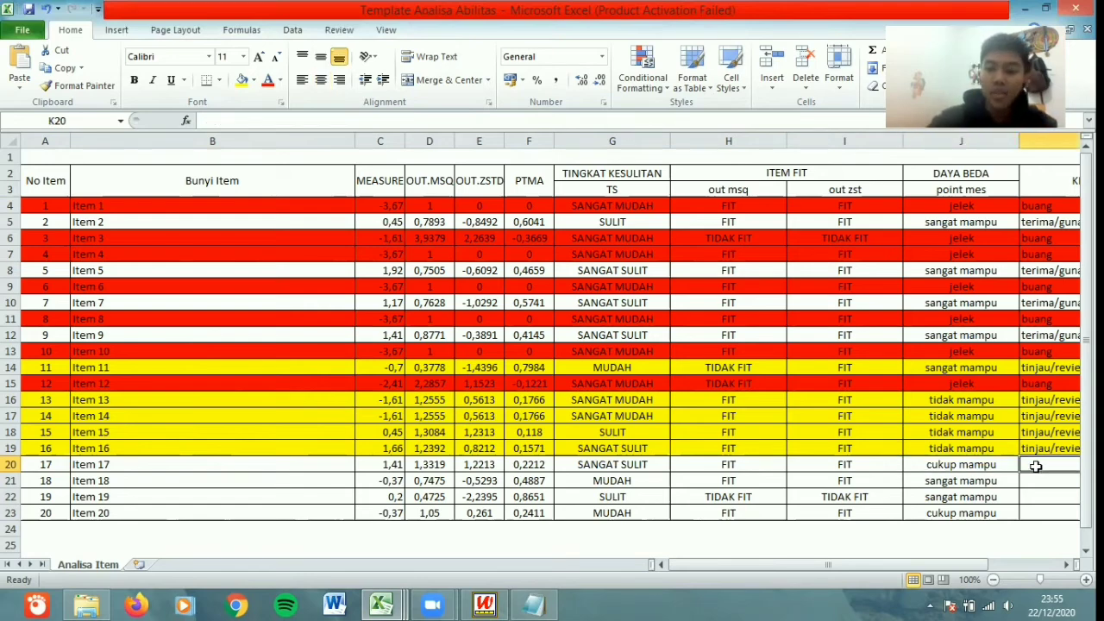
{"action": "type", "text": "terima/gunakan"}
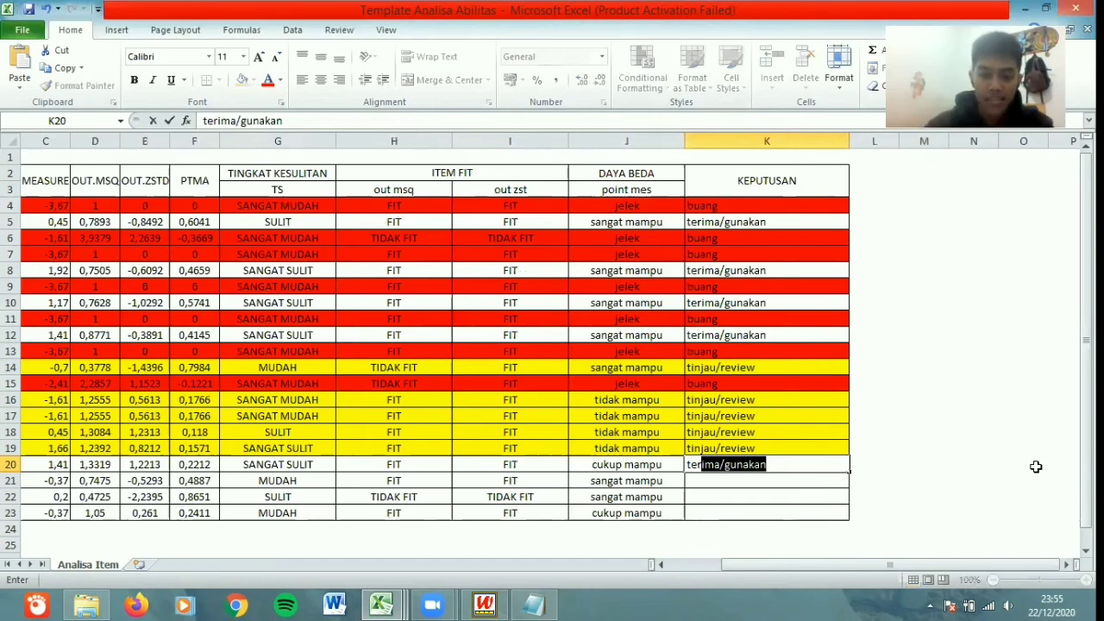
{"action": "key", "text": "Return"}
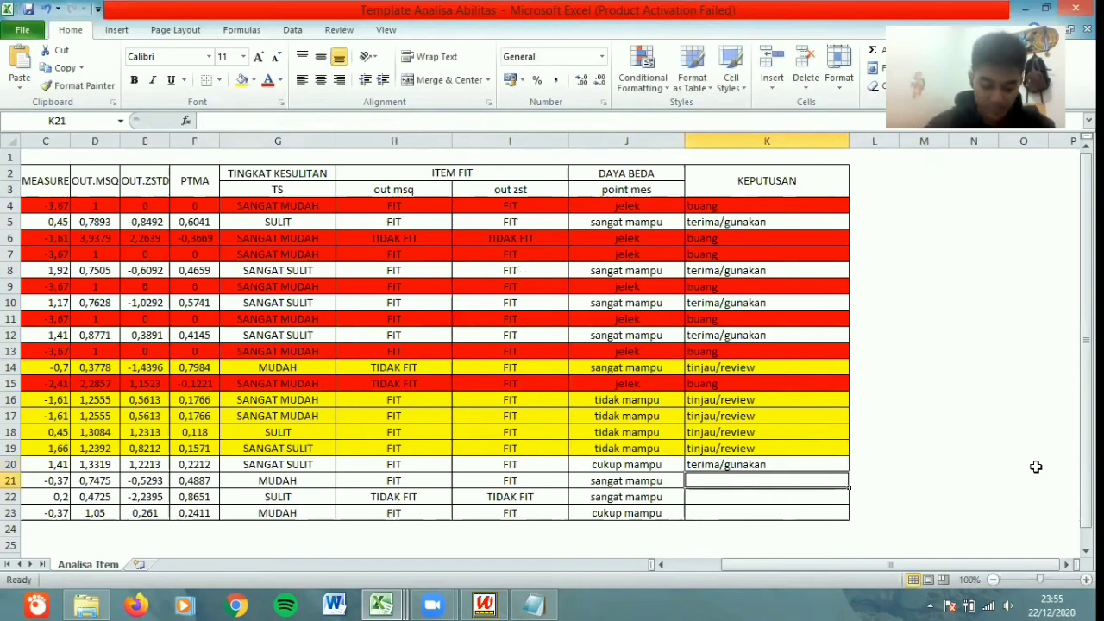
Check Item 18's statistics and classifications in row 21 and enter "terima/gunakan" as its KEPUTUSAN in K21
{"action": "key", "text": "Home"}
{"action": "key", "text": "Right"}
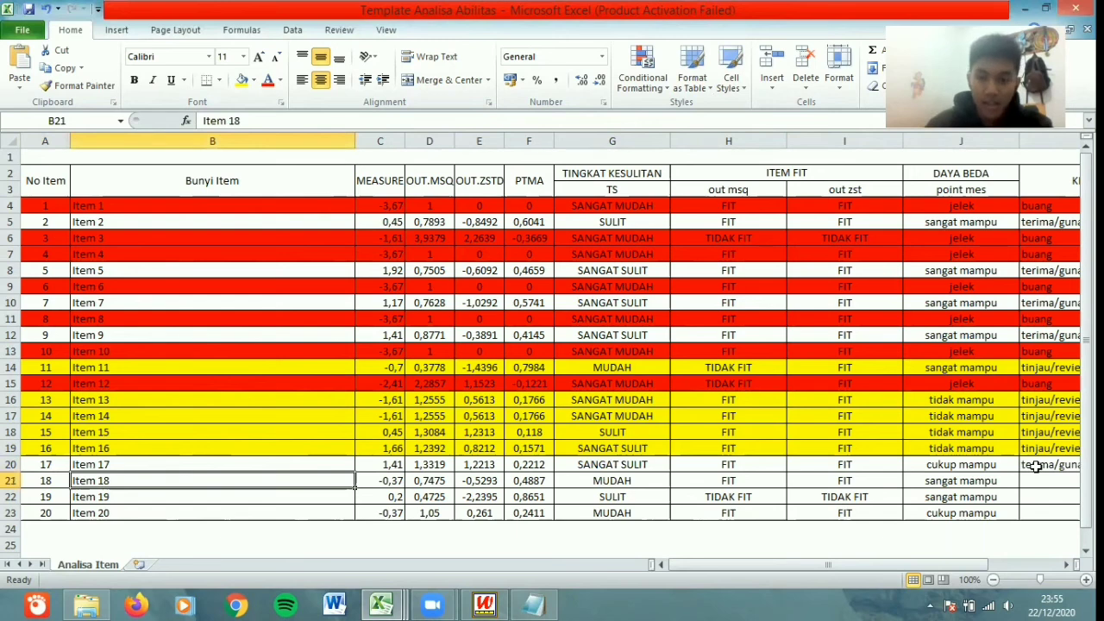
{"action": "key", "text": "Right"}
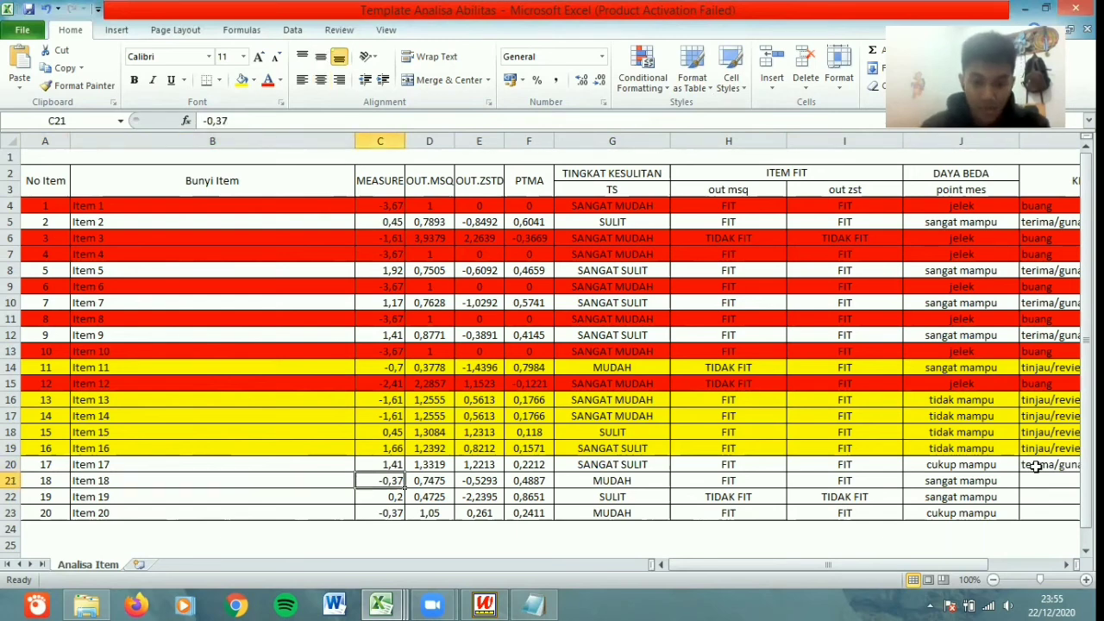
{"action": "key", "text": "Right"}
{"action": "key", "text": "Right"}
{"action": "left_click", "coordinate": [616, 480]}
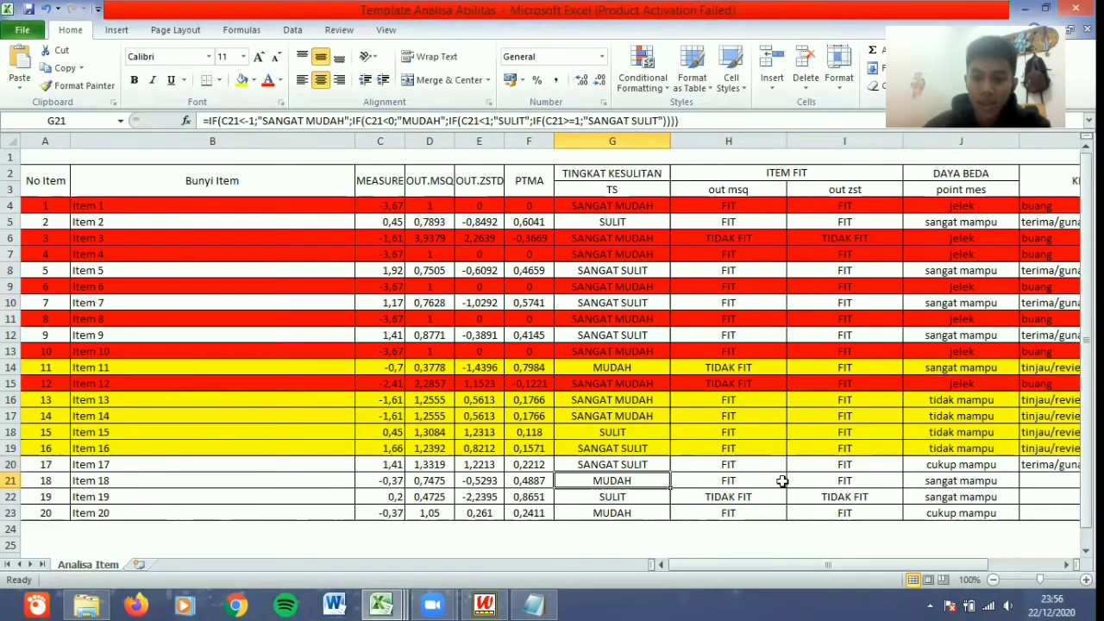
{"action": "left_click", "coordinate": [841, 479]}
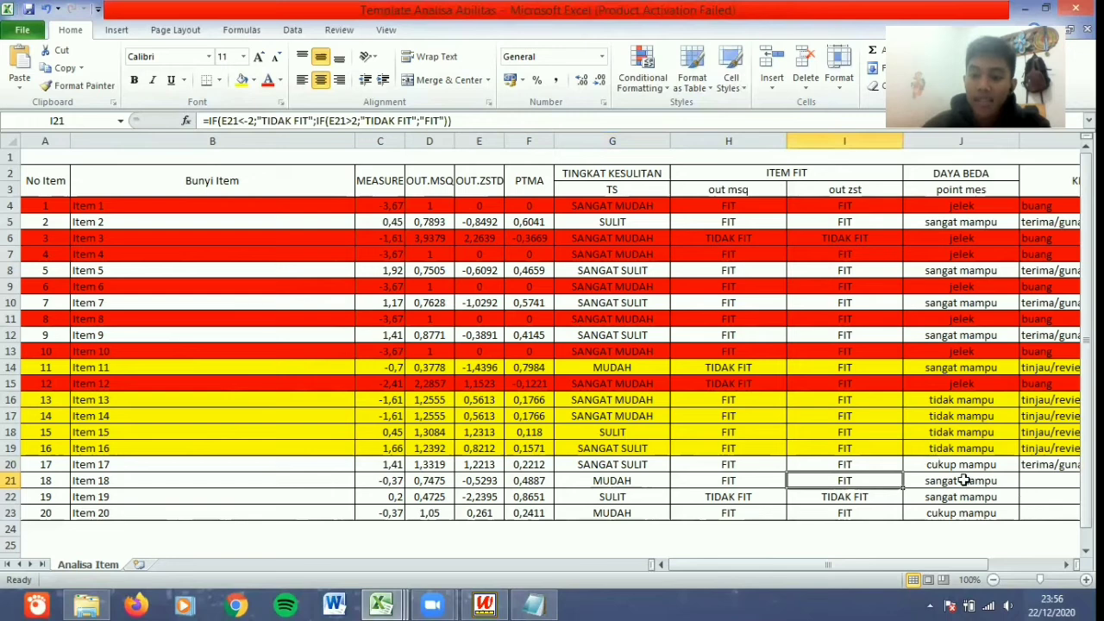
{"action": "left_click", "coordinate": [1016, 482]}
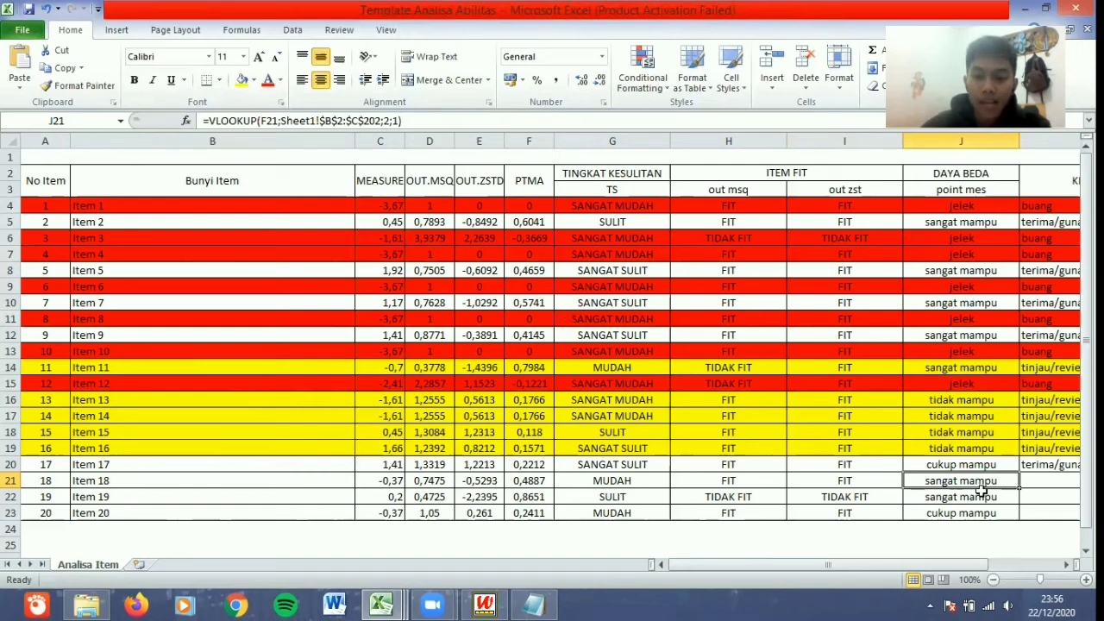
{"action": "left_click", "coordinate": [1033, 481]}
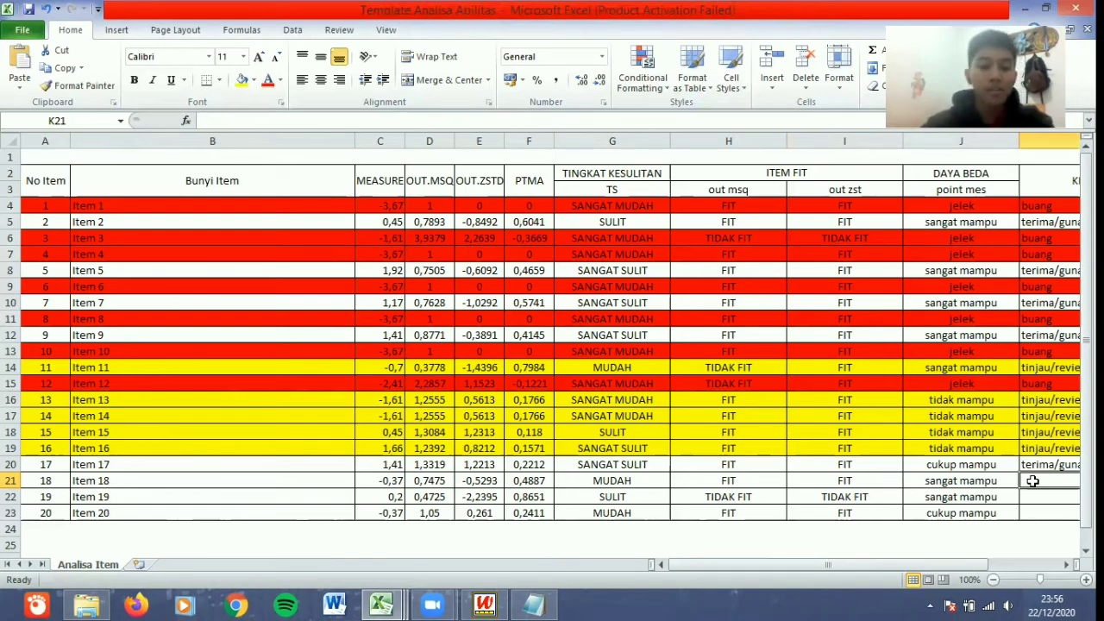
{"action": "type", "text": "terima/gunakan"}
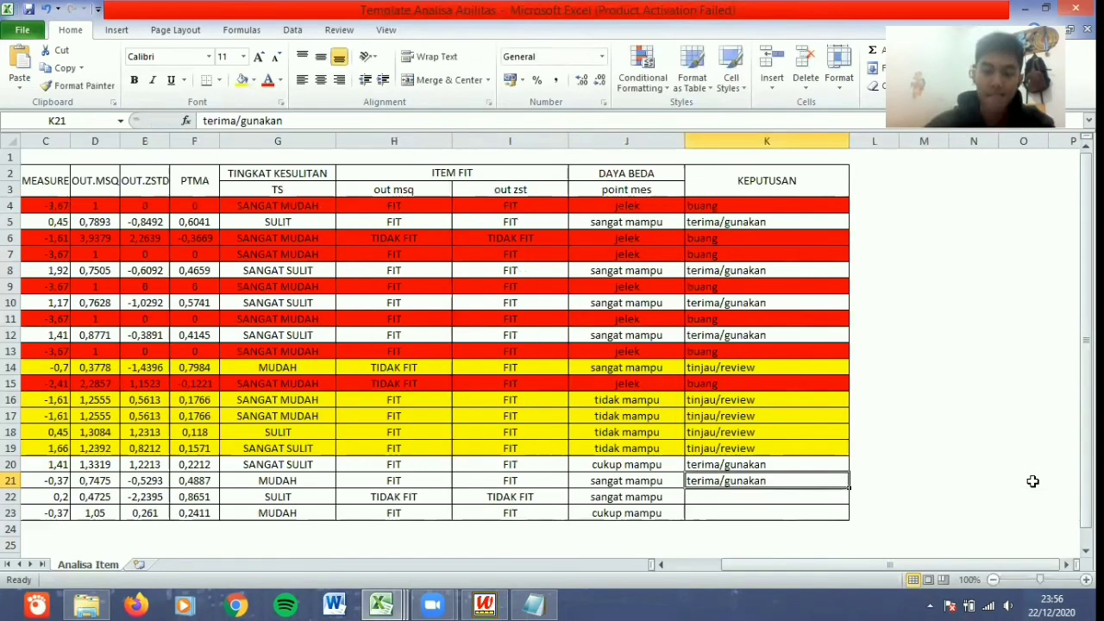
{"action": "key", "text": "Return"}
Examine Item 19's TINGKAT KESULITAN, out msq, out zst and DAYA BEDA classifications in row 22
{"action": "scroll", "coordinate": [521, 517], "scroll_direction": "left", "scroll_amount": 2}
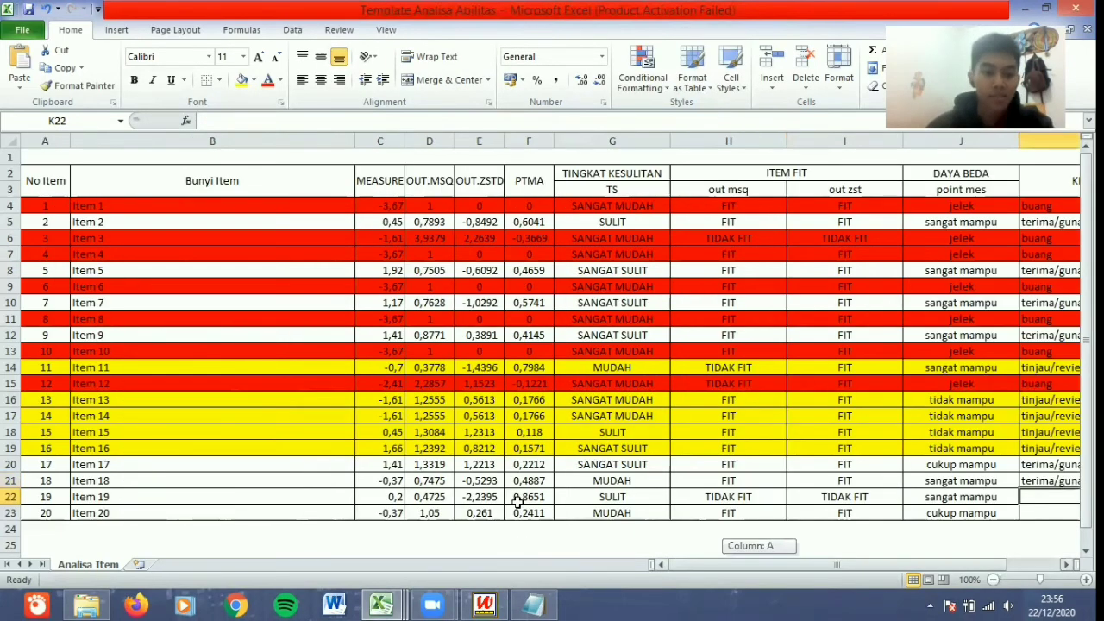
{"action": "left_click", "coordinate": [603, 496]}
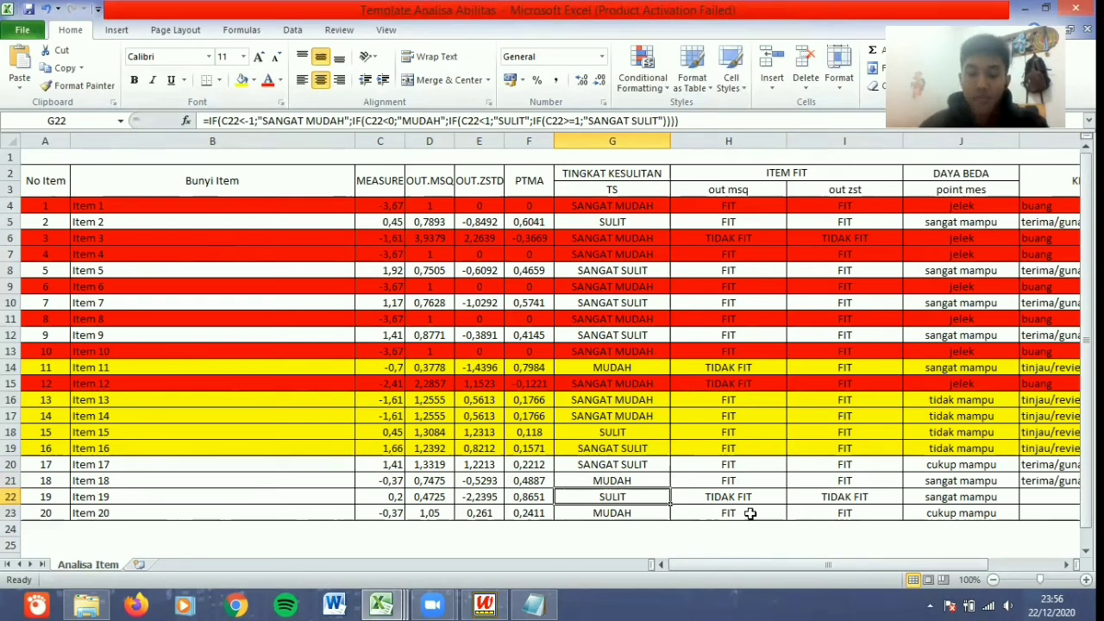
{"action": "key", "text": "Right"}
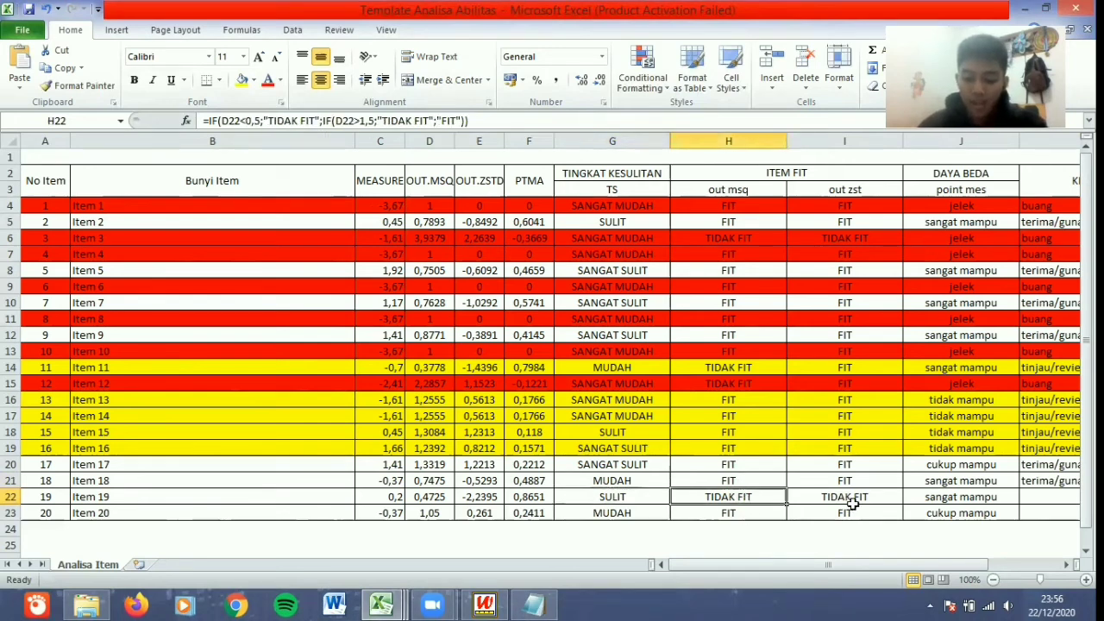
{"action": "left_click", "coordinate": [847, 496]}
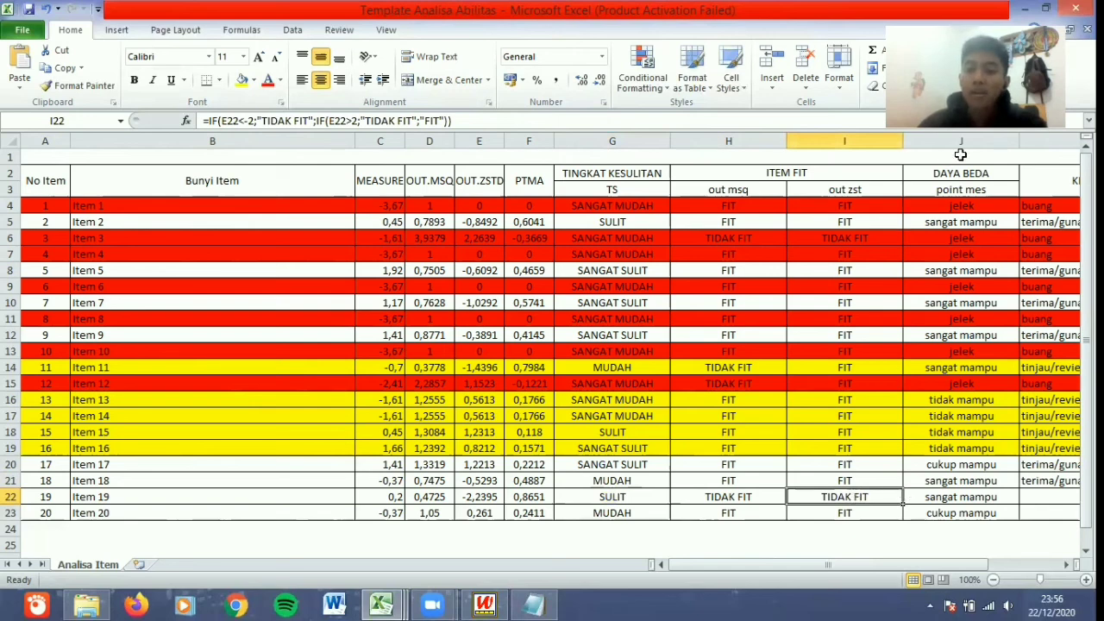
{"action": "left_click", "coordinate": [962, 499]}
{"action": "left_click", "coordinate": [690, 497]}
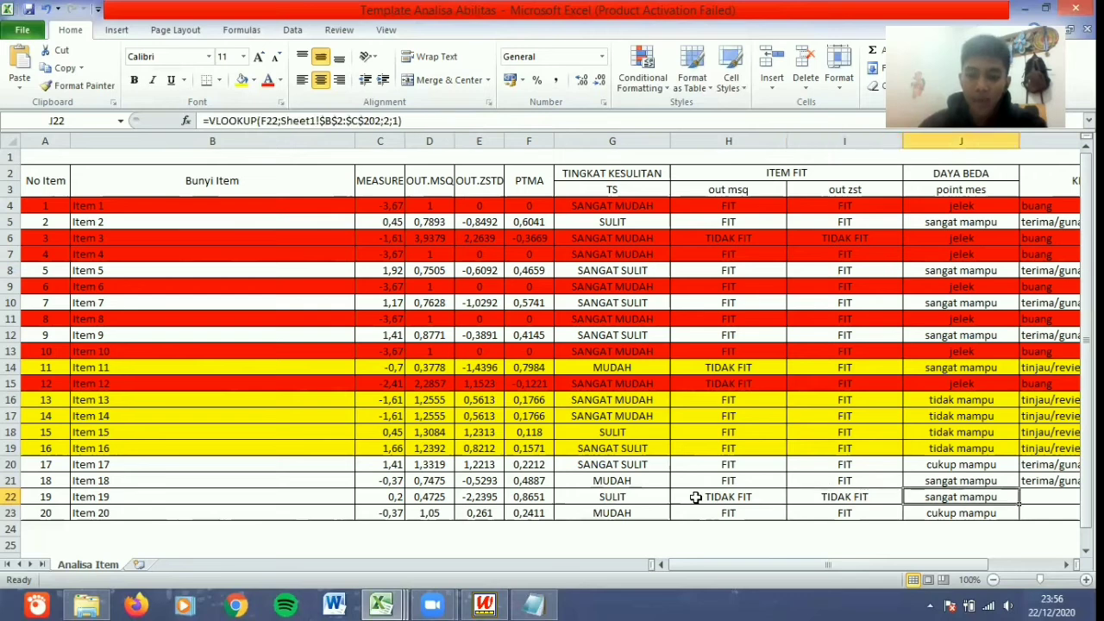
{"action": "left_click", "coordinate": [816, 498]}
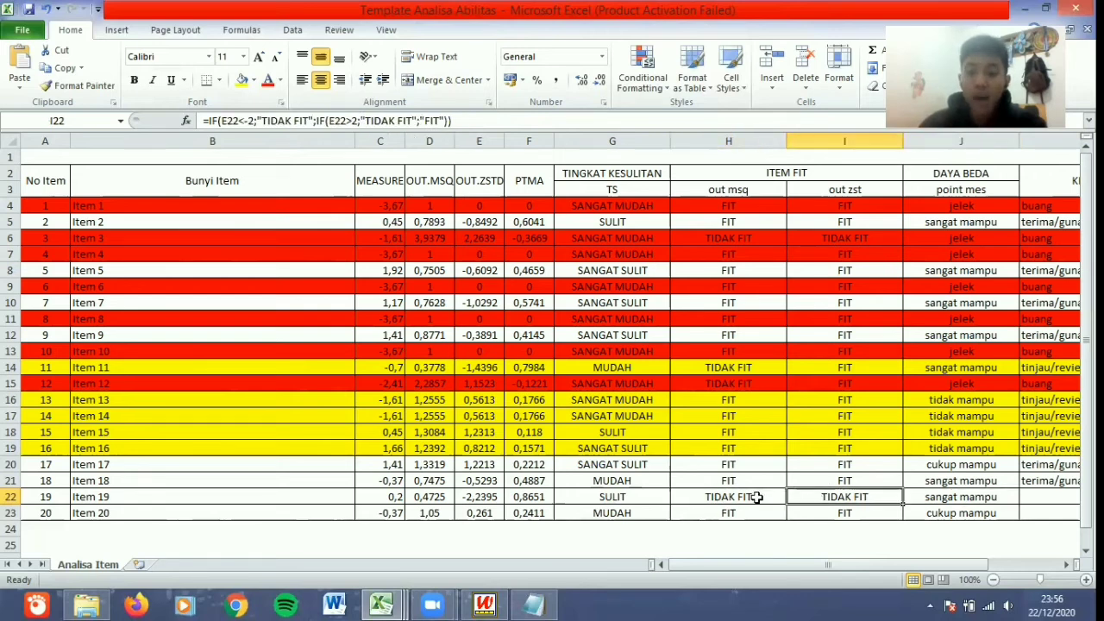
{"action": "left_click", "coordinate": [759, 498]}
{"action": "key", "text": "Right"}
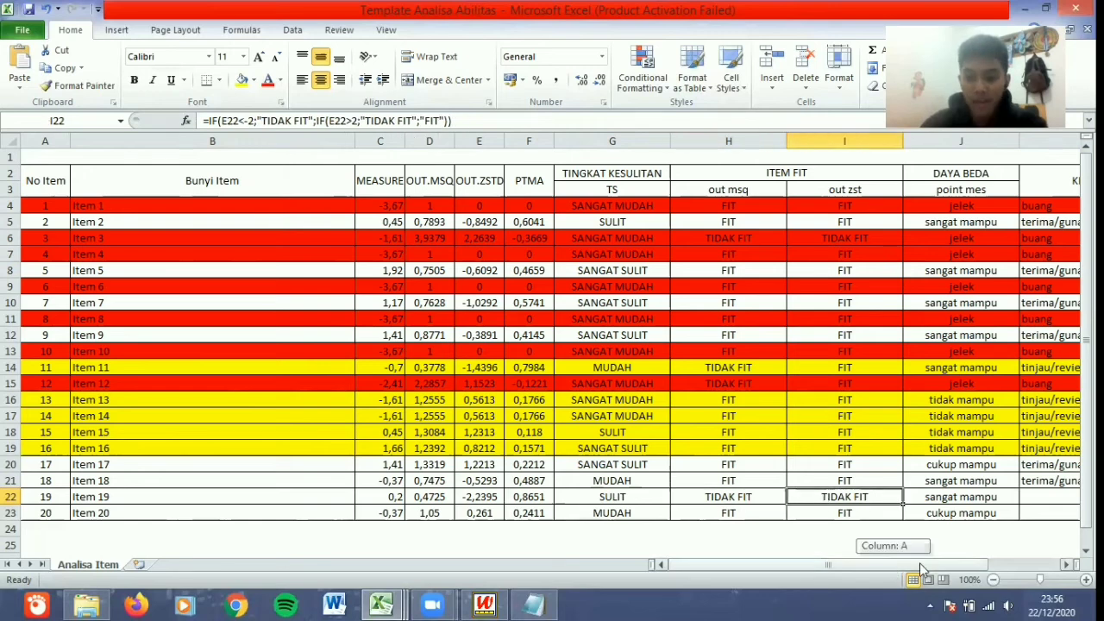
Enter "buang" as Item 19's KEPUTUSAN in K22 and fill A22:K22 with red
{"action": "scroll", "coordinate": [994, 496], "scroll_direction": "right", "scroll_amount": 1}
{"action": "left_click", "coordinate": [994, 496]}
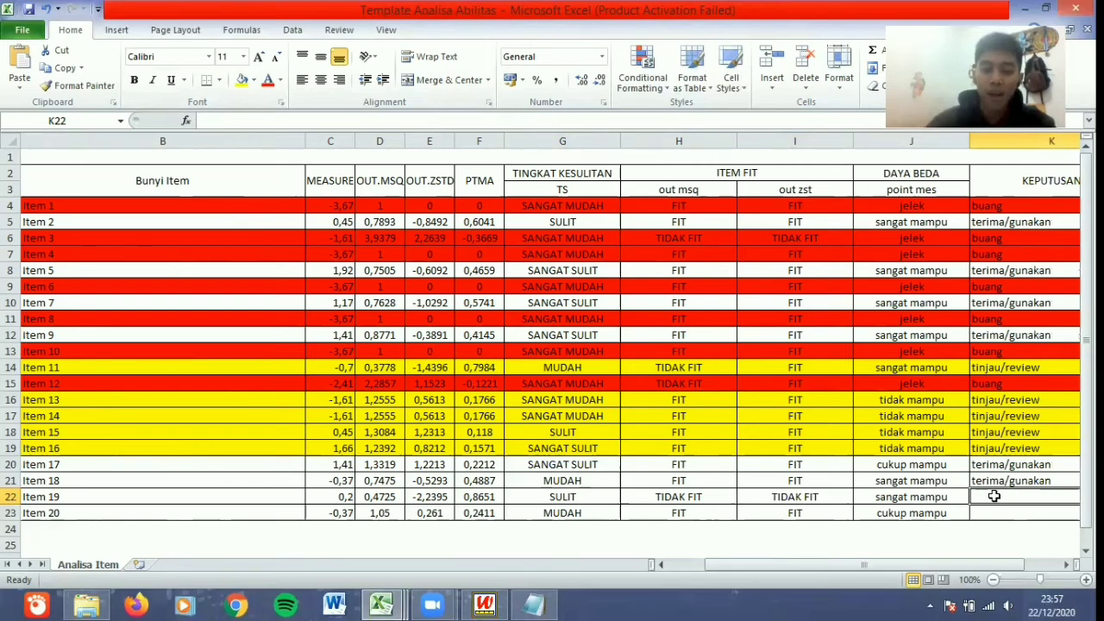
{"action": "type", "text": "buang"}
{"action": "key", "text": "Return"}
{"action": "key", "text": "Up"}
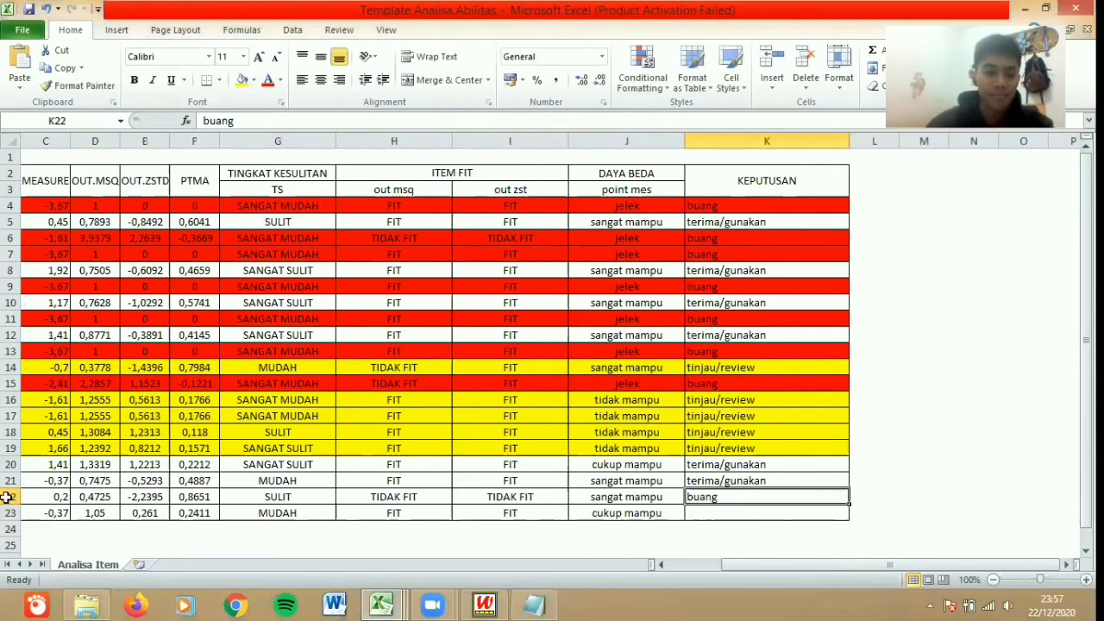
{"action": "left_click", "coordinate": [6, 497]}
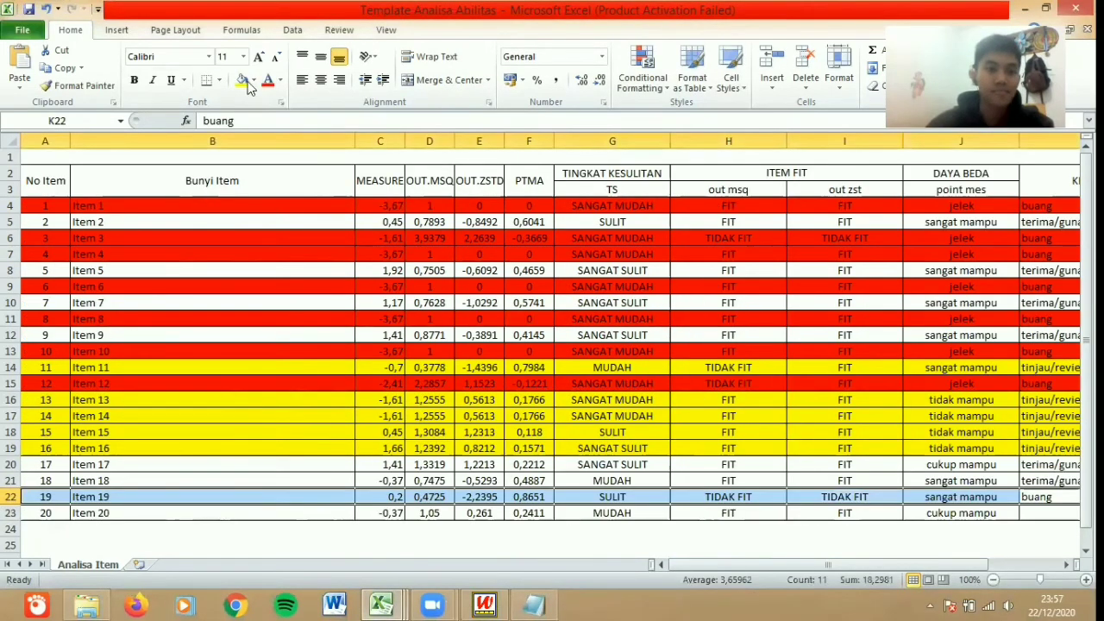
{"action": "left_click", "coordinate": [254, 199]}
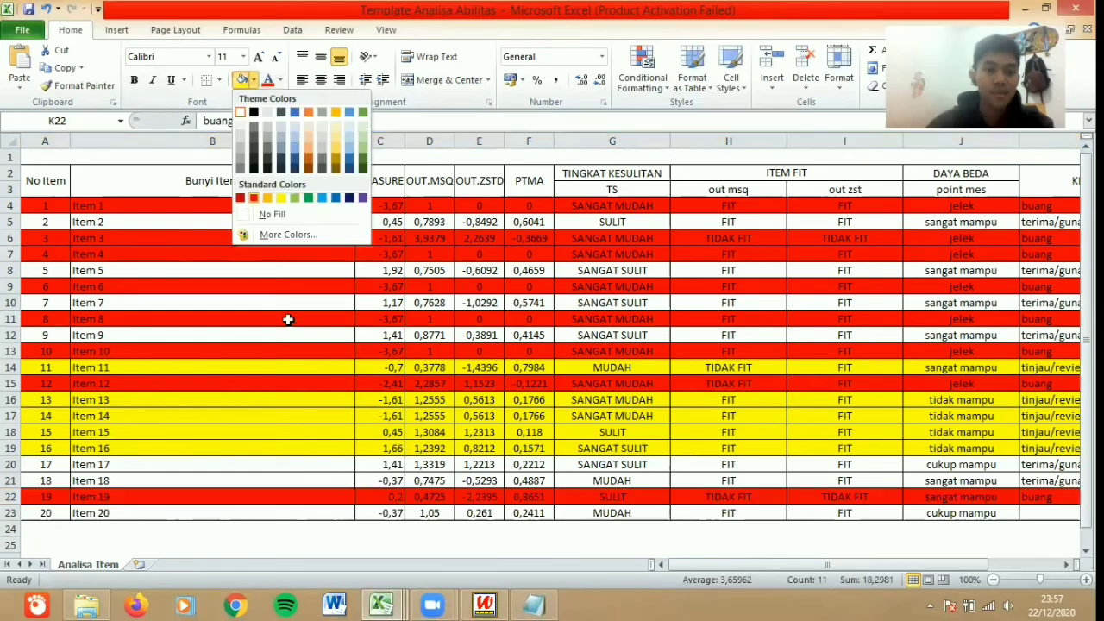
{"action": "scroll", "coordinate": [776, 568], "scroll_direction": "right", "scroll_amount": 3}
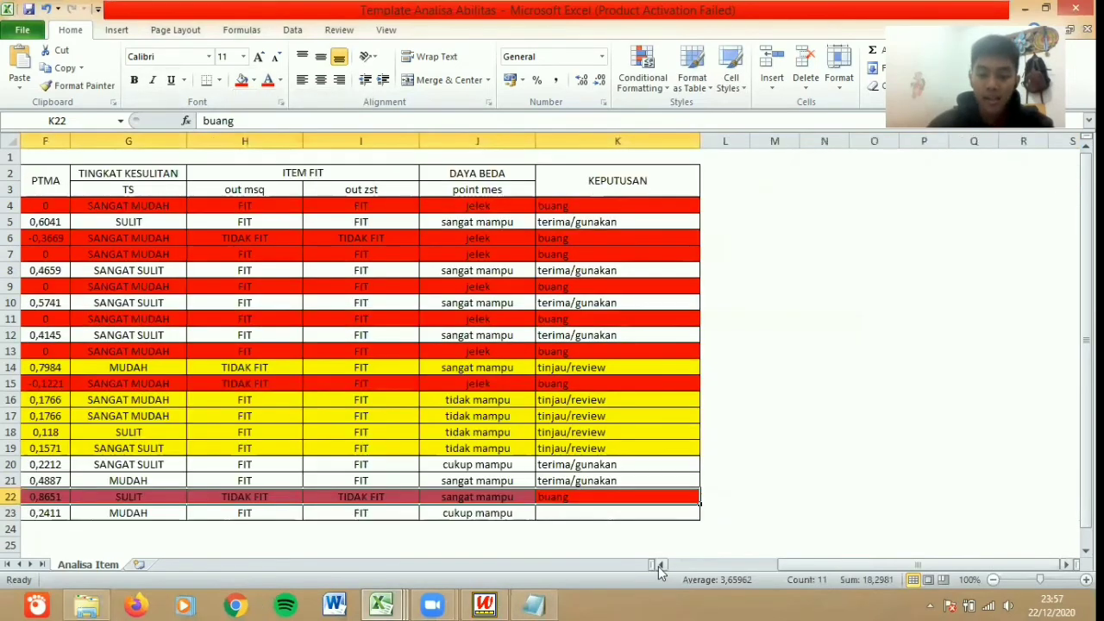
Check Item 20's difficulty, fit and DAYA BEDA classifications in row 23 and enter "terima/gunakan" as its KEPUTUSAN in K23
{"action": "scroll", "coordinate": [661, 564], "scroll_direction": "left", "scroll_amount": 3}
{"action": "scroll", "coordinate": [168, 518], "scroll_direction": "left", "scroll_amount": 2}
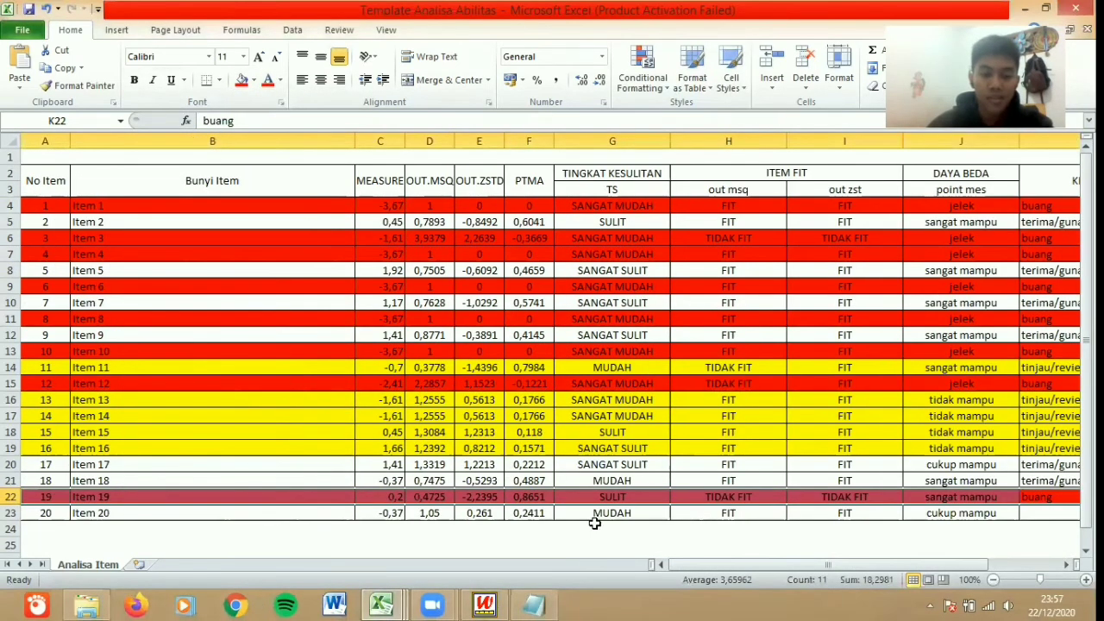
{"action": "key", "text": "Return"}
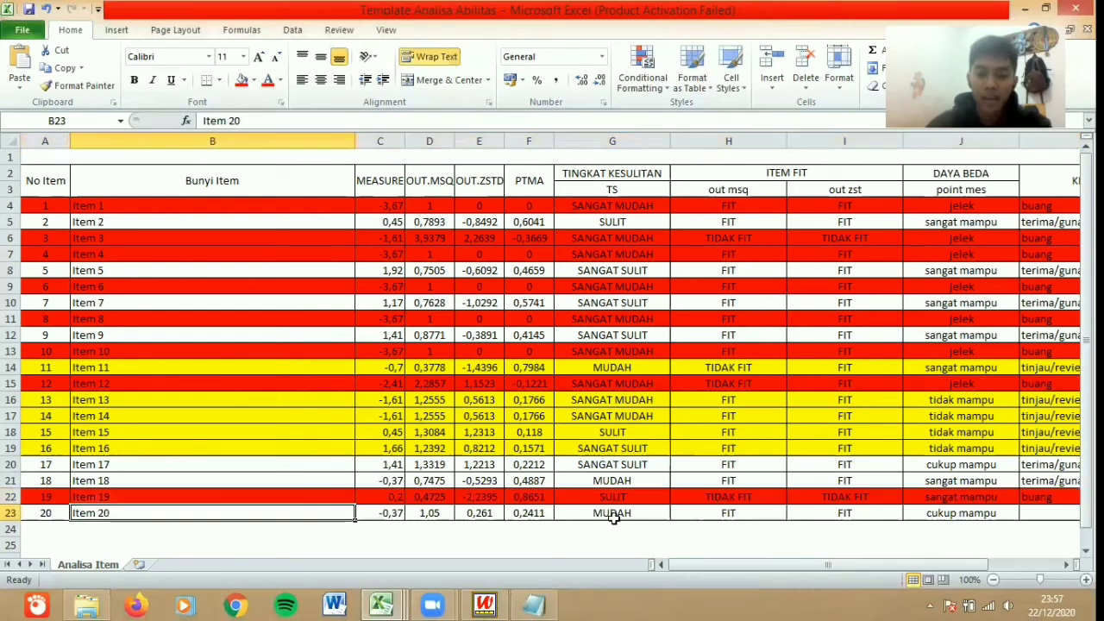
{"action": "left_click", "coordinate": [612, 516]}
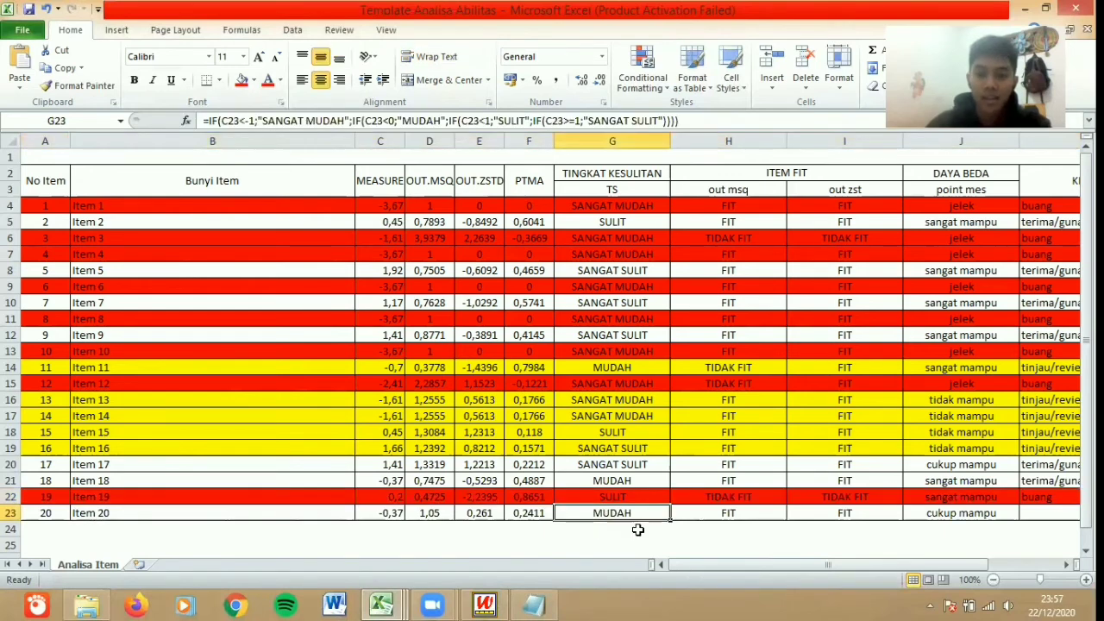
{"action": "left_click", "coordinate": [757, 510]}
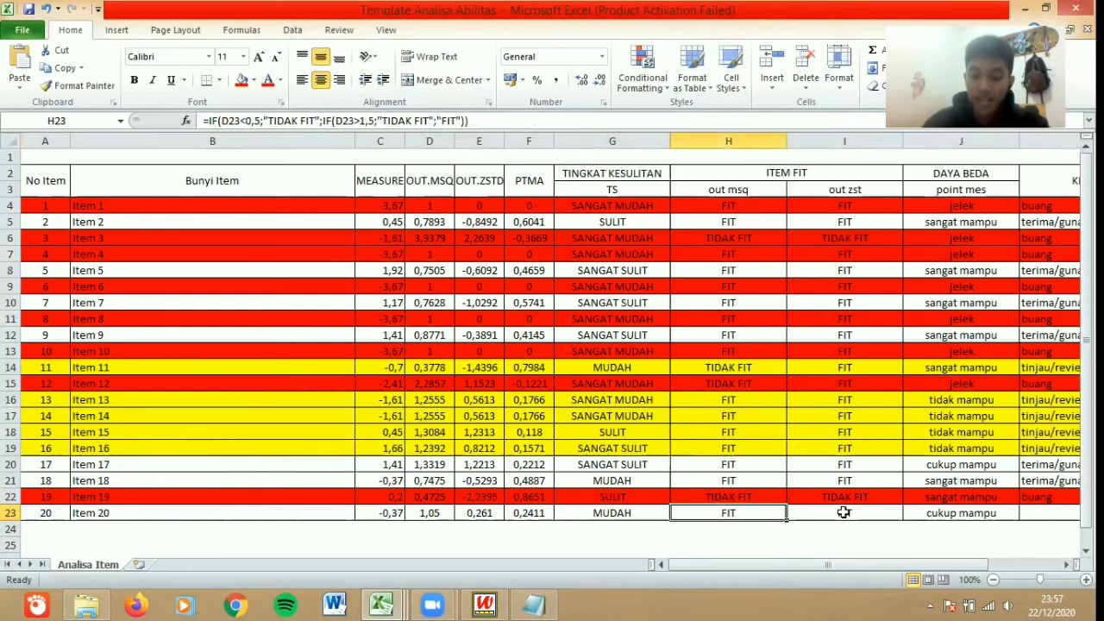
{"action": "left_click", "coordinate": [844, 512]}
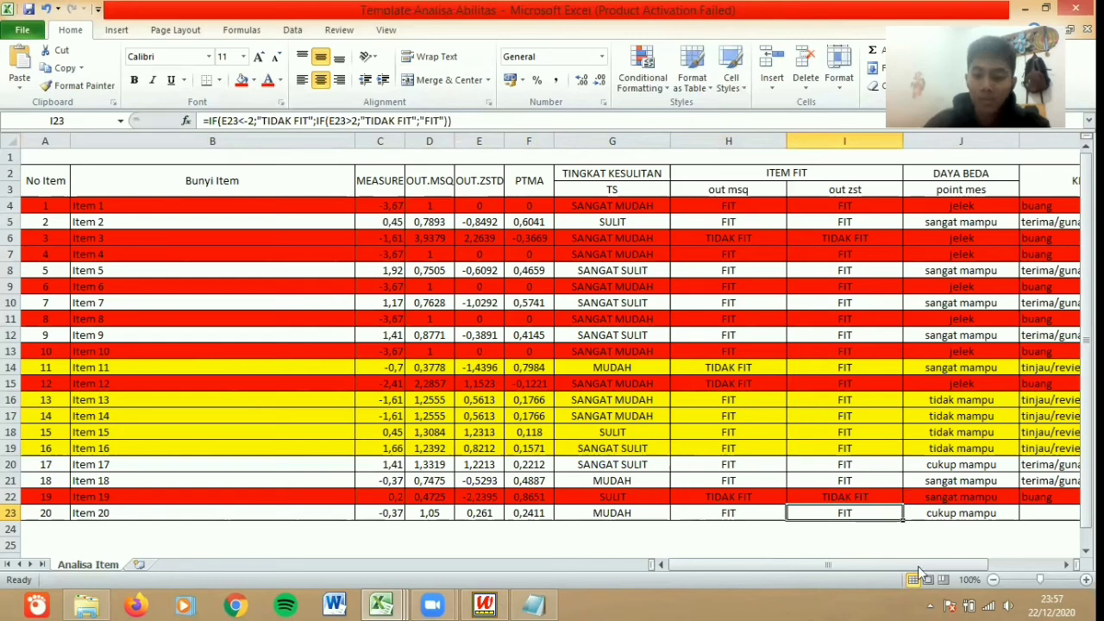
{"action": "left_click_drag", "start_coordinate": [955, 560], "coordinate": [1042, 511]}
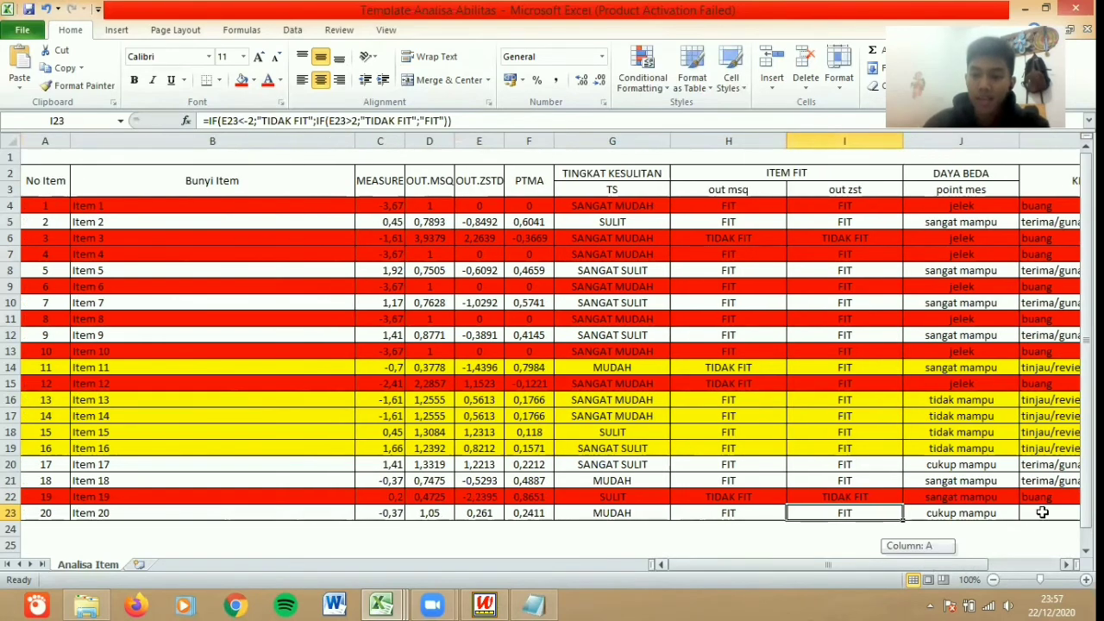
{"action": "left_click", "coordinate": [1042, 512]}
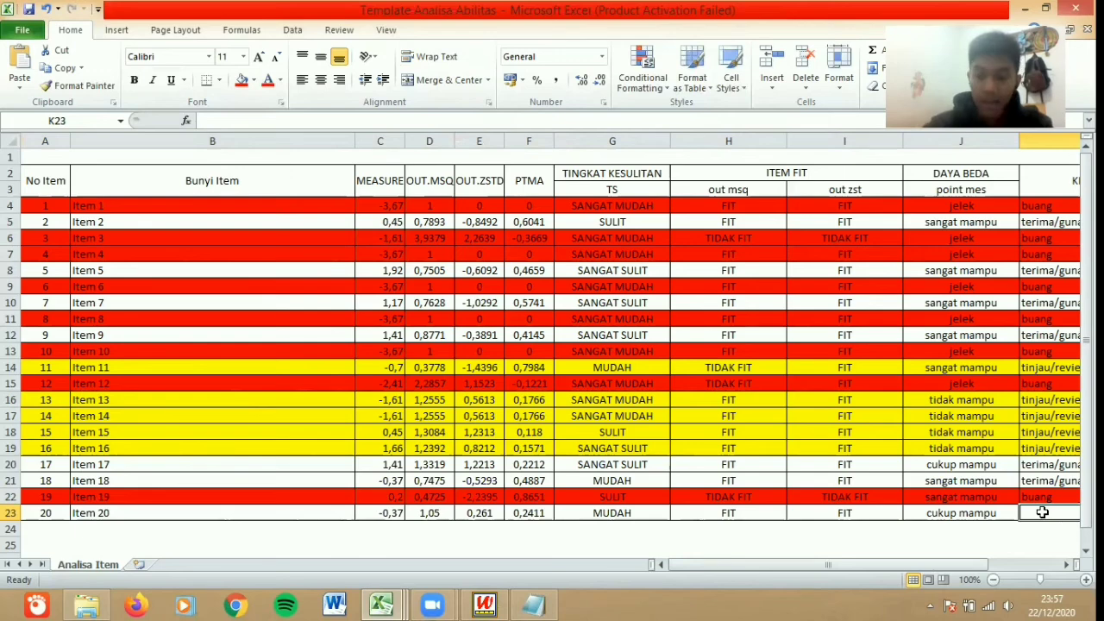
{"action": "type", "text": "te"}
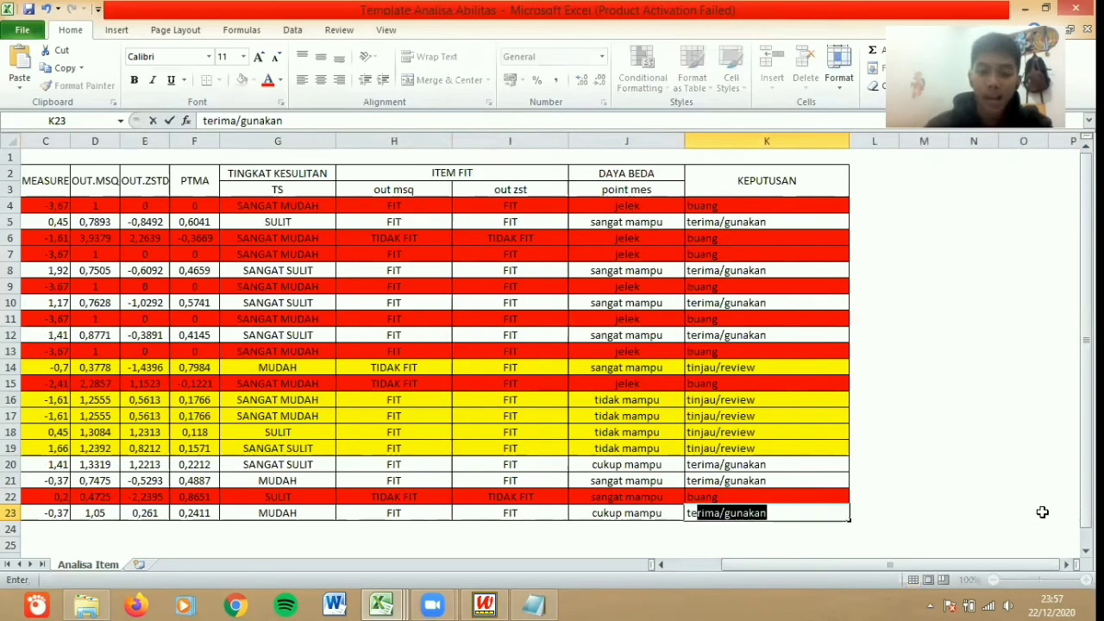
{"action": "key", "text": "Tab"}
Return to the start of the table and look over the full list of item numbers in A4:A23
{"action": "key", "text": "Left"}
{"action": "key", "text": "Left"}
{"action": "key", "text": "Left"}
{"action": "key", "text": "Left"}
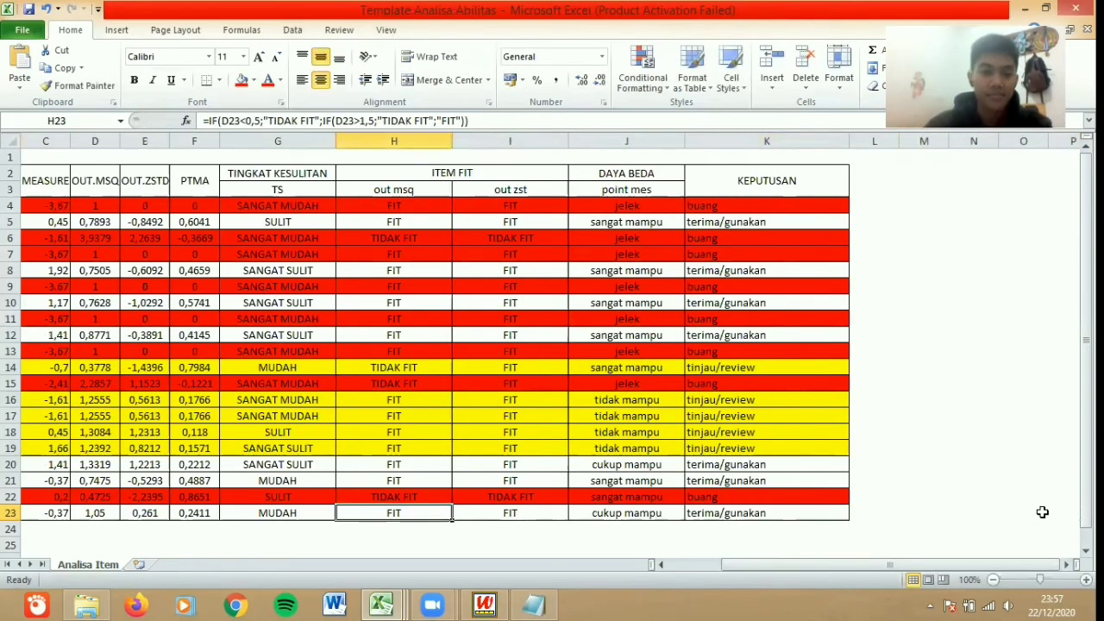
{"action": "key", "text": "Home"}
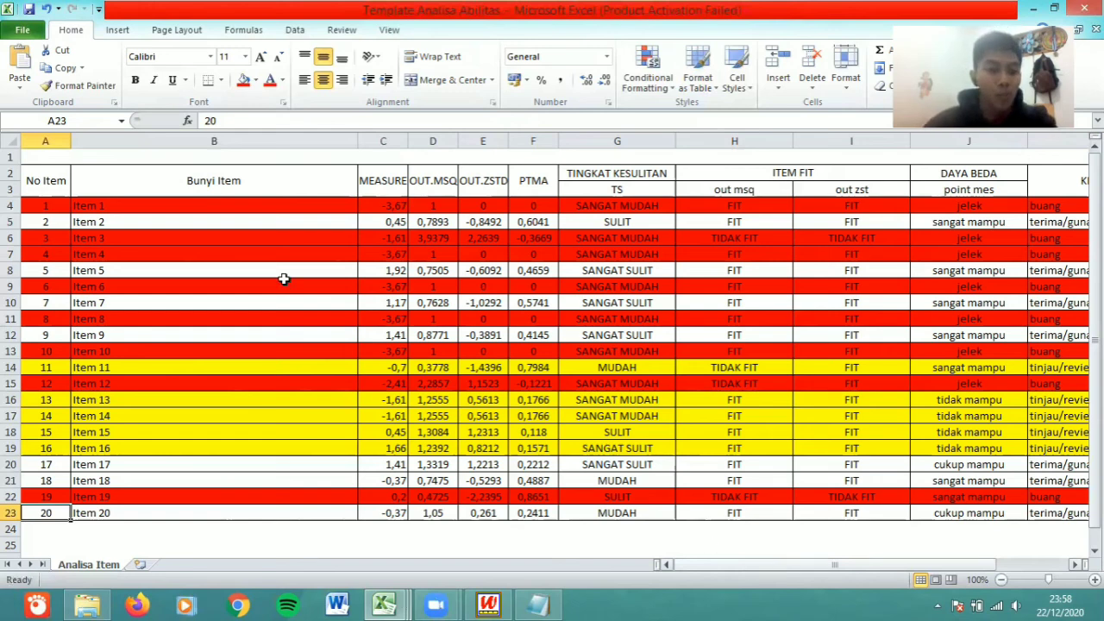
{"action": "left_click_drag", "start_coordinate": [45, 207], "coordinate": [45, 273]}
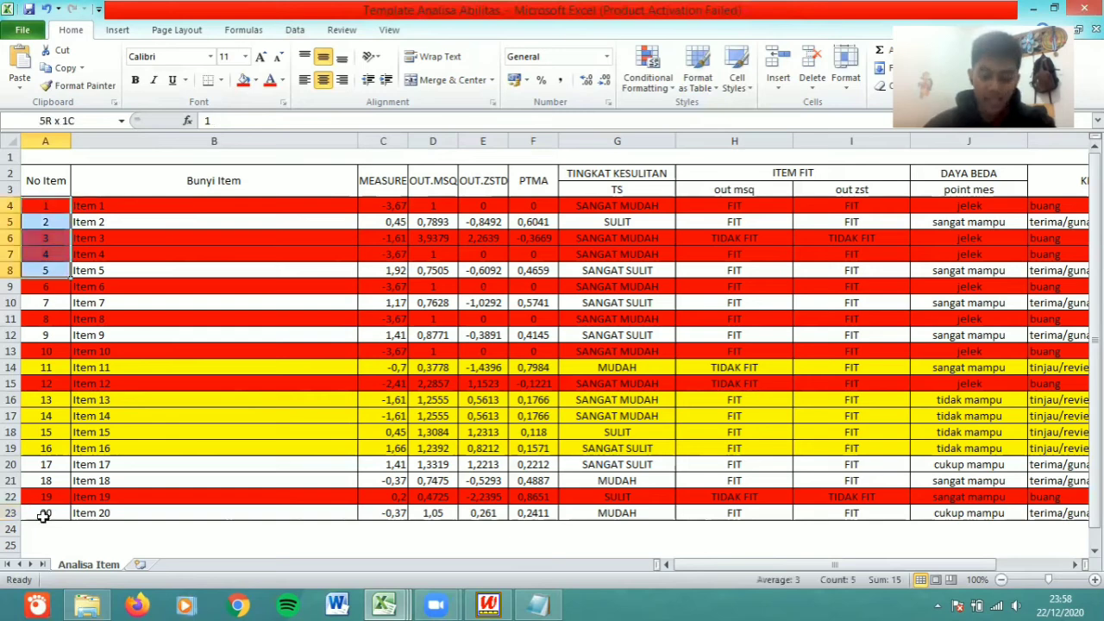
{"action": "left_click_drag", "start_coordinate": [43, 516], "coordinate": [54, 514]}
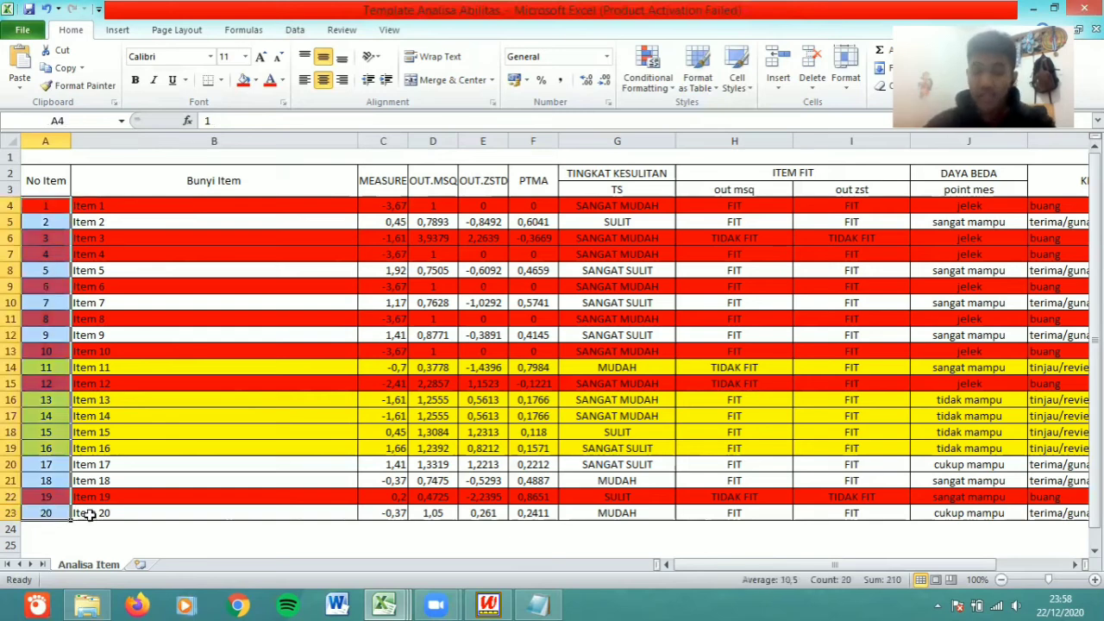
Review the ITEM FIT classifications of the yellow review items and the red discarded items, mainly in the out zst column
{"action": "left_click", "coordinate": [705, 513]}
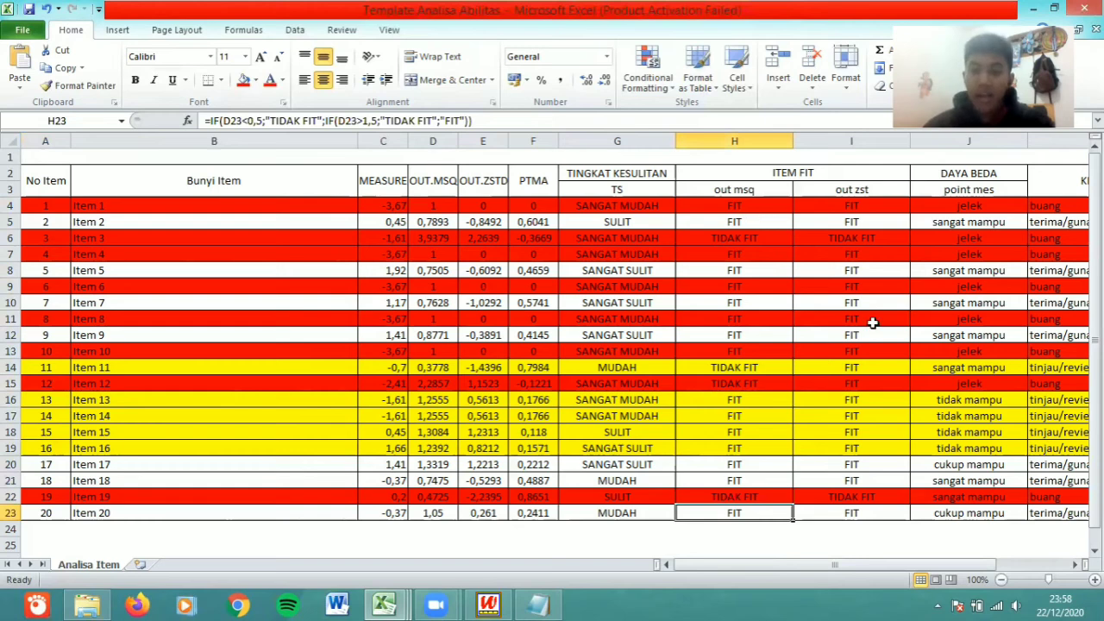
{"action": "left_click", "coordinate": [880, 403]}
{"action": "left_click", "coordinate": [884, 432]}
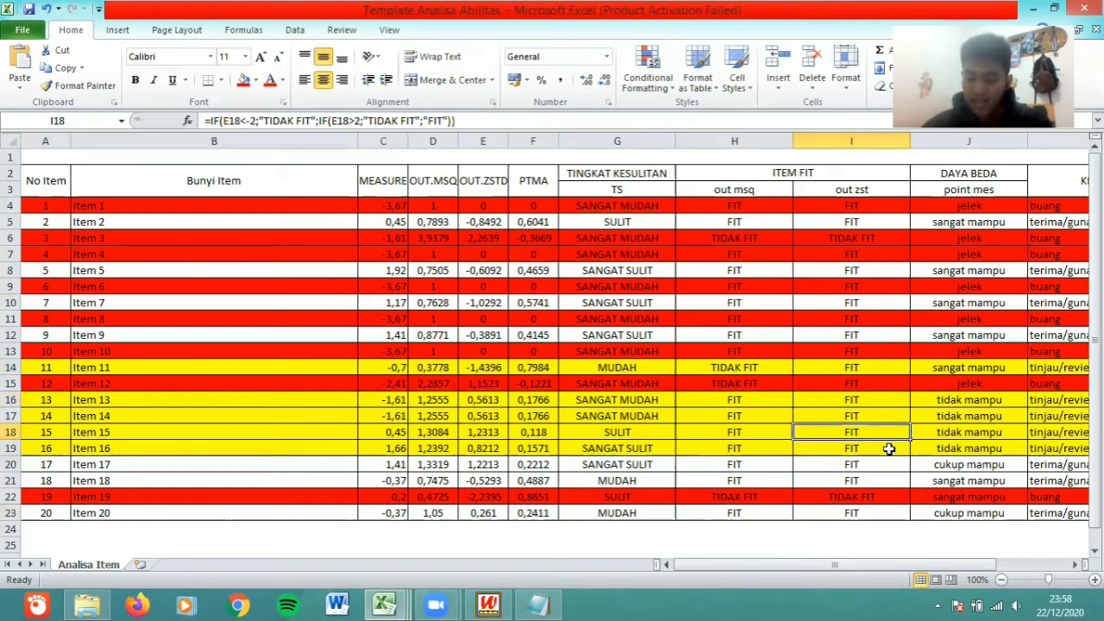
{"action": "left_click", "coordinate": [888, 449]}
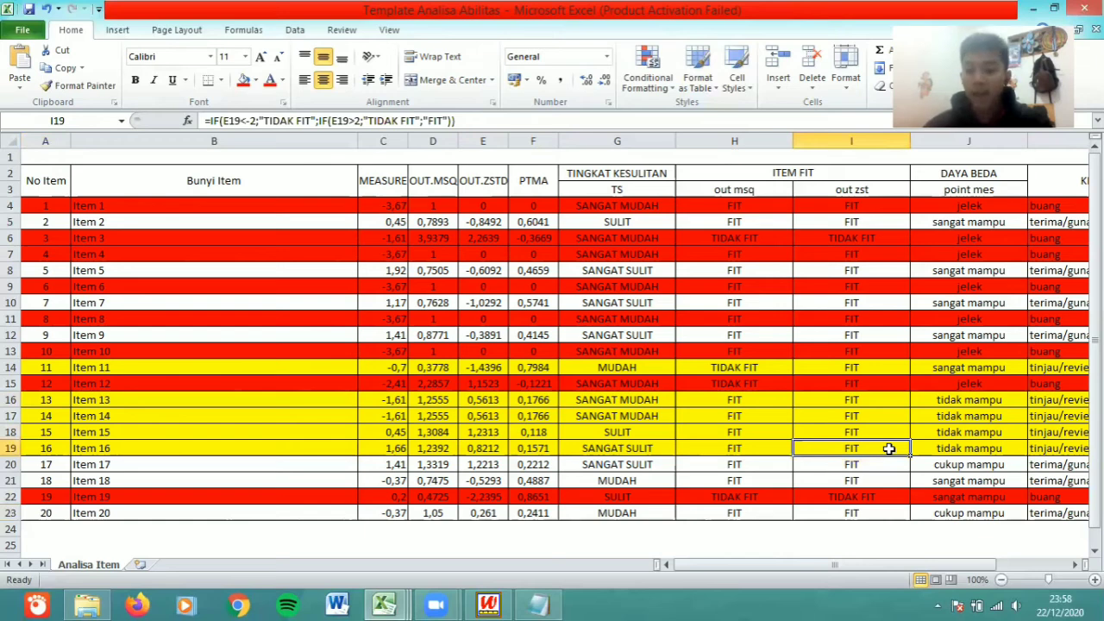
{"action": "left_click", "coordinate": [860, 241]}
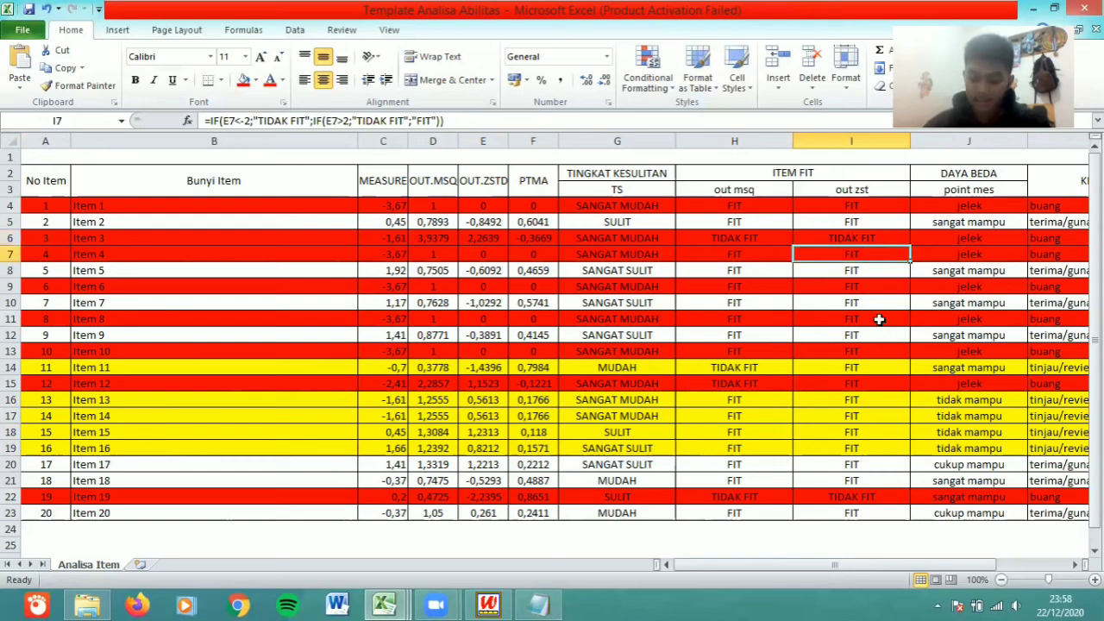
{"action": "key", "text": "Down"}
{"action": "key", "text": "Down"}
{"action": "key", "text": "Down"}
{"action": "key", "text": "Down"}
{"action": "key", "text": "Down"}
{"action": "key", "text": "Down"}
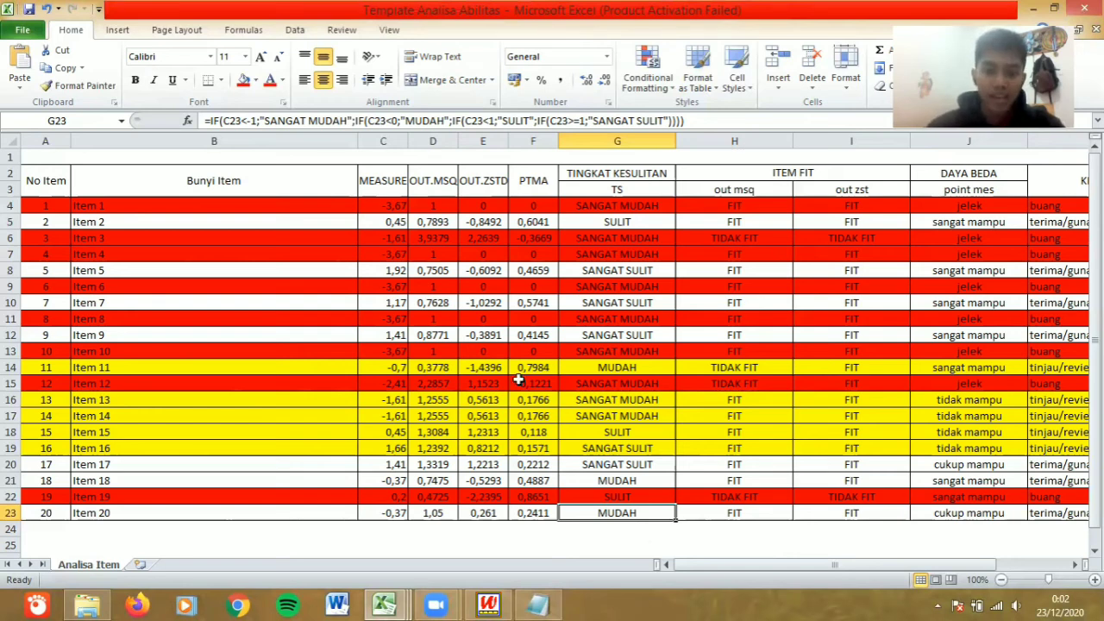
Examine the TINGKAT KESULITAN classifications of the yellow review items, Items 11 and 13 to 16, in column G
{"action": "left_click", "coordinate": [619, 368]}
{"action": "left_click", "coordinate": [636, 402]}
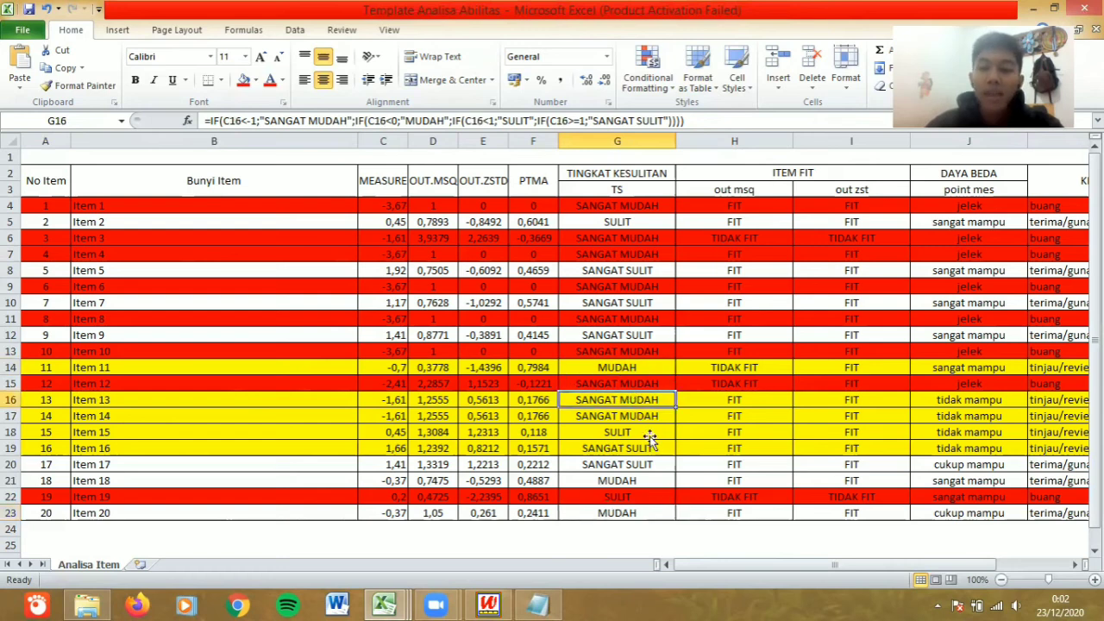
{"action": "left_click", "coordinate": [649, 437]}
{"action": "left_click", "coordinate": [652, 449]}
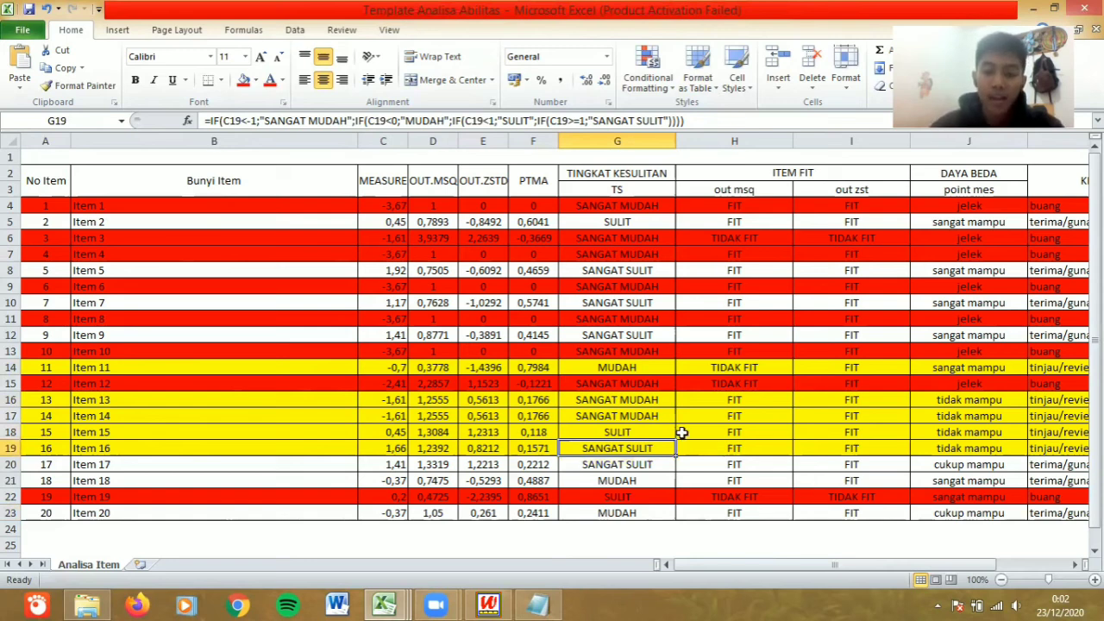
{"action": "left_click", "coordinate": [635, 402]}
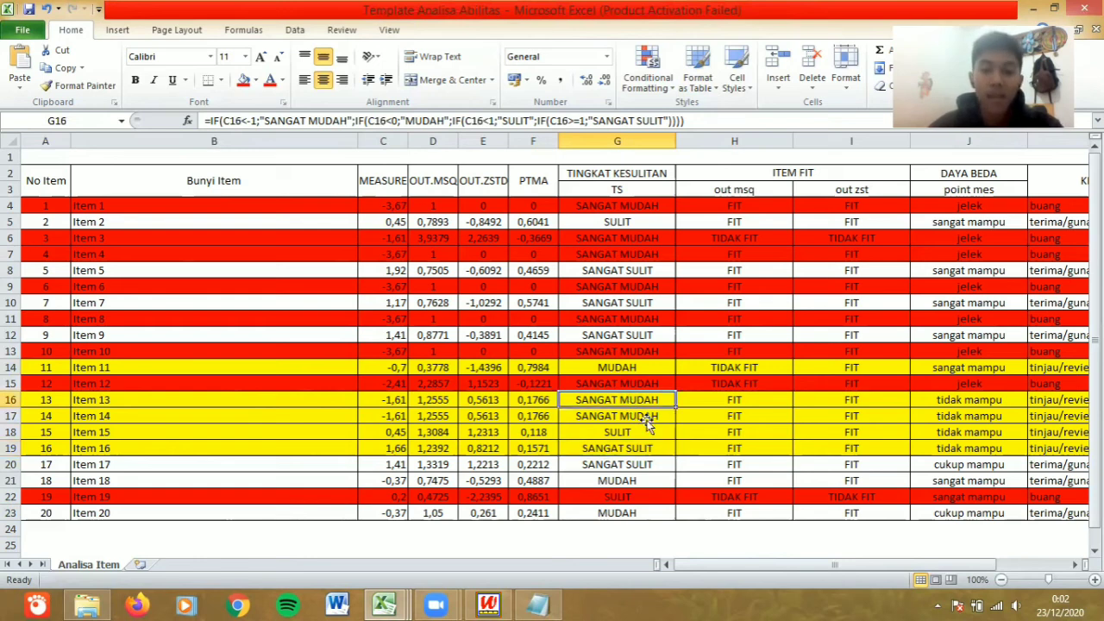
{"action": "left_click", "coordinate": [638, 418]}
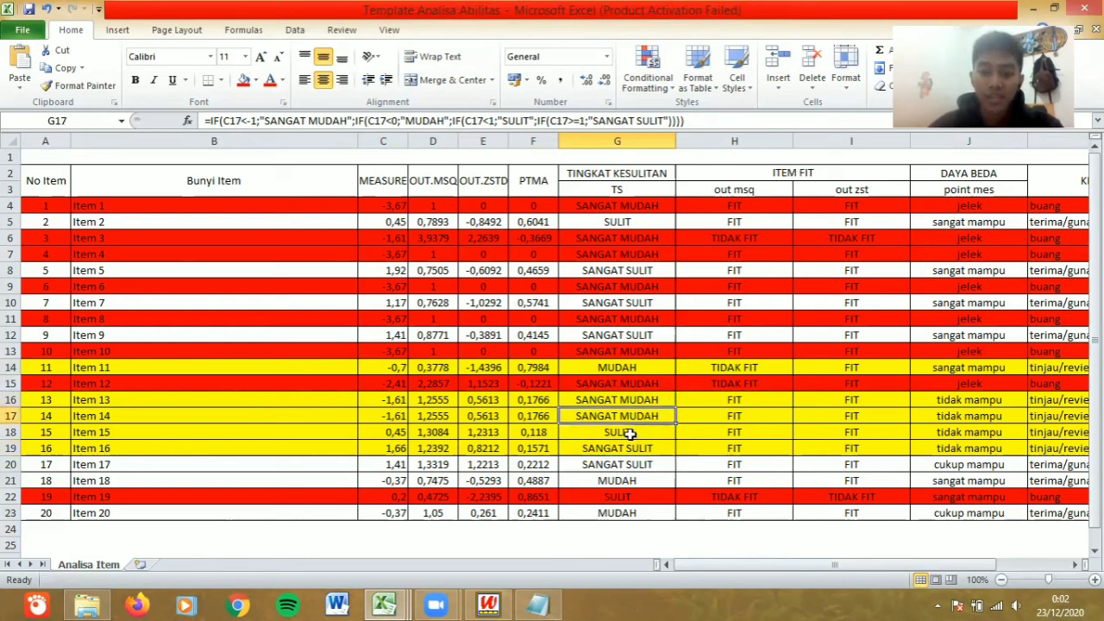
{"action": "left_click", "coordinate": [630, 434]}
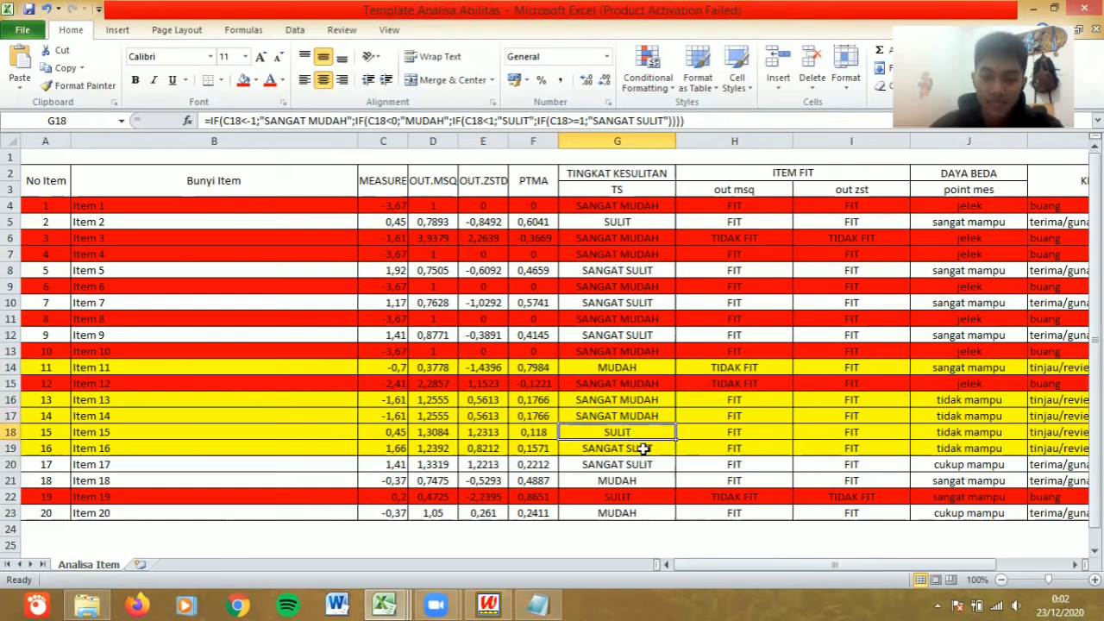
{"action": "left_click", "coordinate": [643, 448]}
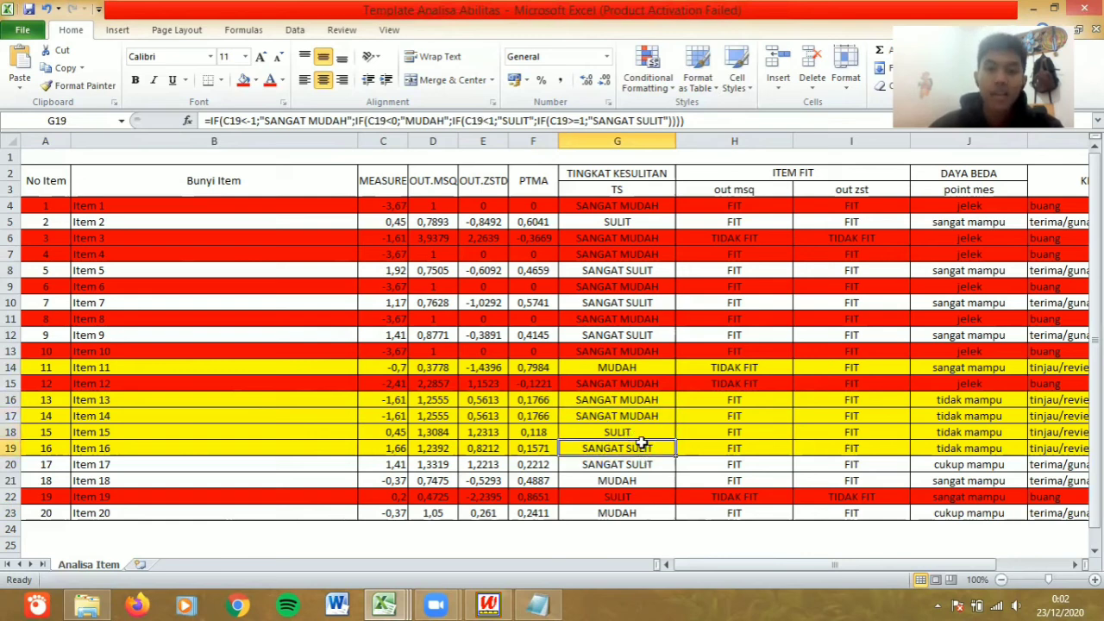
{"action": "left_click", "coordinate": [614, 400]}
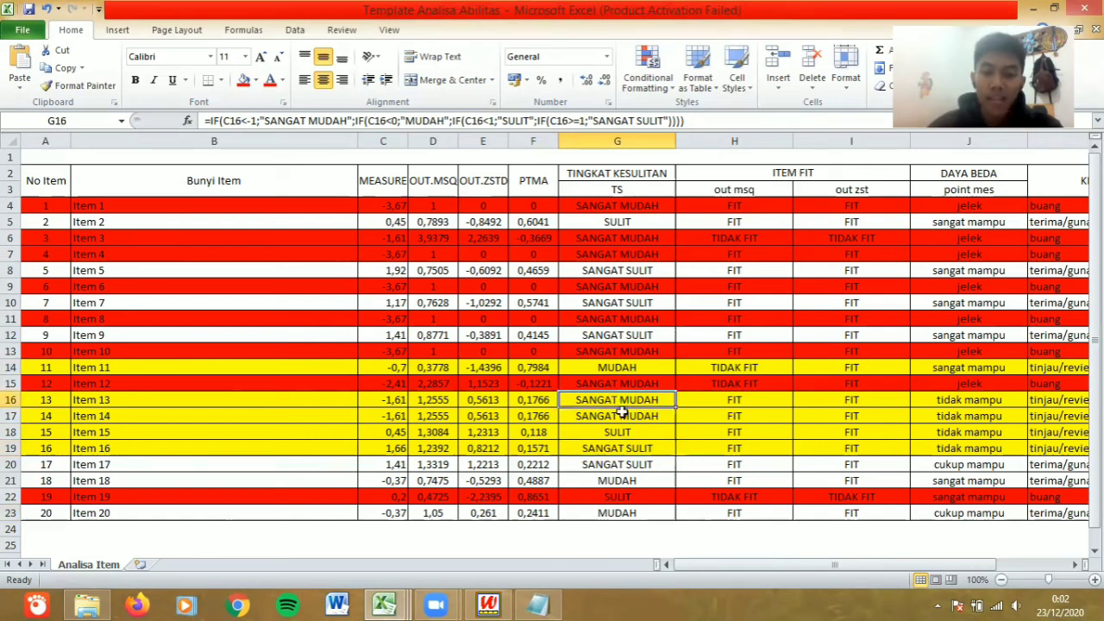
{"action": "left_click", "coordinate": [621, 415]}
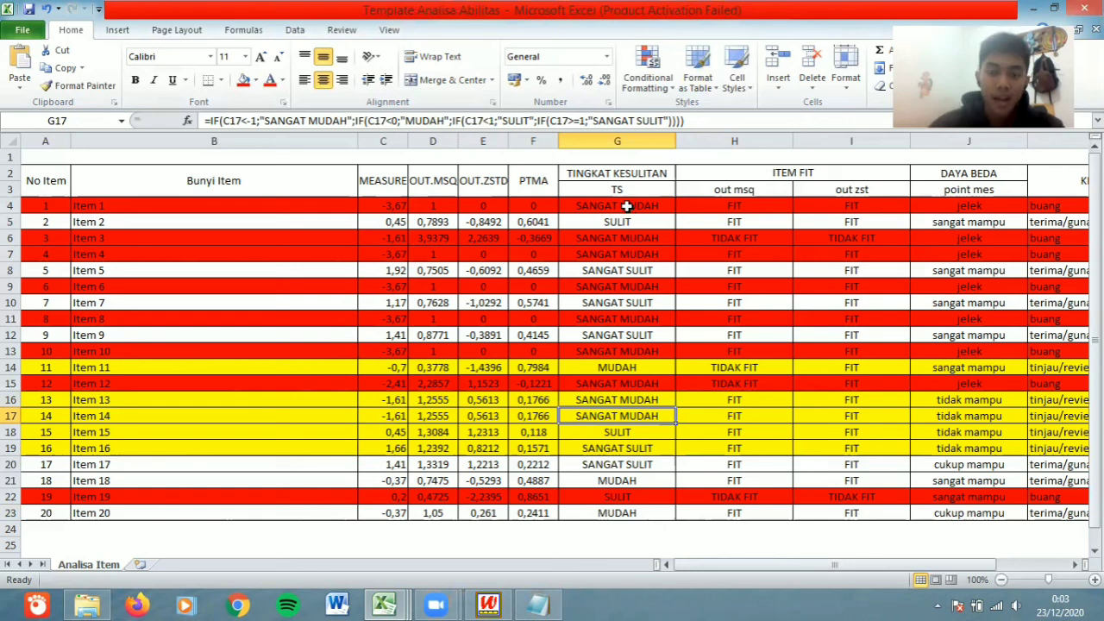
Examine the TINGKAT KESULITAN classifications of the red discarded items in column G, from Item 1 down to Item 19
{"action": "left_click", "coordinate": [631, 243]}
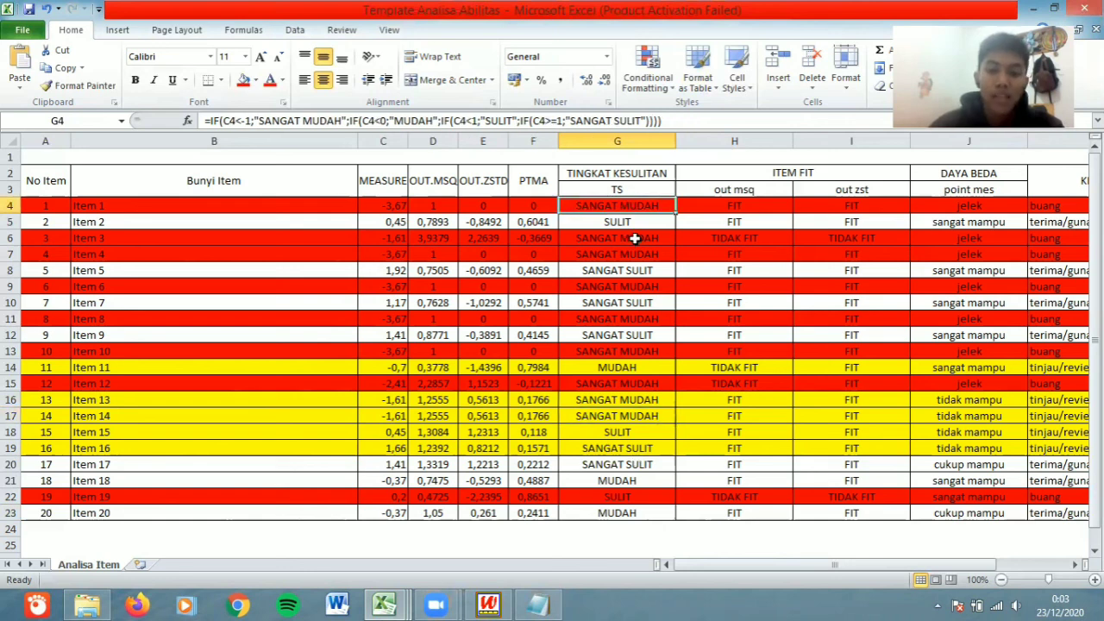
{"action": "left_click", "coordinate": [637, 254]}
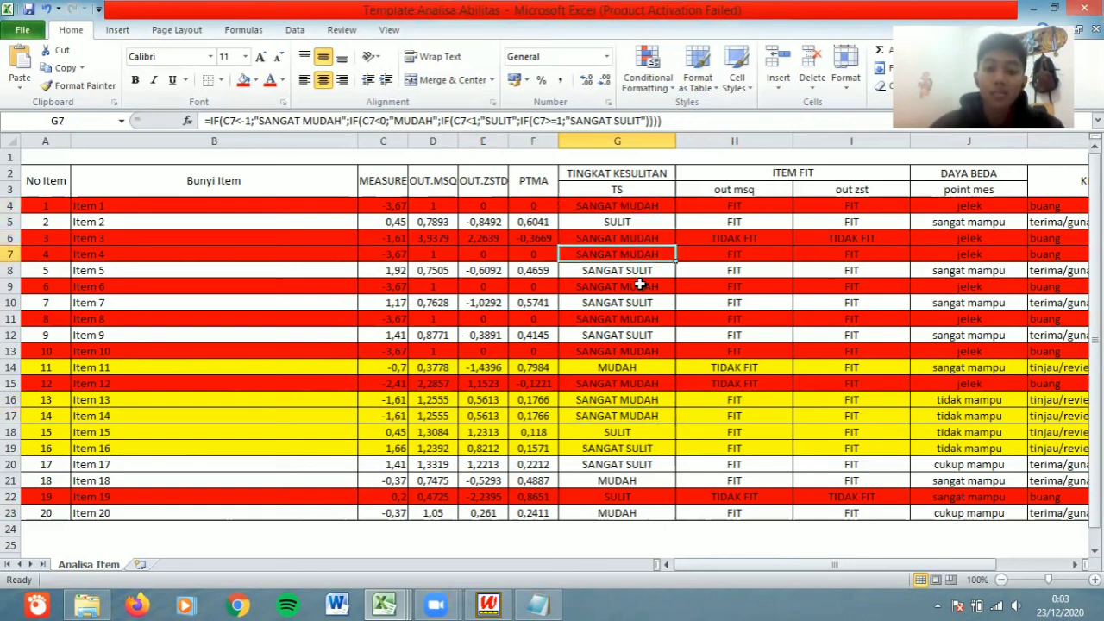
{"action": "left_click", "coordinate": [641, 288]}
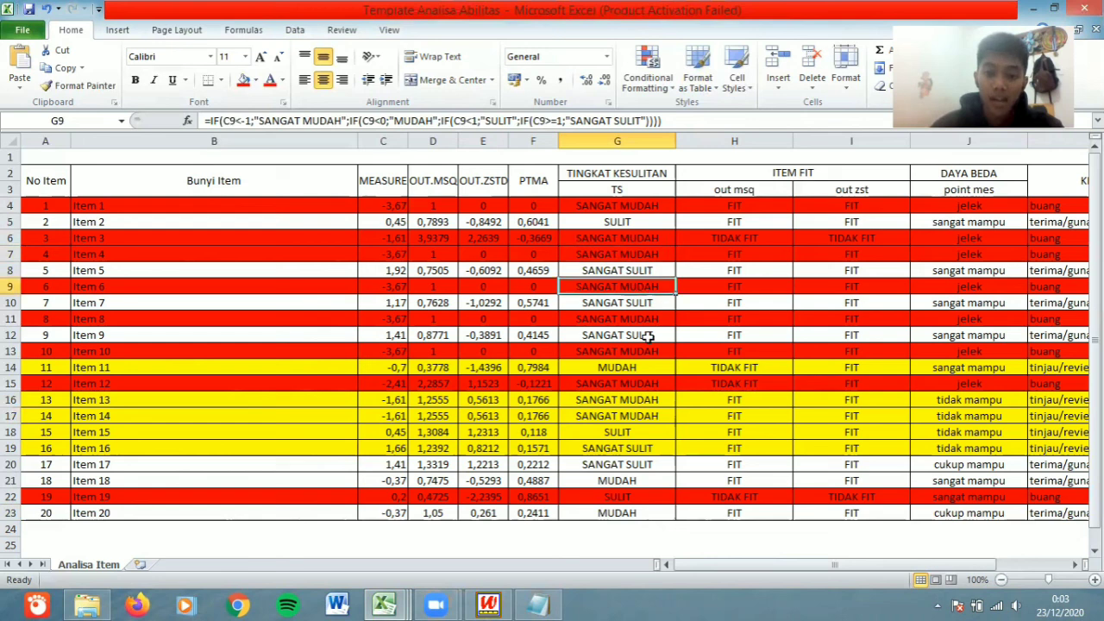
{"action": "left_click", "coordinate": [639, 497]}
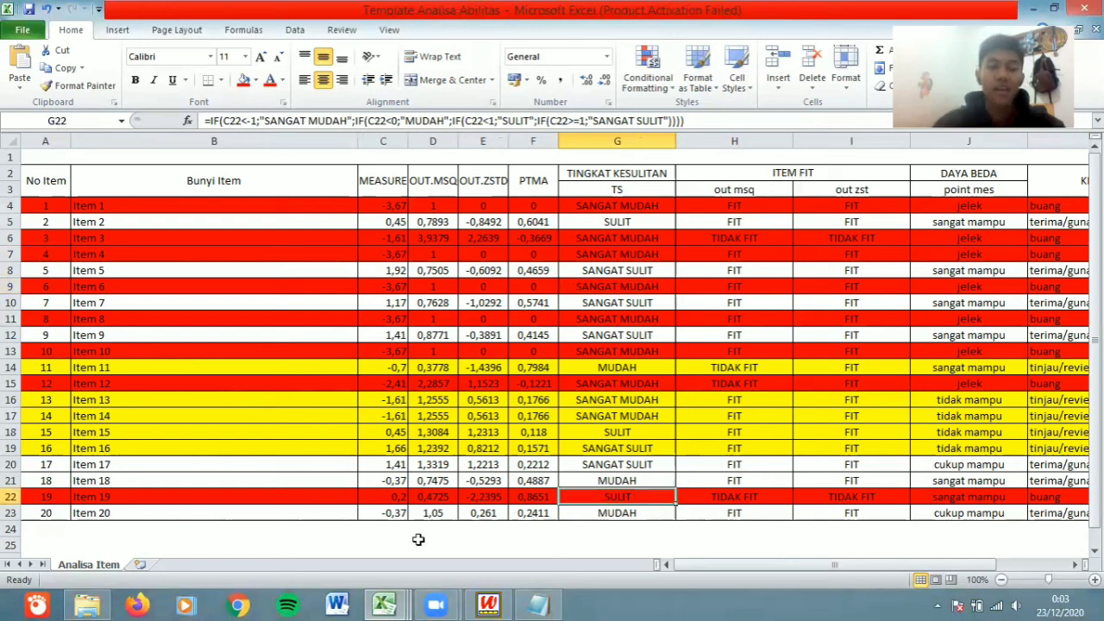
{"action": "left_click", "coordinate": [192, 528]}
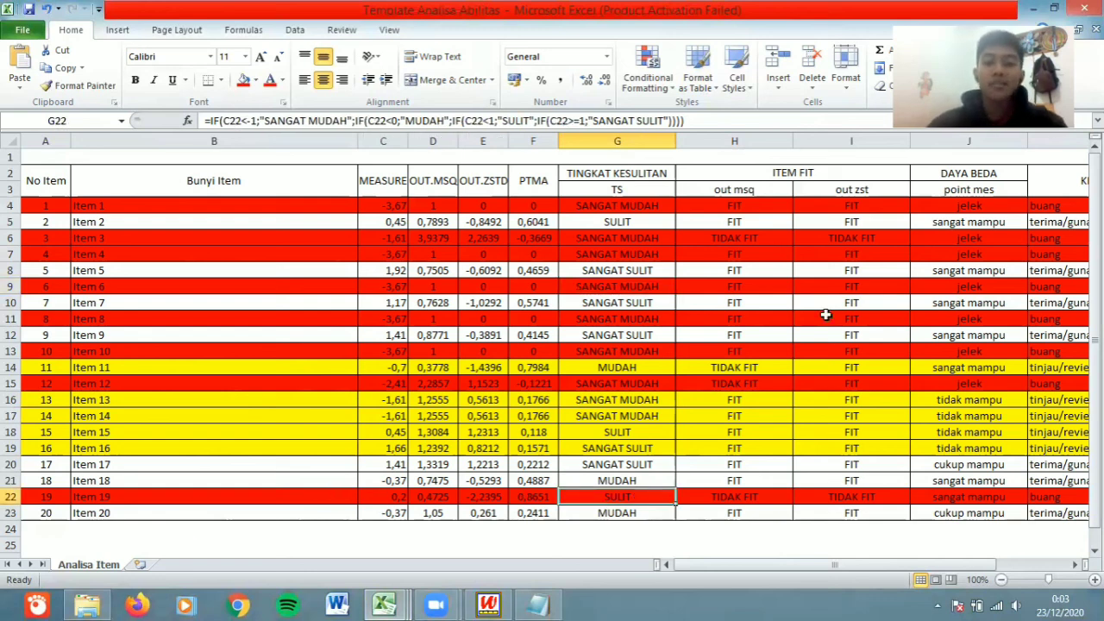